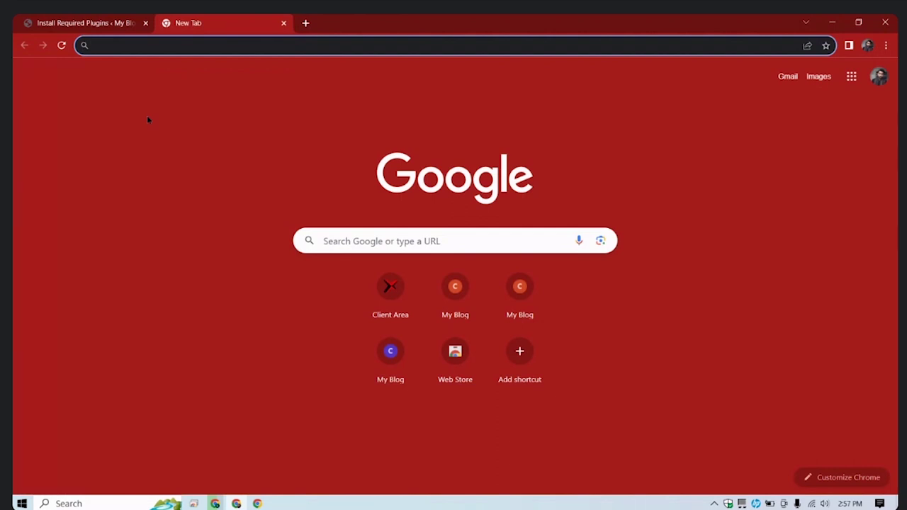
- Open the XMart Host client area from the Client Area shortcut on Chrome's New Tab page
right_click(148, 120)
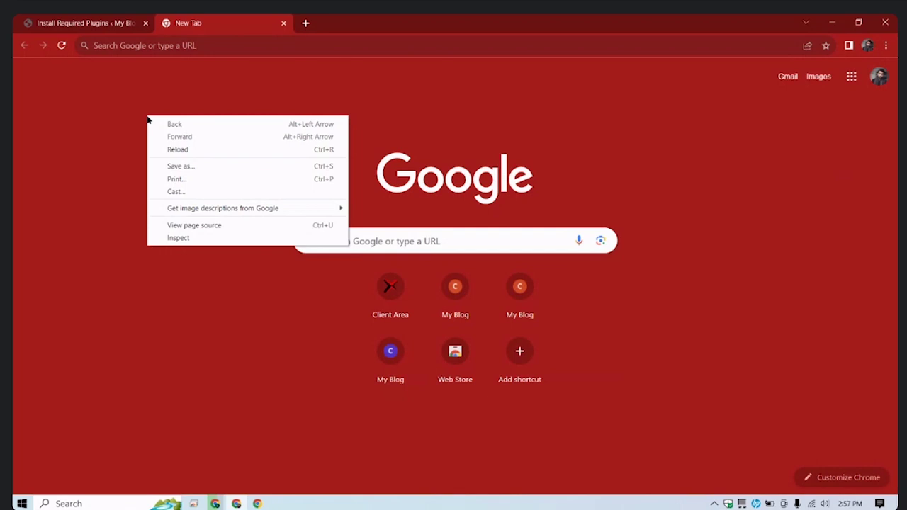
click(128, 110)
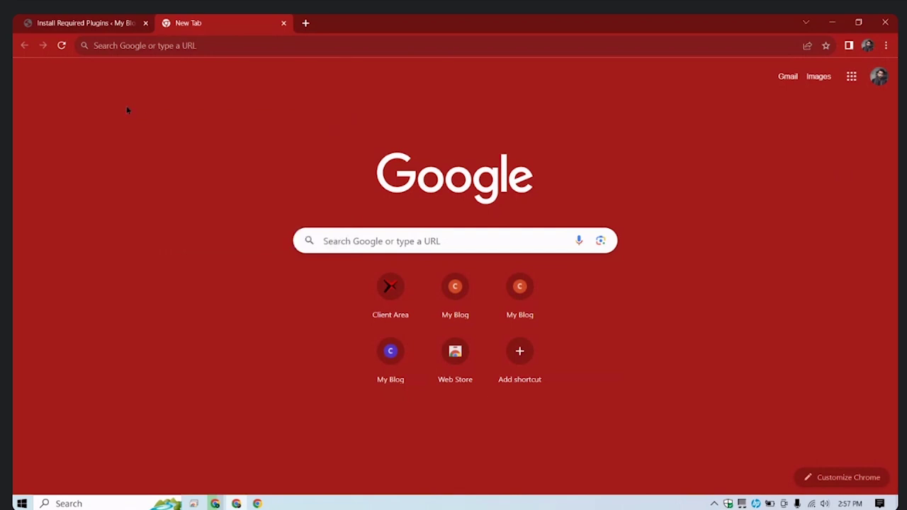
click(167, 45)
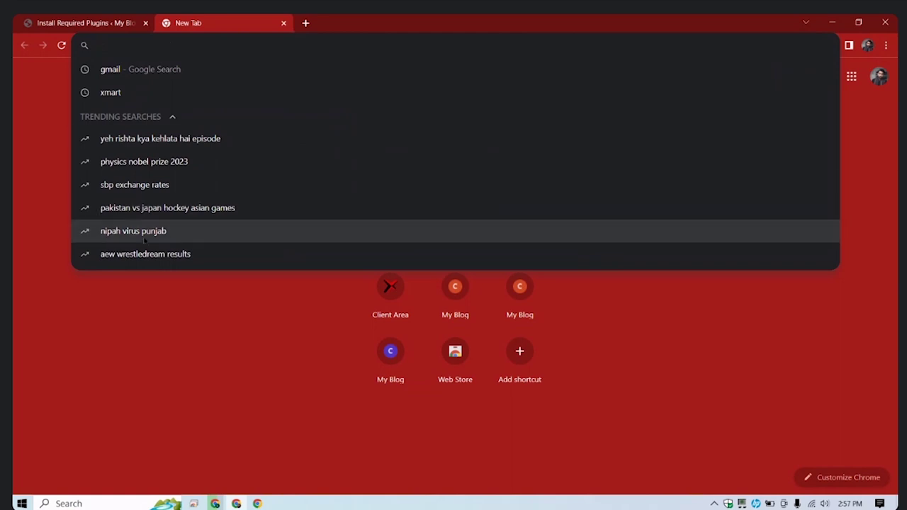
click(164, 345)
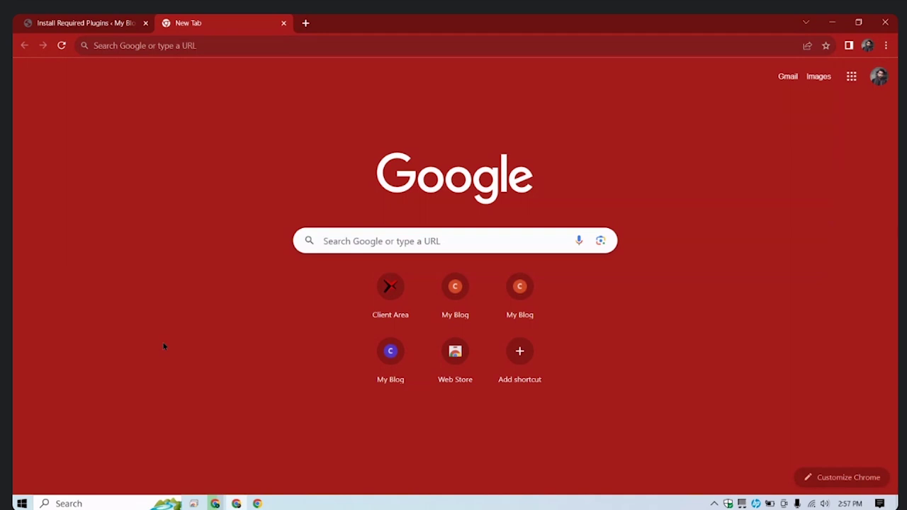
click(395, 294)
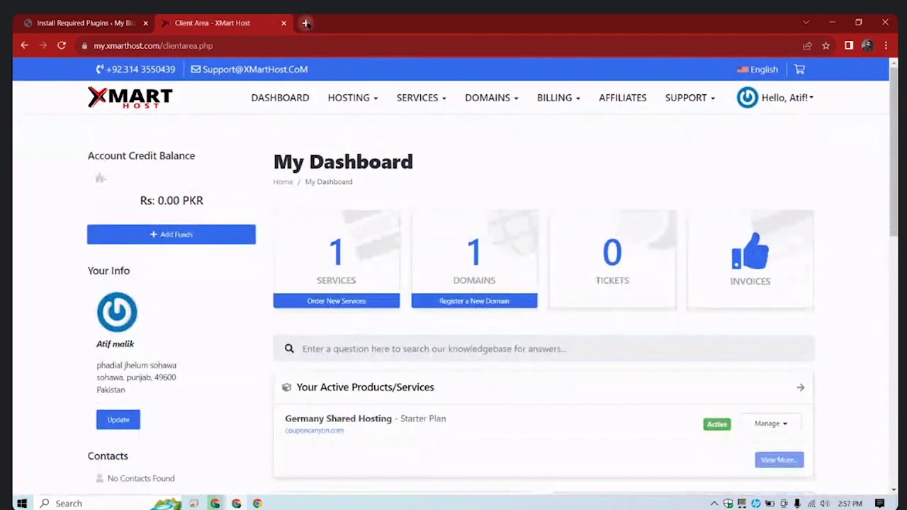
- Load xmarthost.com in a new Chrome tab
click(306, 24)
text(x)
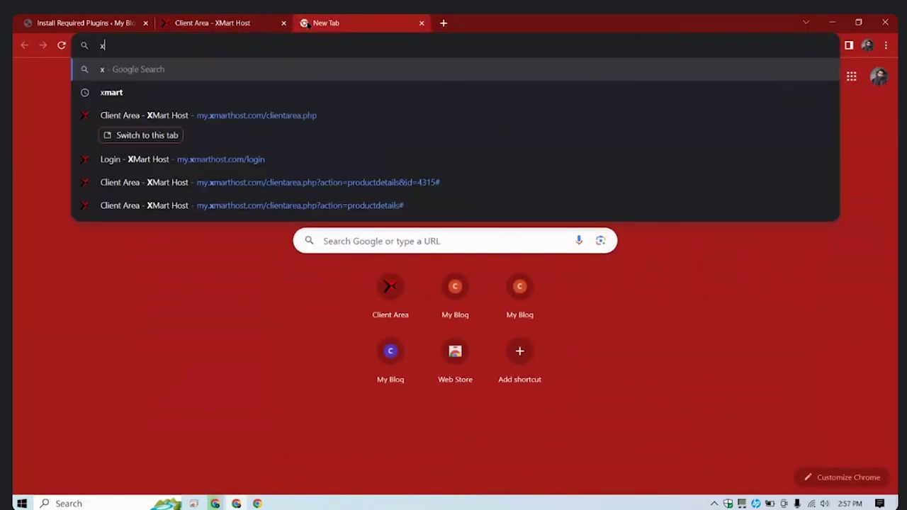
text(mart)
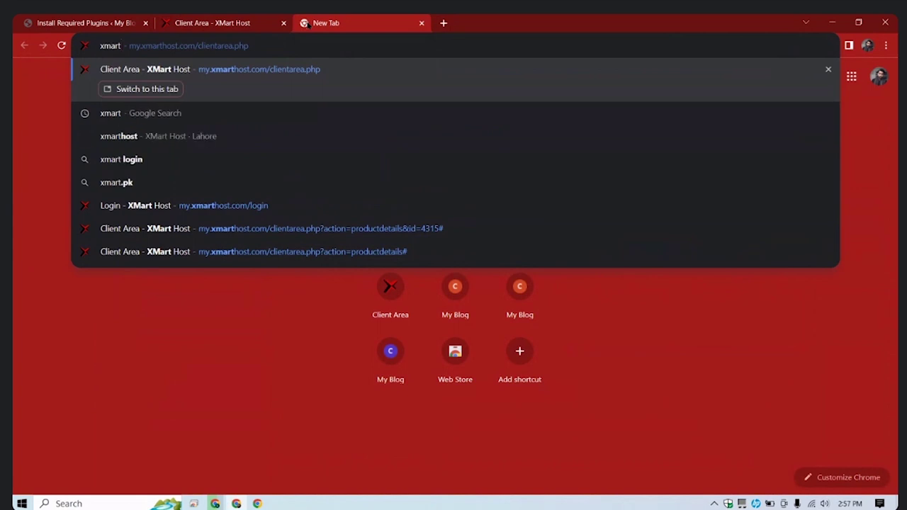
text(host)
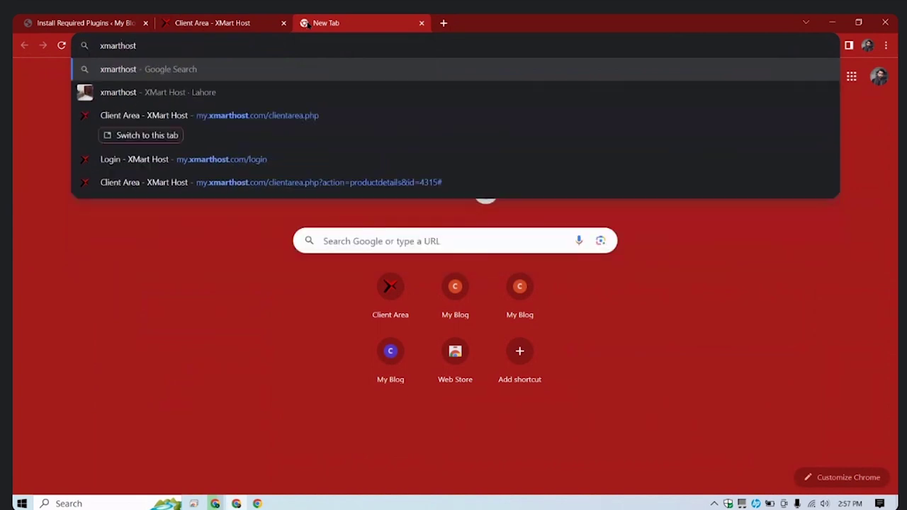
text(.com)
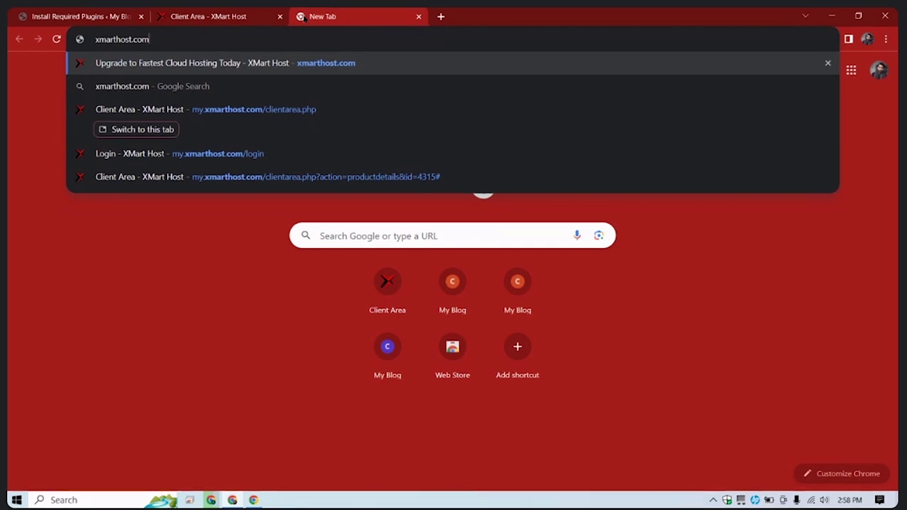
key(Return)
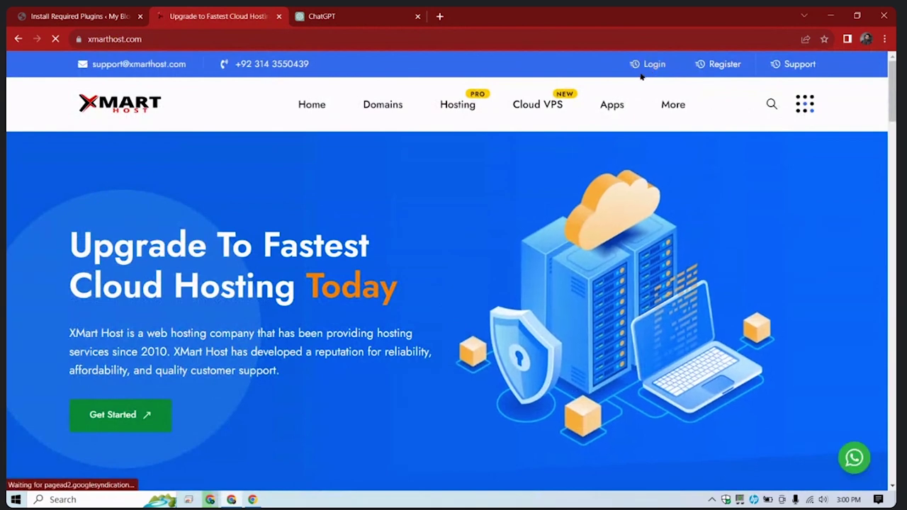
- Go to the client area login page through the Login link on xmarthost.com
click(653, 65)
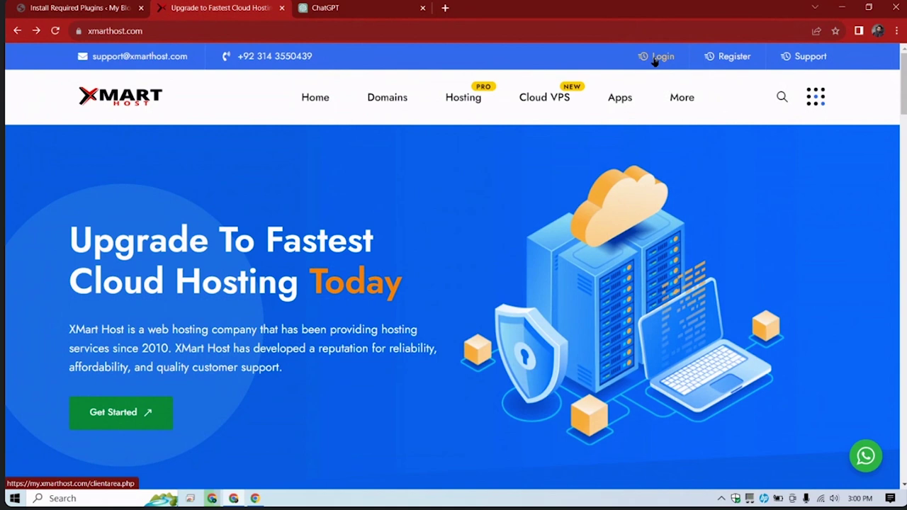
click(655, 63)
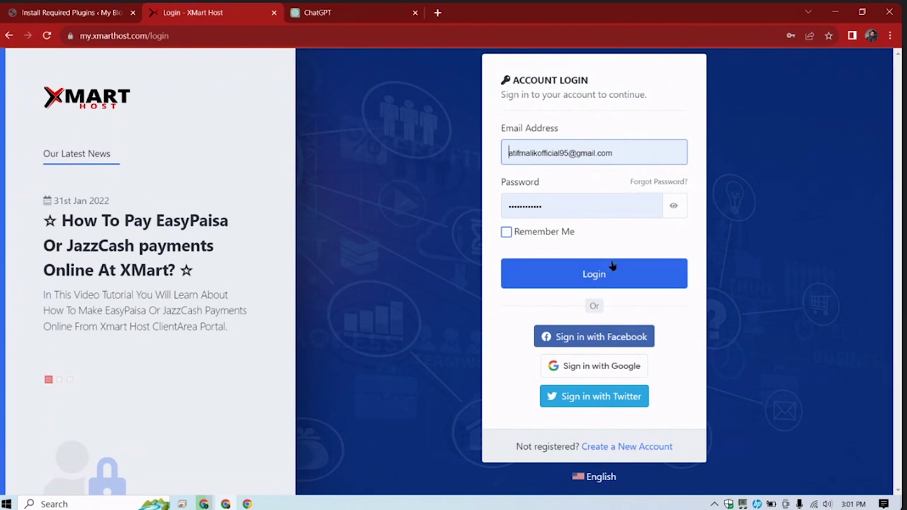
- Sign in to the client area with Remember Me ticked
click(505, 233)
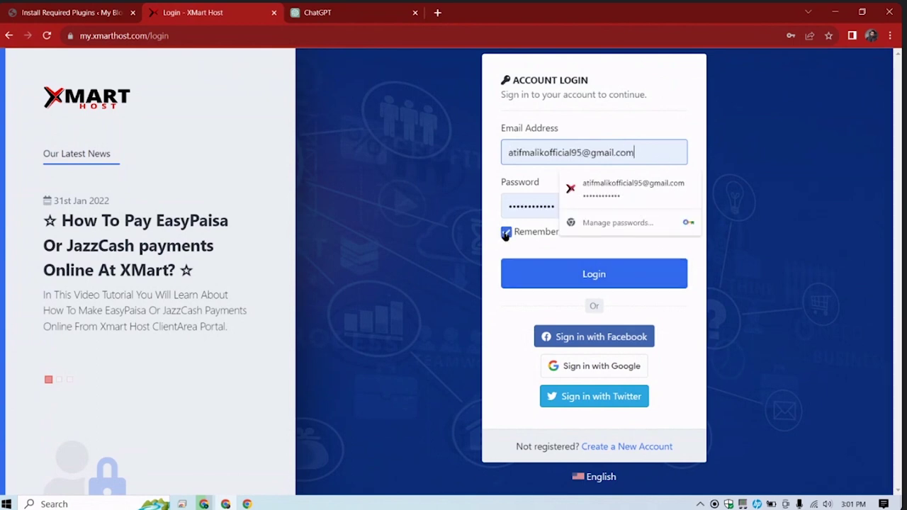
click(601, 275)
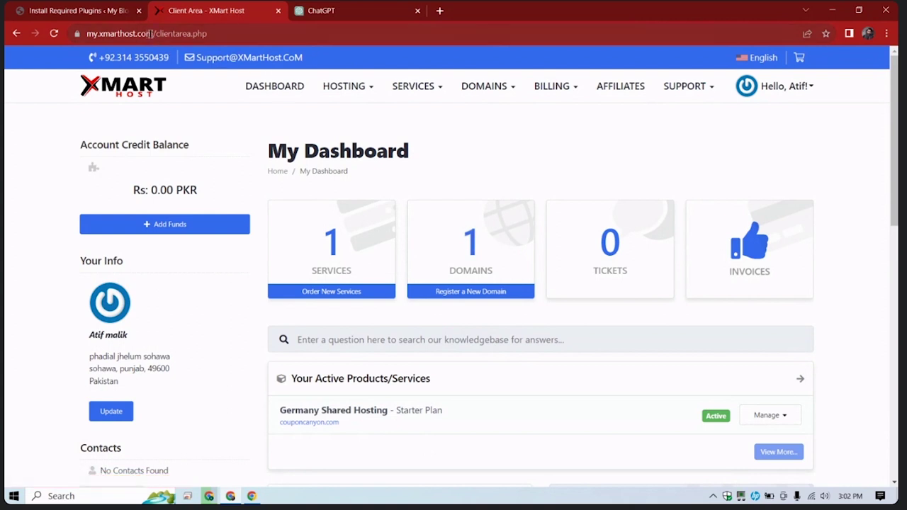
drag(153, 34, 76, 34)
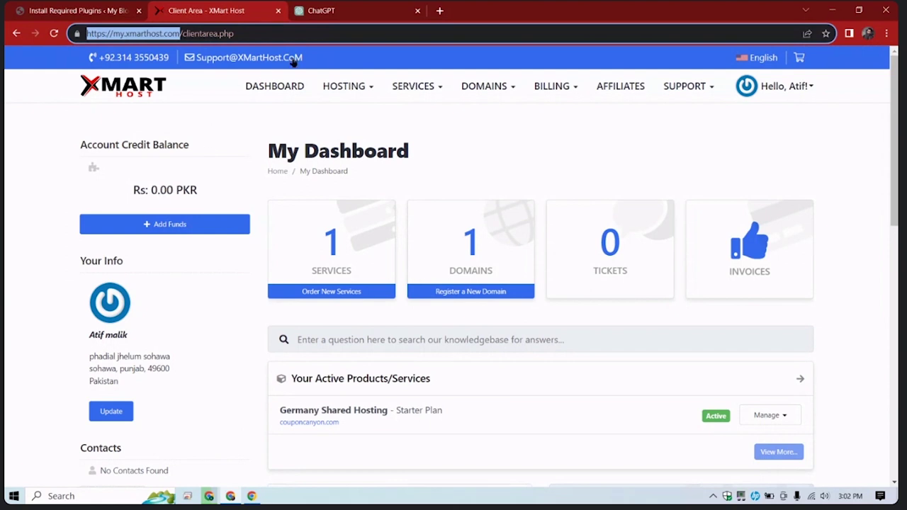
click(331, 34)
key(BackSpace)
key(BackSpace)
key(BackSpace)
key(BackSpace)
key(BackSpace)
key(BackSpace)
key(BackSpace)
key(BackSpace)
key(BackSpace)
key(BackSpace)
key(BackSpace)
key(BackSpace)
key(BackSpace)
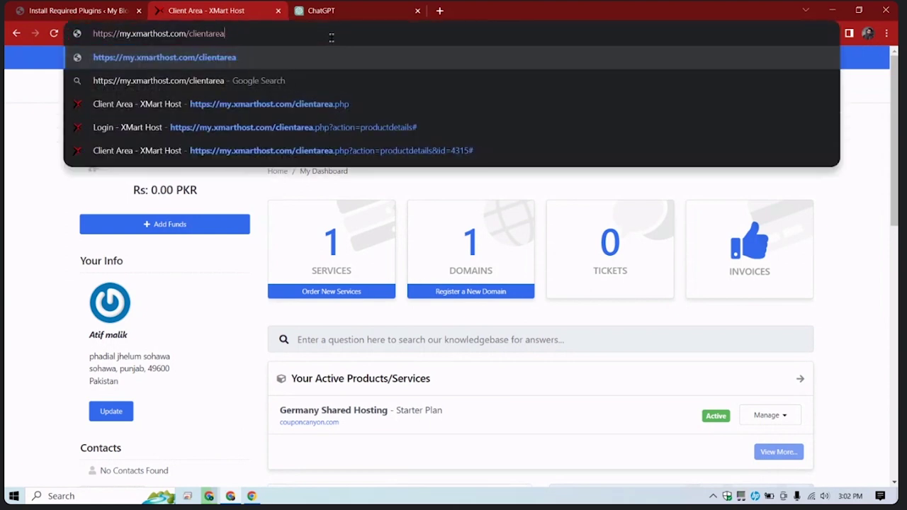
key(BackSpace)
key(BackSpace)
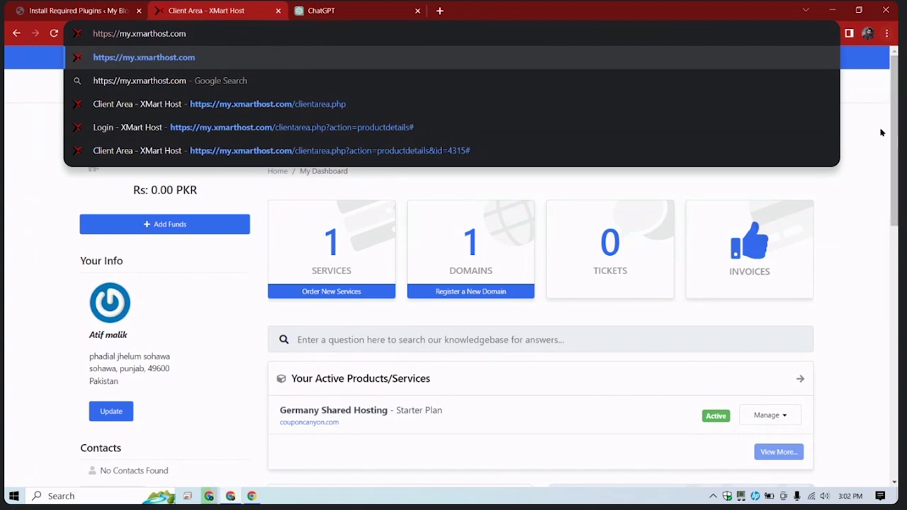
key(Return)
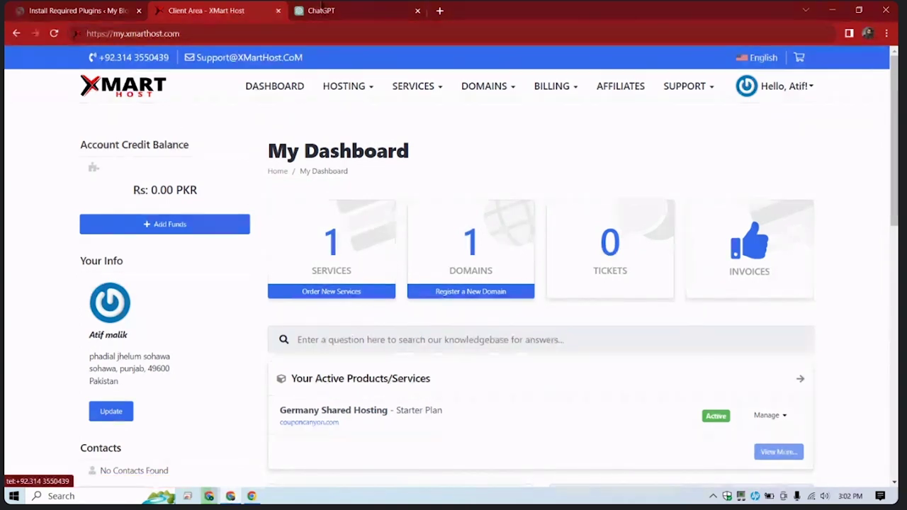
click(439, 10)
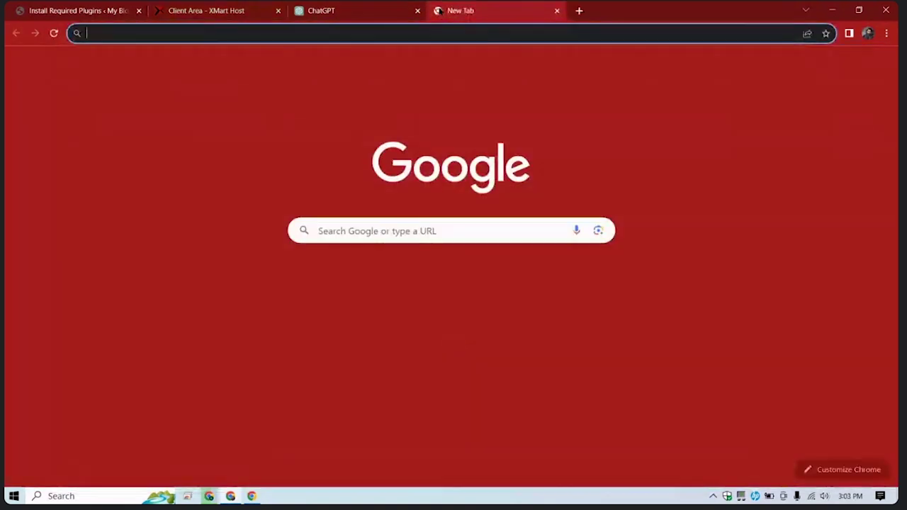
text(www)
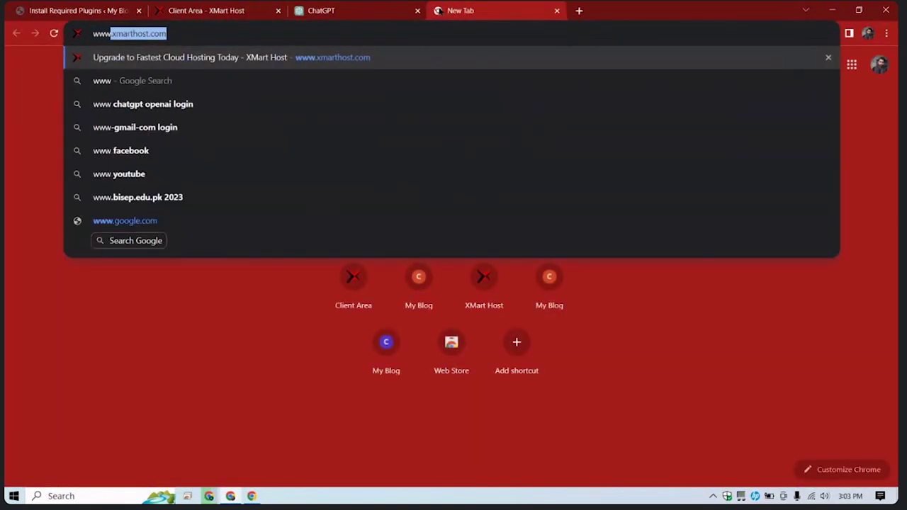
text(.faceb)
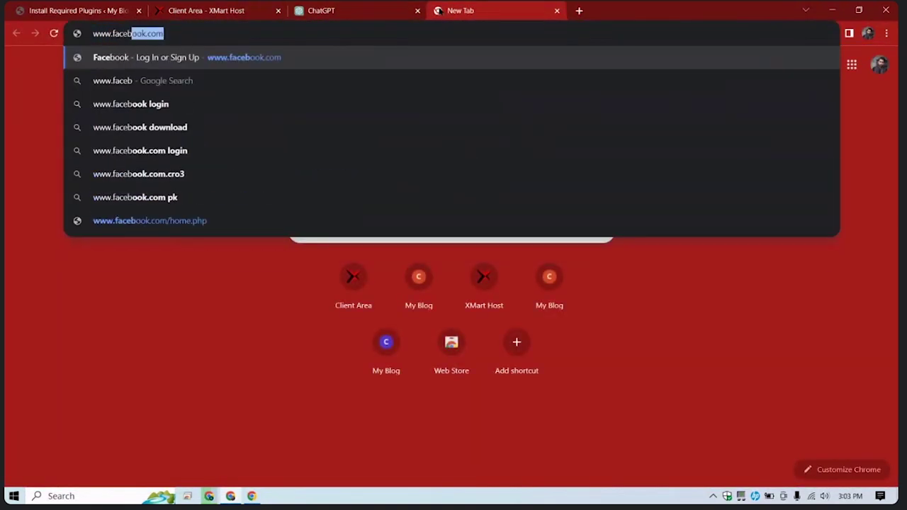
text(ook.co)
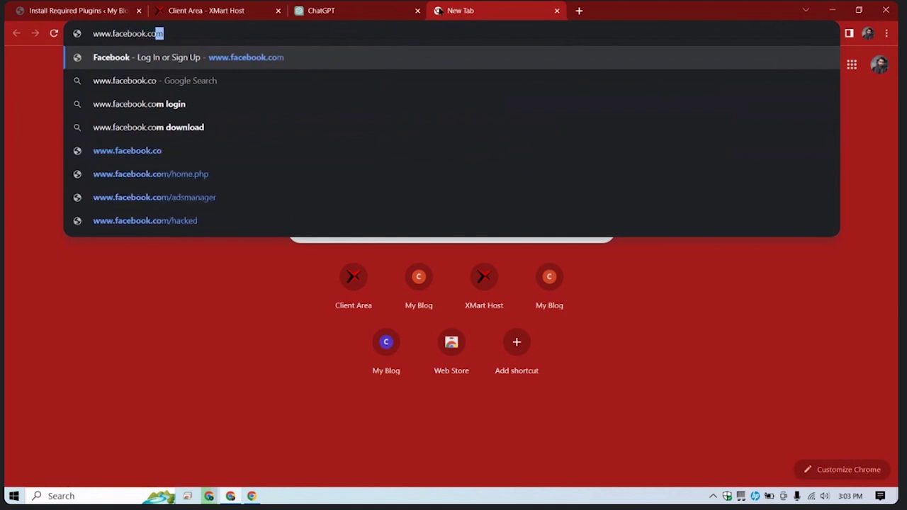
text(m)
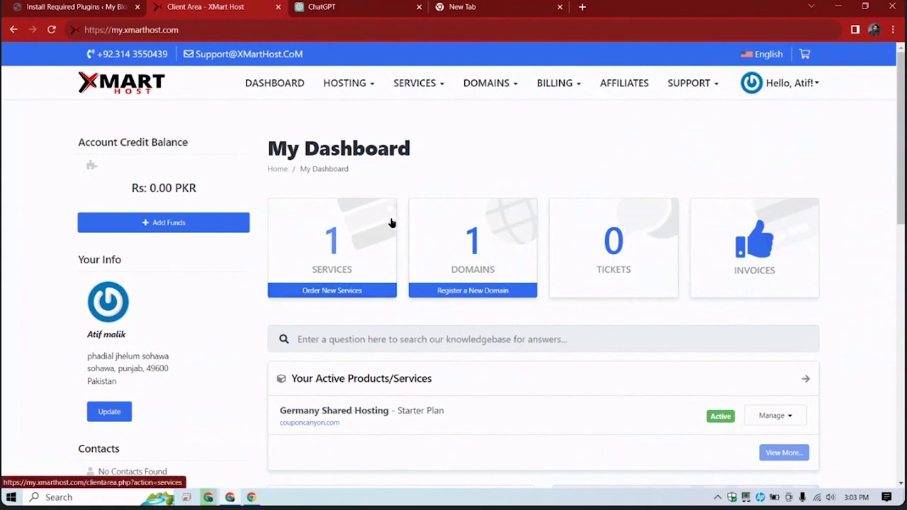
click(457, 7)
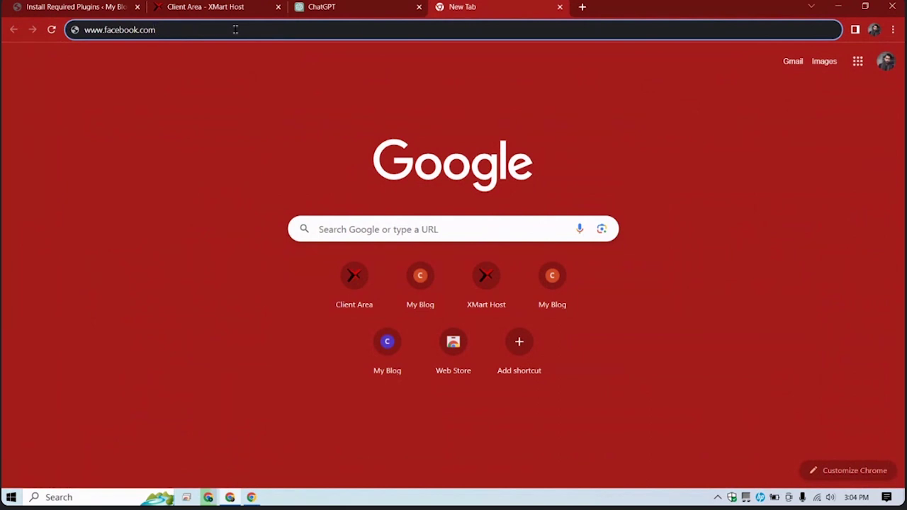
- Load the Facebook login page, then switch to the Google Meet window
key(Return)
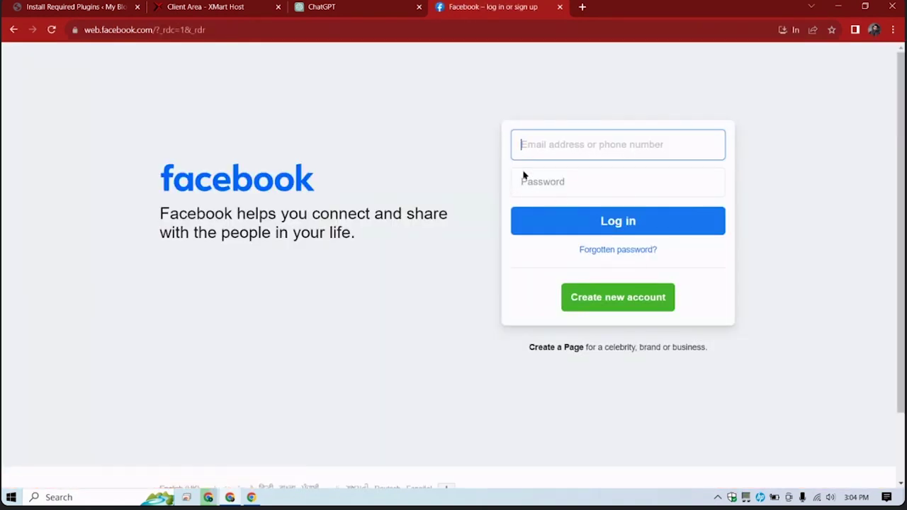
click(555, 144)
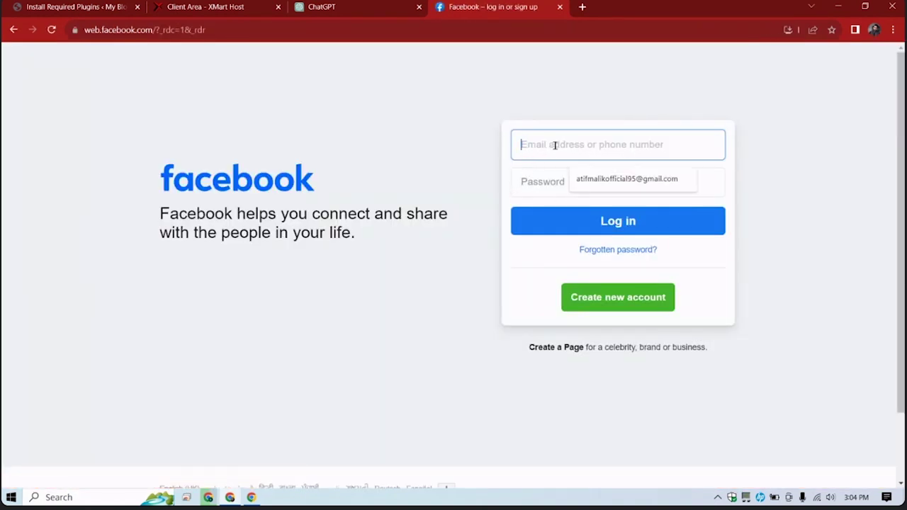
click(421, 163)
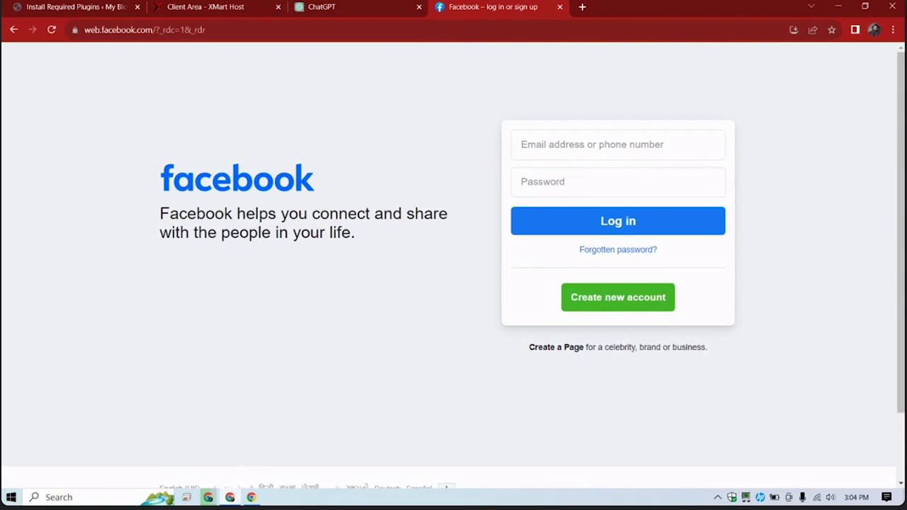
key(alt+Tab)
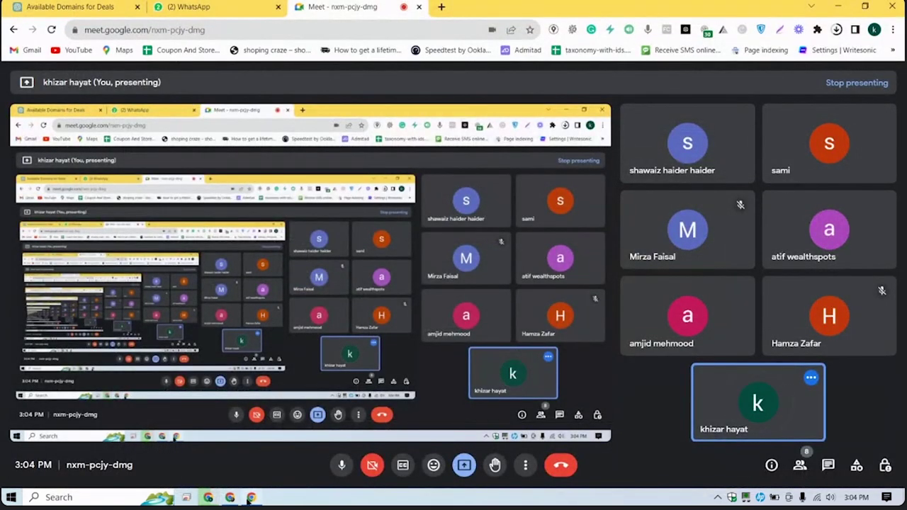
- Hide the screen-sharing notice and minimize Google Meet, bringing Chrome back to the front
click(251, 497)
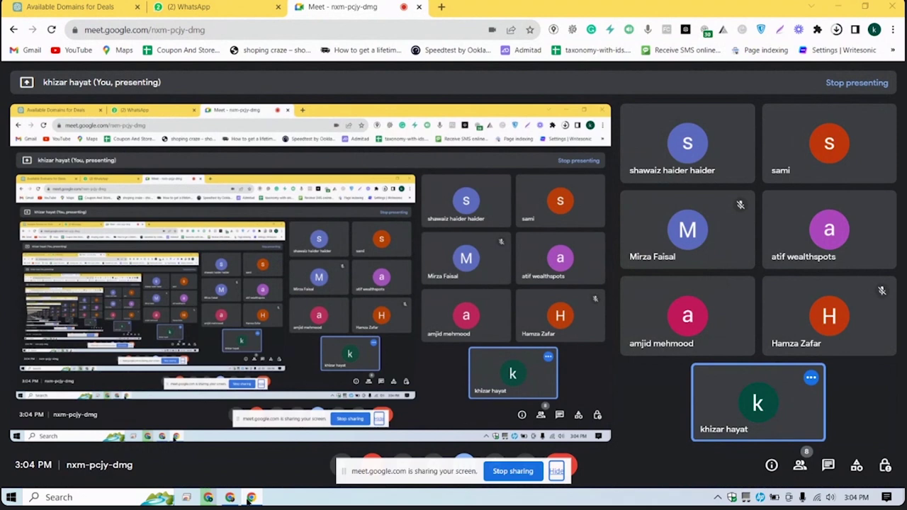
click(556, 472)
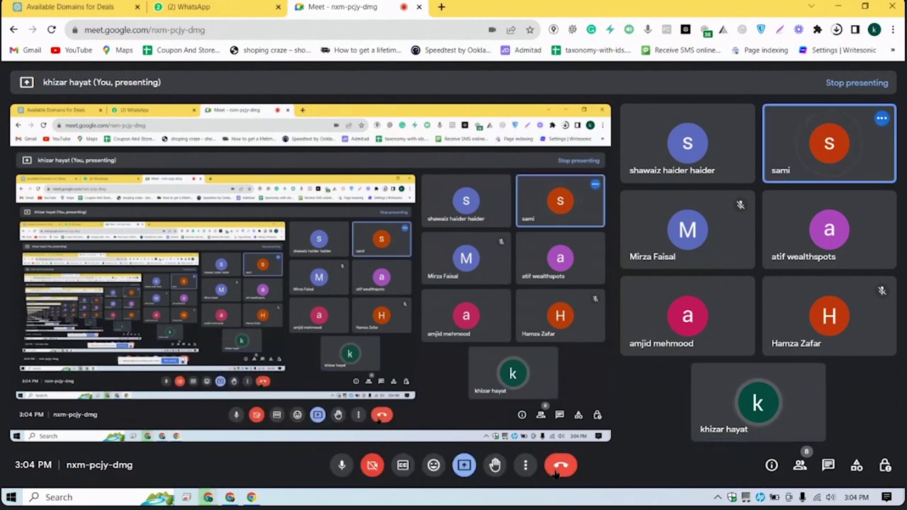
click(207, 497)
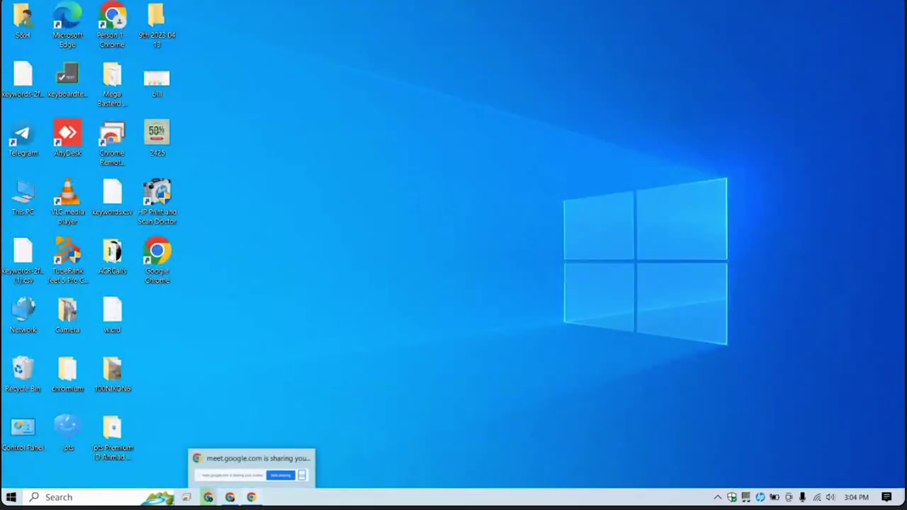
click(251, 497)
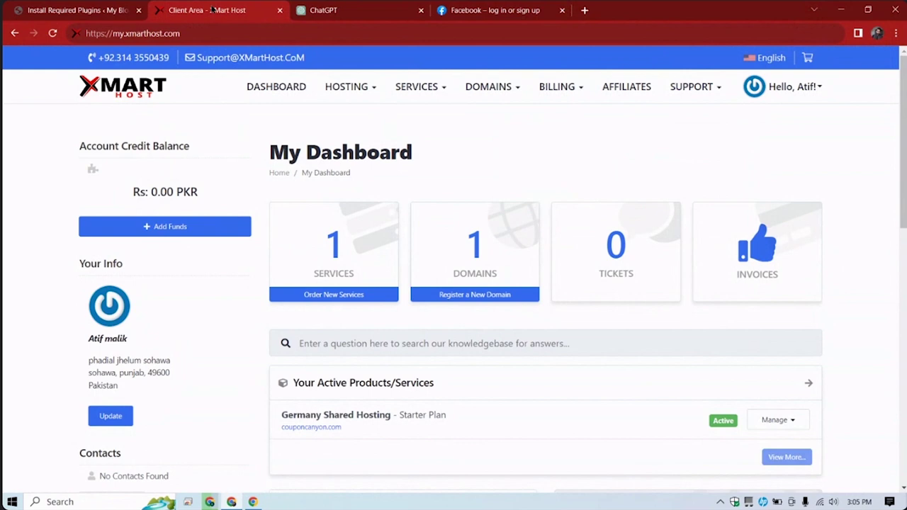
click(511, 14)
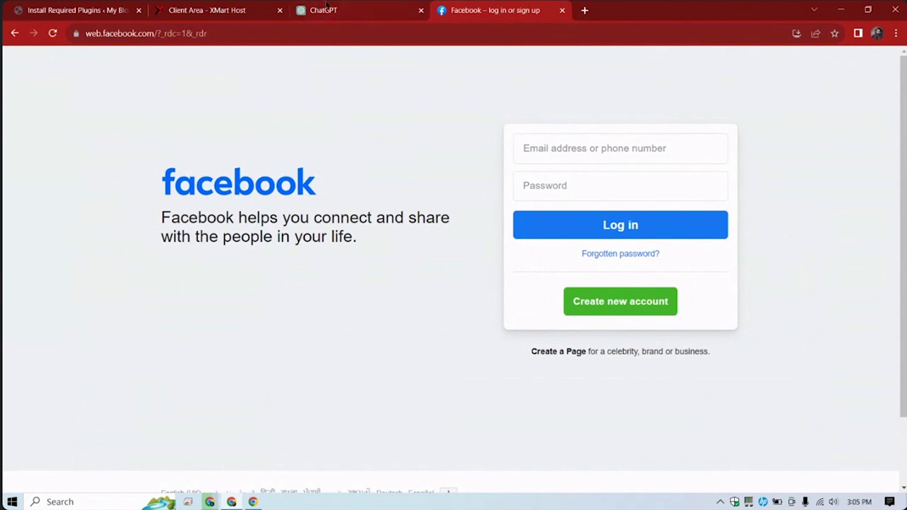
click(246, 9)
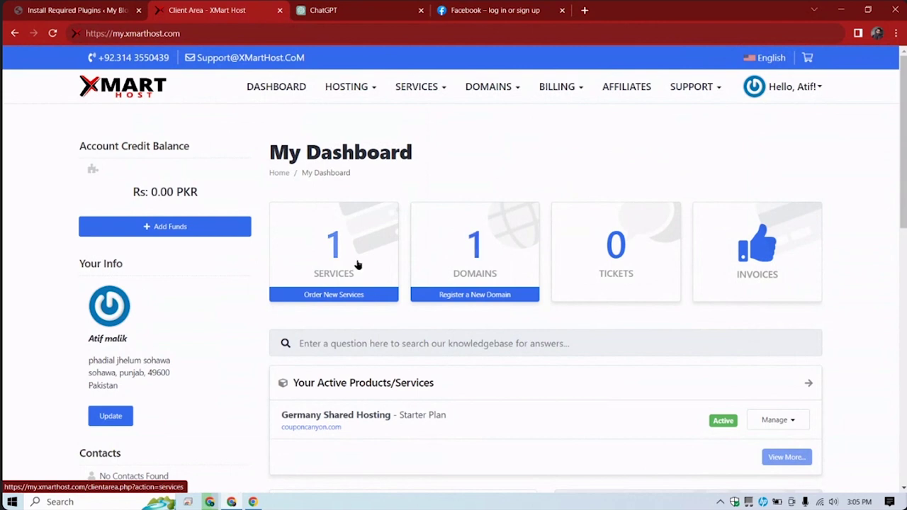
- Browse the services, SUPPORT and account dropdowns, ending with the SUPPORT menu open
click(431, 87)
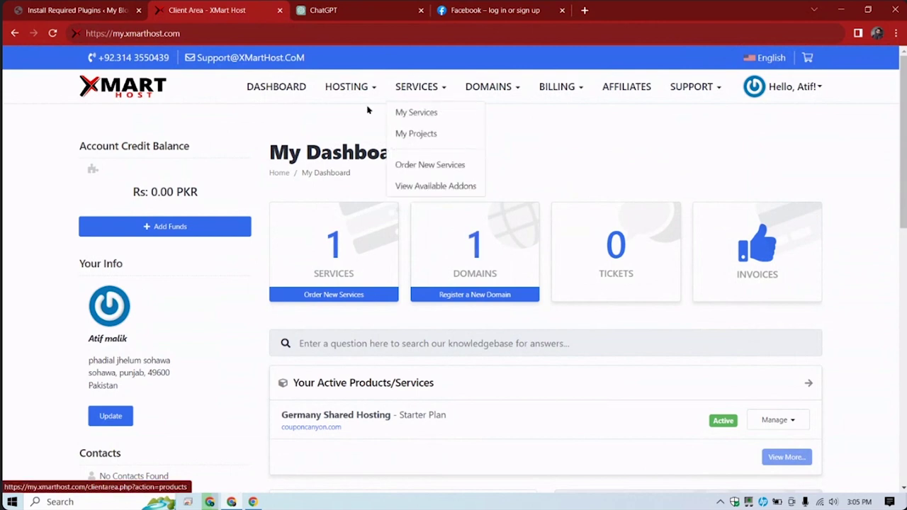
mouse_move(350, 92)
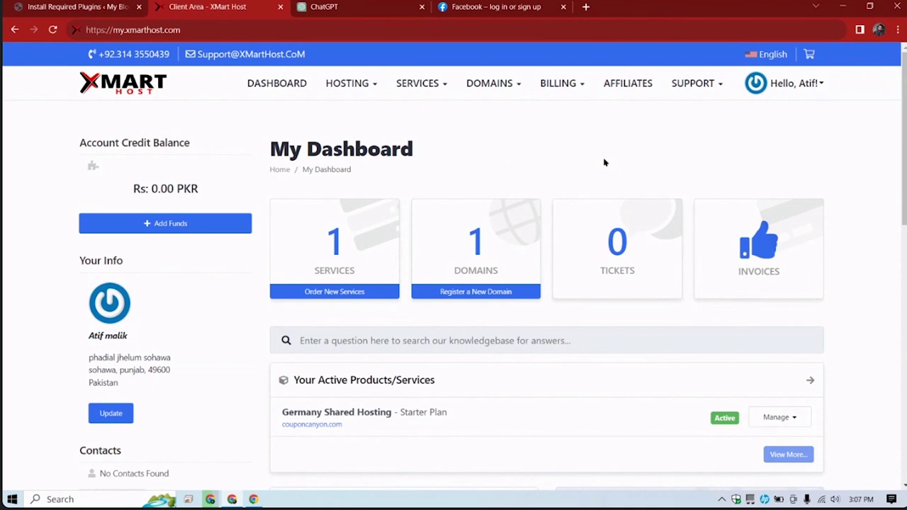
click(696, 90)
click(455, 205)
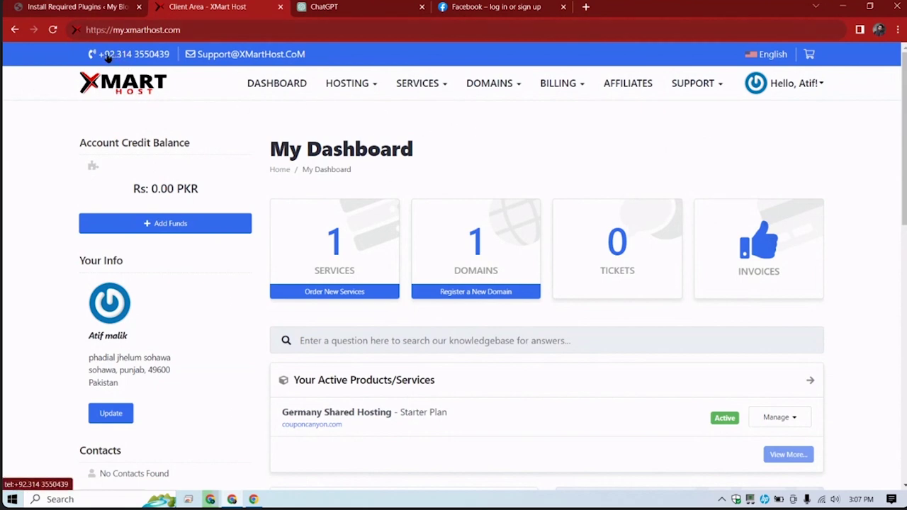
click(797, 88)
click(617, 127)
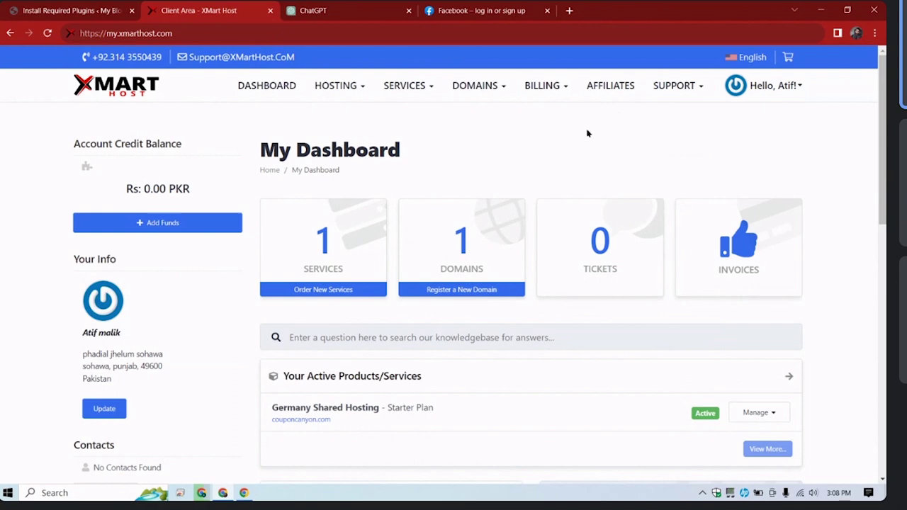
mouse_move(695, 91)
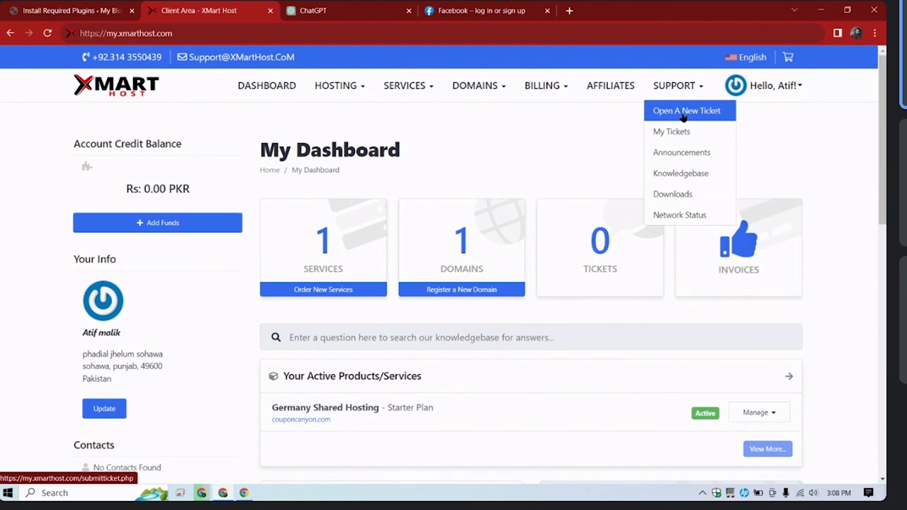
- Choose Open A New Ticket from the SUPPORT menu
click(684, 117)
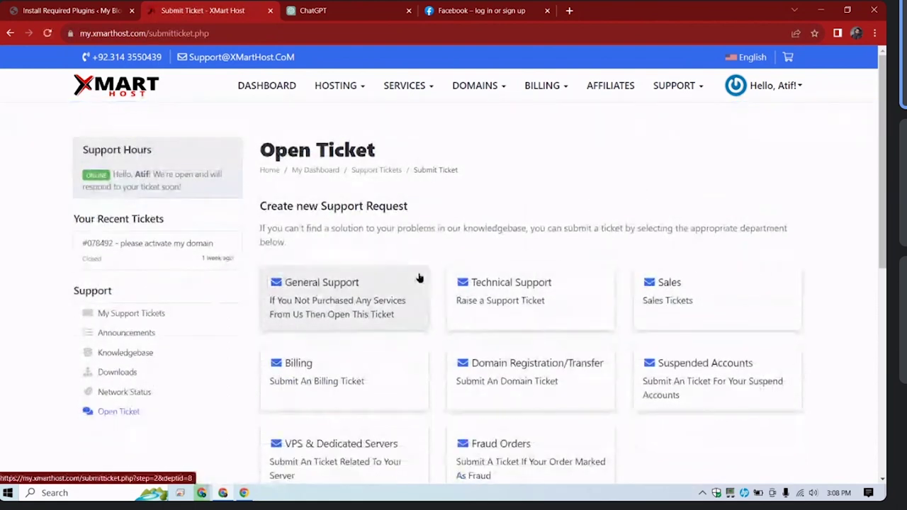
- Pick Technical Support as the new ticket's department
scroll(520, 228, down, 1)
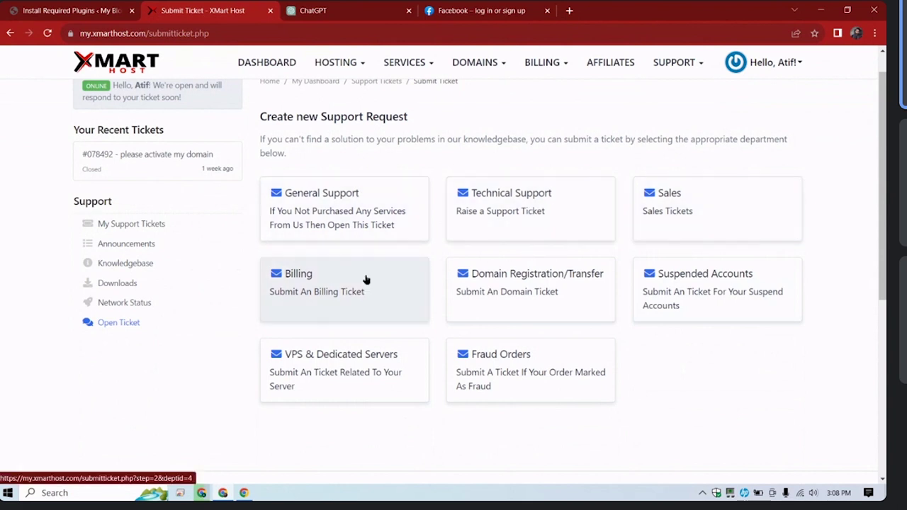
click(538, 203)
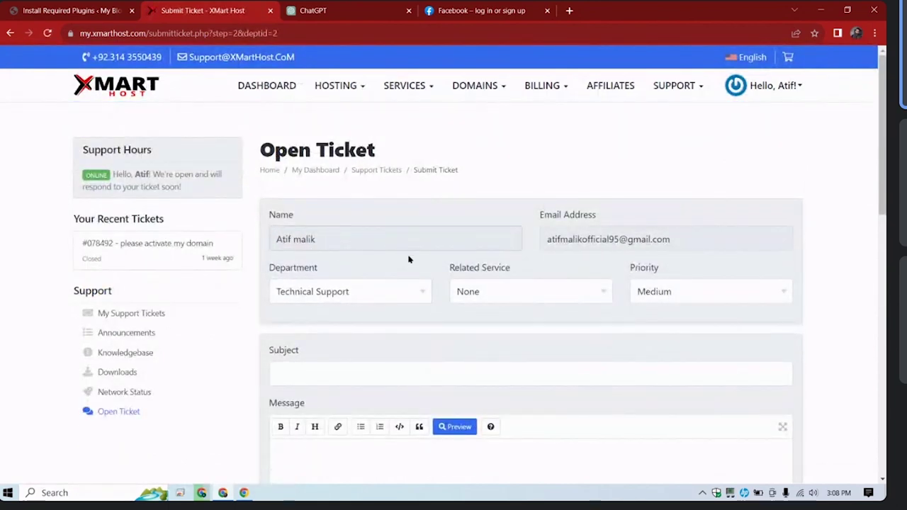
- Keep Technical Support as department and link the ticket to Starter Plan - couponcanyon.com
click(646, 239)
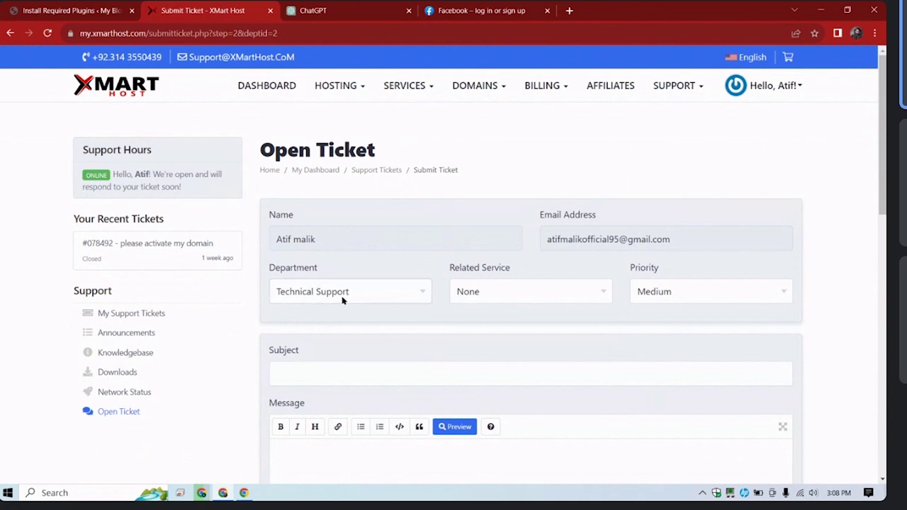
click(370, 300)
click(369, 300)
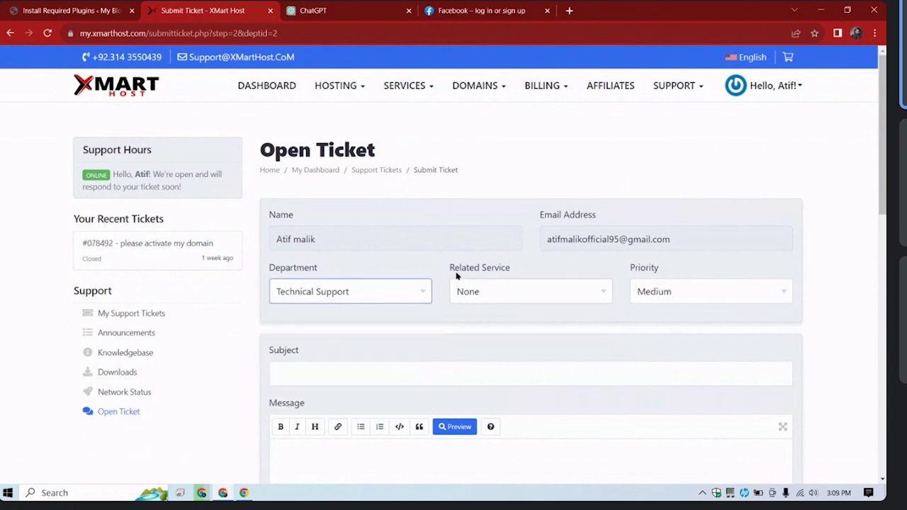
click(494, 301)
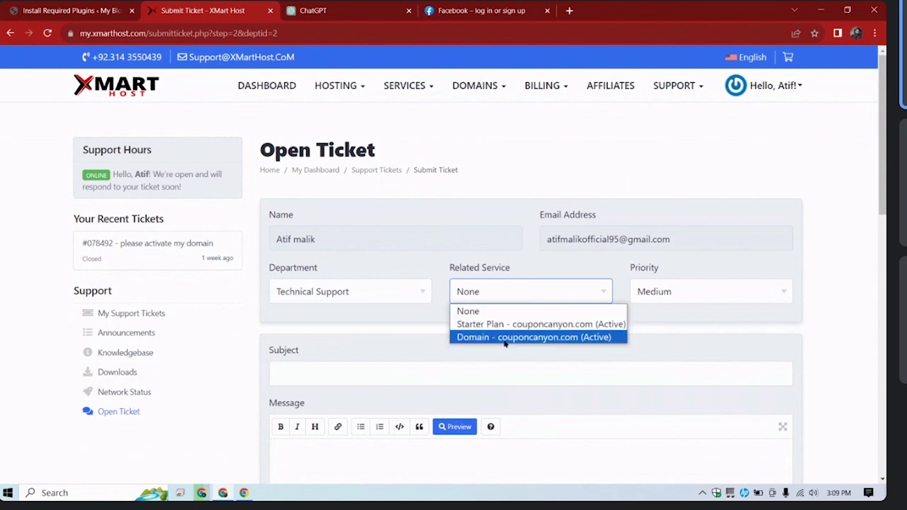
click(528, 324)
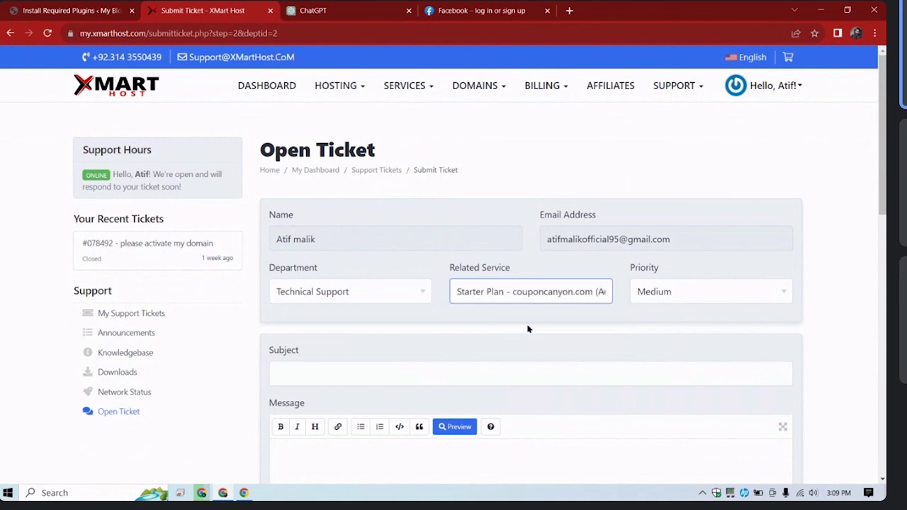
click(507, 291)
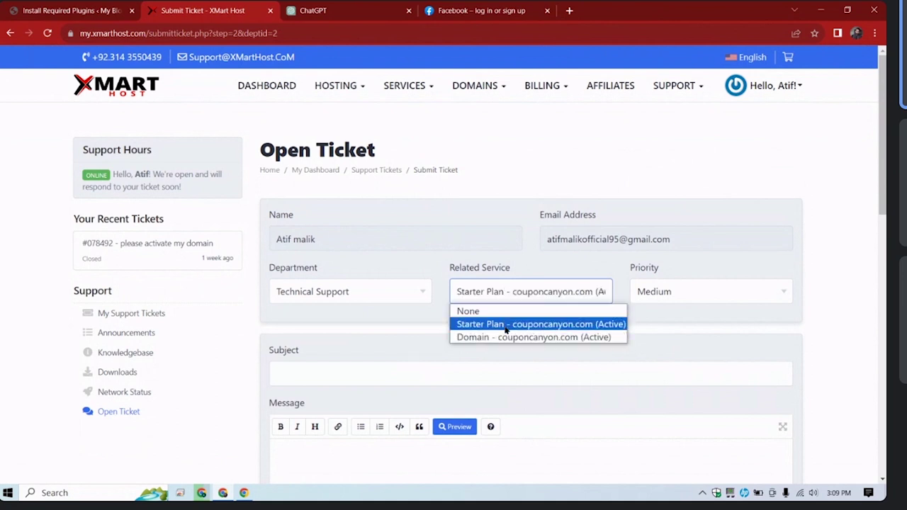
click(544, 326)
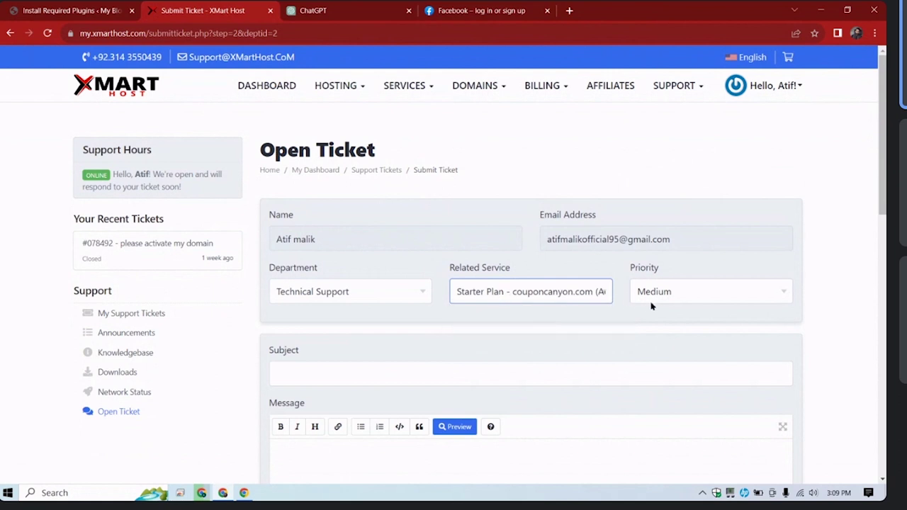
- Raise the ticket priority to High
click(688, 294)
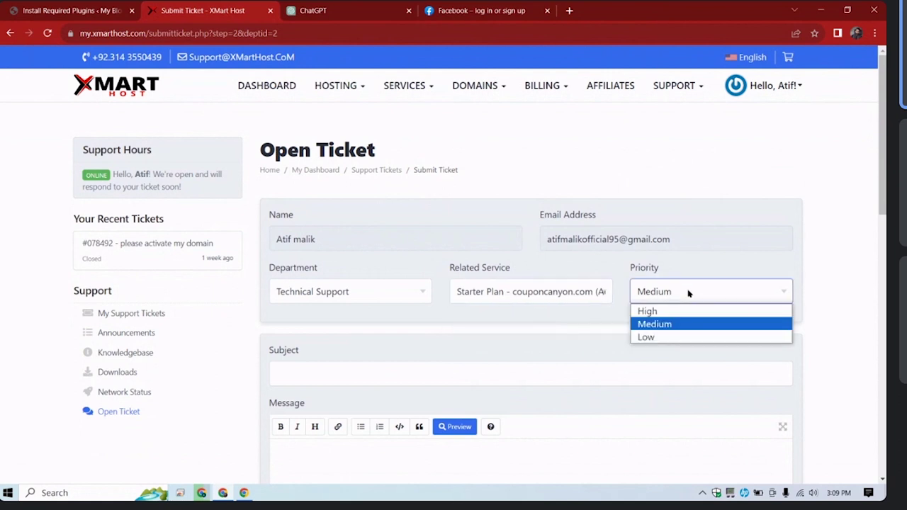
click(665, 312)
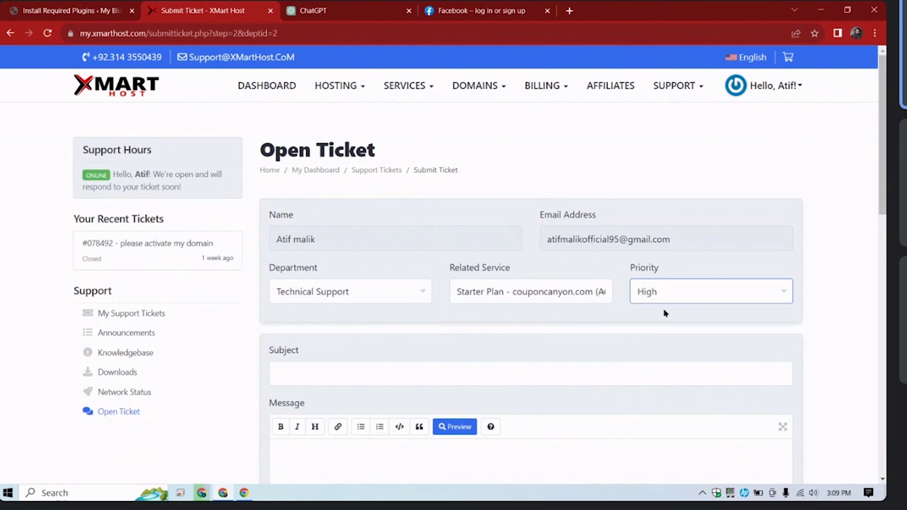
click(652, 80)
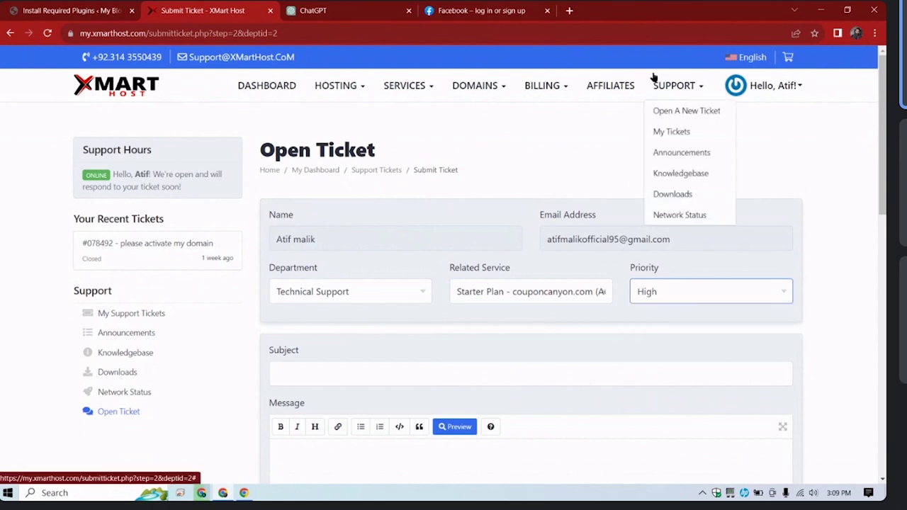
- Enter 'SSL ERROR' as the ticket subject
scroll(482, 371, down, 3)
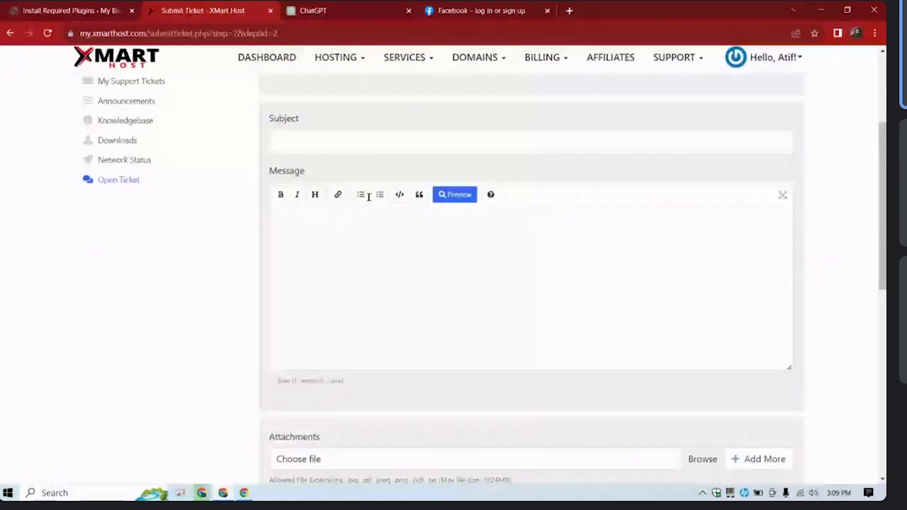
click(359, 148)
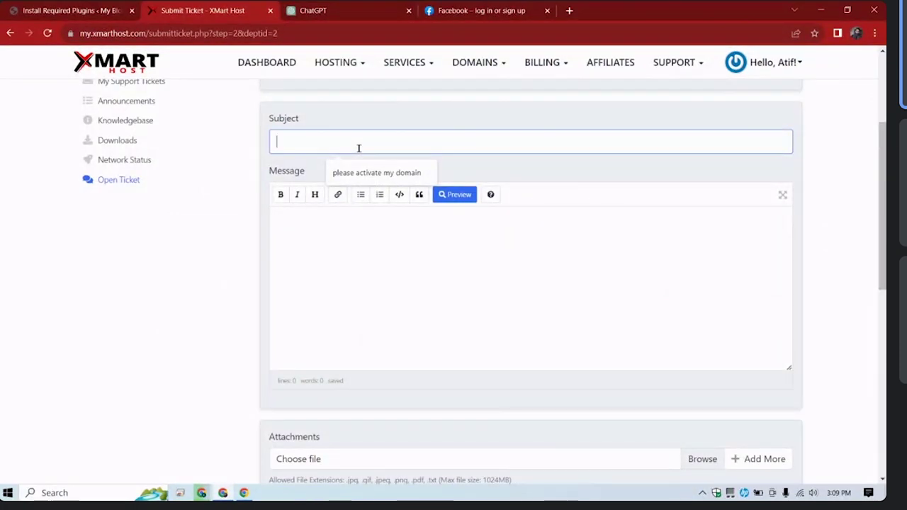
text(SS)
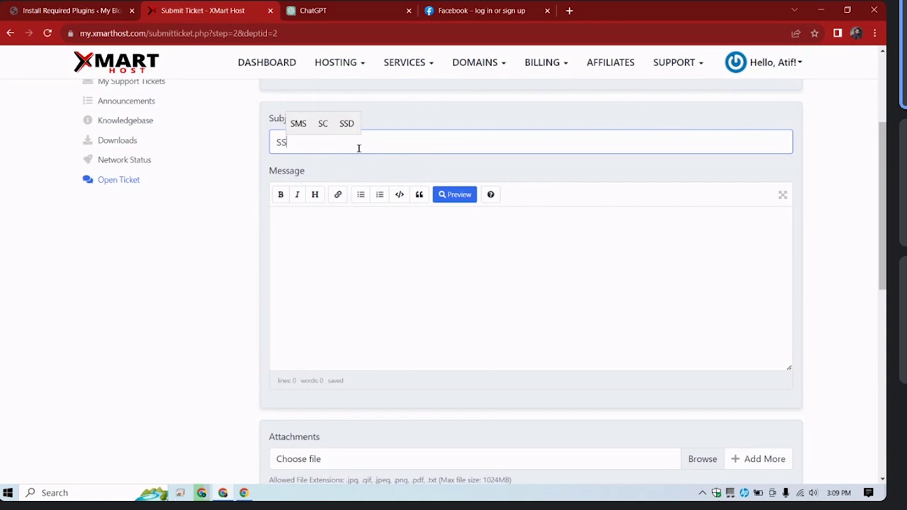
text(L ERROR)
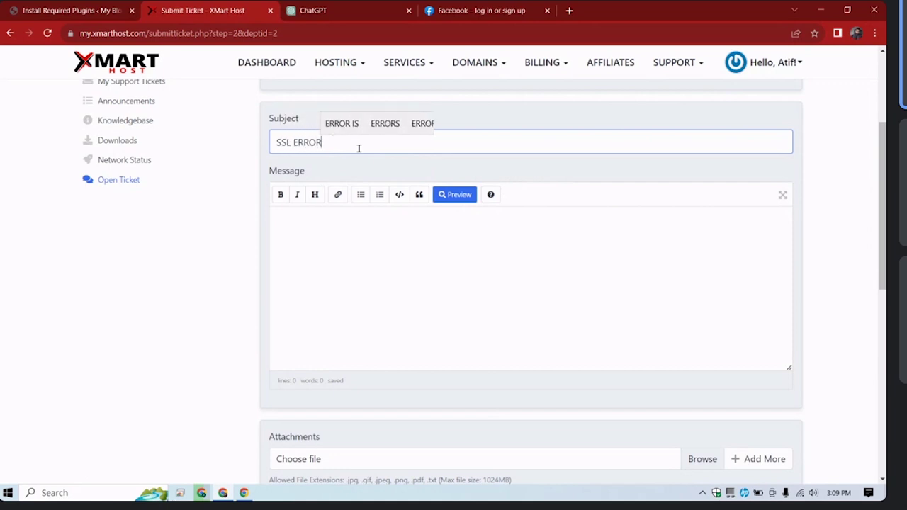
- Write the message 'salam meri site pay kuch issue aa rha hy please check kren' and open a new tab
click(357, 237)
text(s)
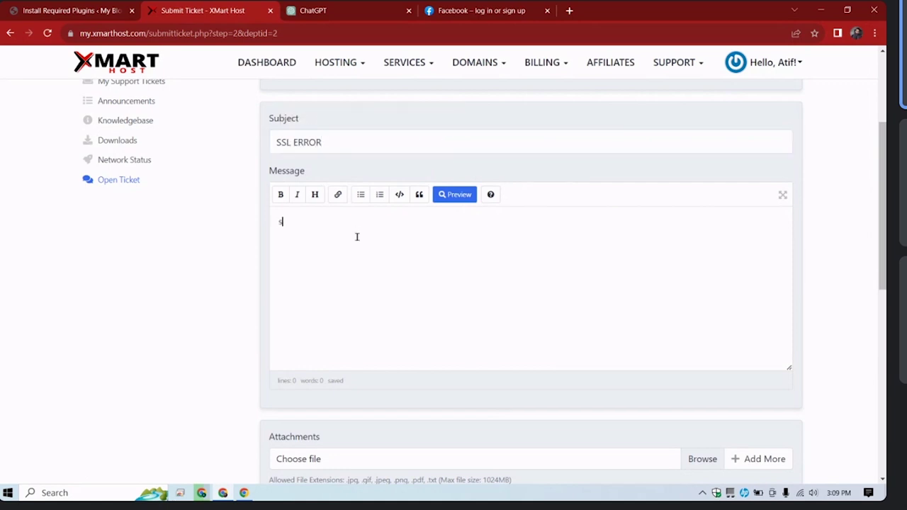
text(ir)
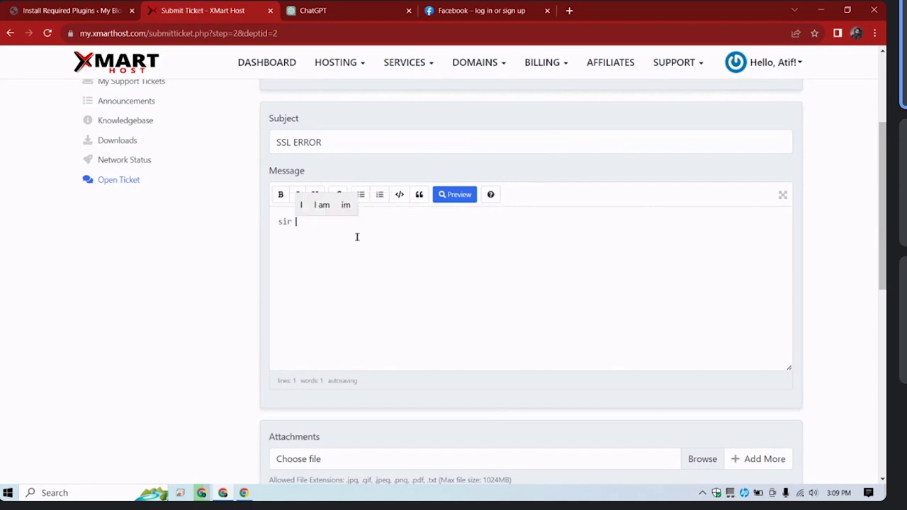
key(BackSpace)
key(BackSpace)
key(BackSpace)
key(BackSpace)
text(s)
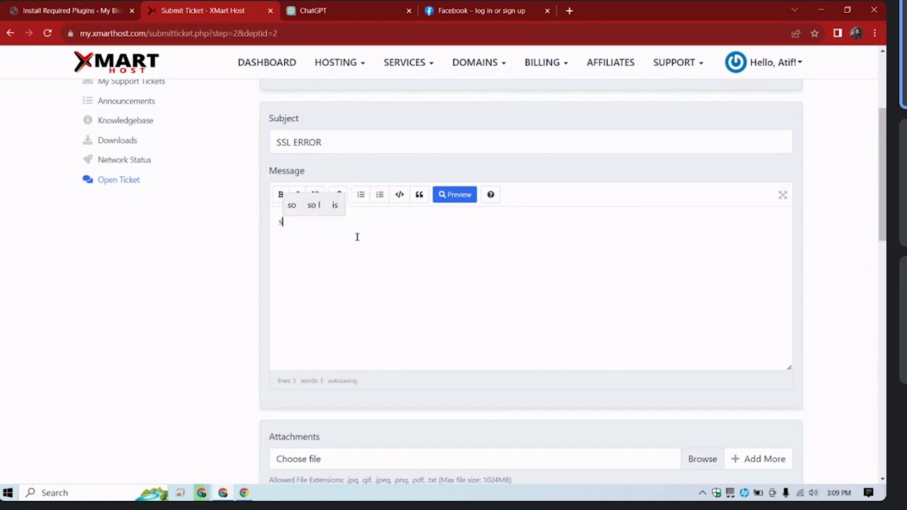
text(alam me)
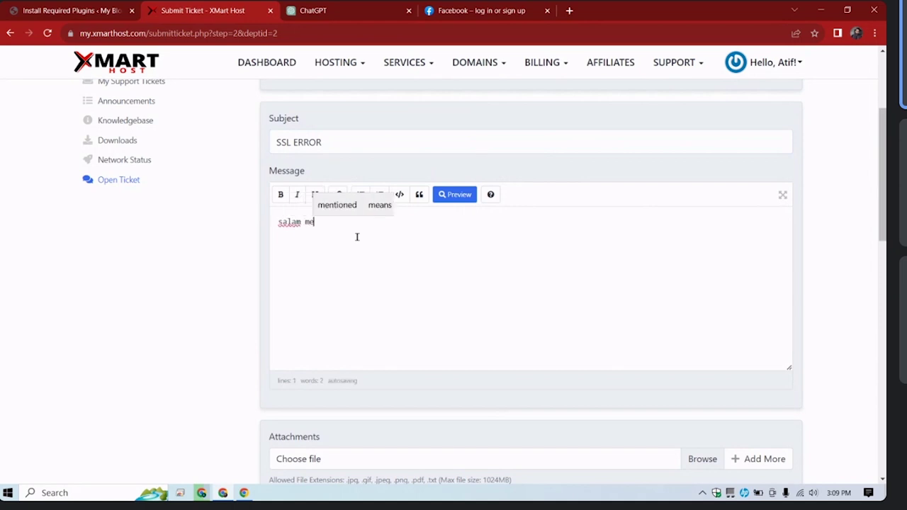
text(ry)
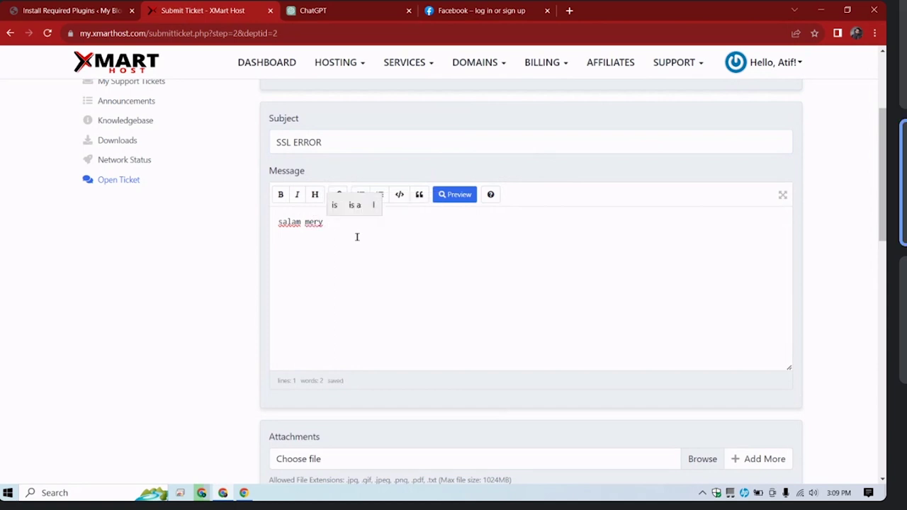
key(BackSpace)
text(i)
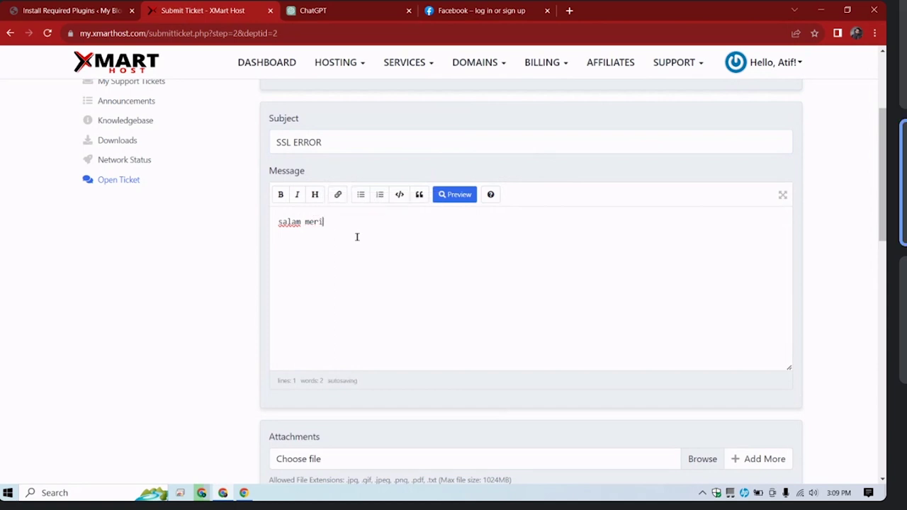
text( site pa)
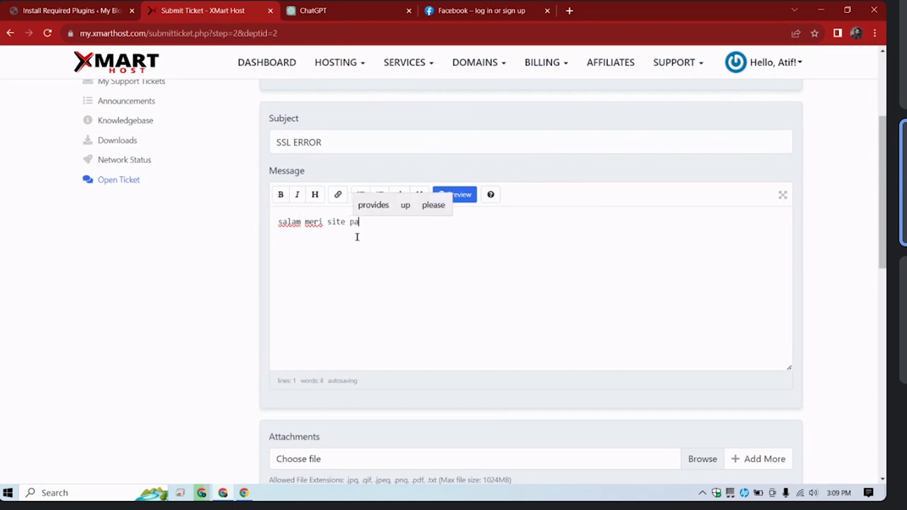
text(y kuch issue aa )
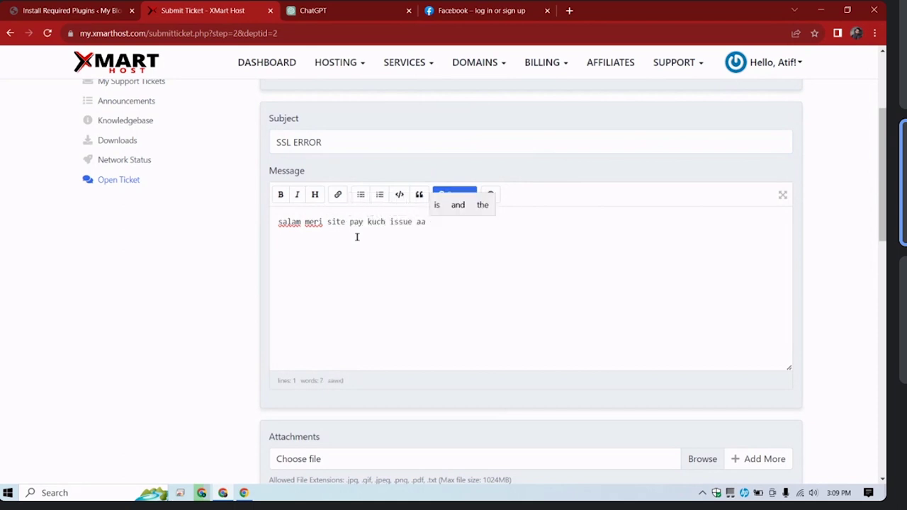
text(rha hy )
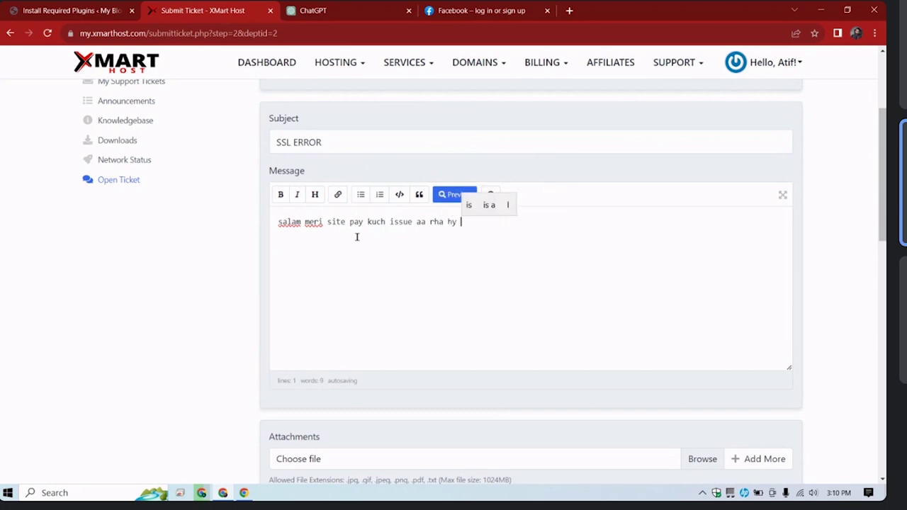
text(please che)
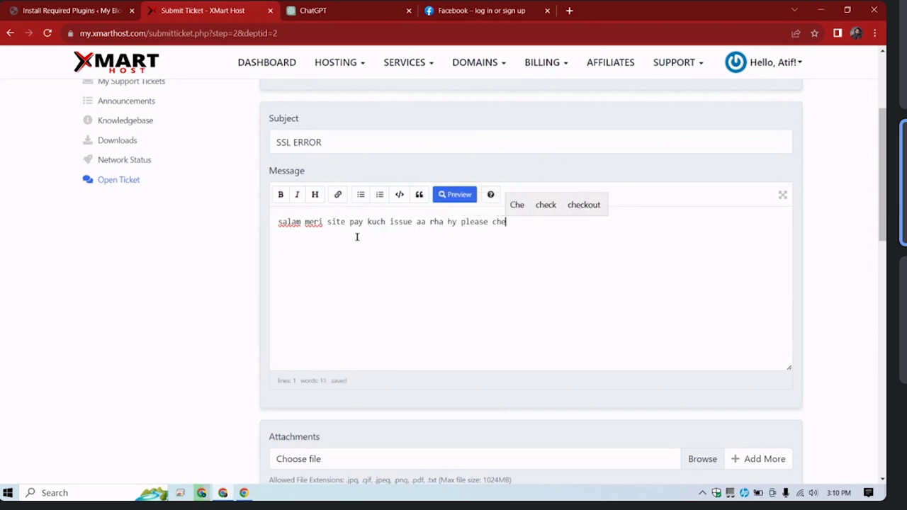
key(BackSpace)
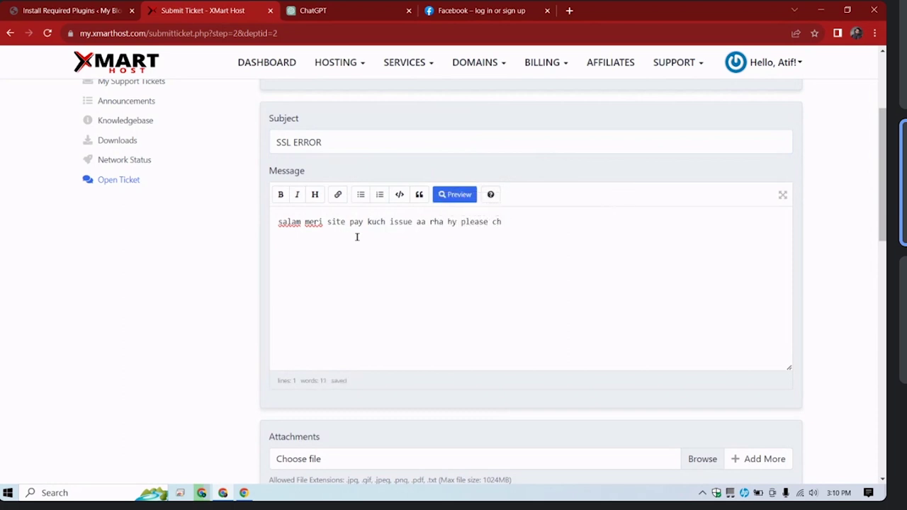
text(eck kren)
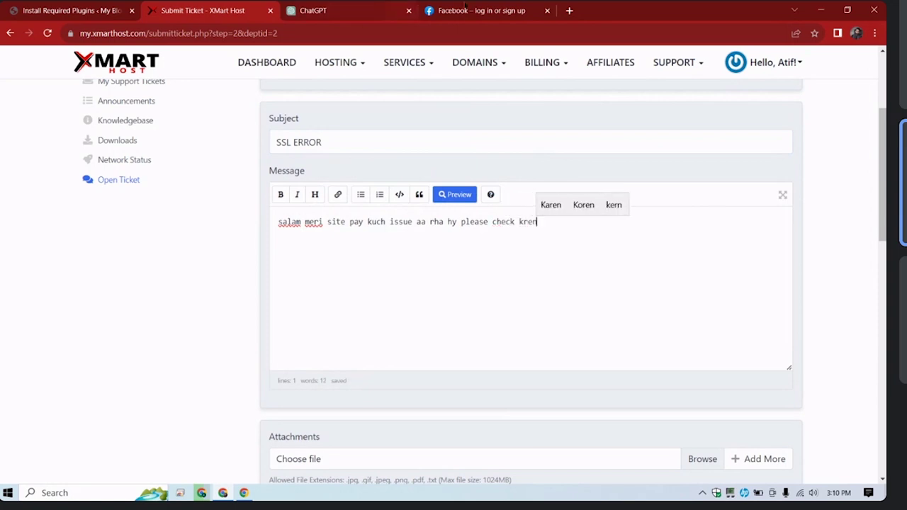
click(569, 10)
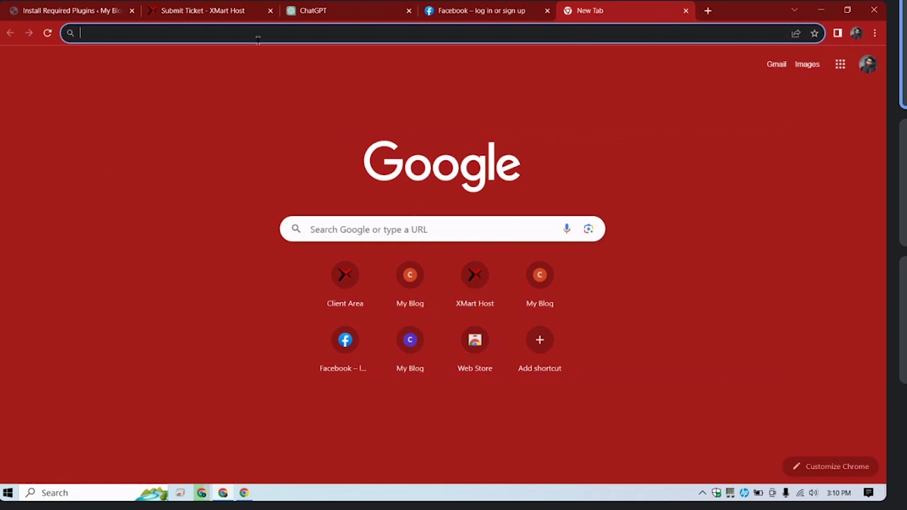
- Search Google for 'how to take ss in windows 10' and capture the screen with Win+PrtScn
text(go)
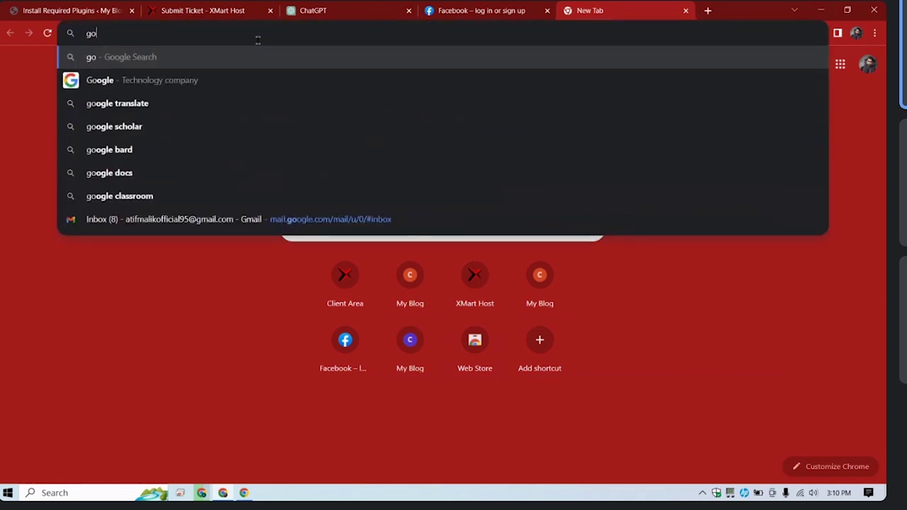
text(og)
key(BackSpace)
text(ogl)
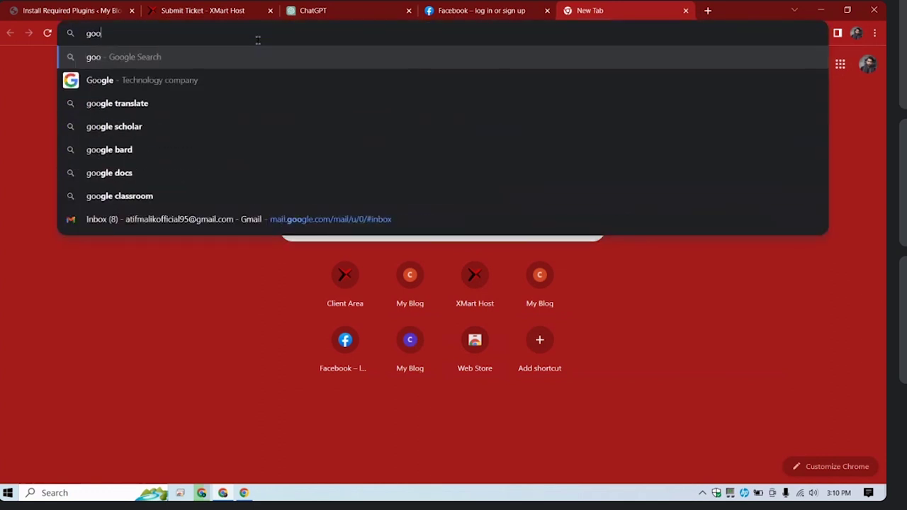
text(e)
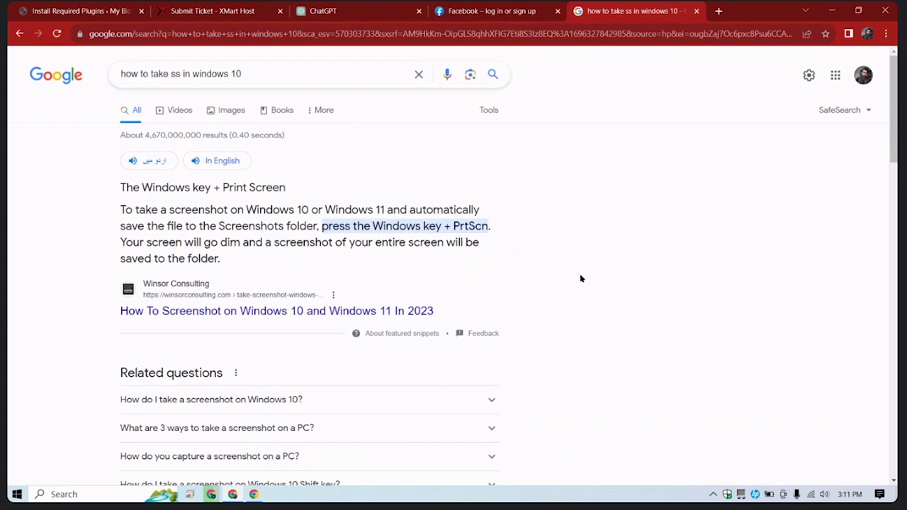
key(super+Print)
click(213, 11)
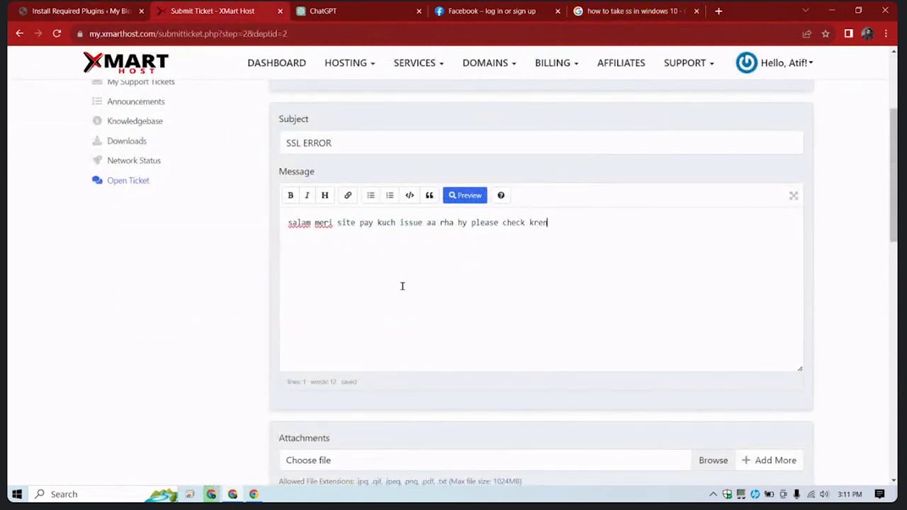
click(833, 11)
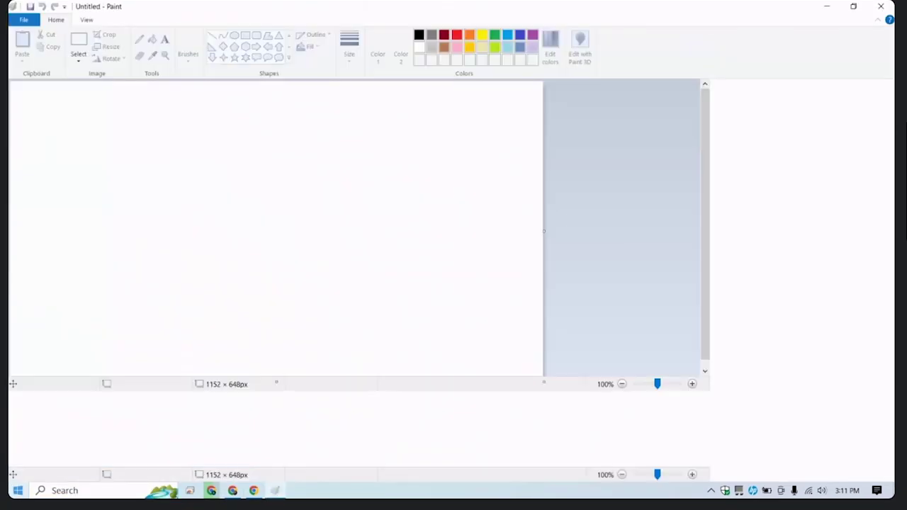
key(ctrl+v)
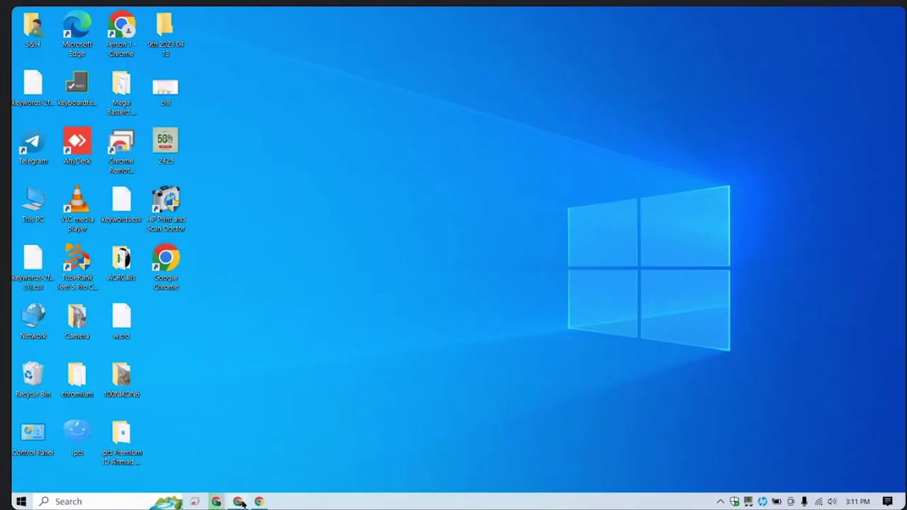
click(233, 490)
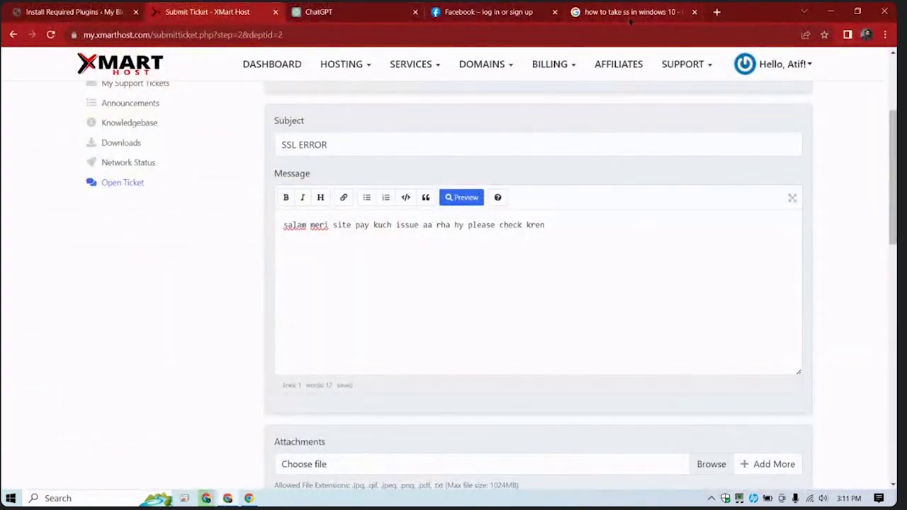
click(624, 15)
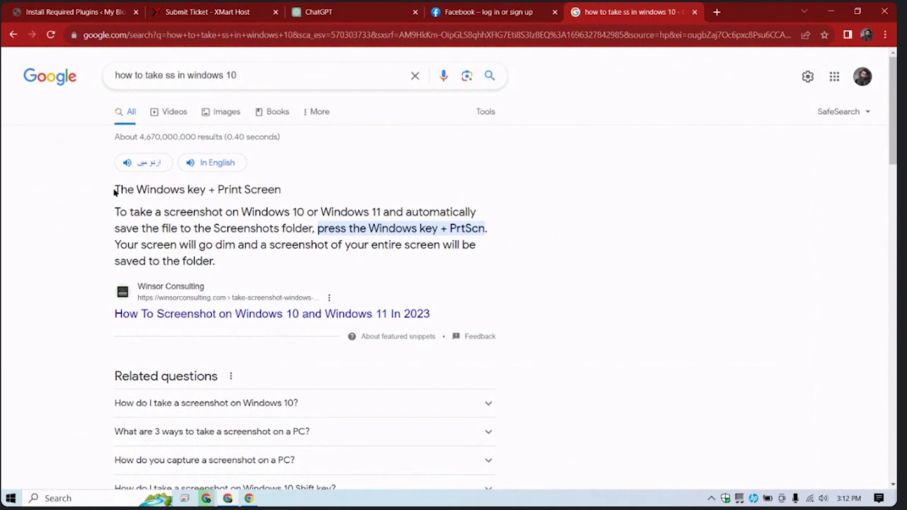
drag(116, 190, 235, 275)
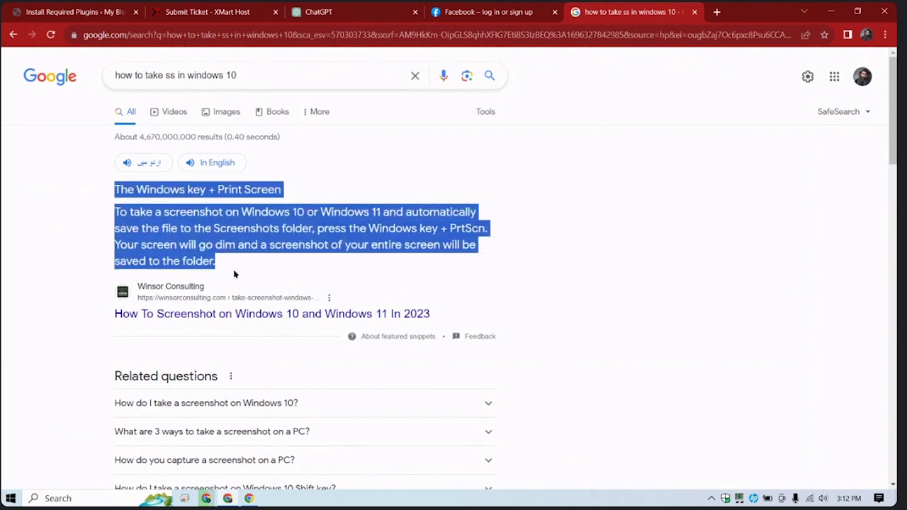
click(293, 236)
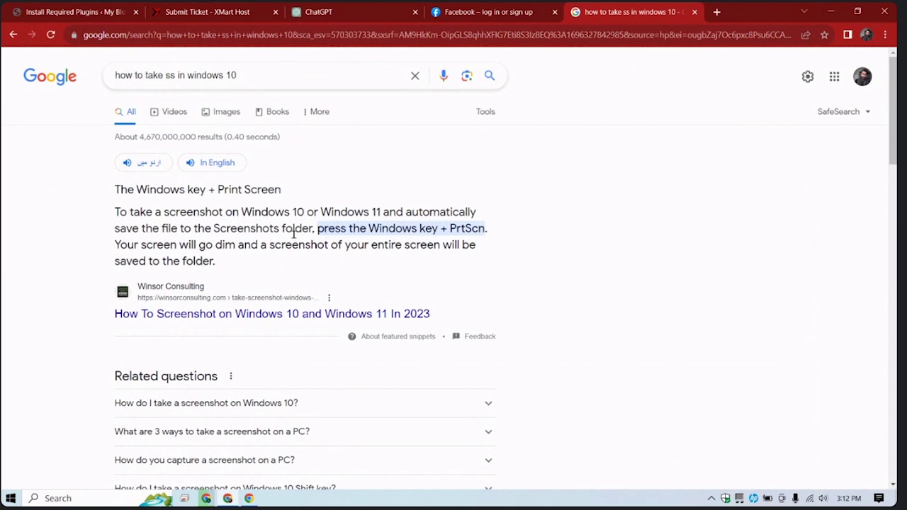
key(super+Print)
- Launch Paint from the Start search and paste the screenshot onto the canvas
click(10, 499)
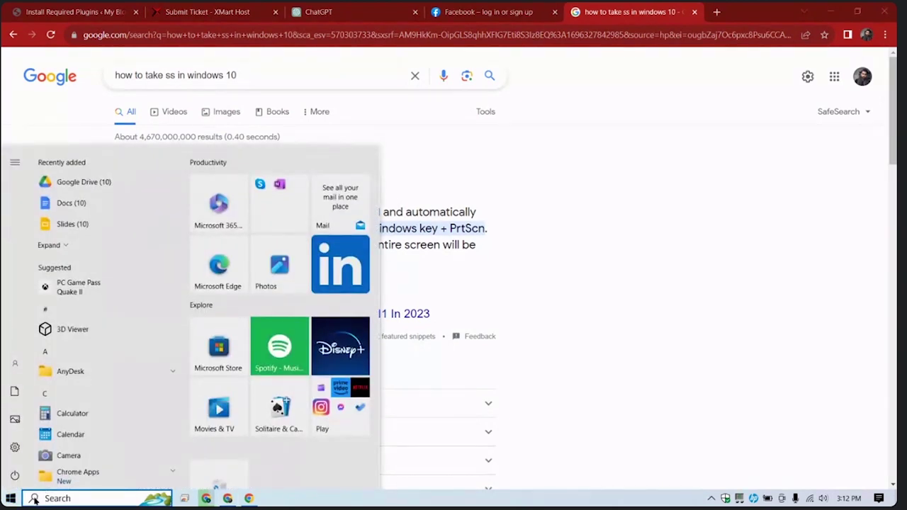
text(paint)
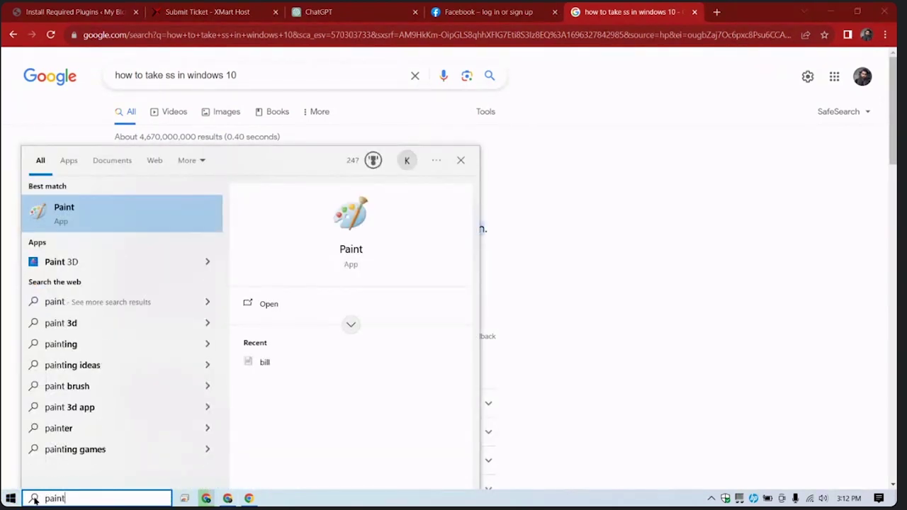
key(Return)
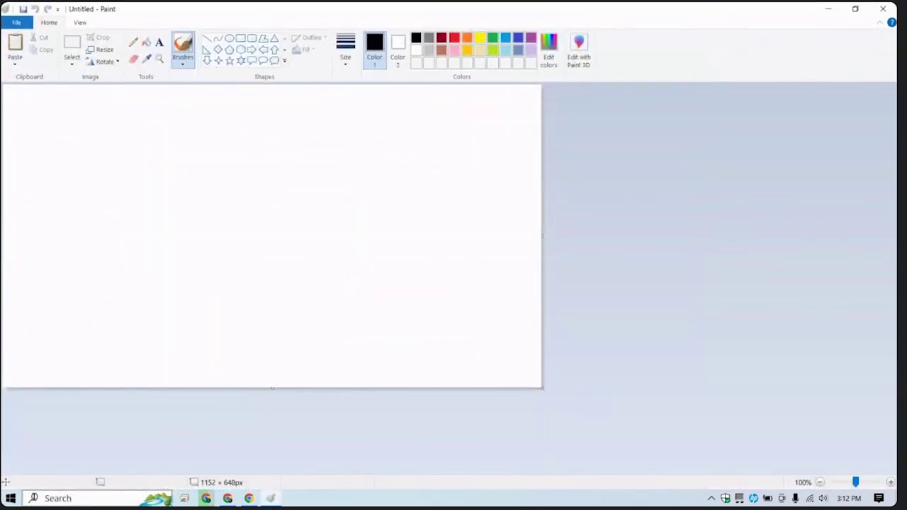
key(ctrl+v)
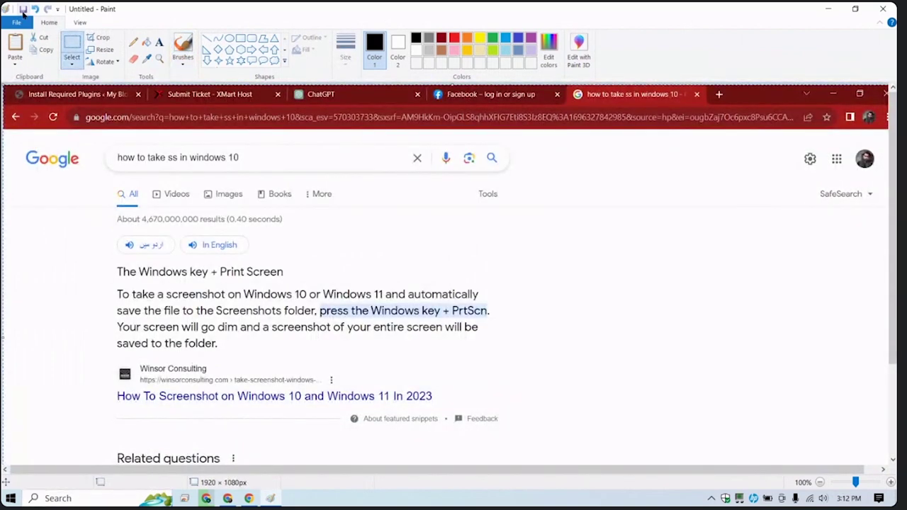
- Save the image as 'ss' and close Paint
click(23, 10)
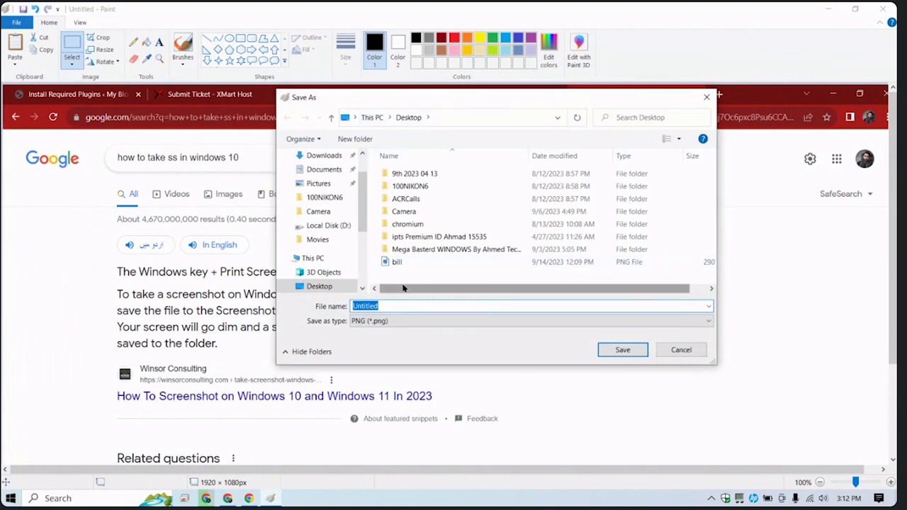
text(ss)
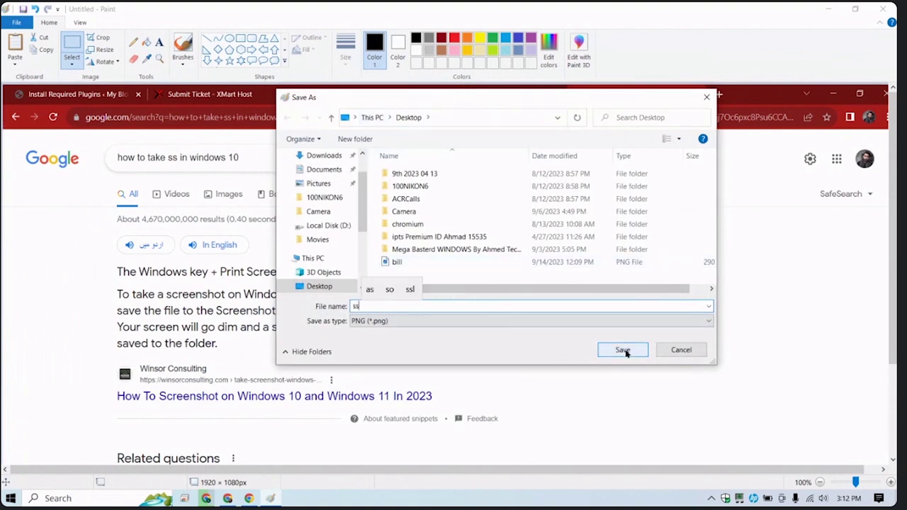
click(624, 351)
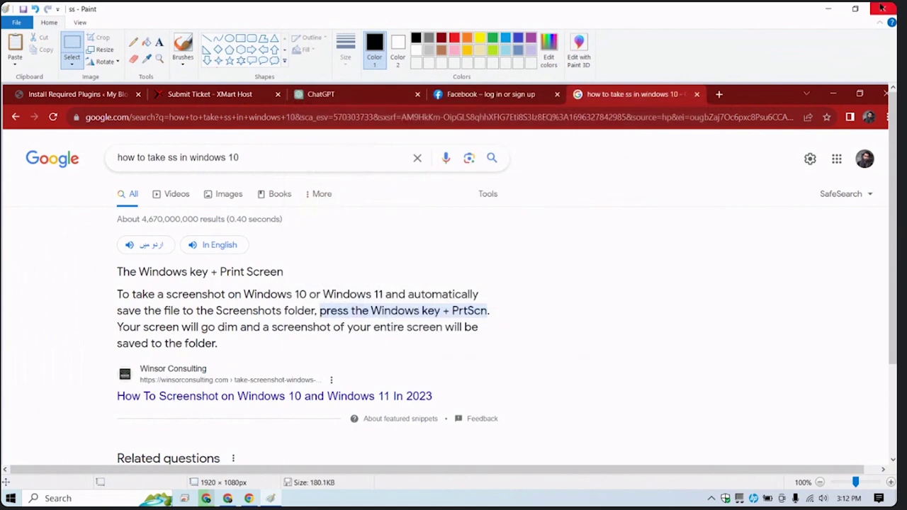
click(882, 8)
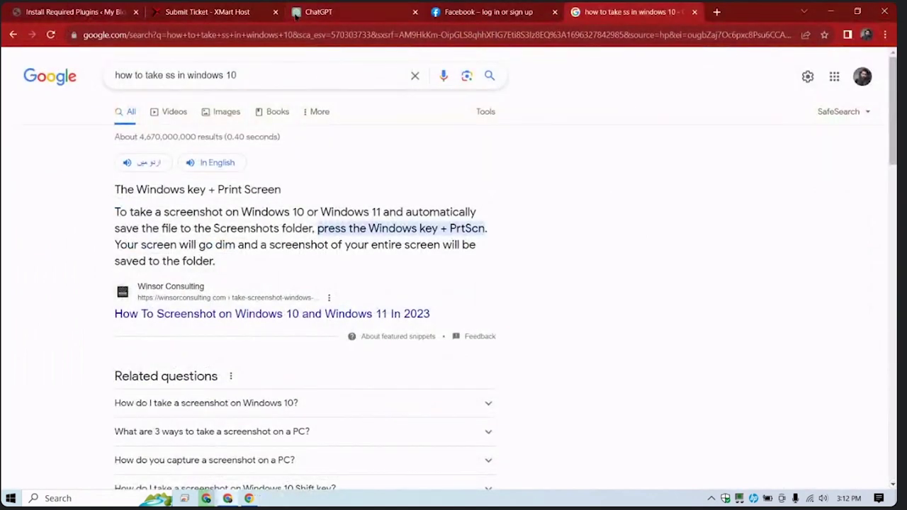
- Look through the open browser tabs and return to the support ticket form
click(226, 10)
scroll(563, 289, down, 2)
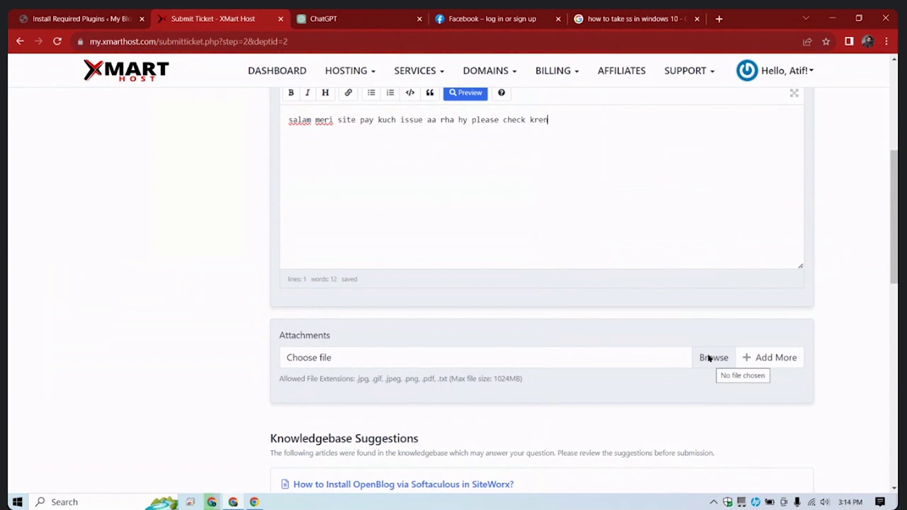
click(634, 18)
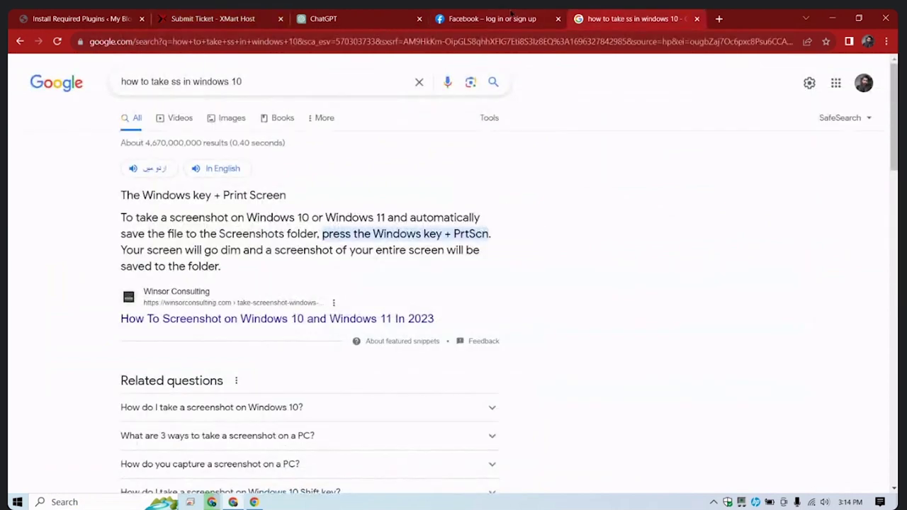
click(511, 15)
click(366, 18)
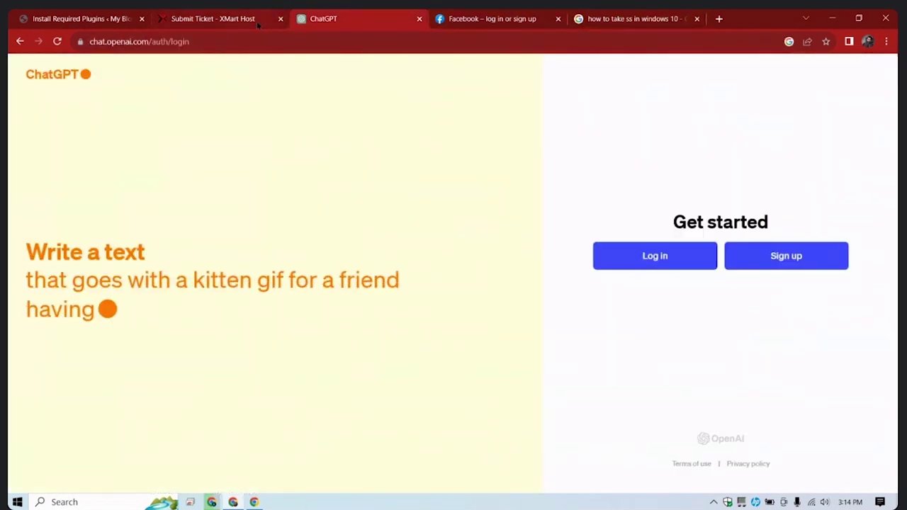
click(258, 24)
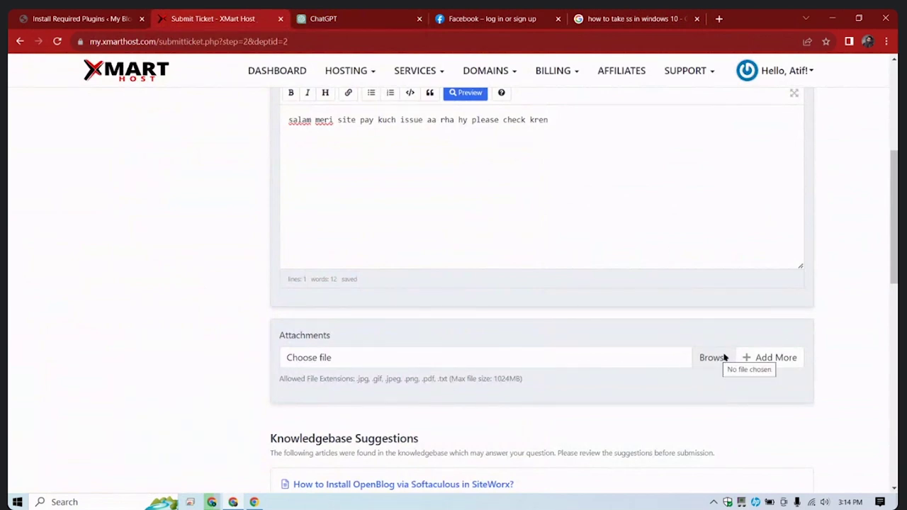
- Attach ss.png from the Desktop to the ticket
click(714, 357)
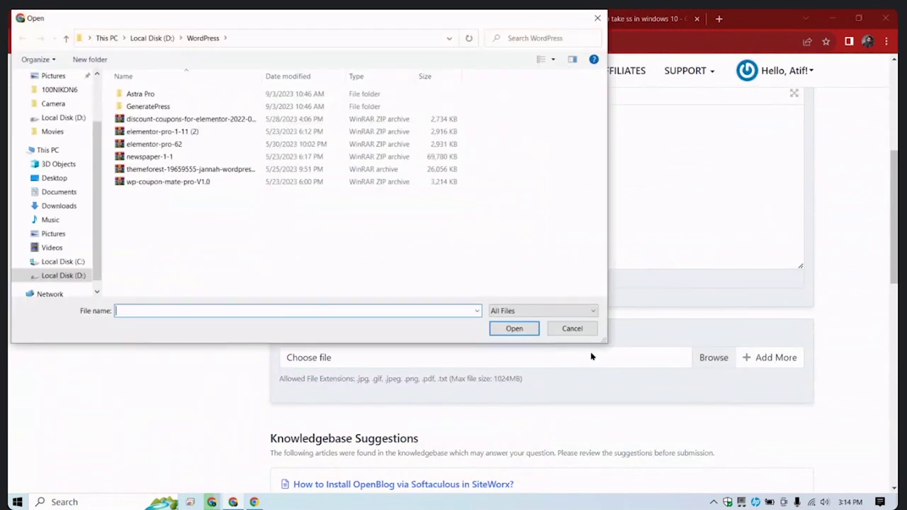
scroll(56, 192, up, 2)
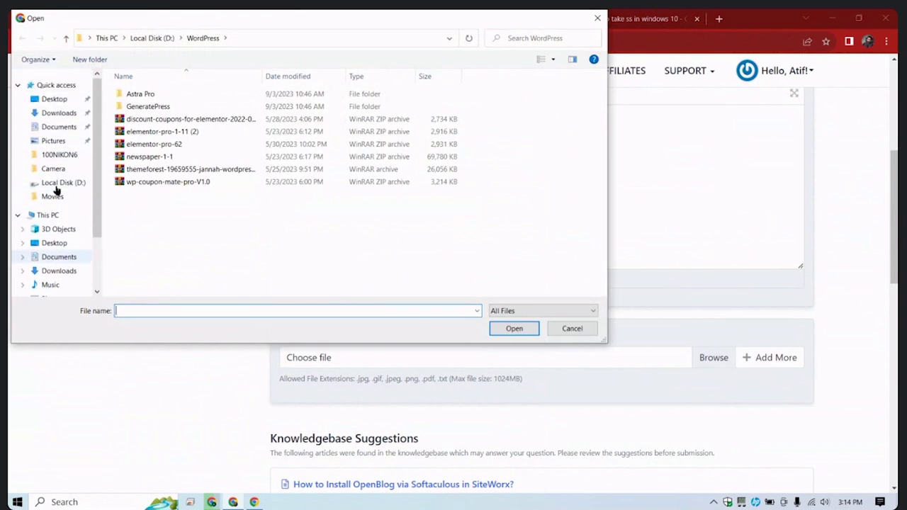
click(54, 99)
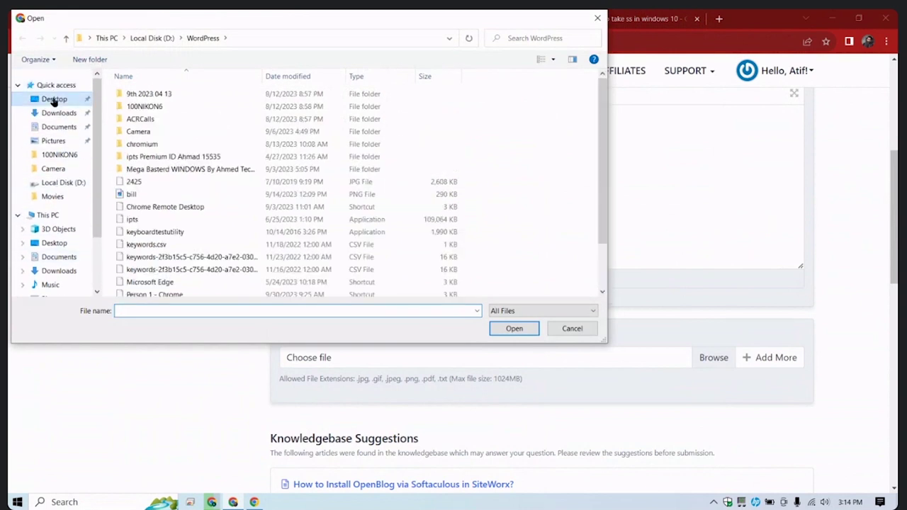
scroll(202, 226, down, 2)
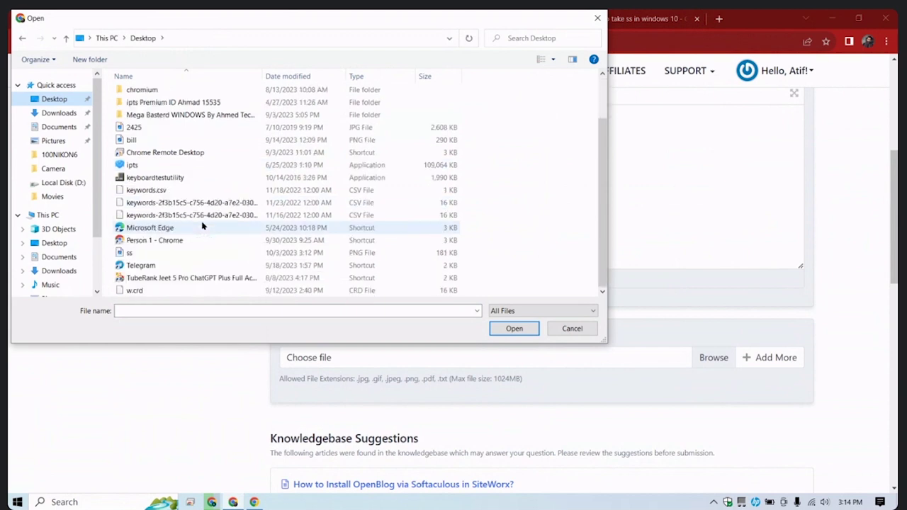
double_click(124, 253)
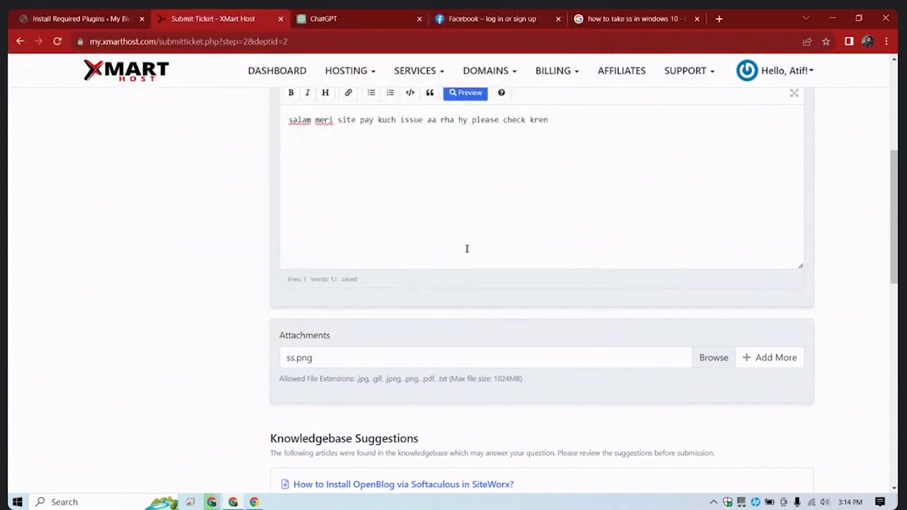
scroll(478, 234, up, 1)
scroll(478, 234, down, 10)
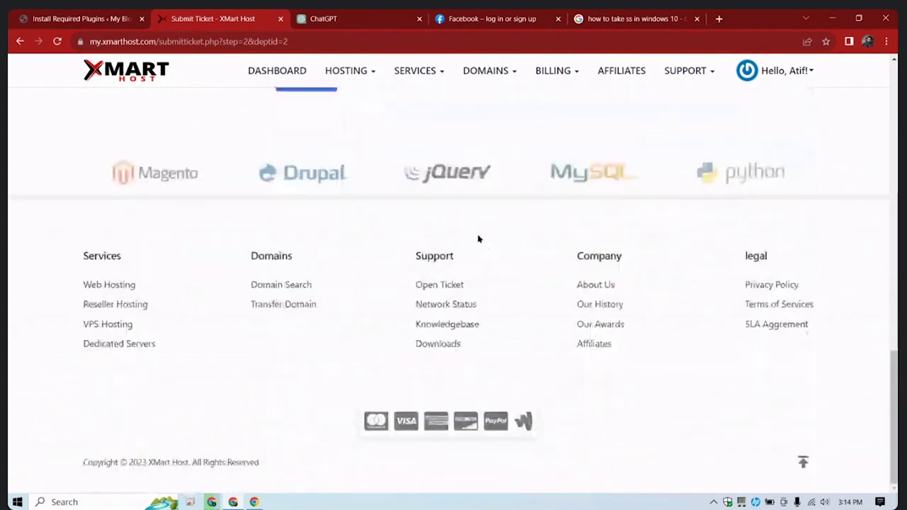
scroll(326, 163, up, 2)
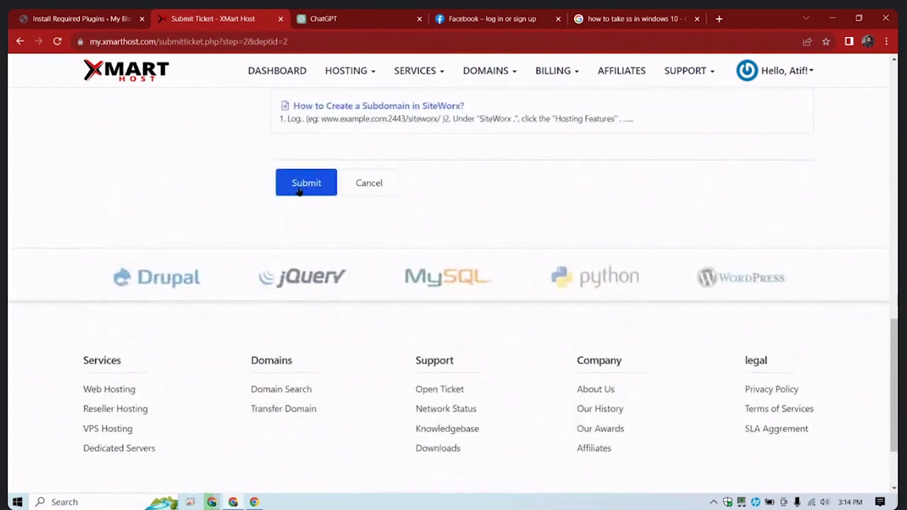
scroll(530, 205, up, 4)
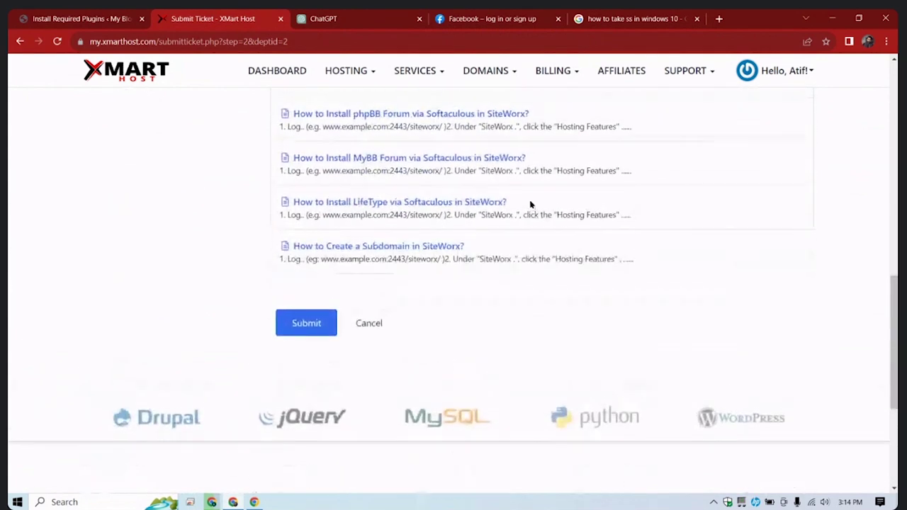
scroll(530, 205, up, 4)
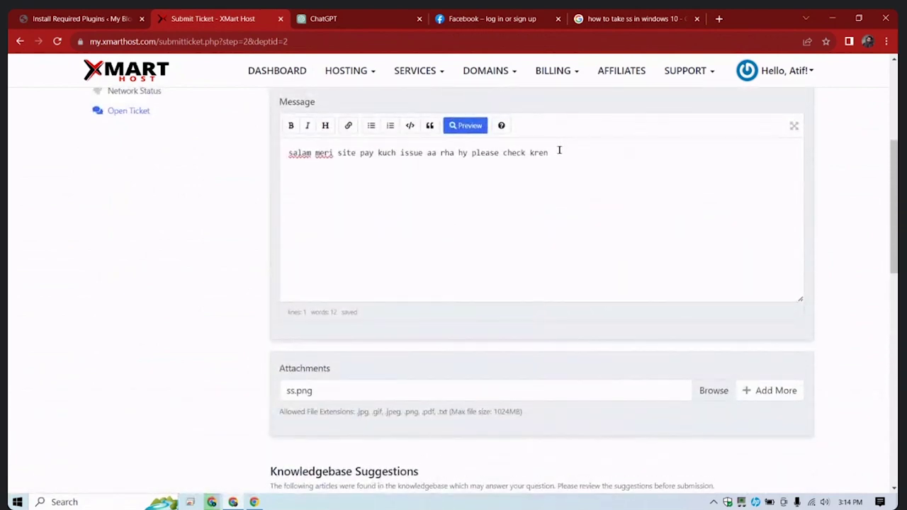
scroll(584, 290, down, 6)
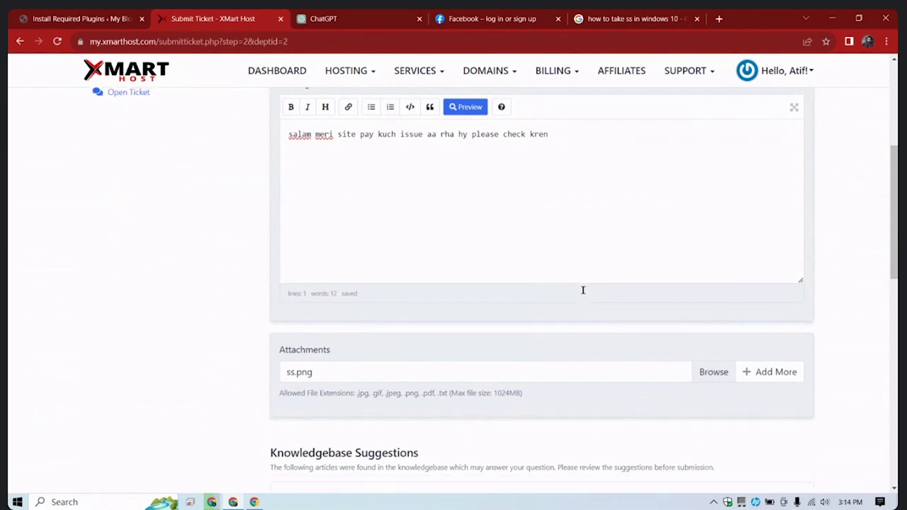
scroll(583, 293, up, 3)
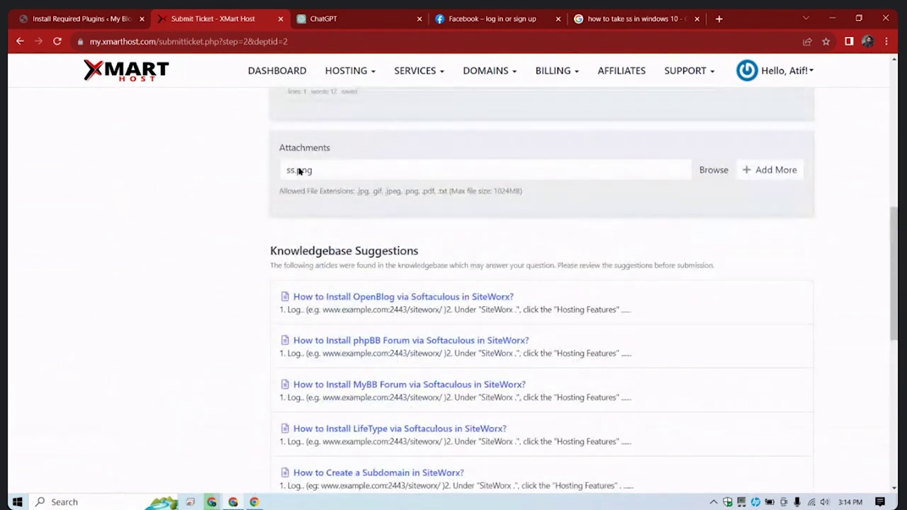
scroll(494, 324, down, 3)
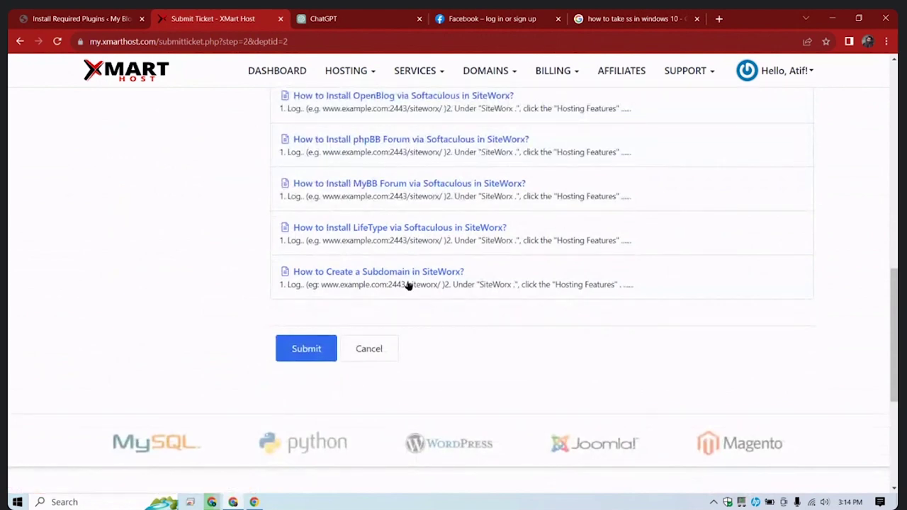
scroll(848, 242, up, 8)
scroll(847, 241, up, 3)
mouse_move(709, 95)
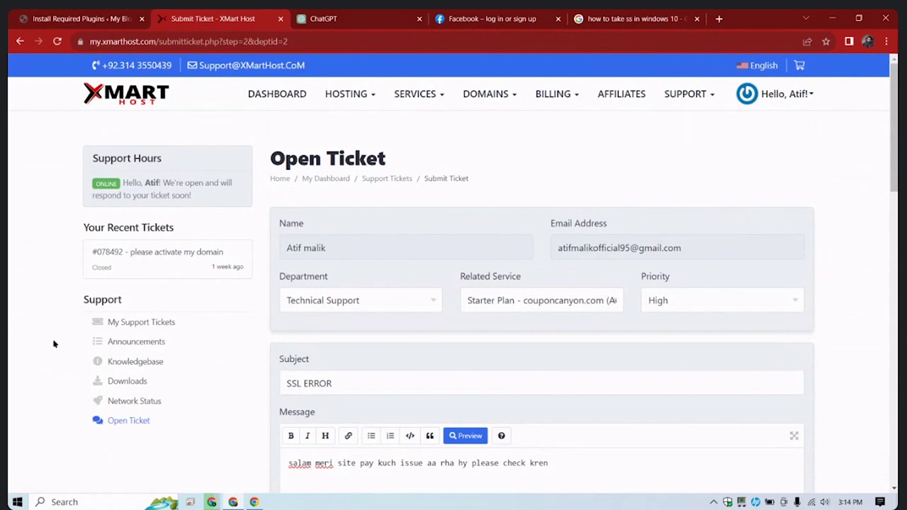
- Read the closed domain-activation ticket under My Support Tickets, then go back to My Dashboard
click(143, 322)
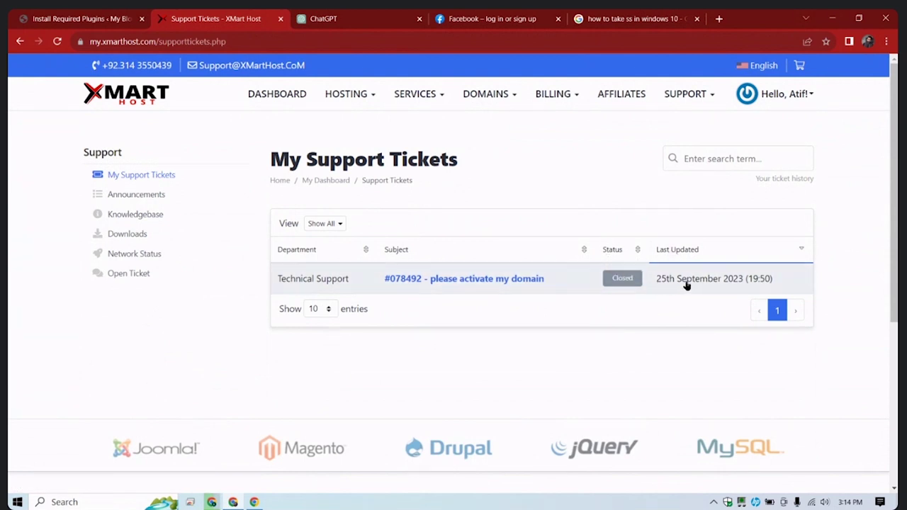
click(484, 283)
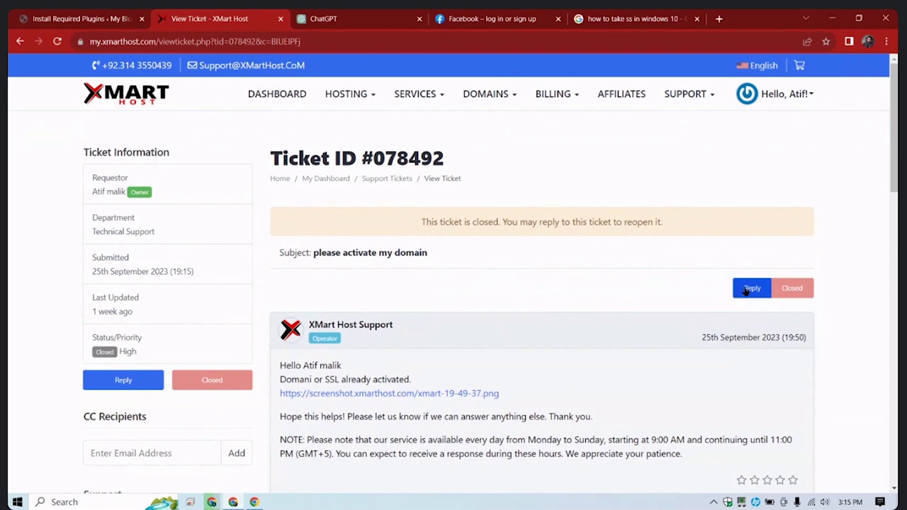
scroll(610, 319, down, 2)
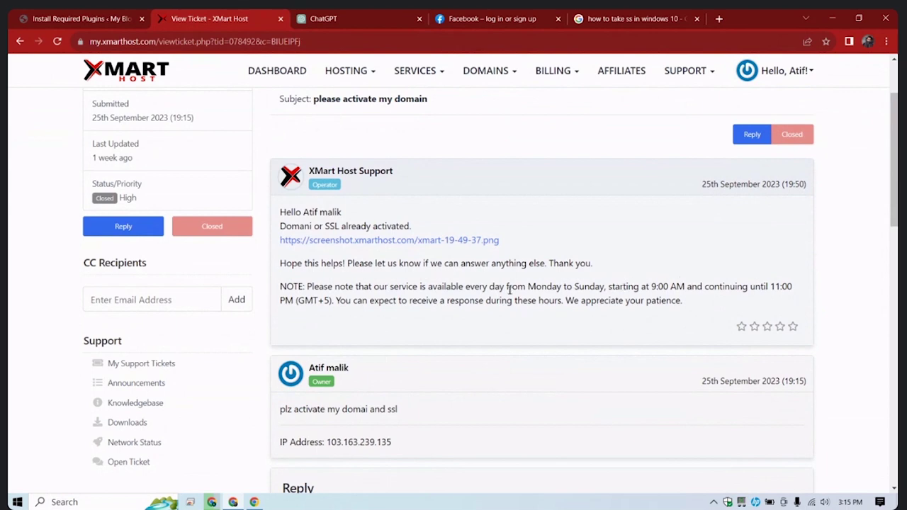
scroll(509, 290, up, 3)
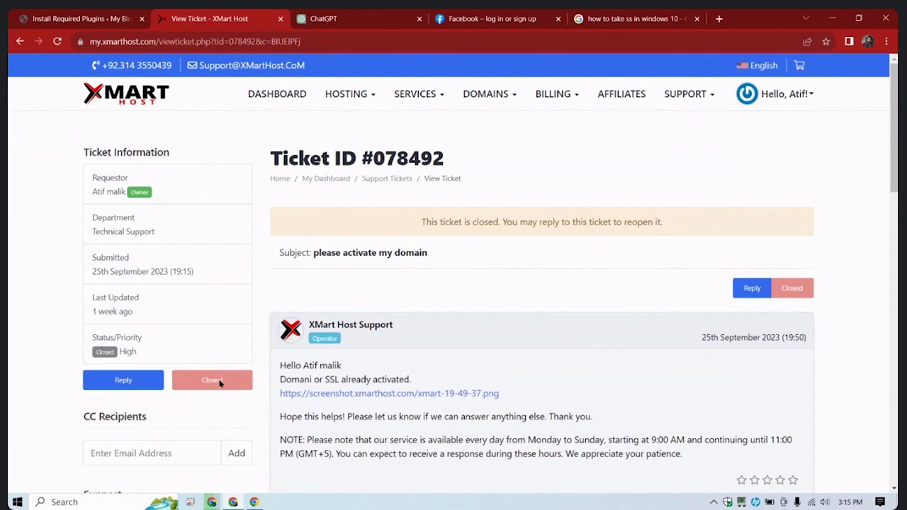
scroll(220, 382, down, 3)
click(19, 42)
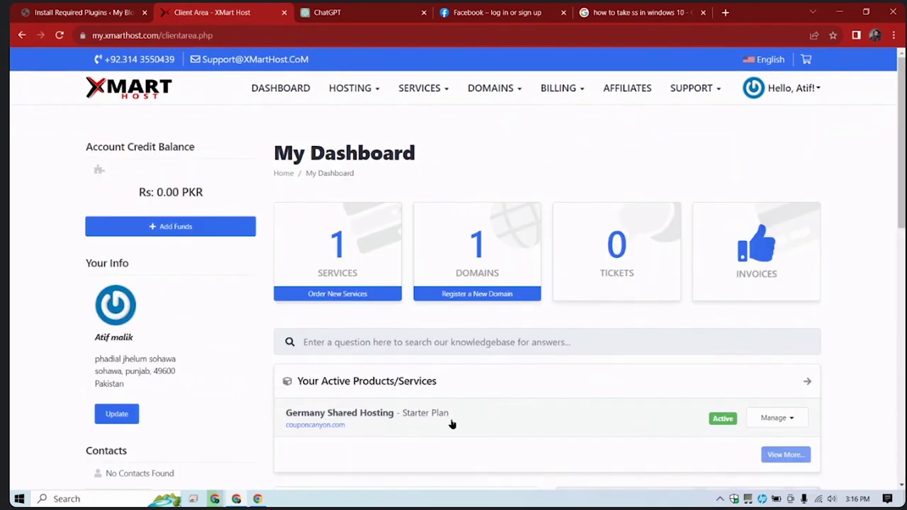
- Open the Germany Shared Hosting – Starter Plan details and review its cPanel login, nameservers and usage
click(474, 420)
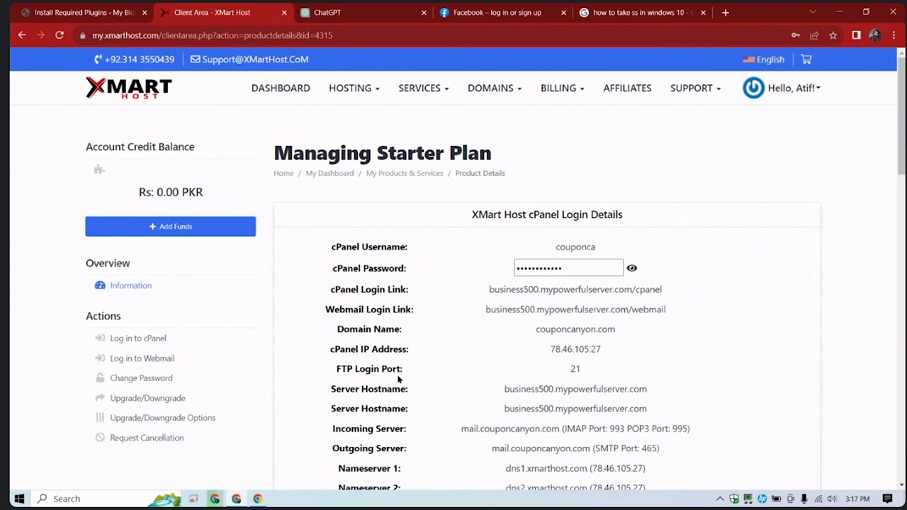
scroll(584, 384, down, 2)
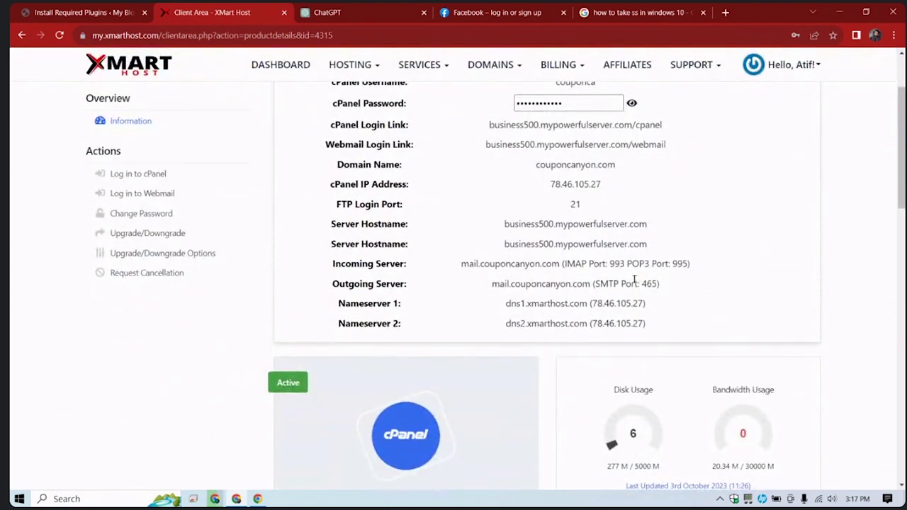
scroll(634, 280, up, 1)
scroll(636, 282, down, 1)
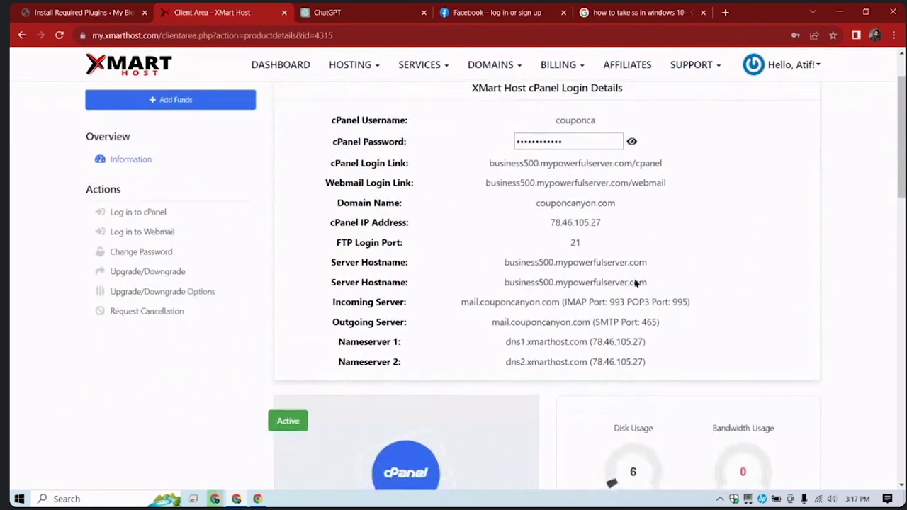
scroll(634, 283, up, 2)
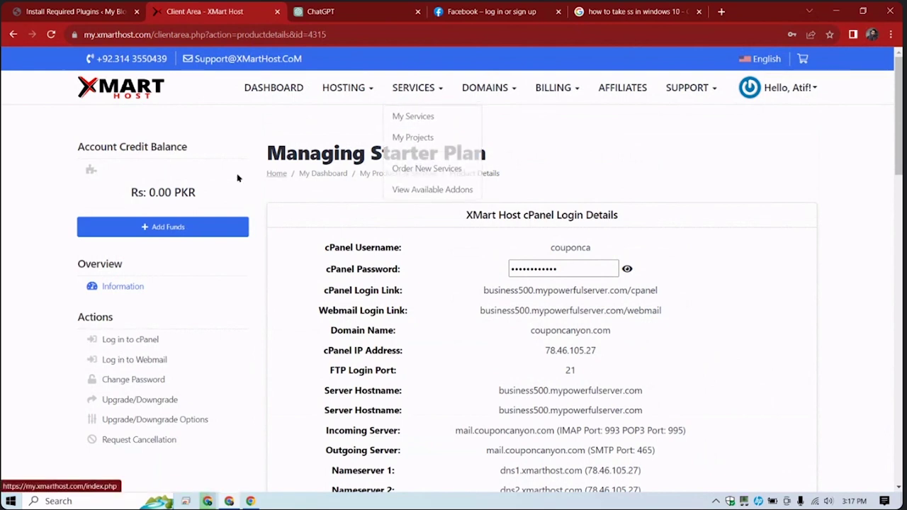
- Log in to cPanel from the Starter Plan's Actions panel
click(135, 340)
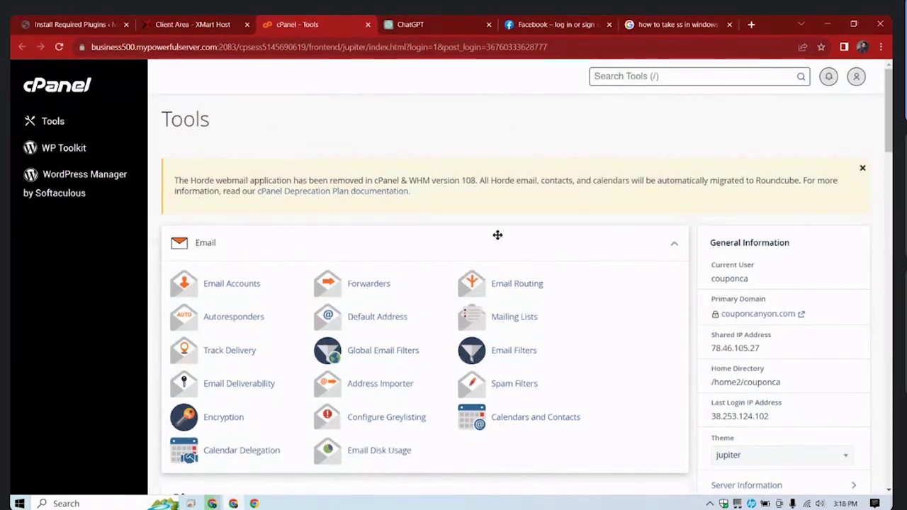
- Collapse the Email, JetBackup, Files, Databases and Domains tool groups
click(675, 243)
click(675, 289)
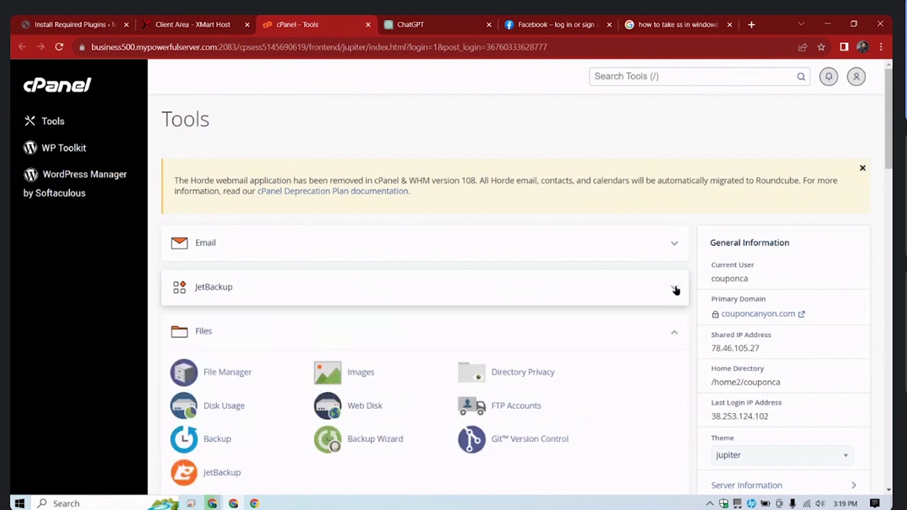
click(673, 333)
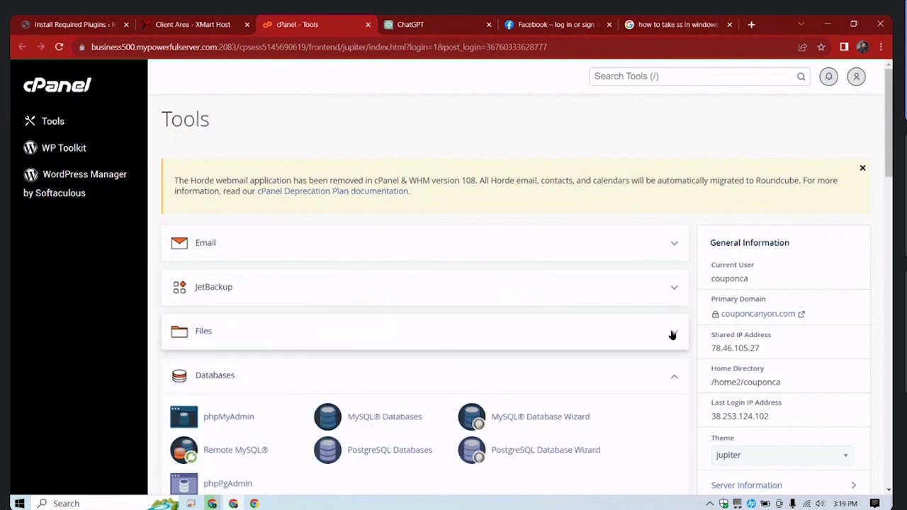
click(676, 376)
click(674, 423)
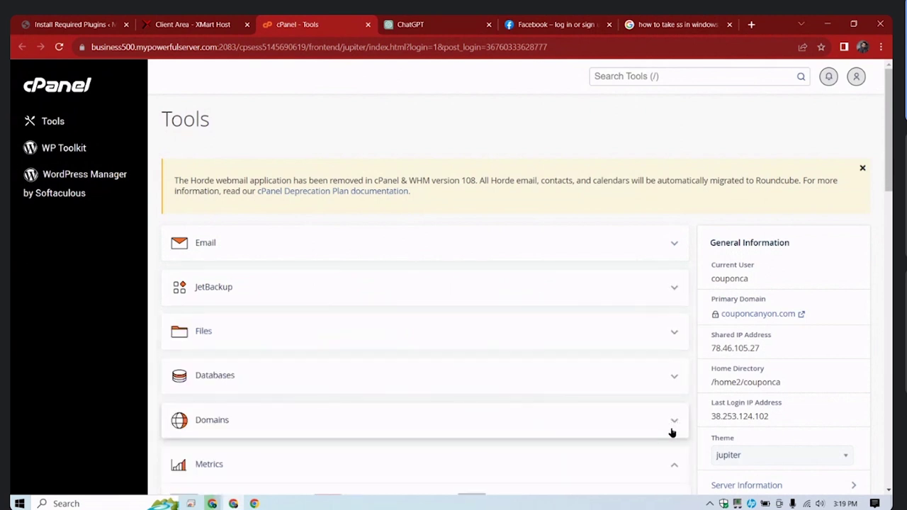
scroll(672, 429, down, 1)
- Collapse Metrics, Security, Software, Advanced and Preferences, then drag Software to the top
click(673, 381)
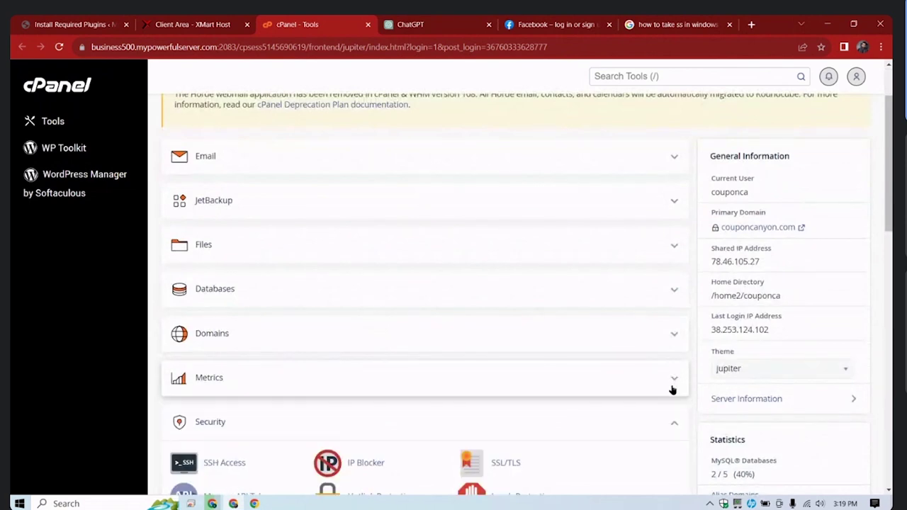
scroll(672, 389, down, 2)
click(668, 301)
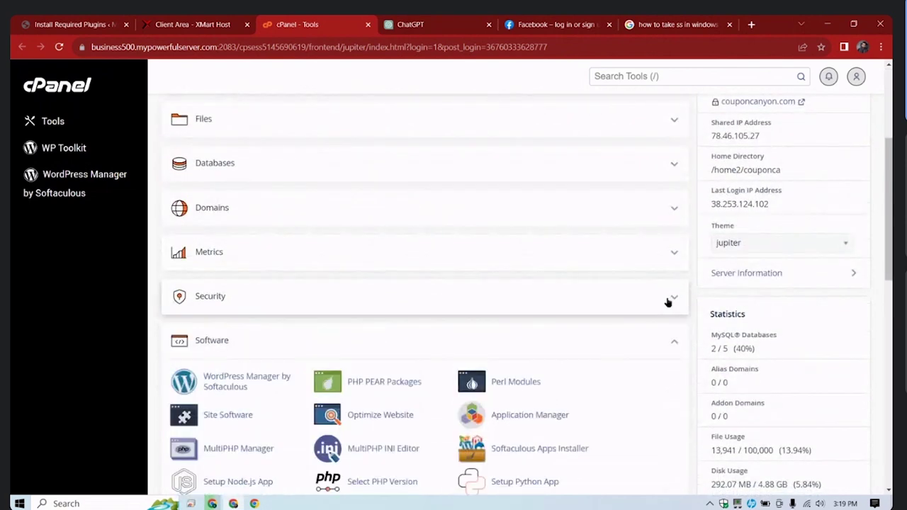
click(674, 343)
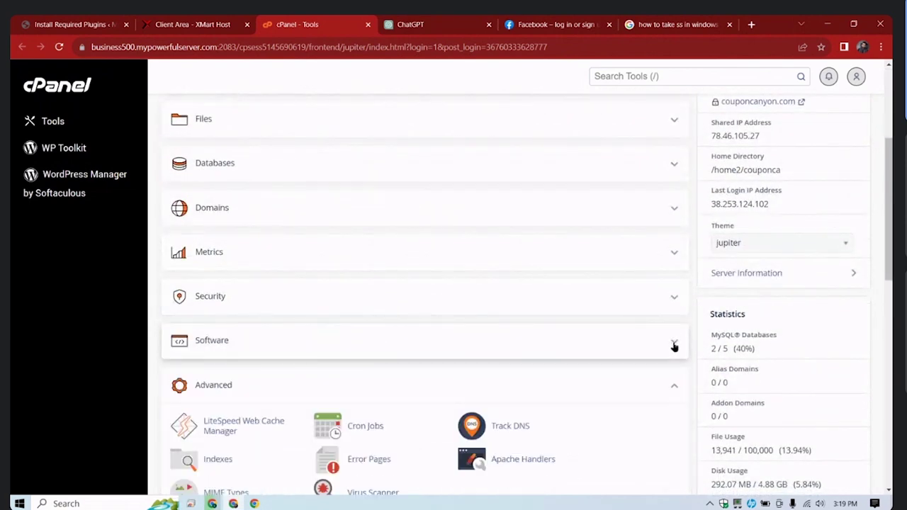
click(673, 390)
scroll(674, 389, down, 1)
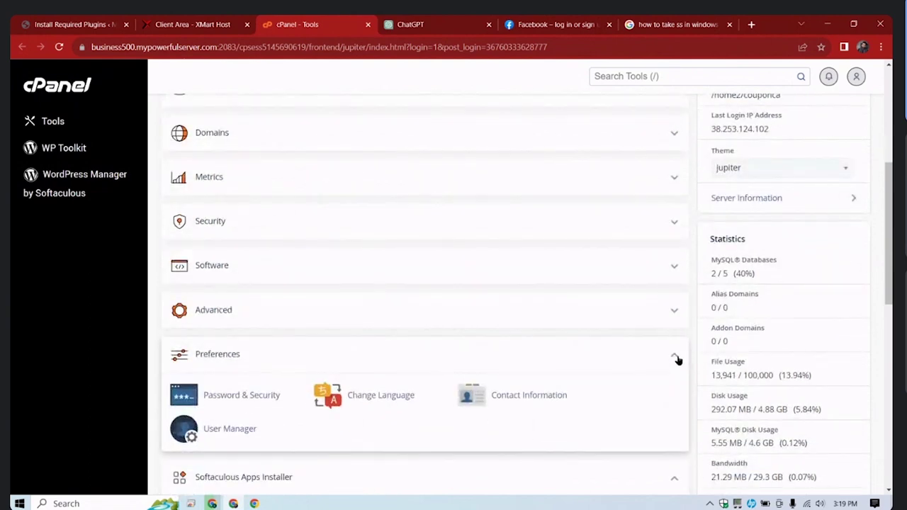
click(678, 360)
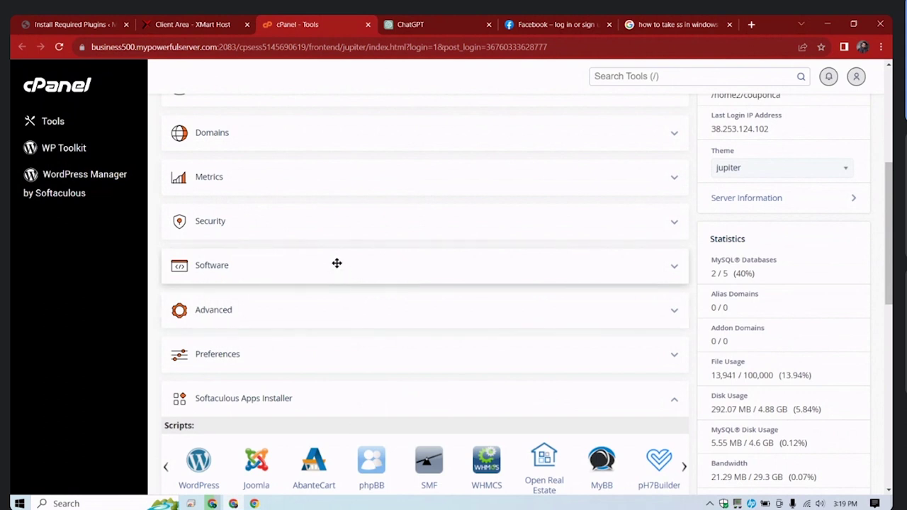
drag(337, 263, 341, 237)
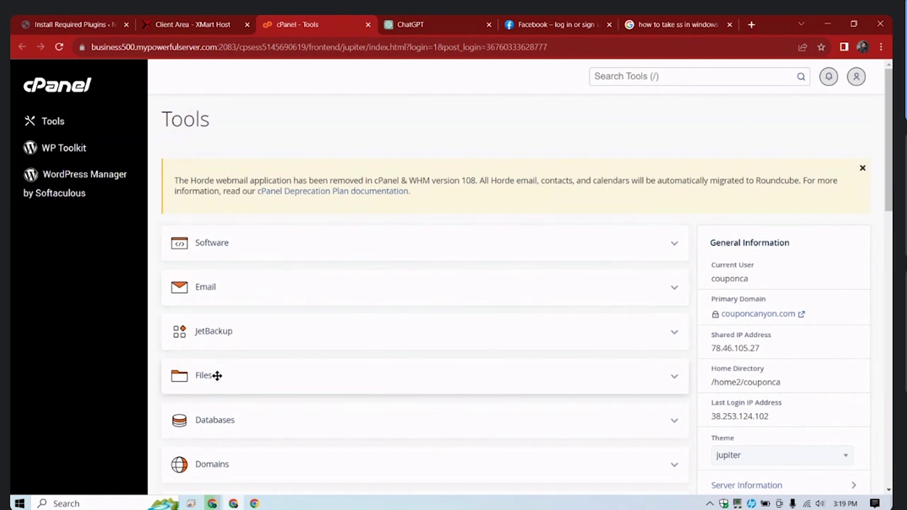
- Move the Files group under Email, expand the Email tools and go to Email Accounts
drag(218, 375, 225, 332)
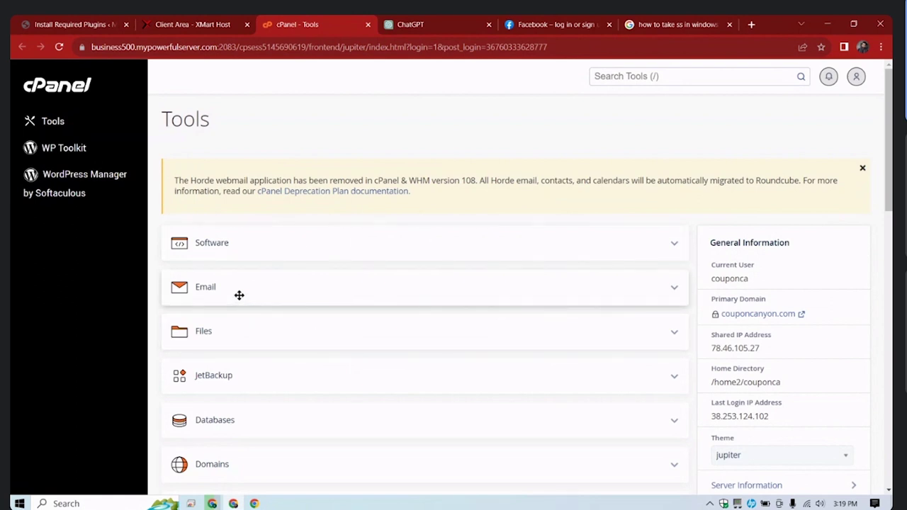
click(679, 293)
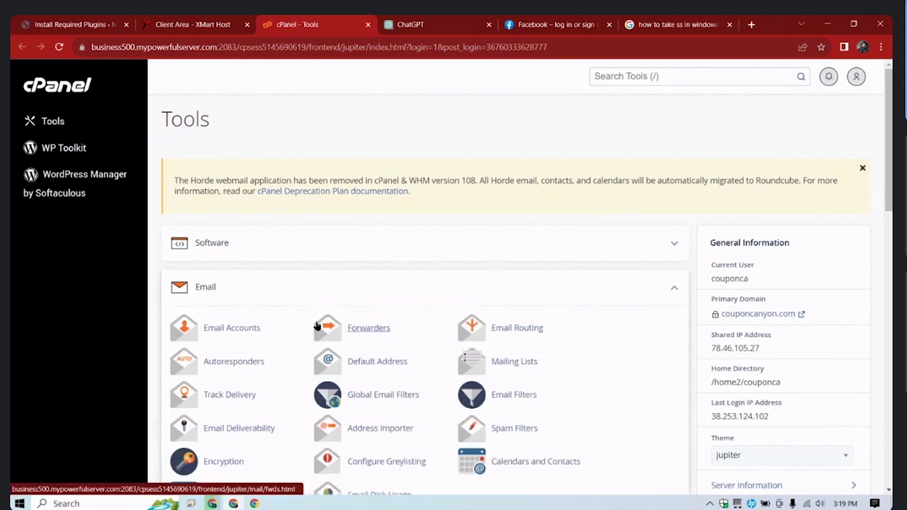
scroll(317, 325, down, 1)
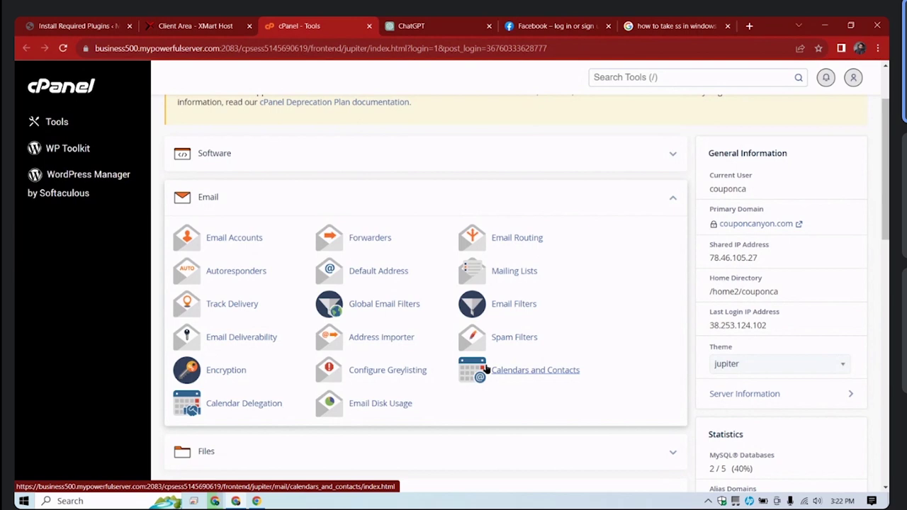
click(249, 239)
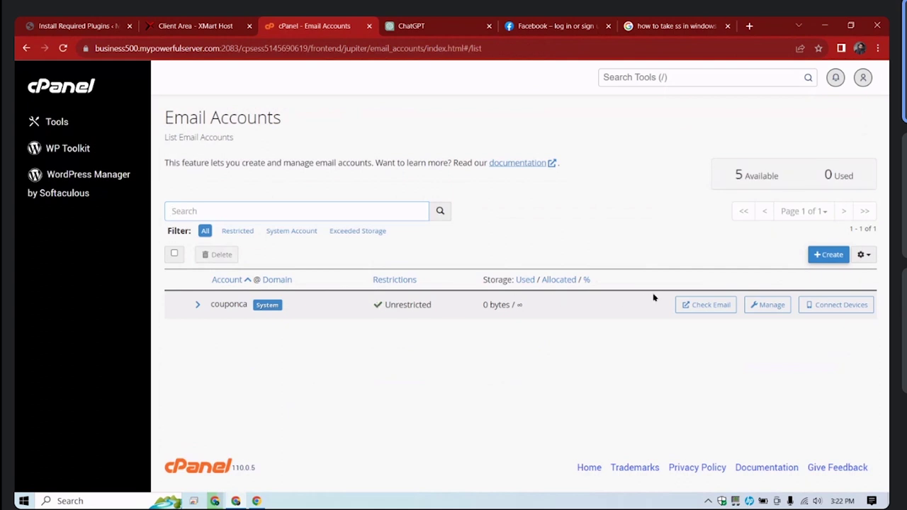
- Review the couponca system account details and available count, then start a new email account
click(195, 305)
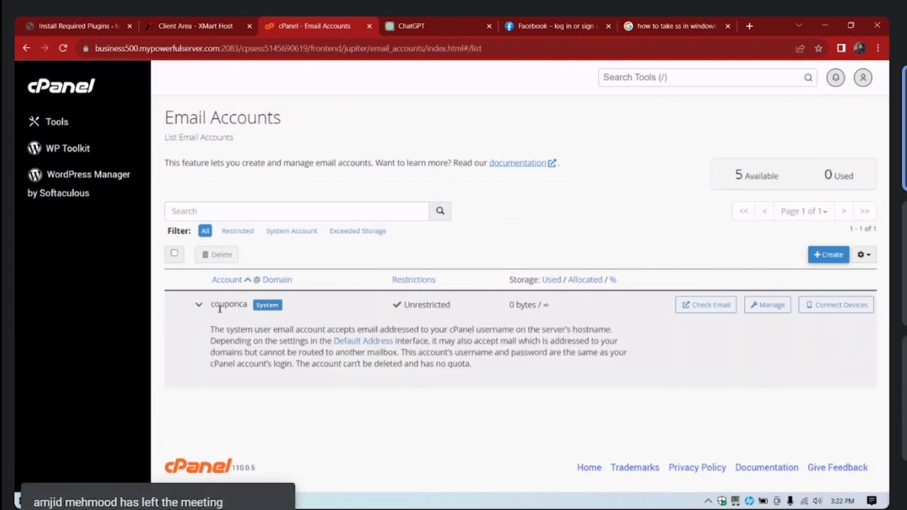
click(199, 305)
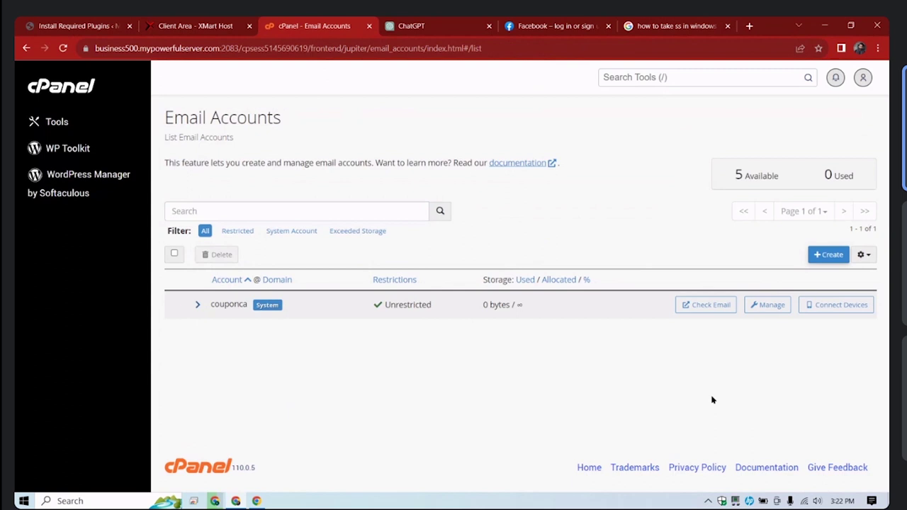
drag(747, 172, 727, 175)
click(841, 257)
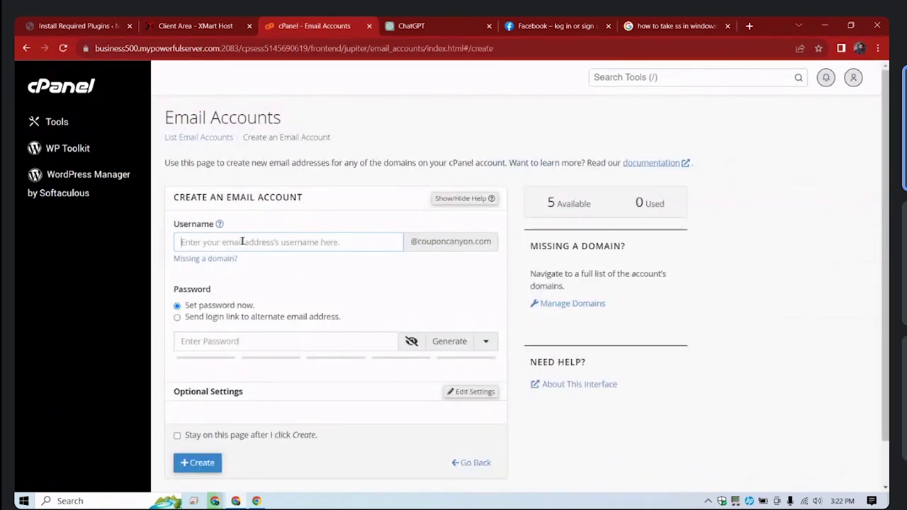
text(co)
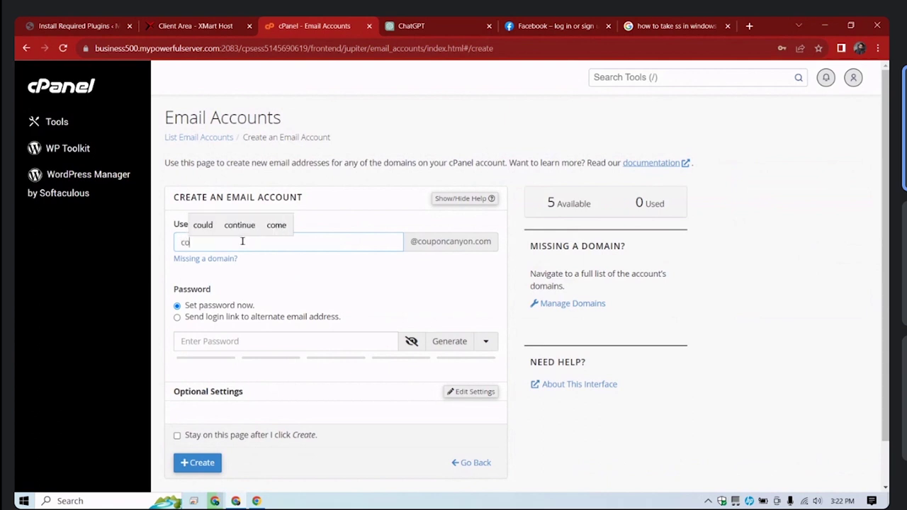
text(ntact)
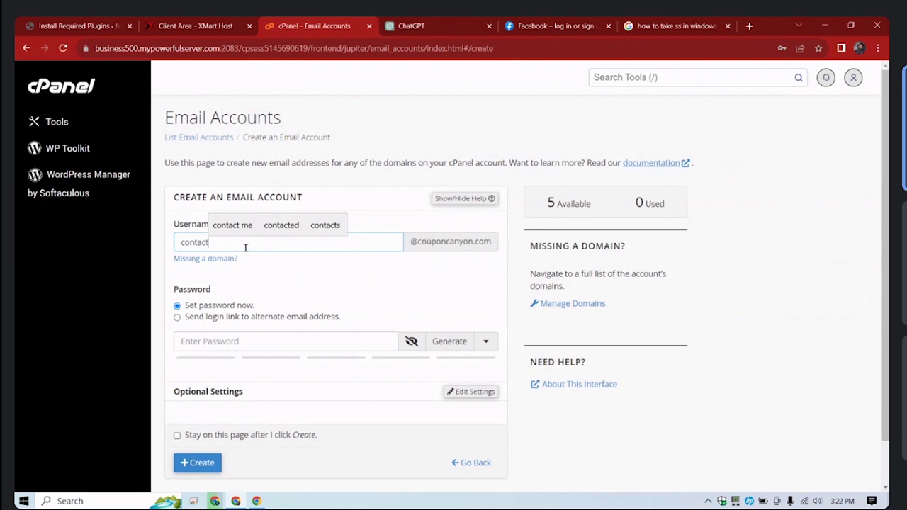
click(412, 243)
drag(411, 243, 509, 250)
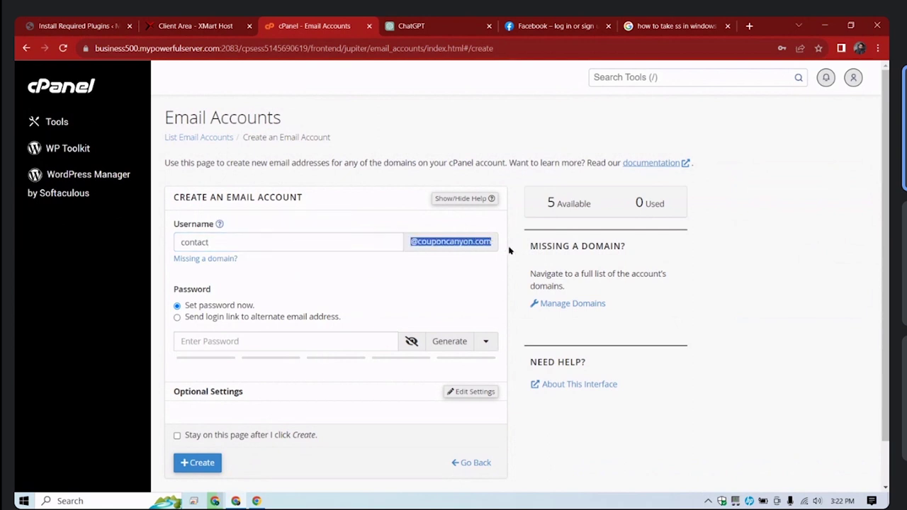
click(461, 239)
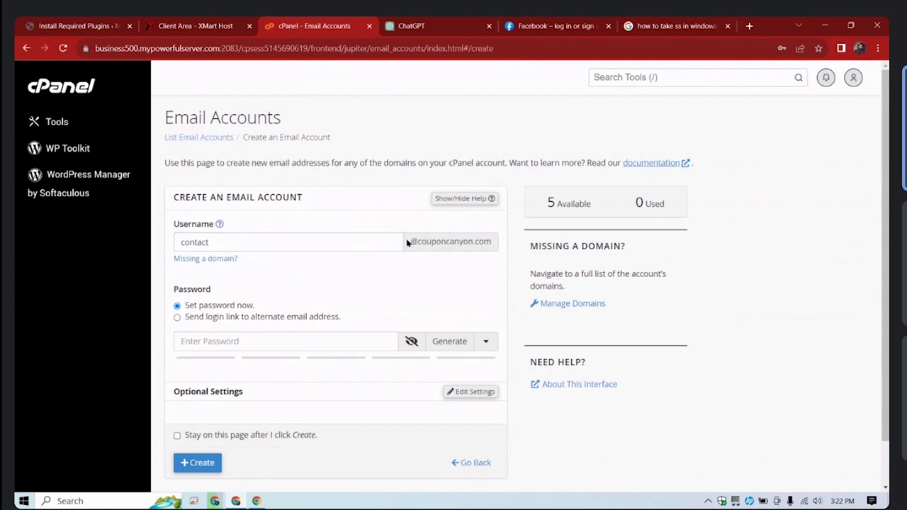
drag(408, 243, 498, 242)
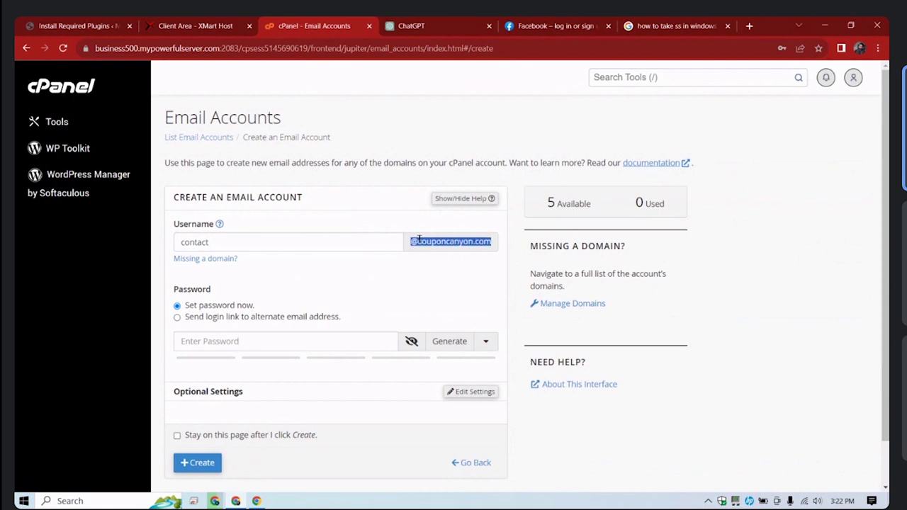
click(246, 240)
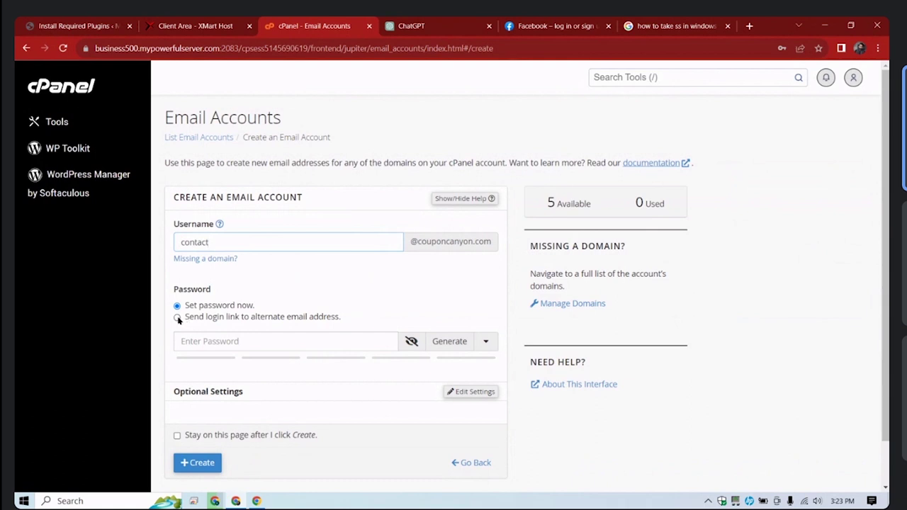
- Enter a password that meets the strength requirement and create the contact account
click(243, 336)
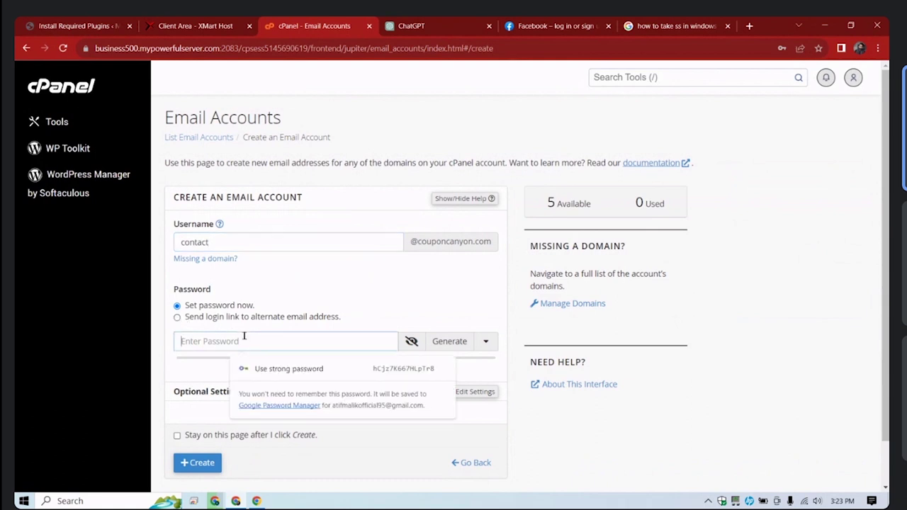
click(390, 302)
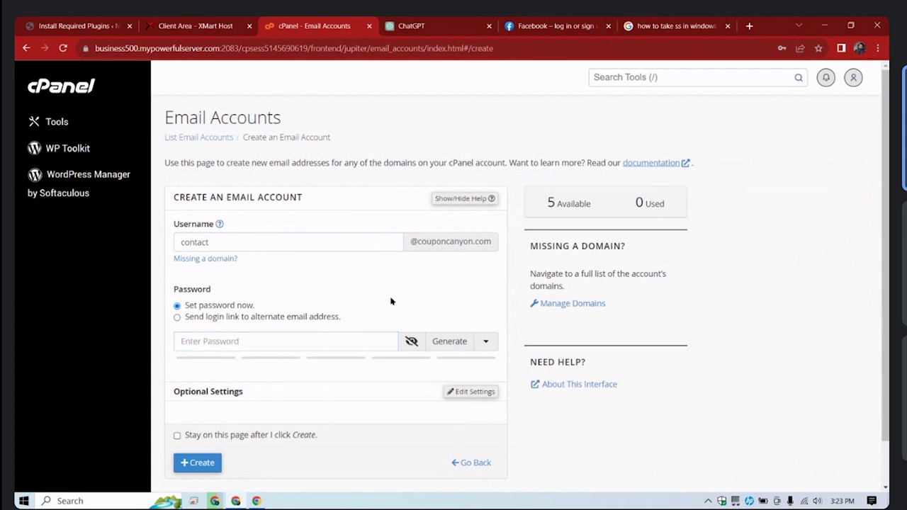
click(216, 334)
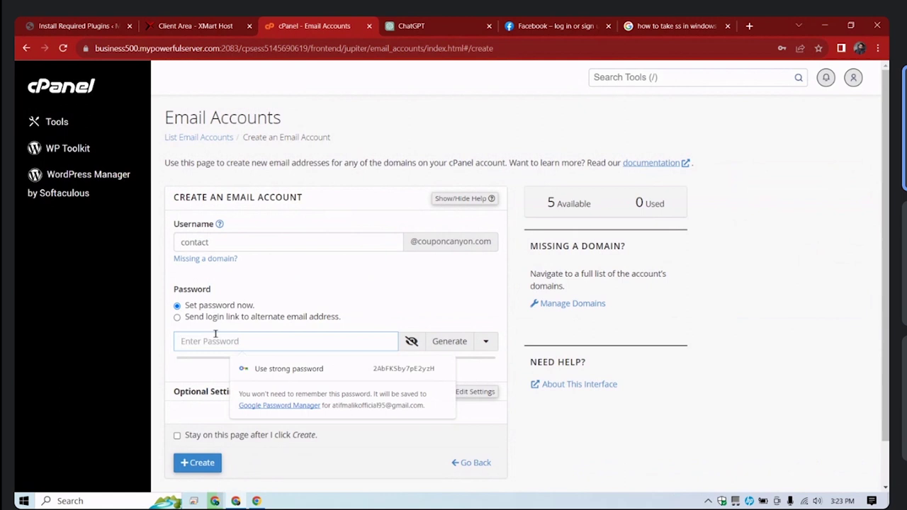
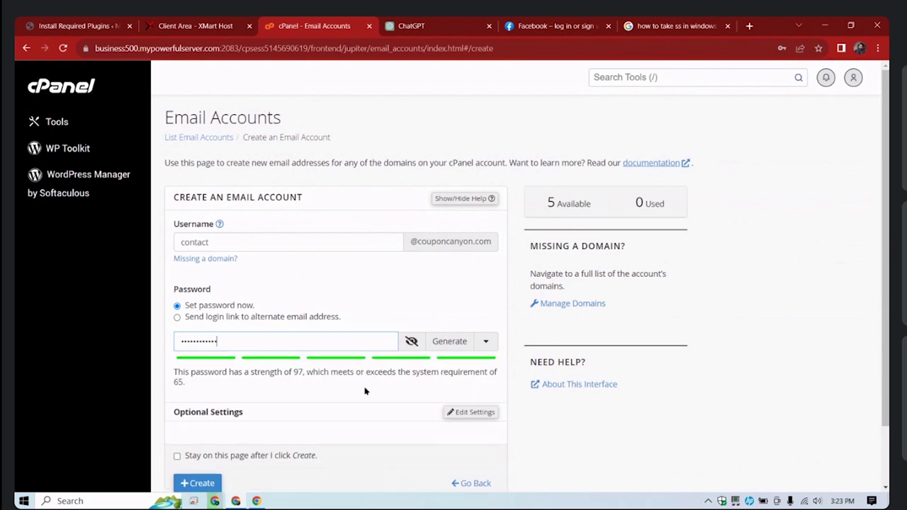
scroll(373, 411, down, 1)
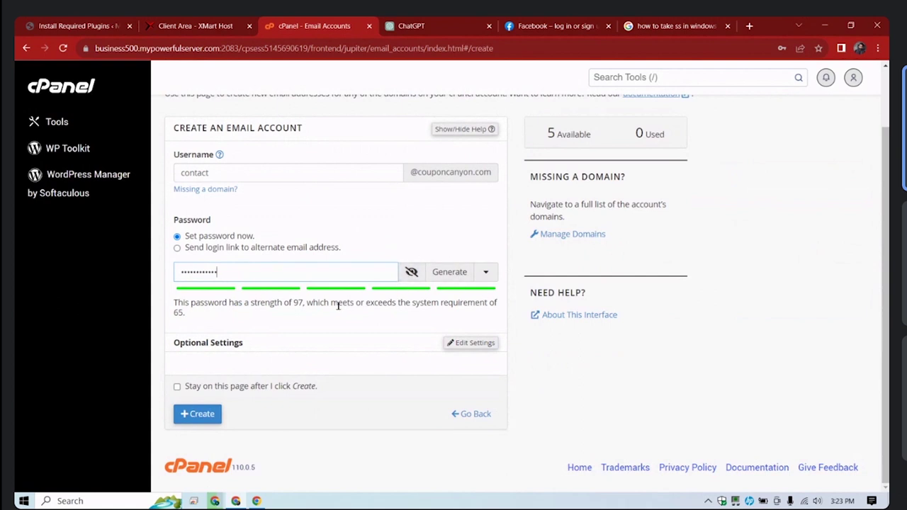
scroll(387, 368, up, 1)
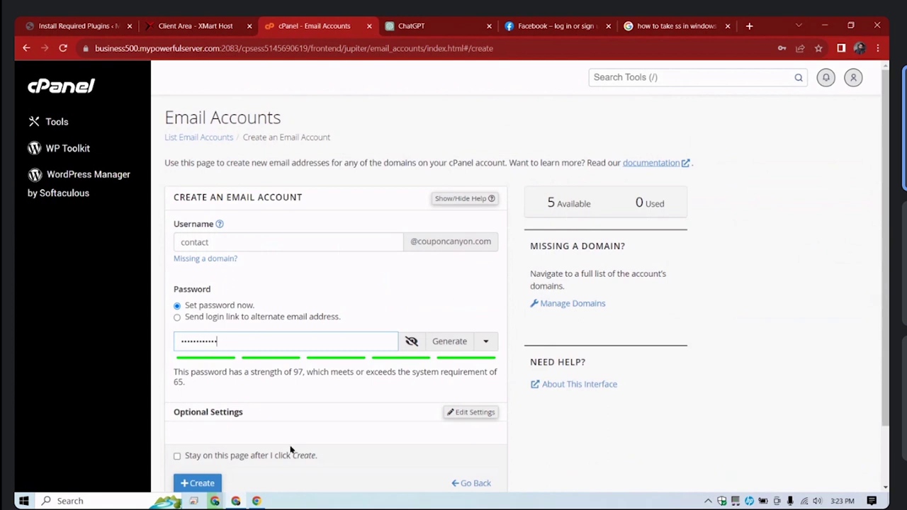
scroll(290, 450, down, 1)
click(190, 421)
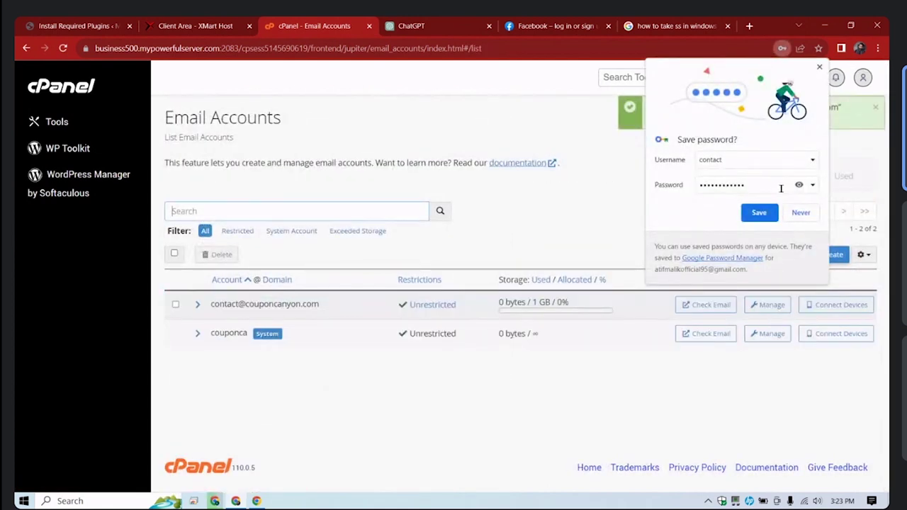
click(759, 214)
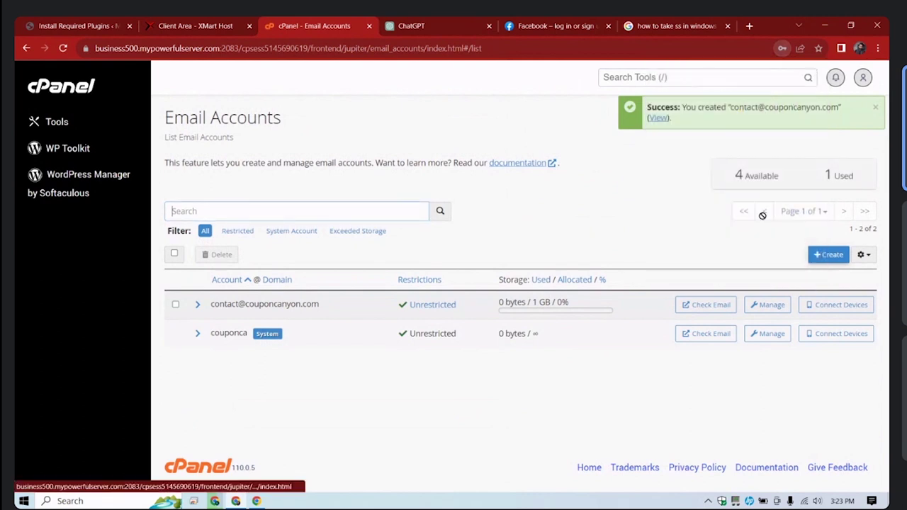
click(875, 107)
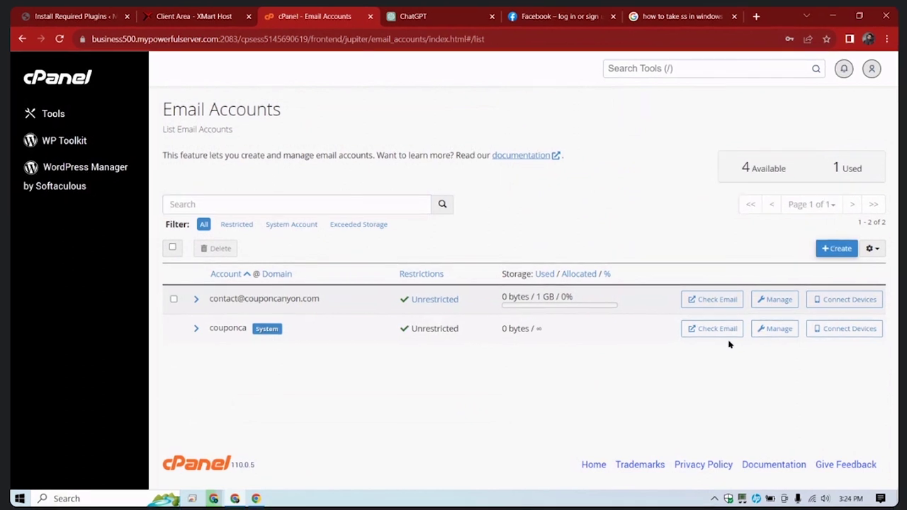
click(700, 308)
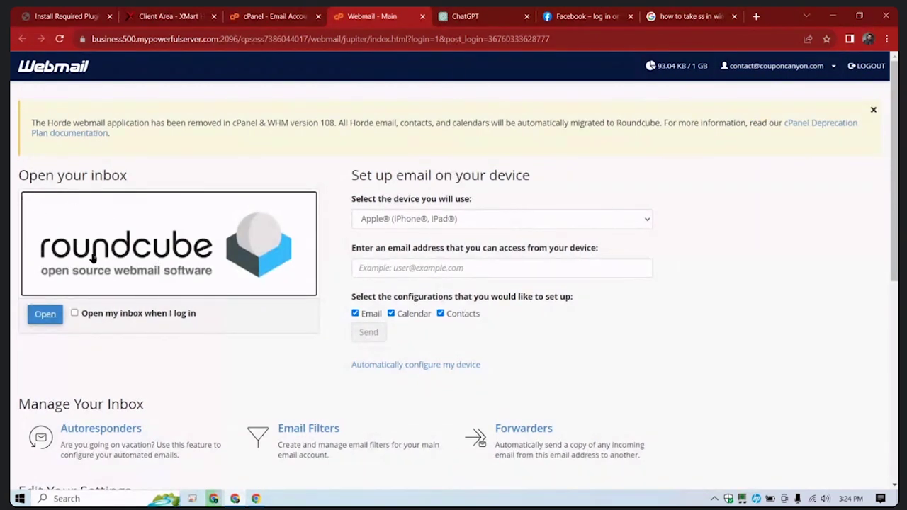
- Open the contact mailbox inbox with Roundcube
click(147, 255)
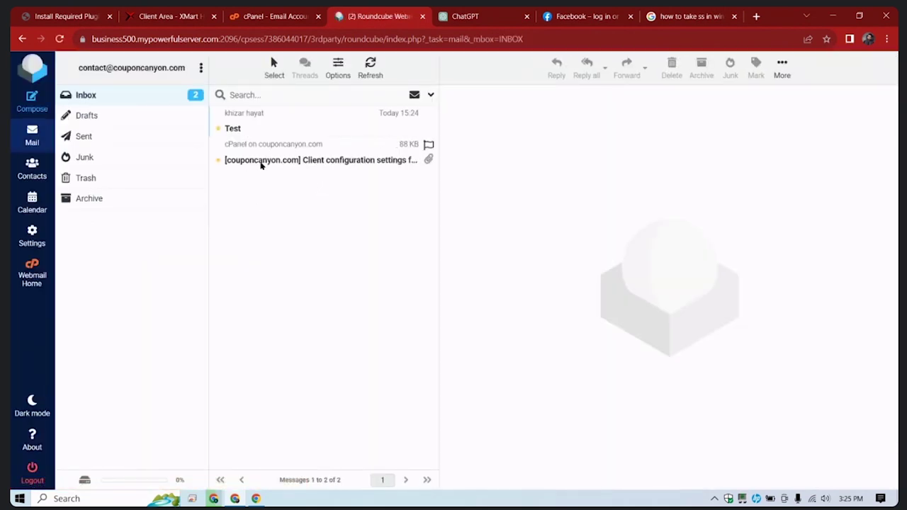
- Read the client configuration email, then move the 'Test' message to Trash
click(328, 160)
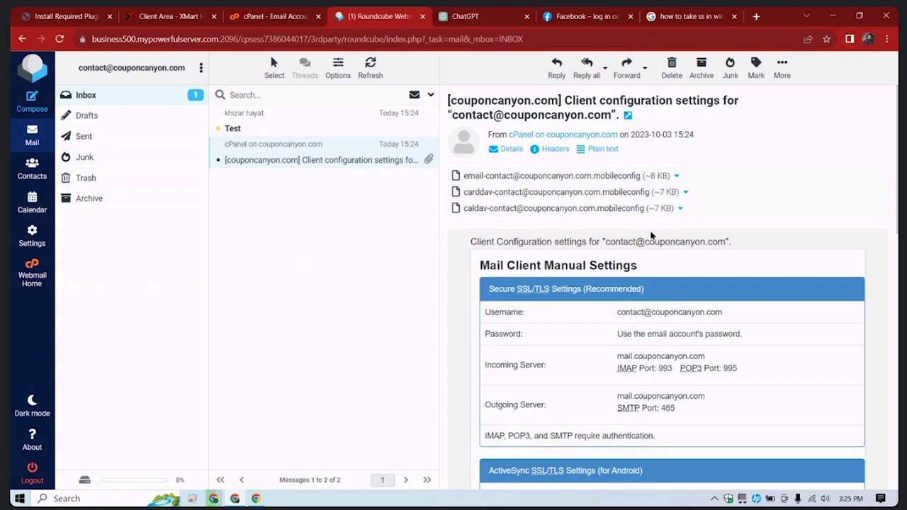
scroll(651, 236, down, 2)
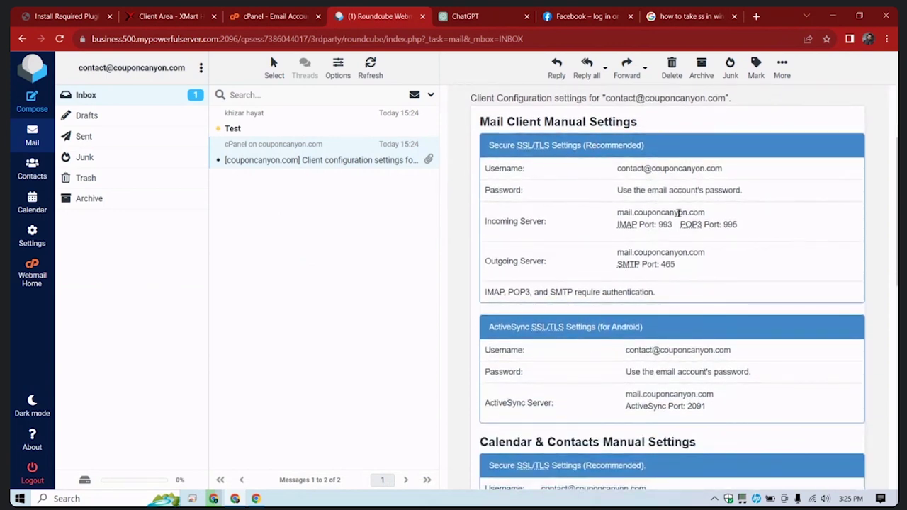
scroll(678, 212, down, 2)
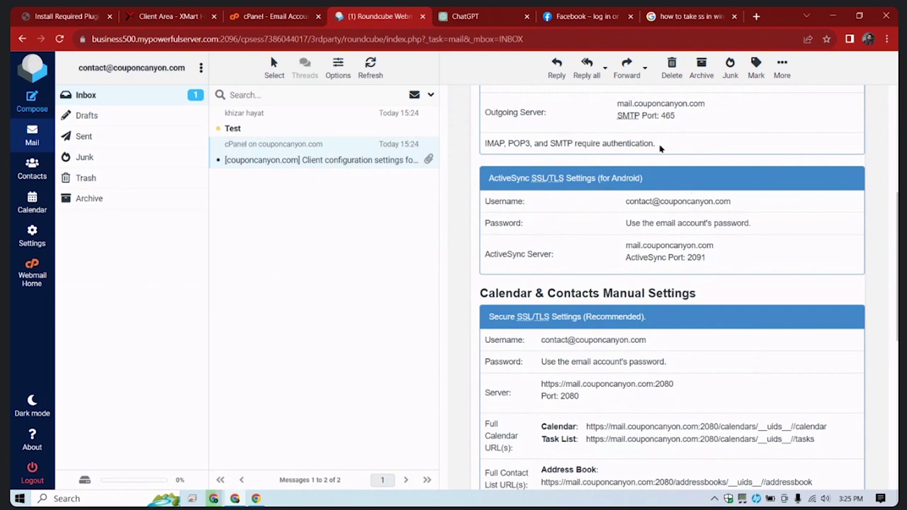
scroll(622, 238, up, 5)
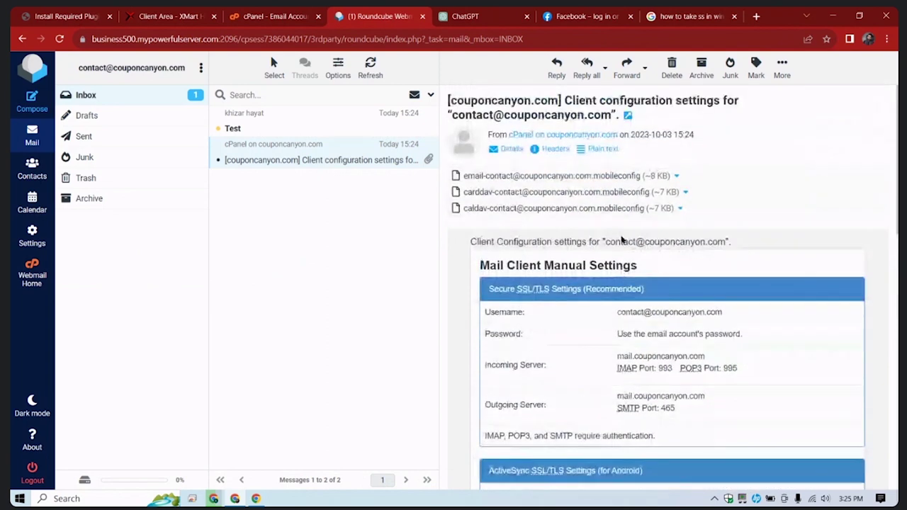
click(280, 132)
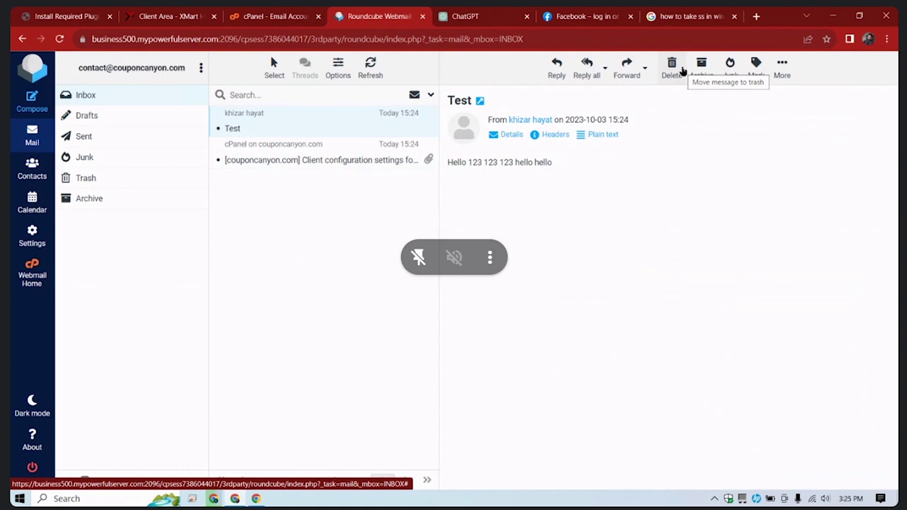
click(672, 67)
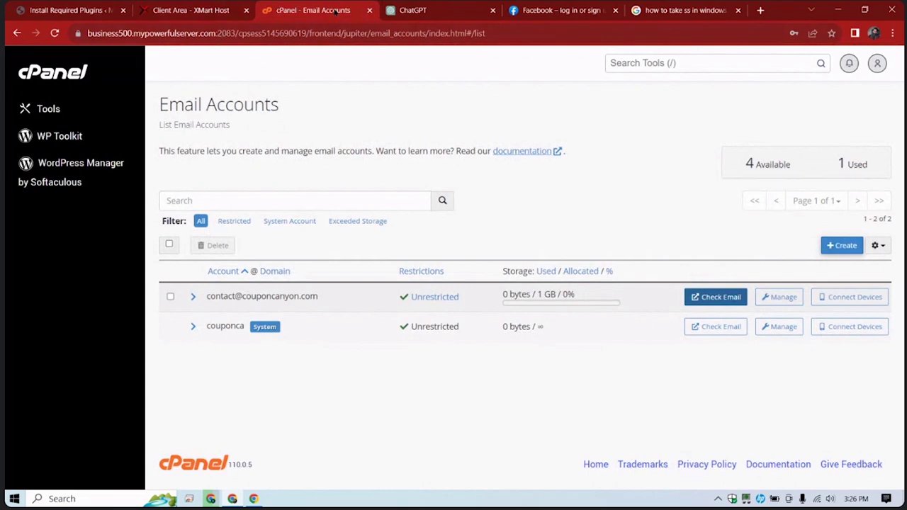
- Go to the cPanel Tools page and close the Horde webmail removal notice
click(59, 109)
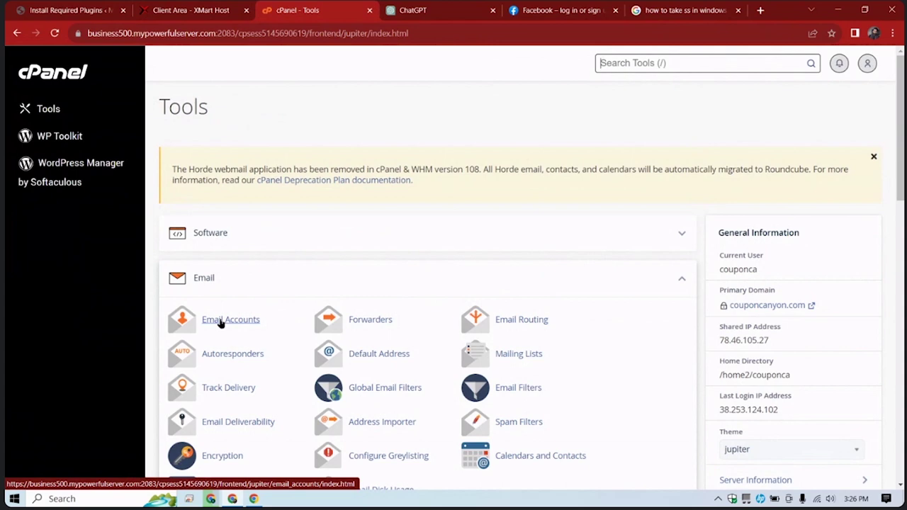
click(873, 155)
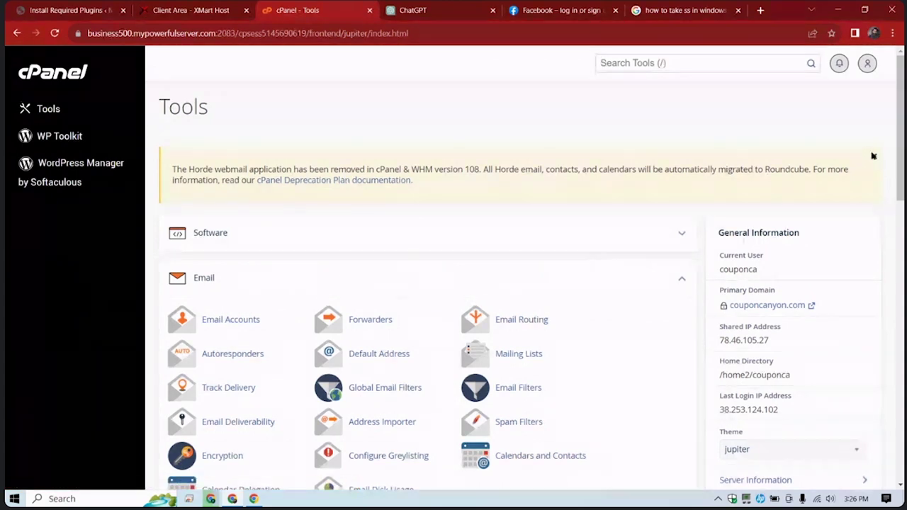
click(873, 158)
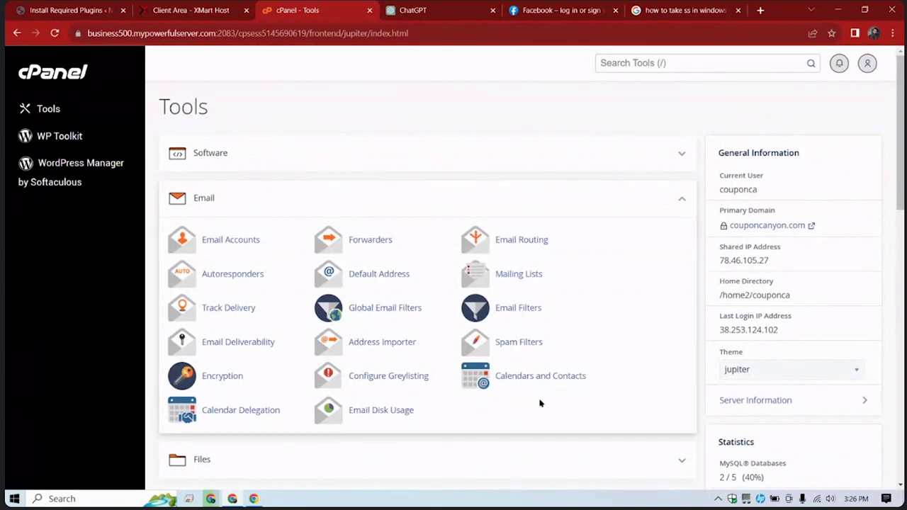
scroll(558, 348, down, 3)
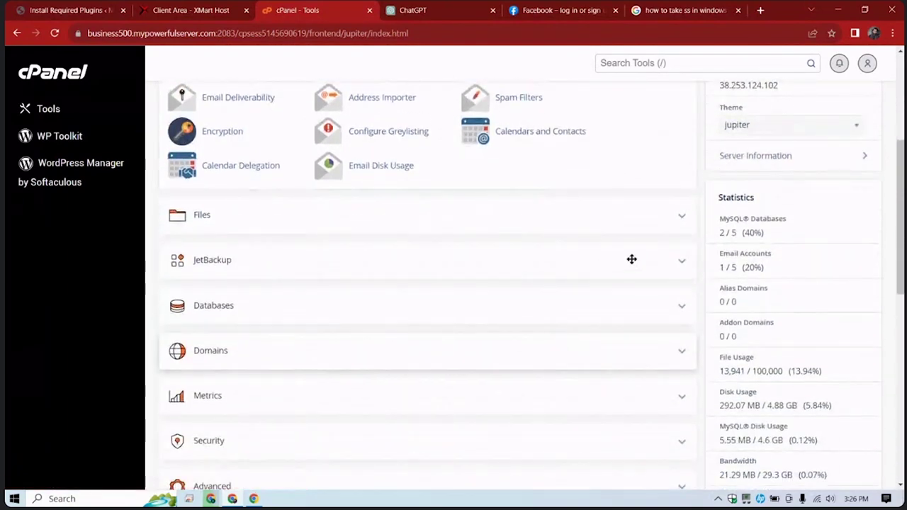
scroll(646, 239, up, 3)
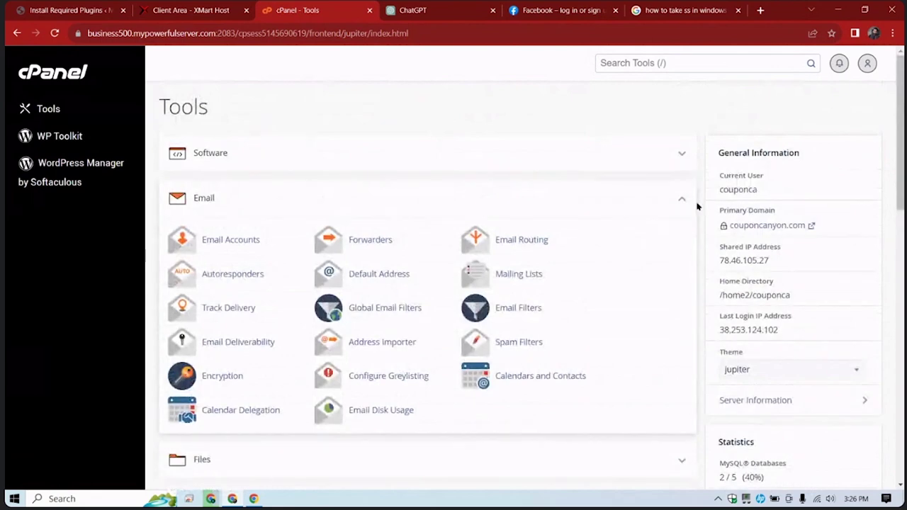
- Collapse Email, expand Software and open couponcanyon.com in a new tab
click(682, 200)
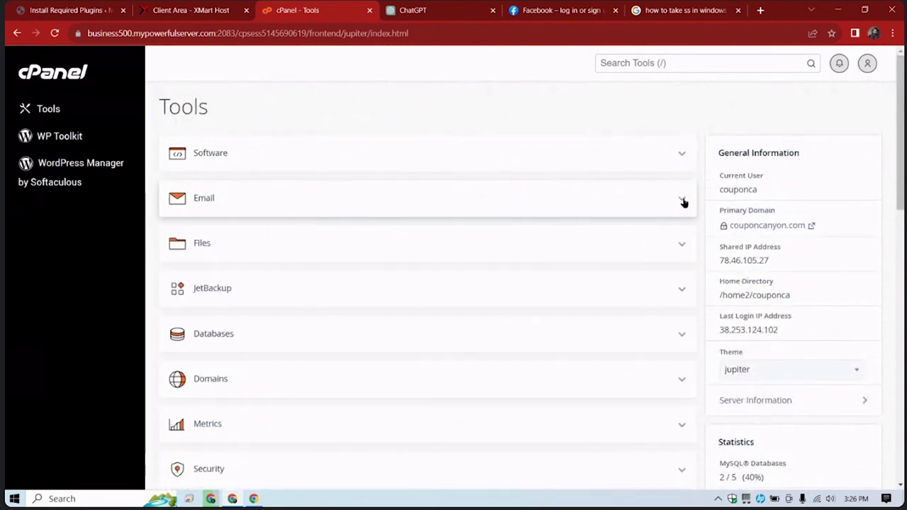
click(683, 151)
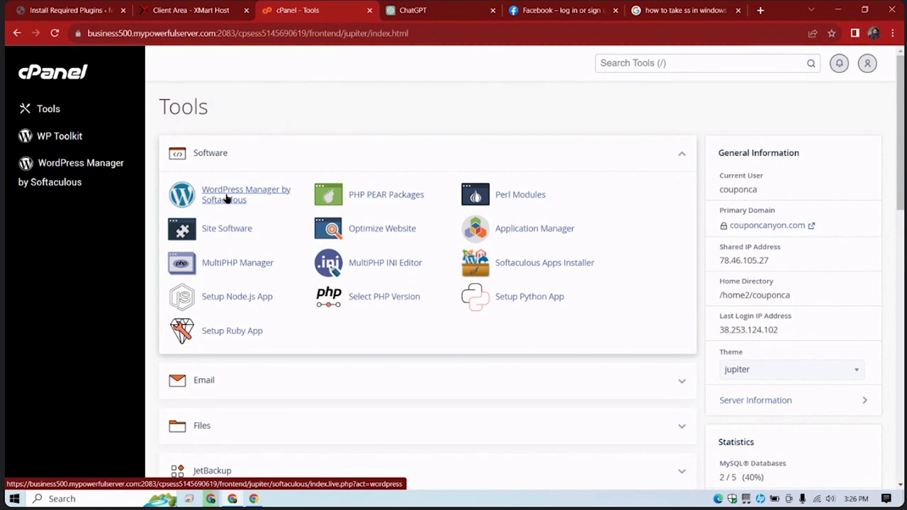
right_click(759, 233)
click(779, 236)
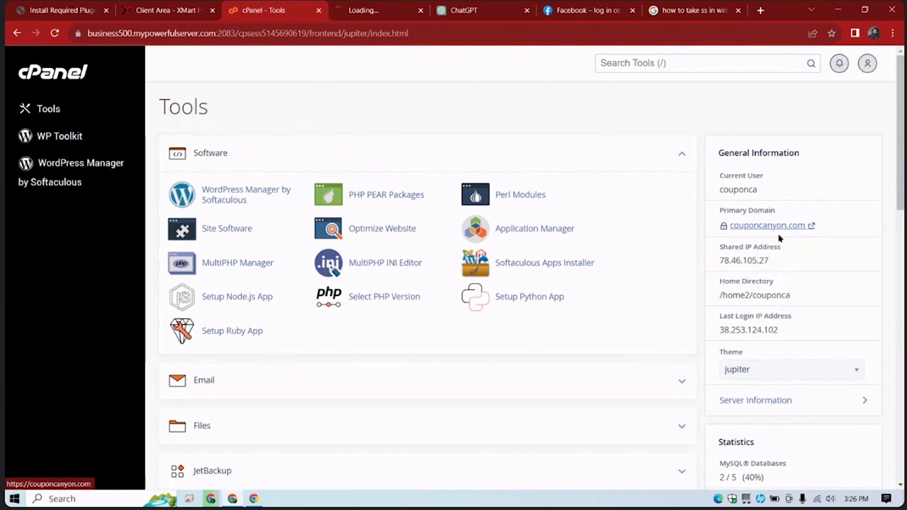
- Browse the Coupon Canyon homepage, About Us and Privacy Policy pages
click(361, 10)
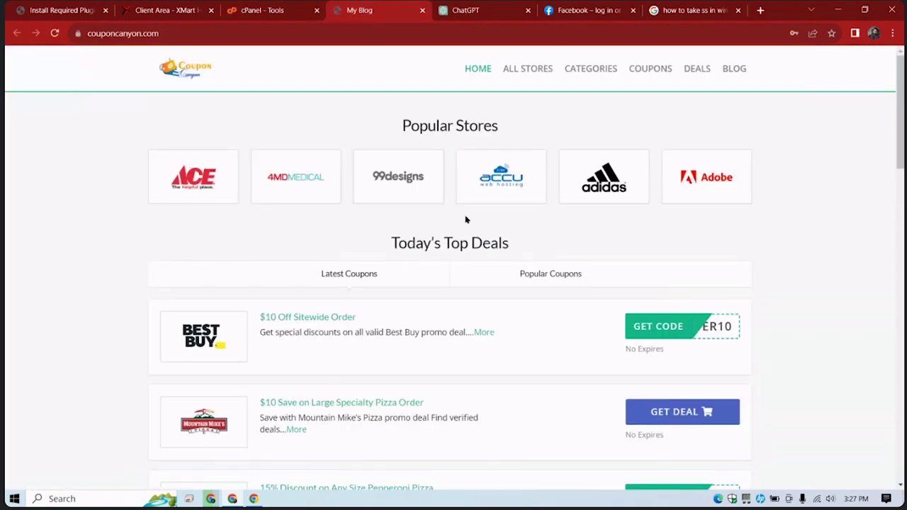
scroll(465, 220, down, 15)
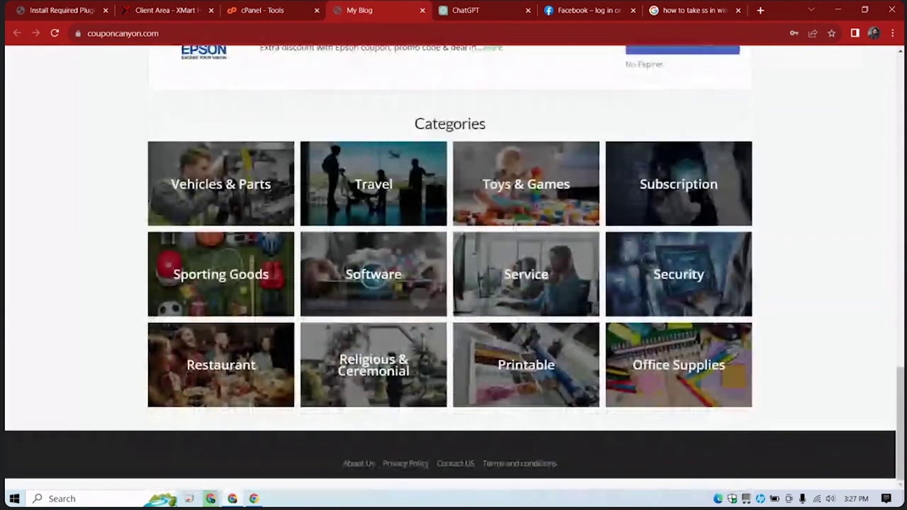
click(357, 465)
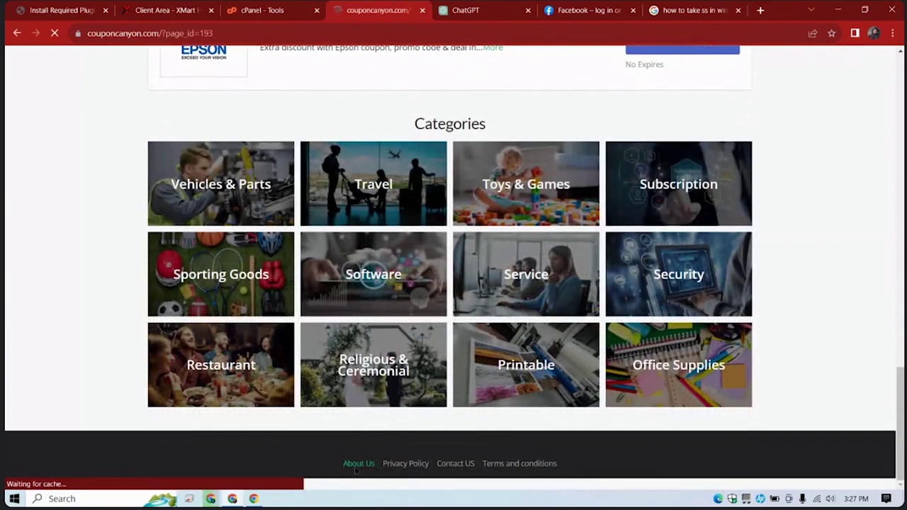
scroll(405, 373, down, 3)
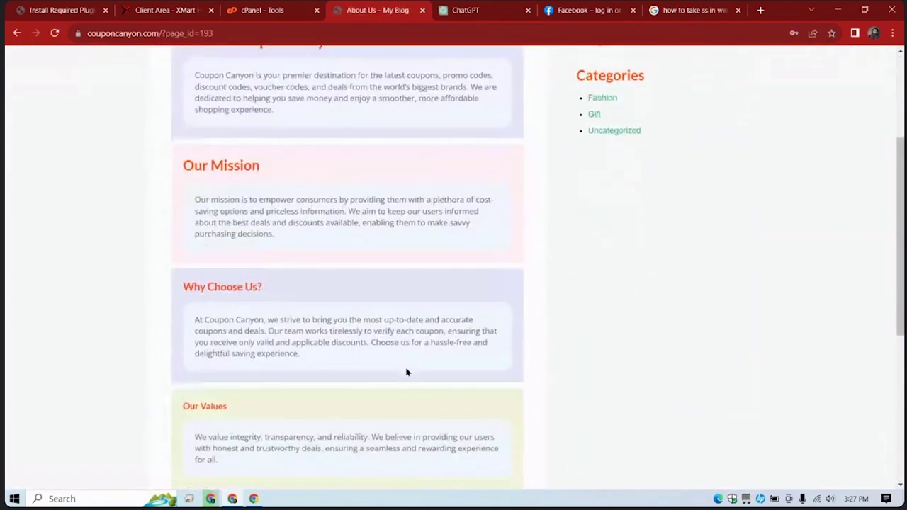
scroll(406, 372, down, 5)
scroll(415, 416, up, 6)
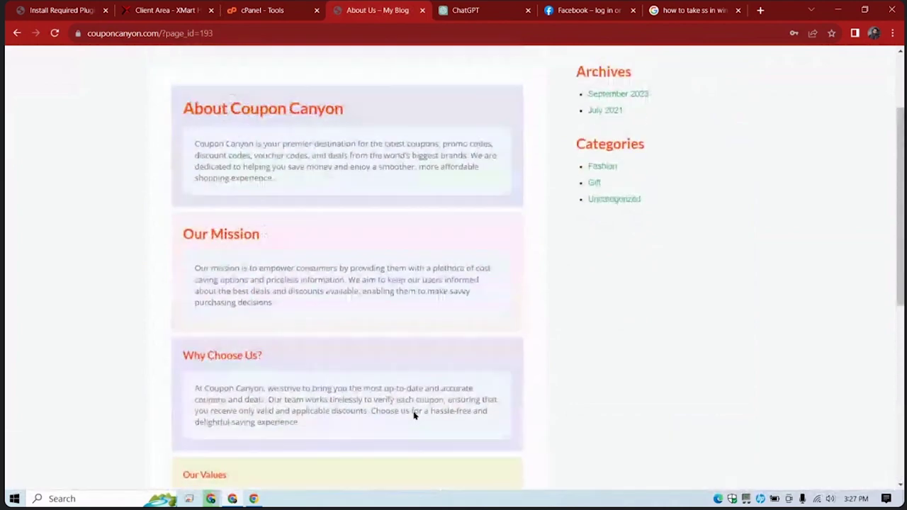
scroll(415, 416, down, 10)
click(404, 471)
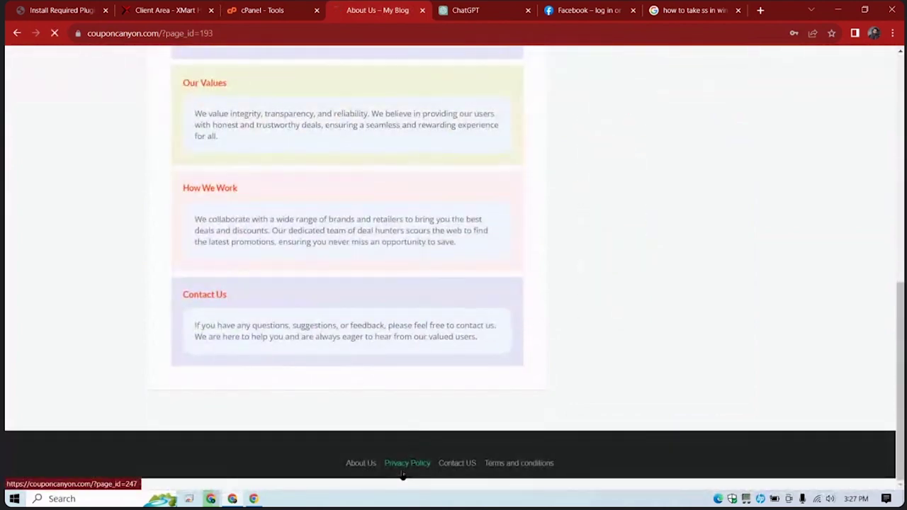
scroll(452, 369, down, 10)
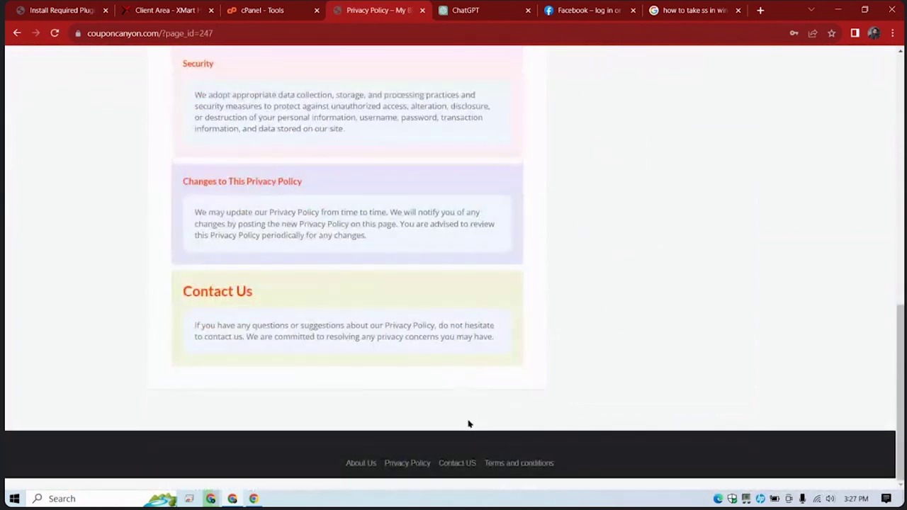
- Check the Contact US form's Name, Email, Subject and Message fields, then return to cPanel
click(456, 463)
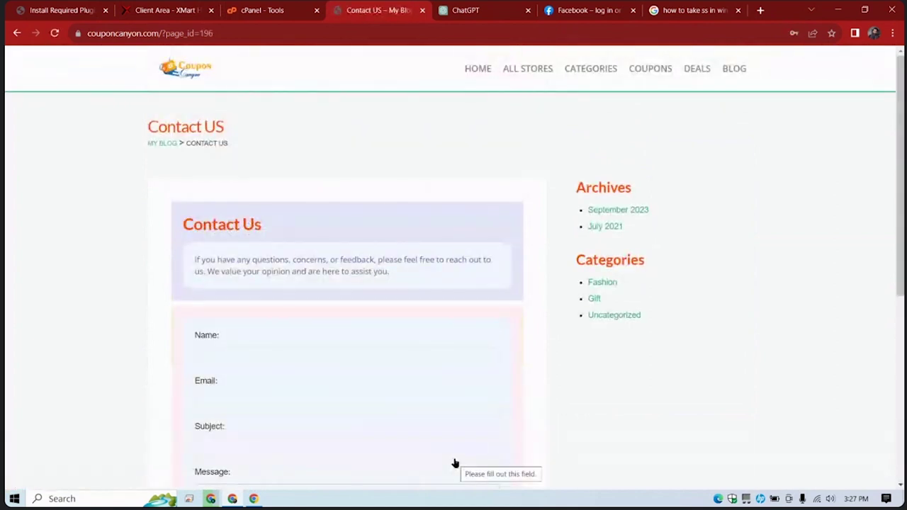
scroll(455, 463, down, 1)
click(282, 291)
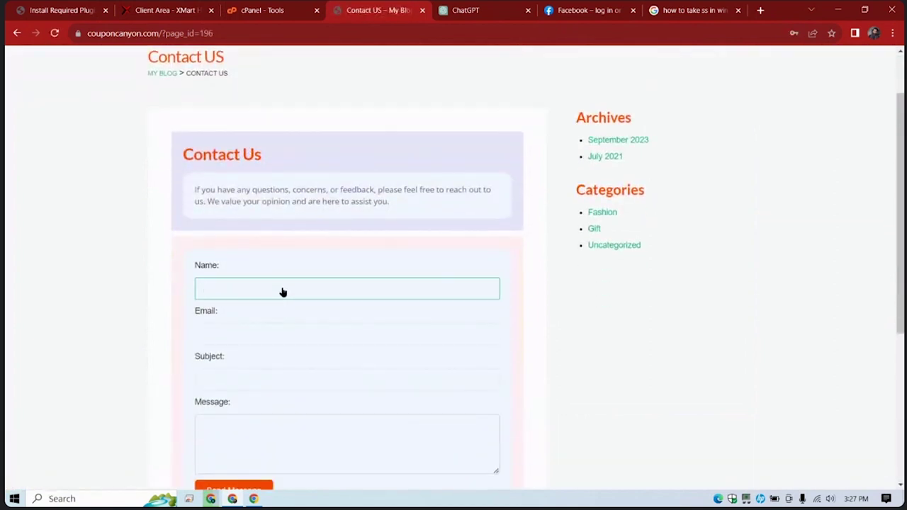
click(284, 333)
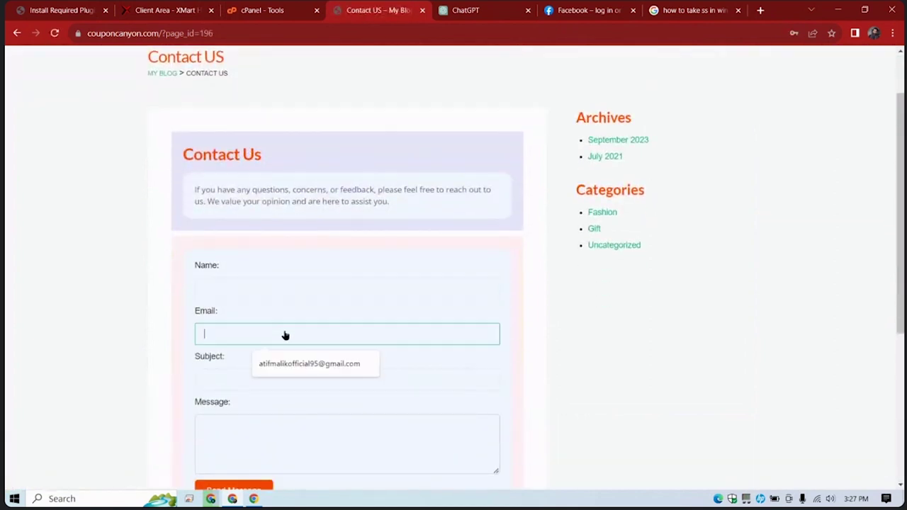
click(406, 374)
click(377, 433)
scroll(377, 433, down, 2)
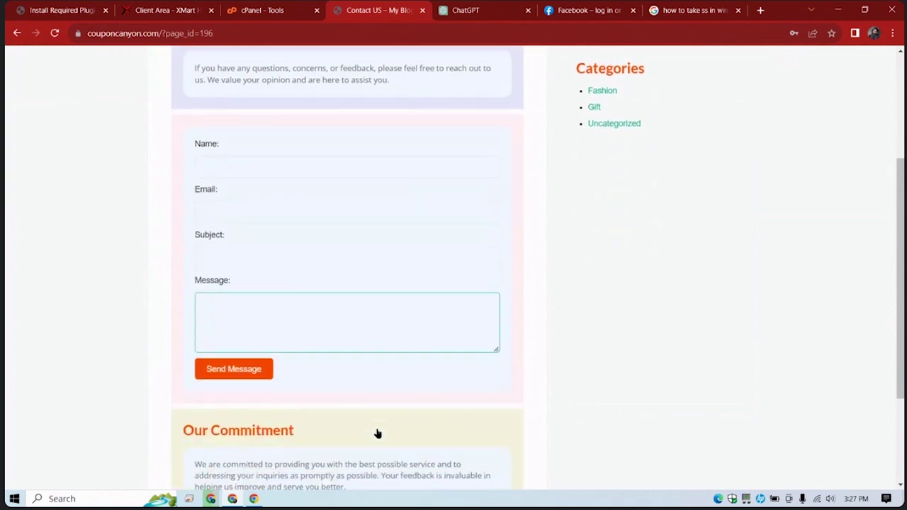
scroll(320, 421, down, 2)
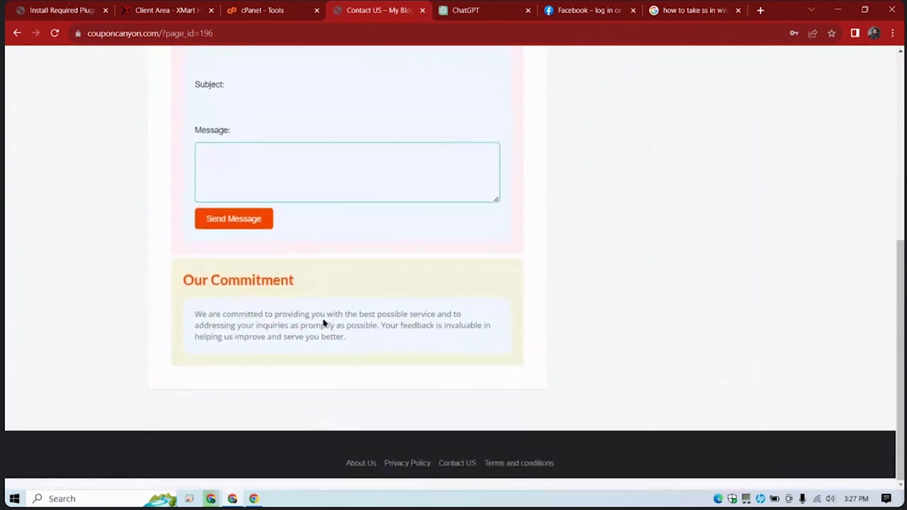
click(287, 7)
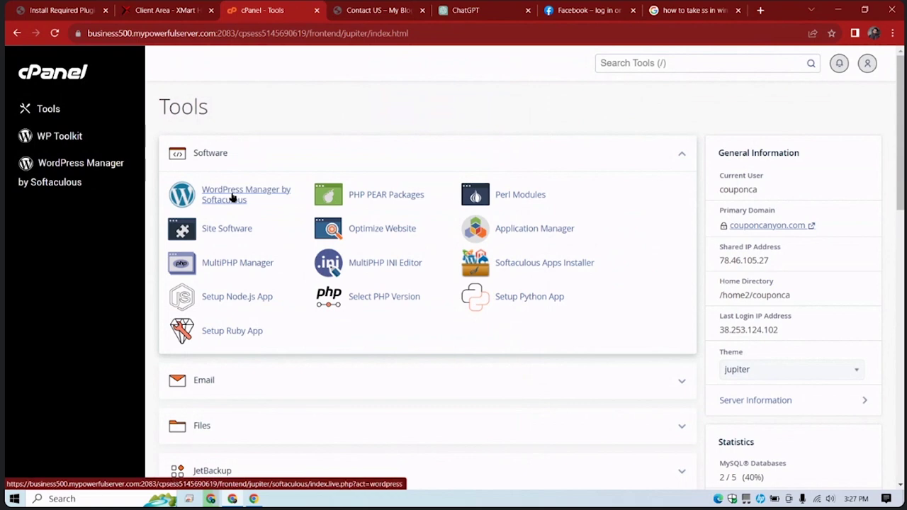
- Open WordPress Manager by Softaculous from the Software tools
click(232, 198)
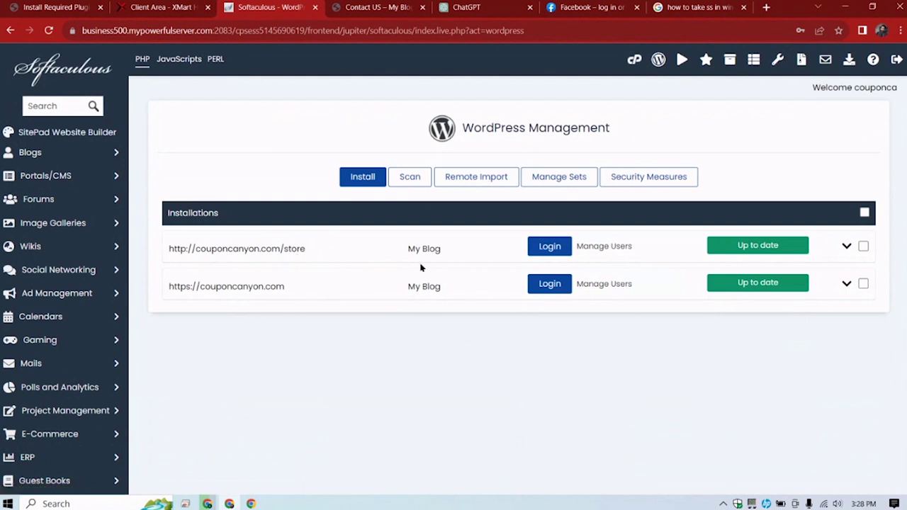
- Log into the couponcanyon.com/store admin and dismiss the Redux, BP Star Ratings and GP Premium notices
click(547, 247)
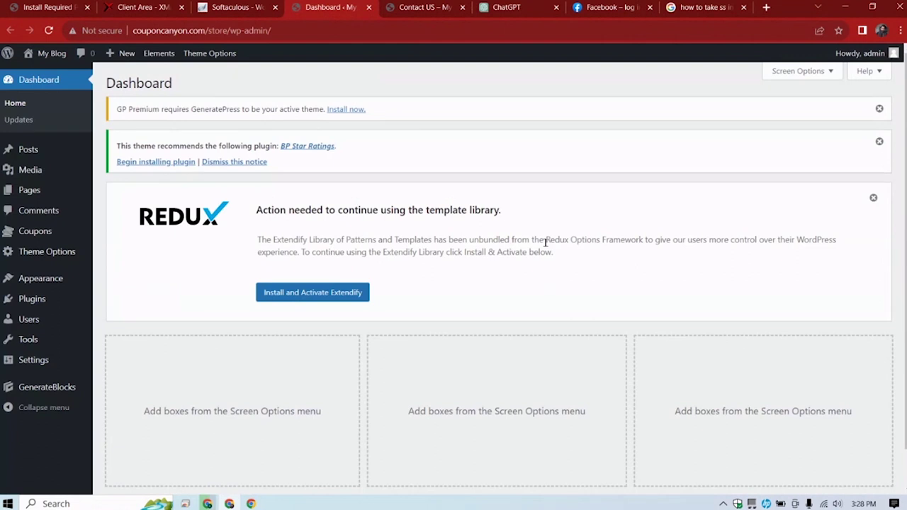
click(874, 199)
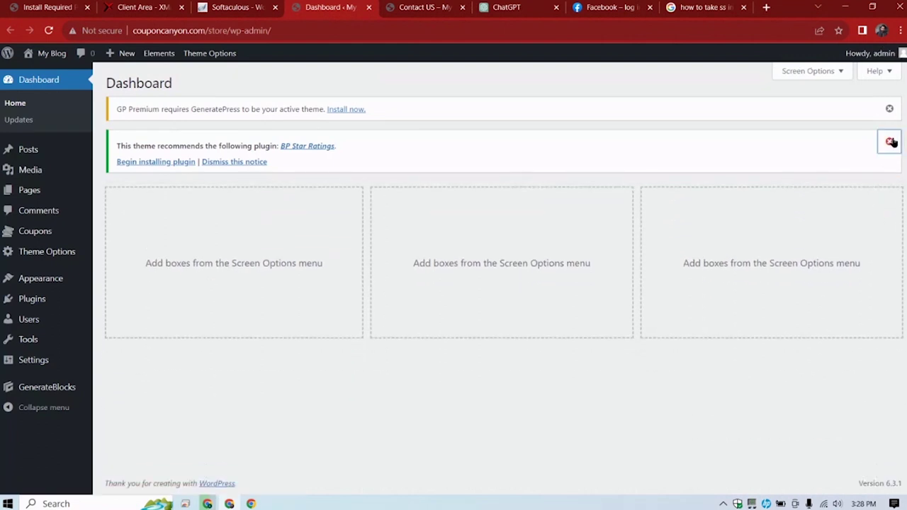
click(891, 142)
click(889, 109)
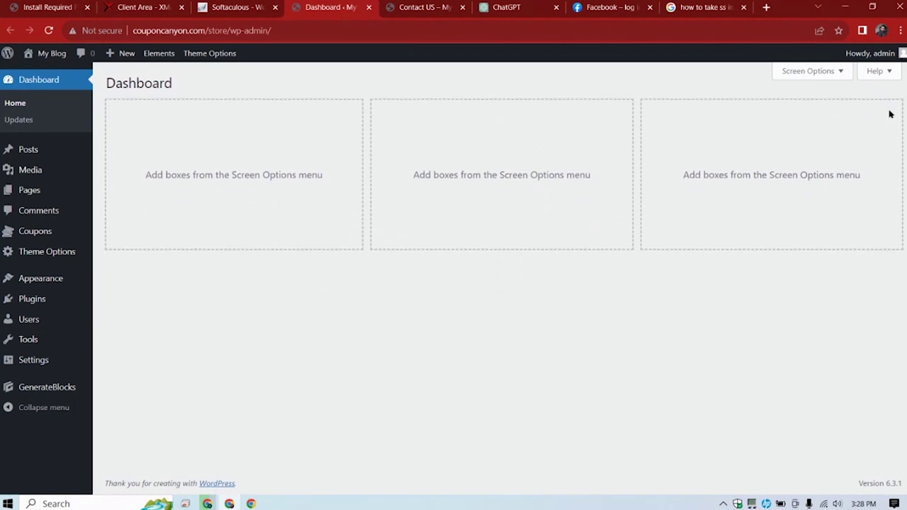
mouse_move(26, 171)
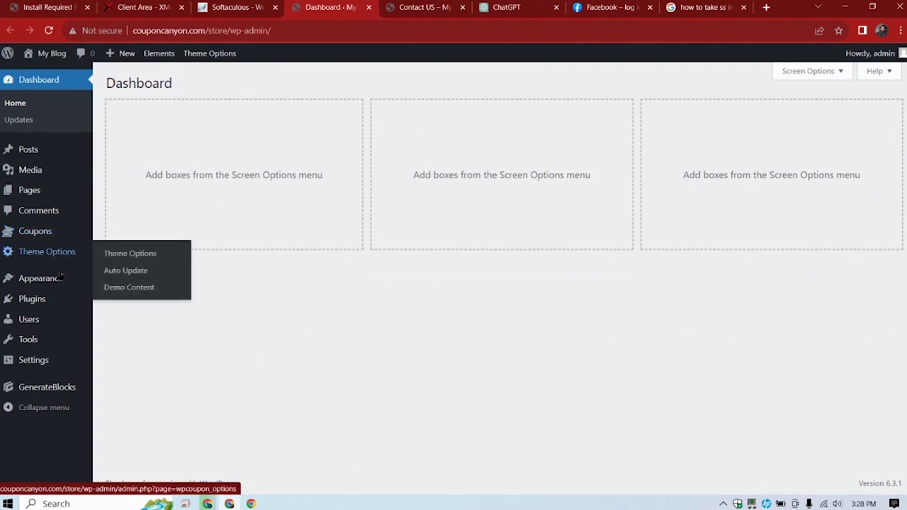
mouse_move(51, 372)
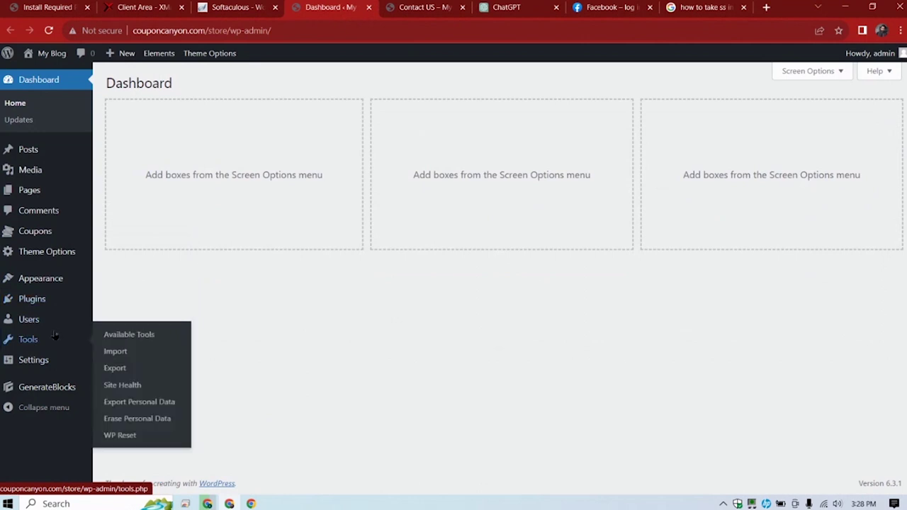
mouse_move(52, 329)
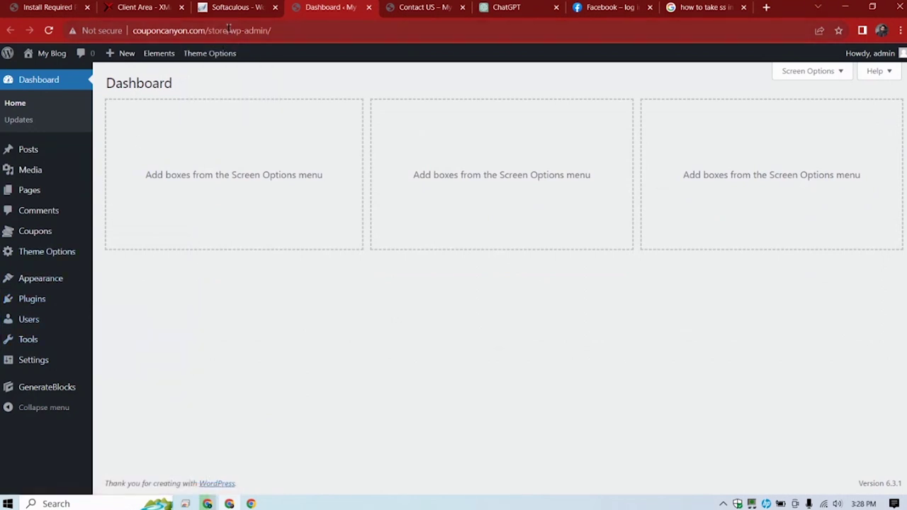
- Trim the address to couponcanyon.com to load the main site, then return to the Client Area tab
drag(229, 30, 90, 33)
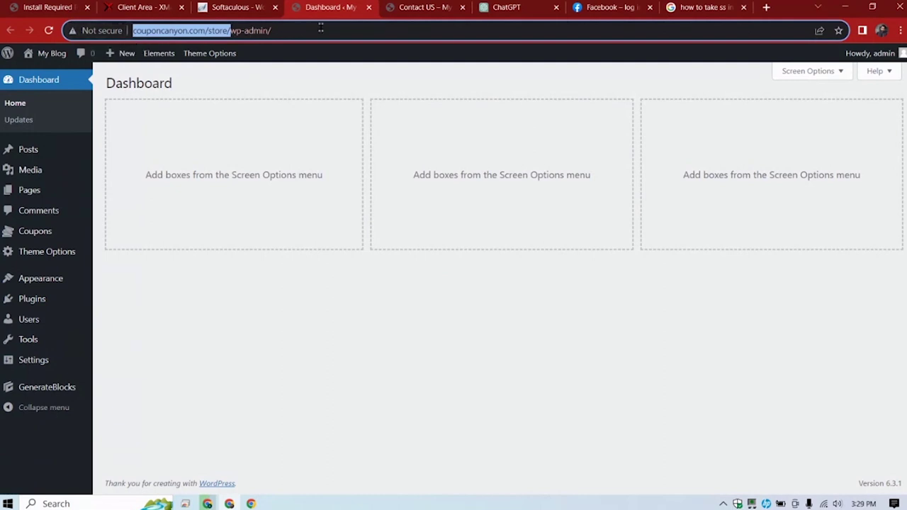
click(321, 29)
key(BackSpace)
key(BackSpace)
key(BackSpace)
key(BackSpace)
key(BackSpace)
key(BackSpace)
key(BackSpace)
key(BackSpace)
key(BackSpace)
key(BackSpace)
key(BackSpace)
key(BackSpace)
key(BackSpace)
key(BackSpace)
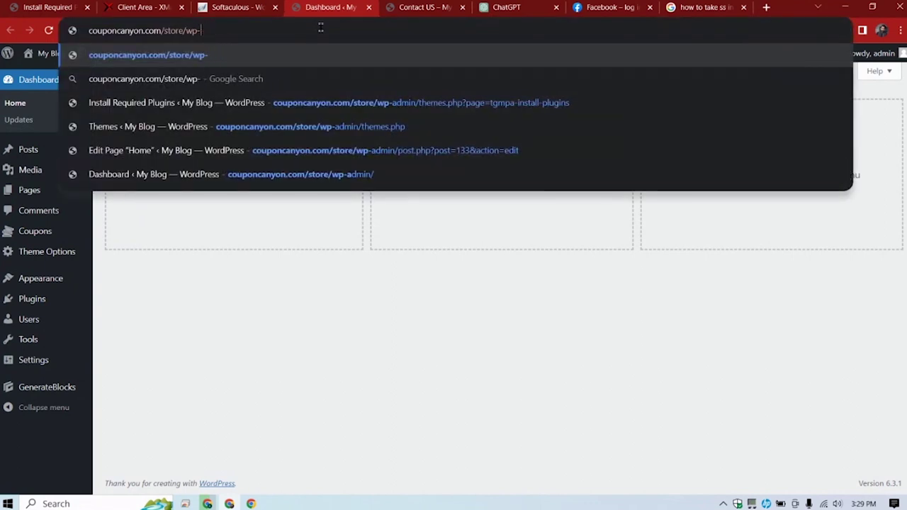
key(BackSpace)
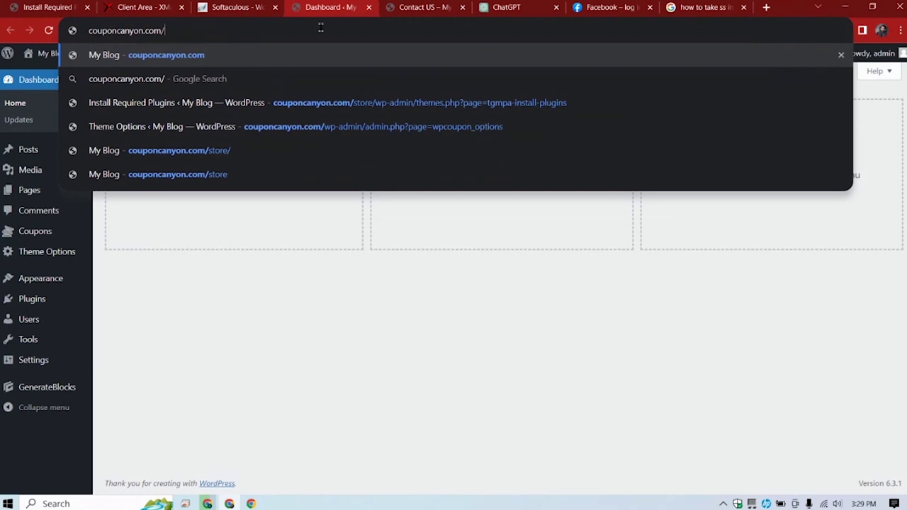
key(Return)
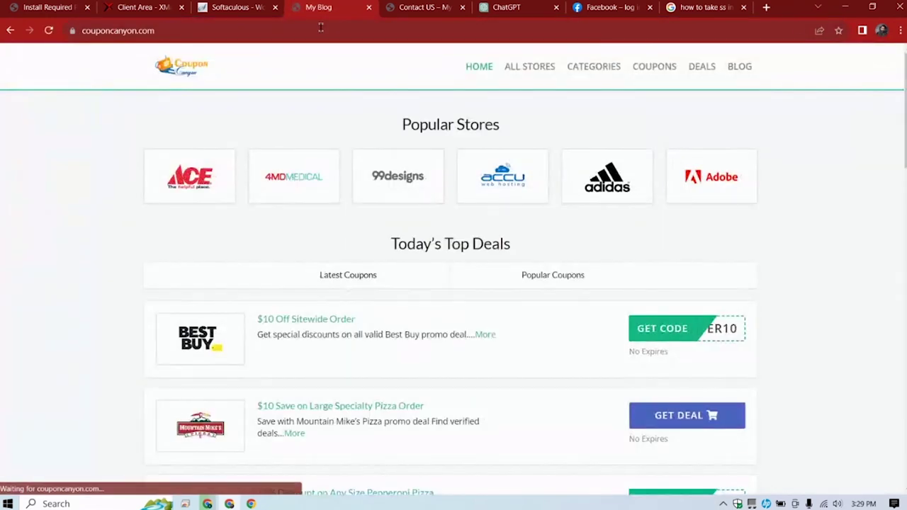
click(130, 8)
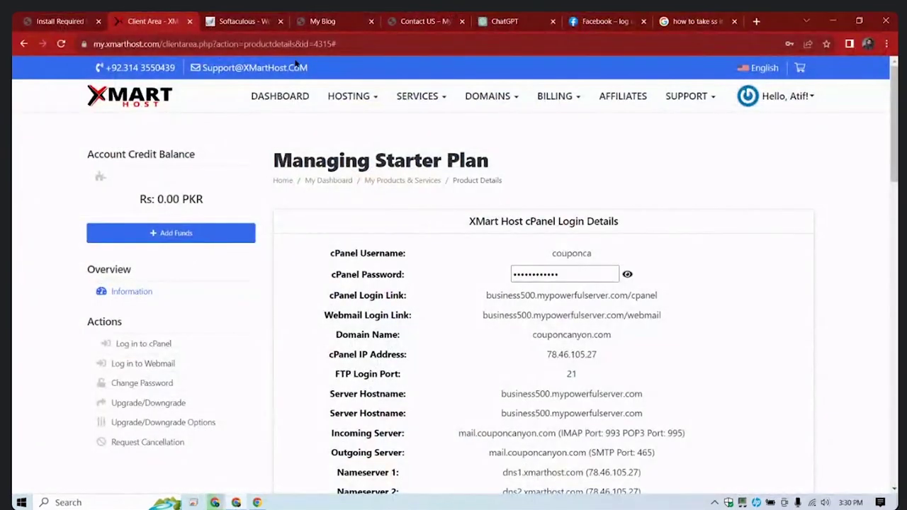
- Log in to the couponcanyon.com/store WordPress installation from the Softaculous list
click(249, 21)
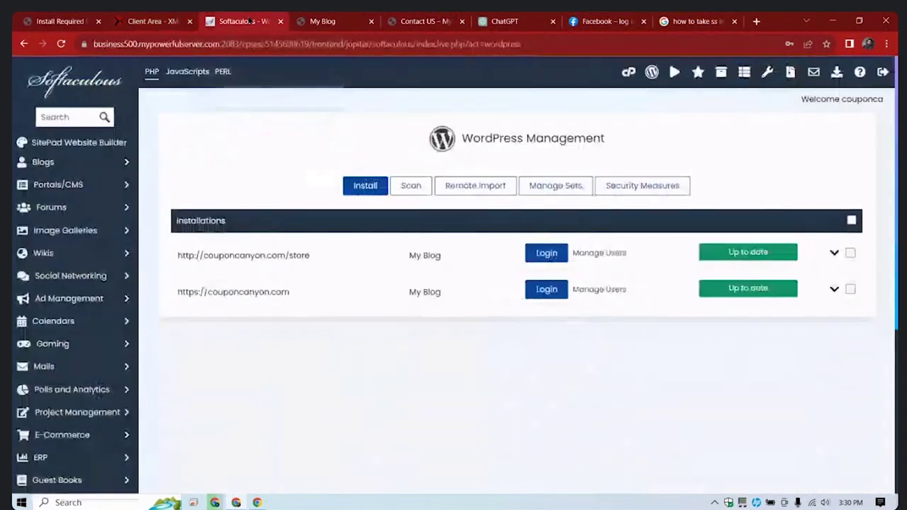
click(330, 21)
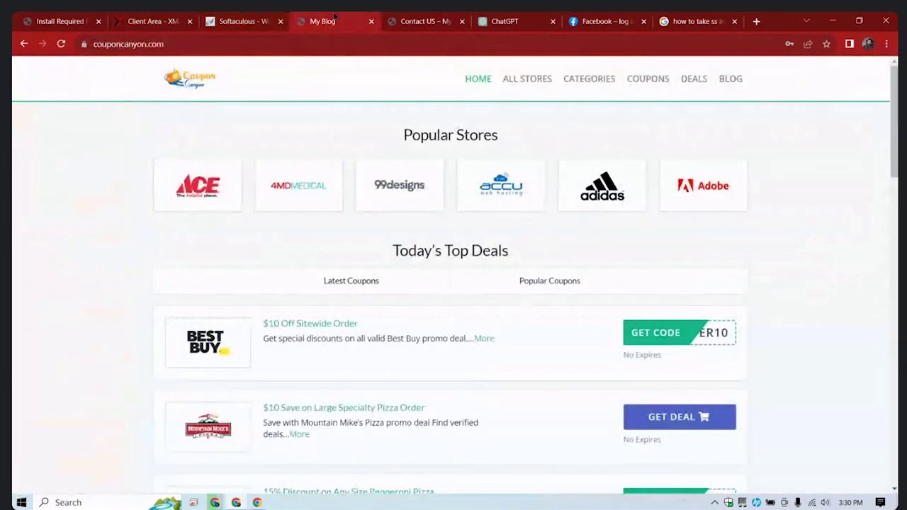
click(414, 18)
click(322, 21)
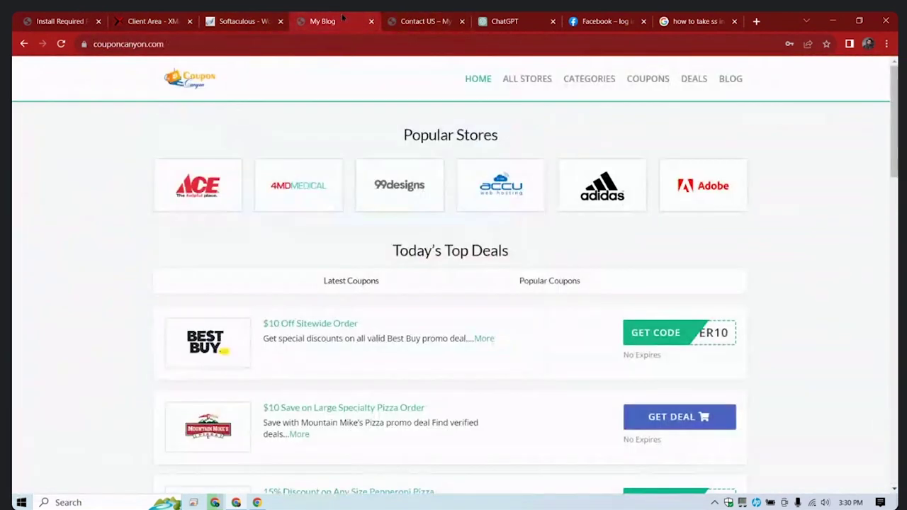
click(243, 21)
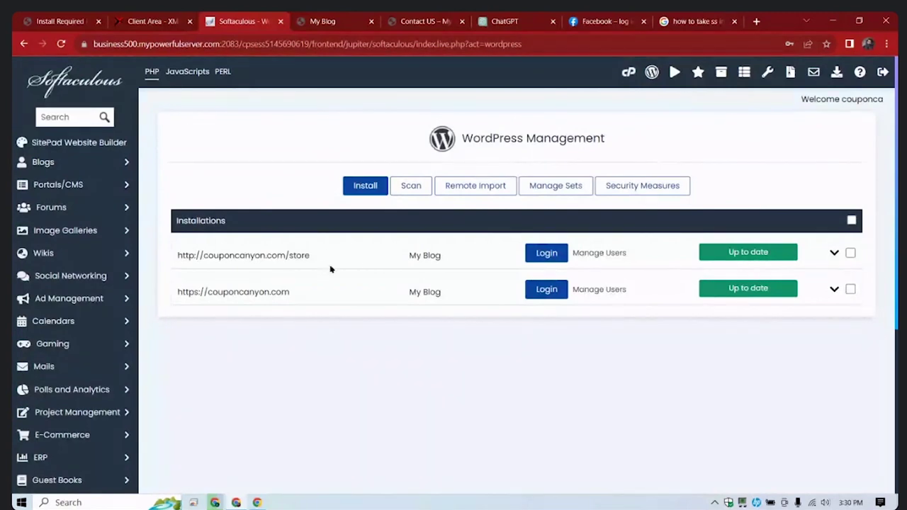
click(547, 253)
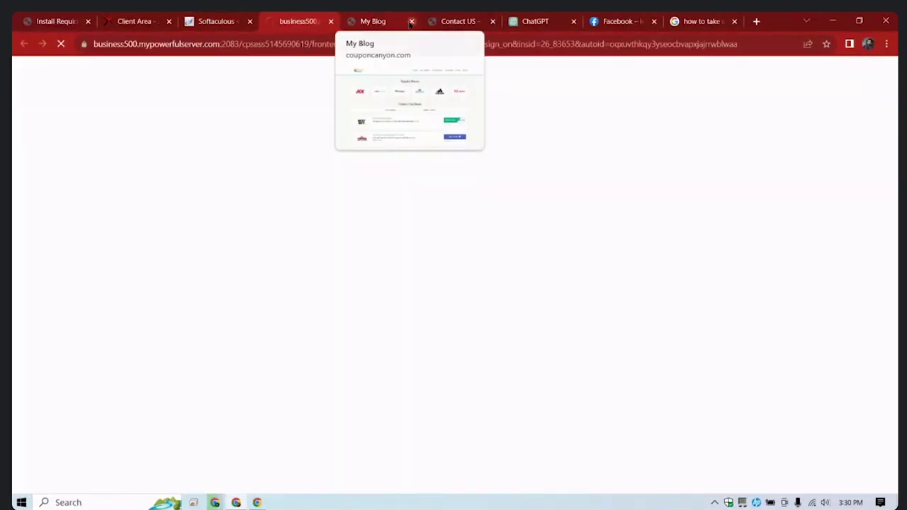
- Close the live site, Contact US, ChatGPT, Facebook and search tabs, and dismiss the GP Premium notice
click(411, 21)
click(411, 22)
click(411, 21)
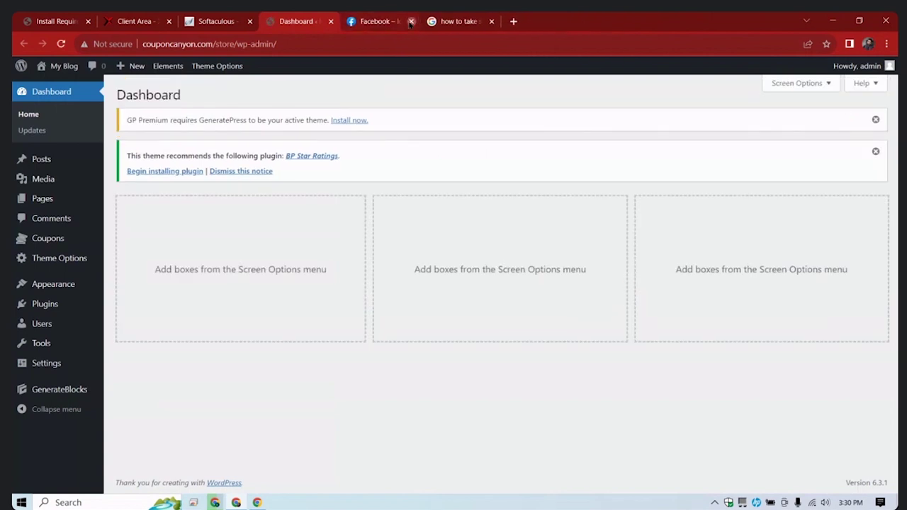
click(411, 22)
click(411, 21)
mouse_move(159, 255)
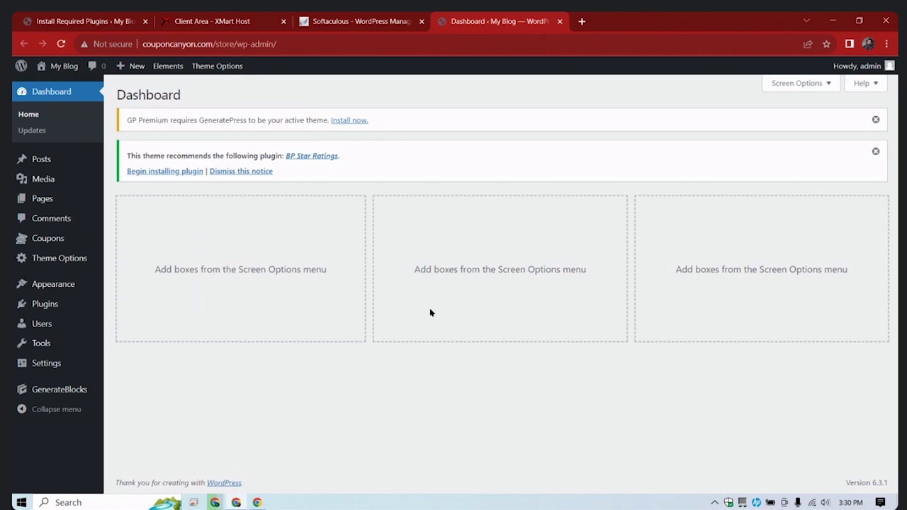
click(876, 120)
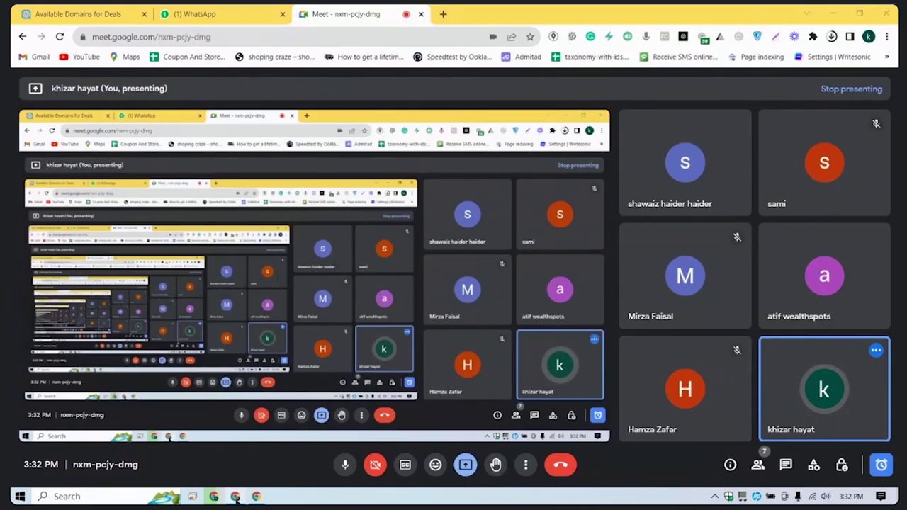
- From the WordPress dashboard, view the /store site's Business category, then its coupon home page
key(alt+Tab)
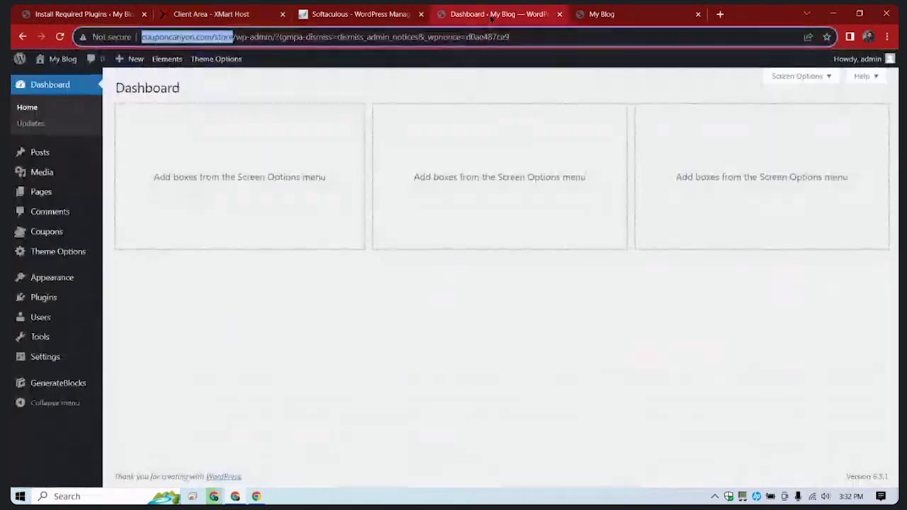
click(489, 14)
click(611, 14)
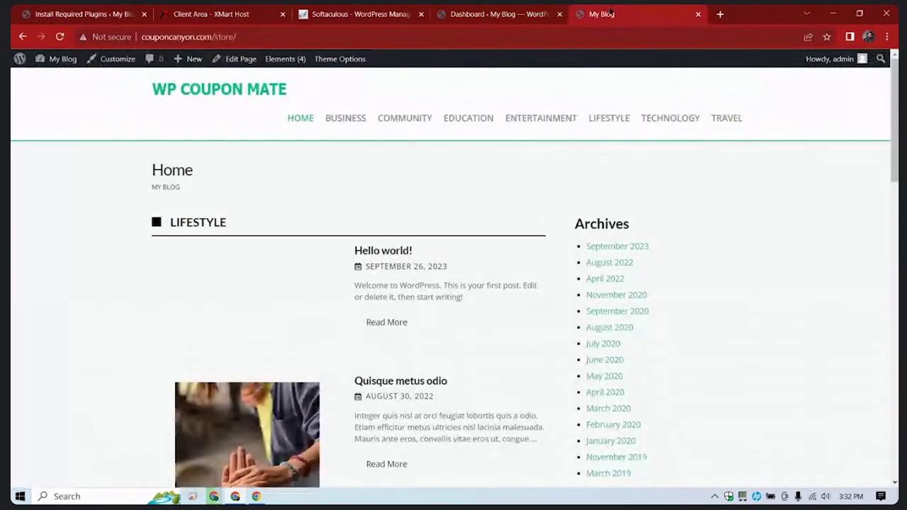
click(352, 115)
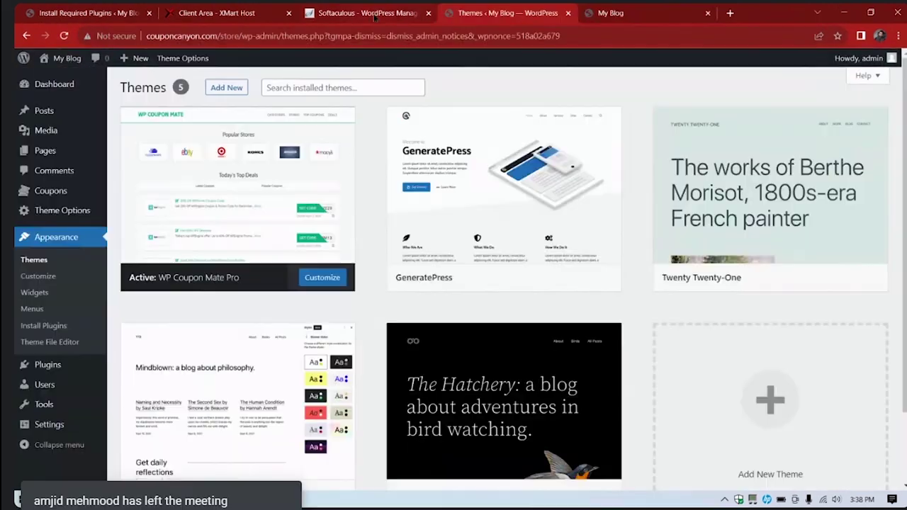
click(588, 13)
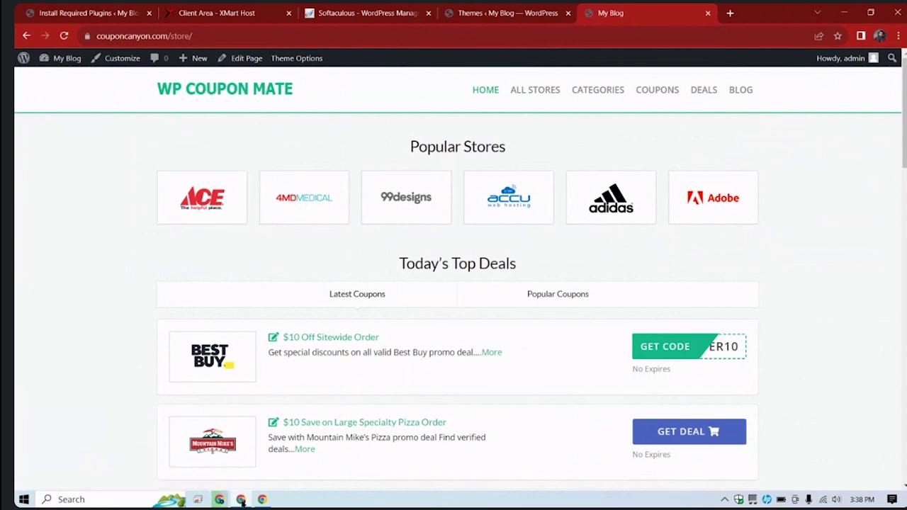
click(219, 447)
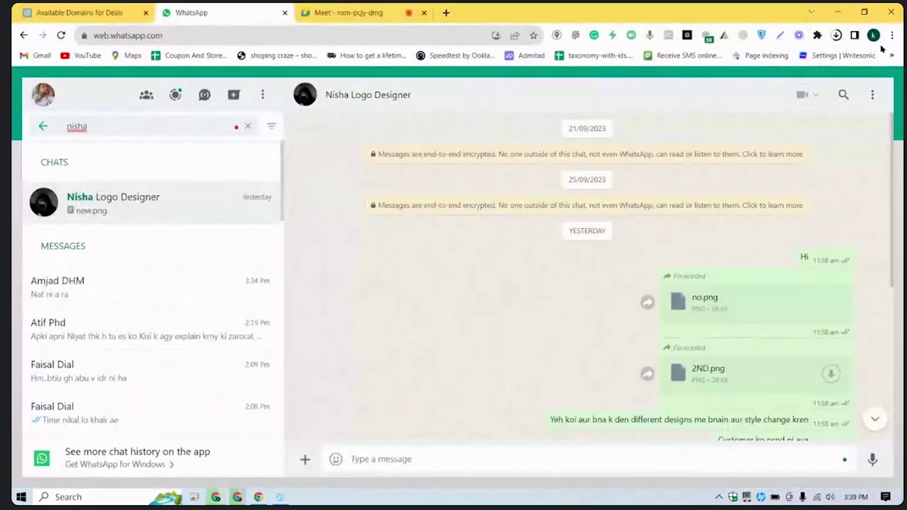
click(329, 12)
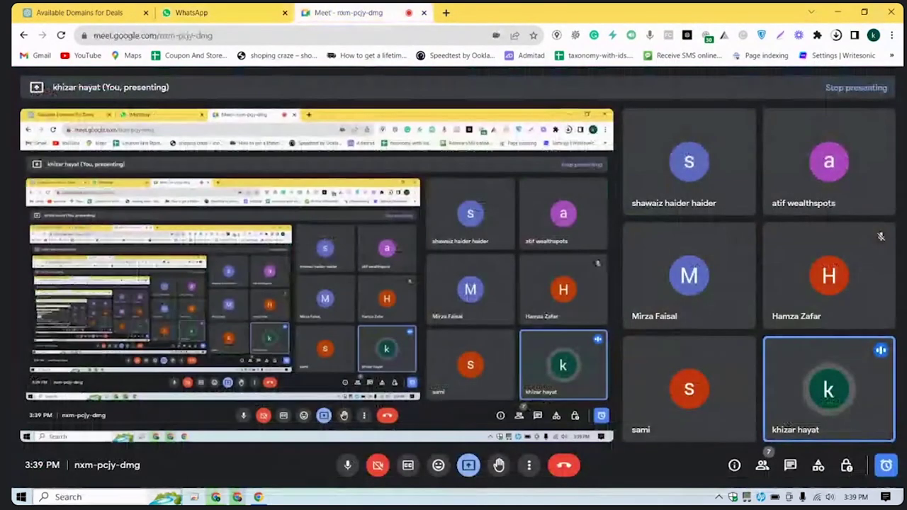
mouse_move(237, 498)
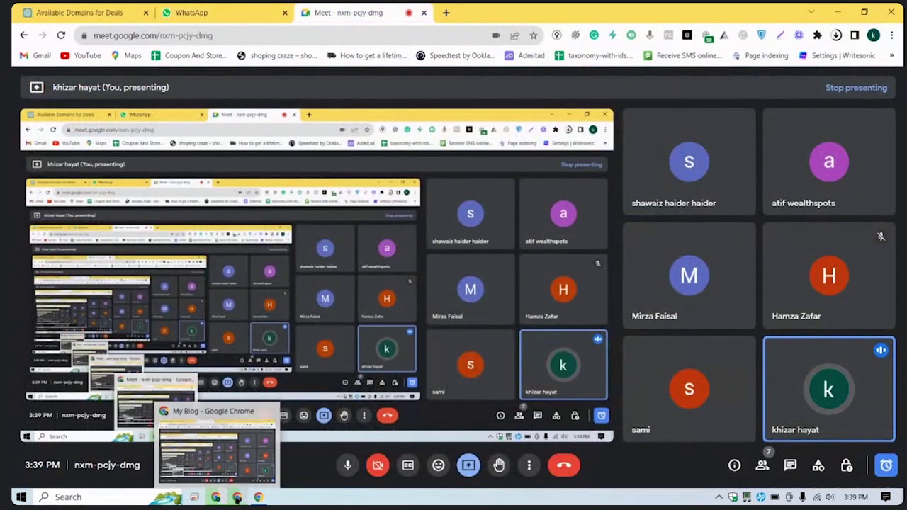
click(216, 454)
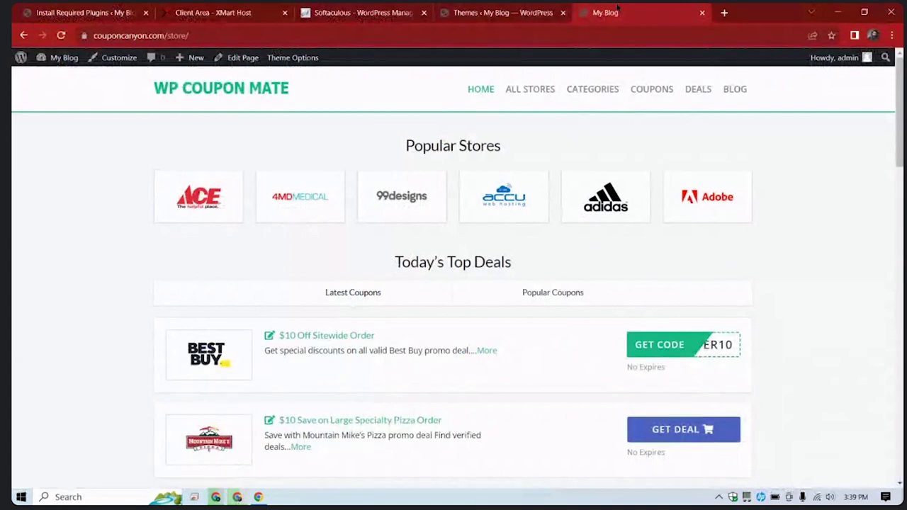
- Go to the /store site's HOME page, then open its ALL STORES directory
mouse_move(505, 7)
click(477, 87)
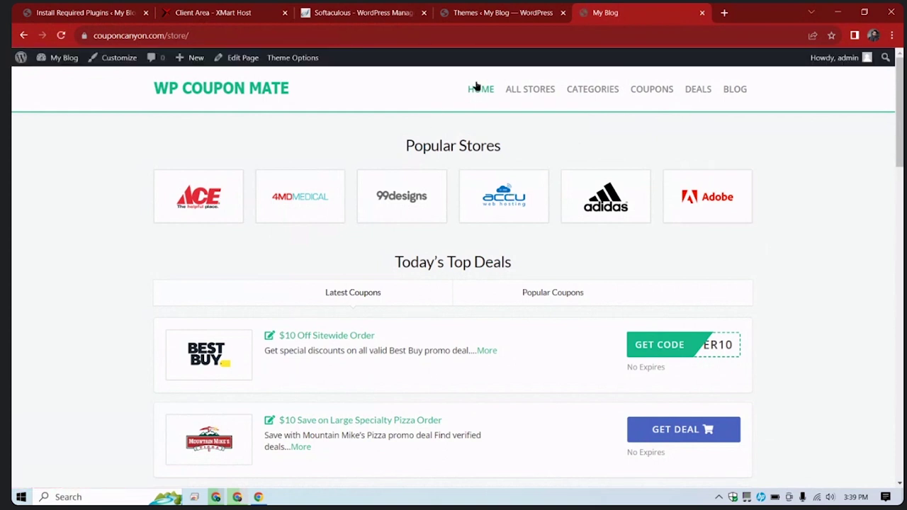
click(525, 96)
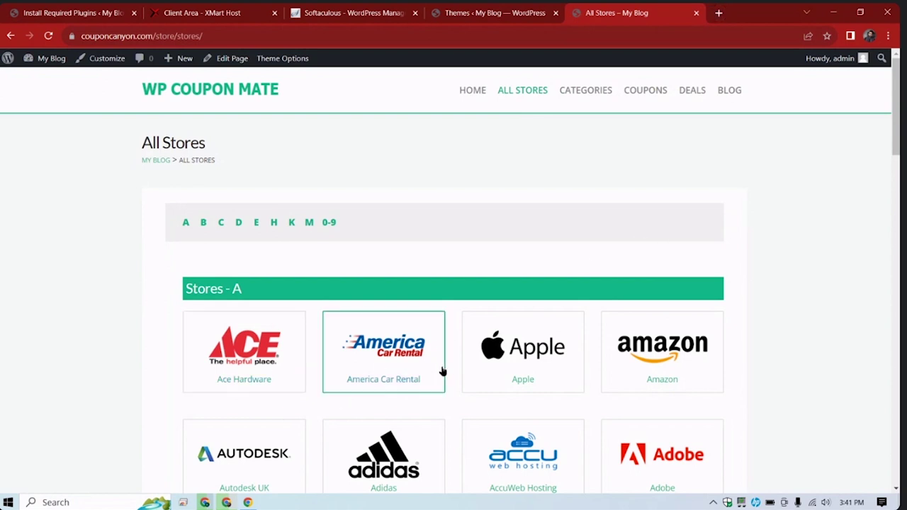
- Browse the letter-grouped All Stores list and open the Apple store's coupons page
scroll(741, 359, down, 2)
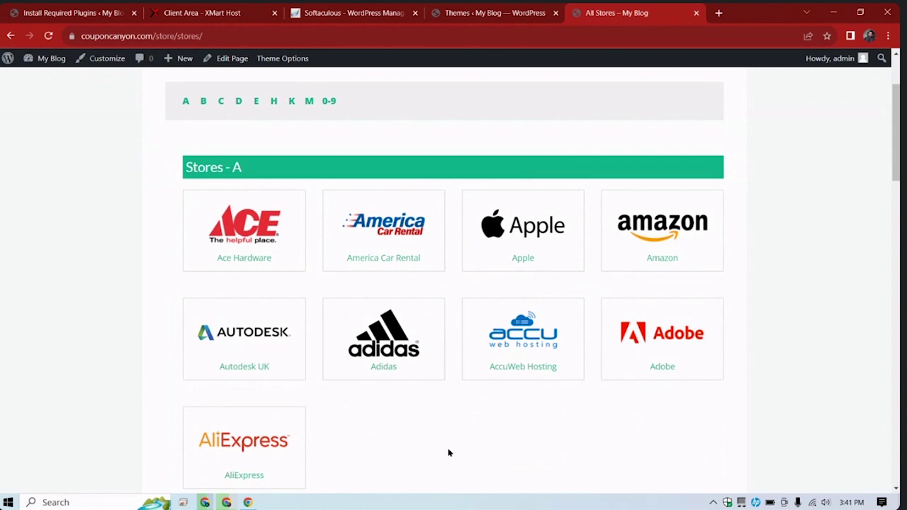
scroll(448, 452, down, 8)
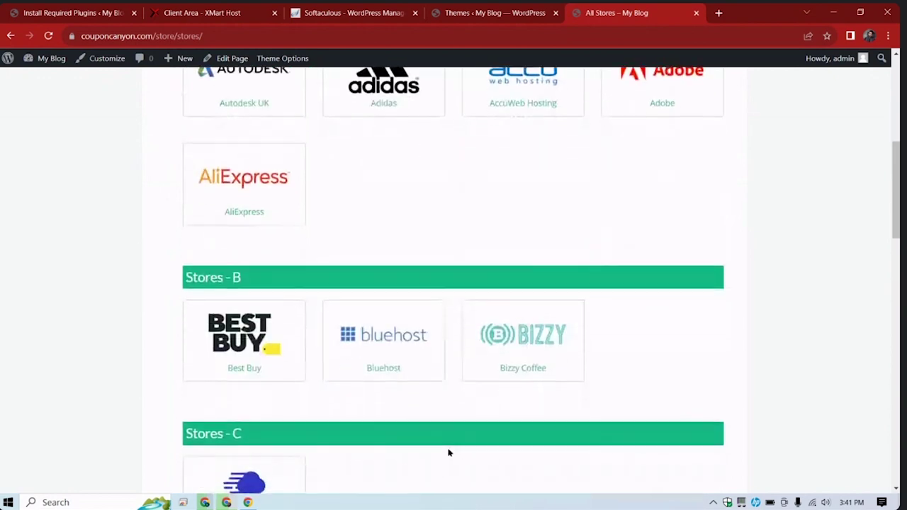
scroll(448, 452, down, 10)
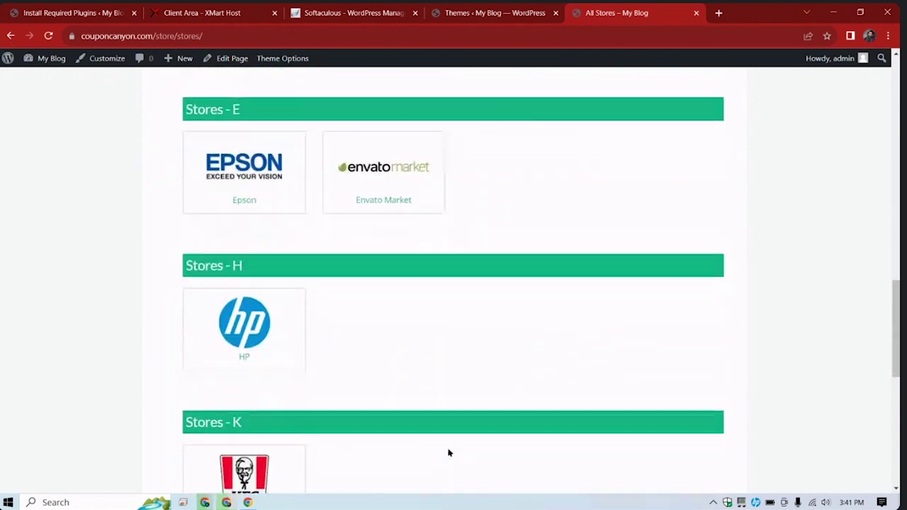
scroll(448, 452, up, 15)
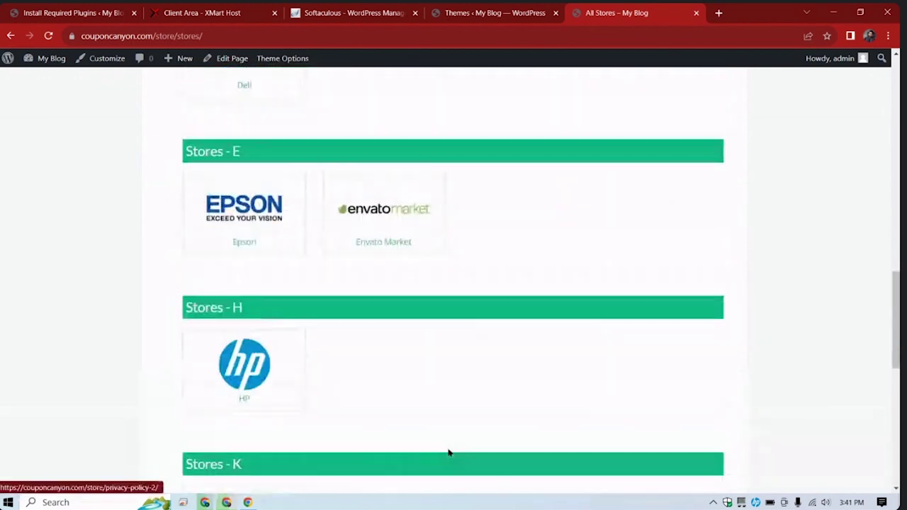
scroll(448, 453, up, 1)
scroll(448, 452, down, 2)
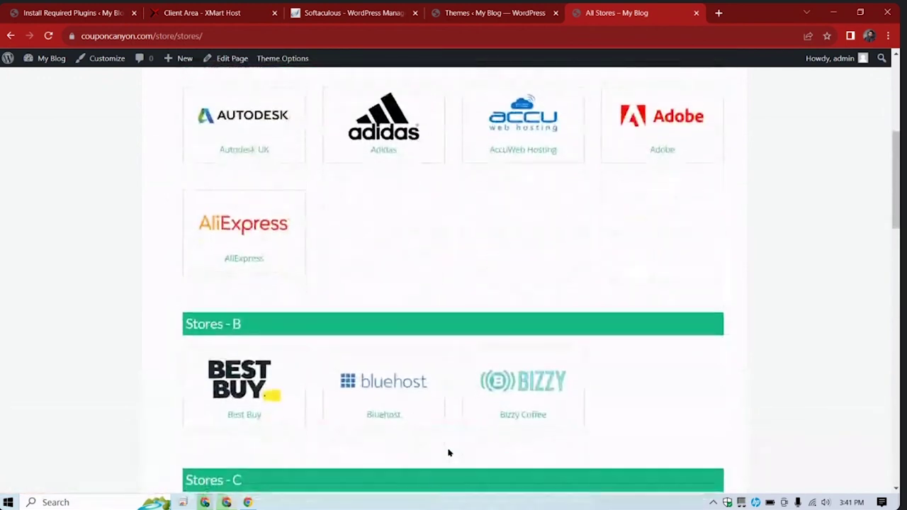
scroll(448, 452, up, 5)
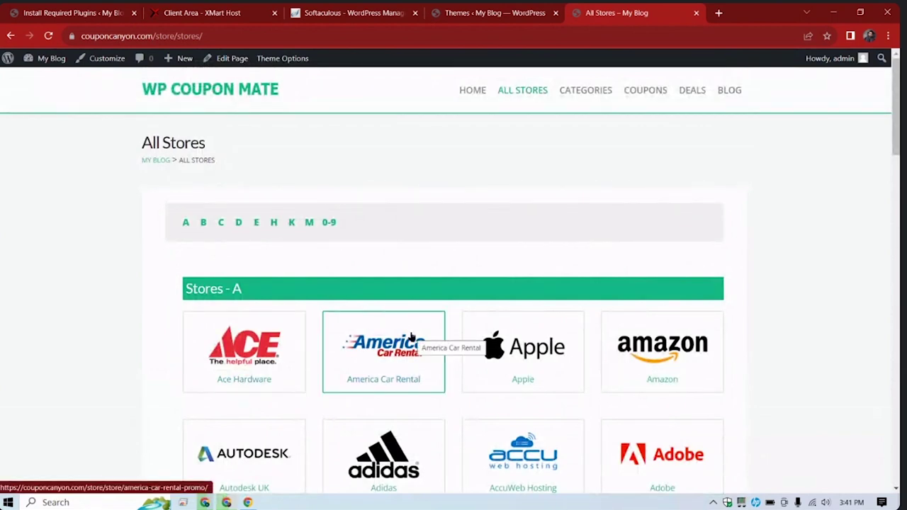
click(522, 352)
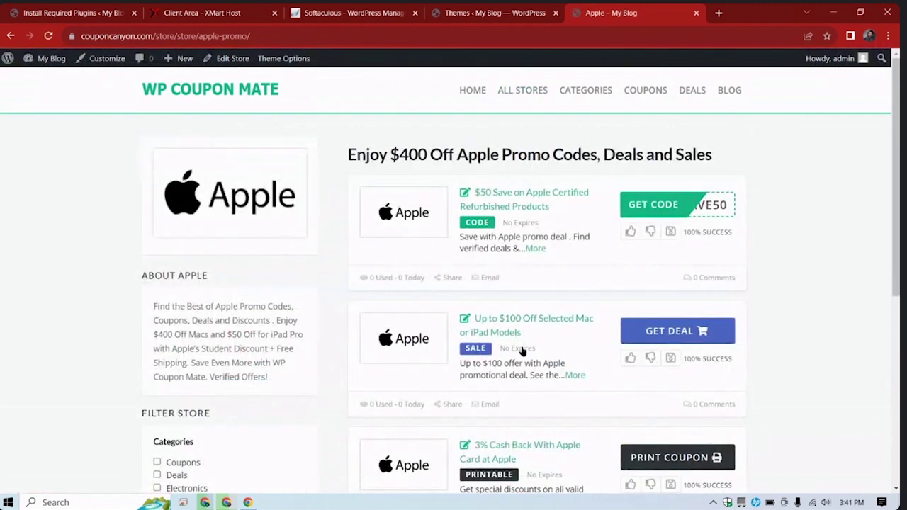
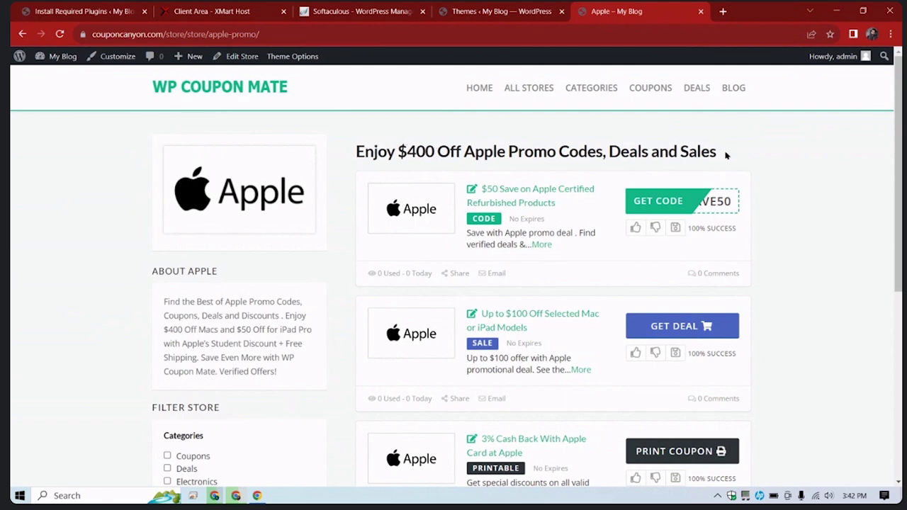
- Highlight the store page heading, then preview and close the printable Apple card cashback coupon
drag(725, 152, 358, 155)
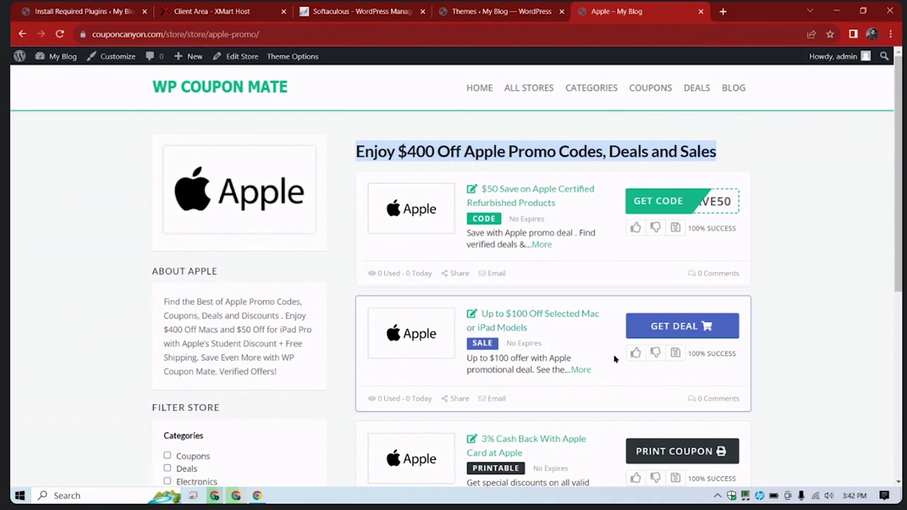
scroll(689, 338, down, 2)
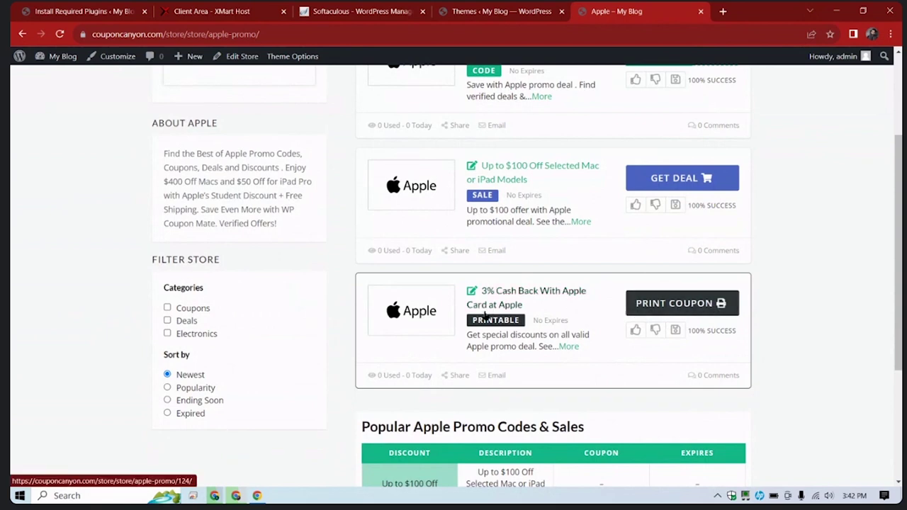
click(658, 310)
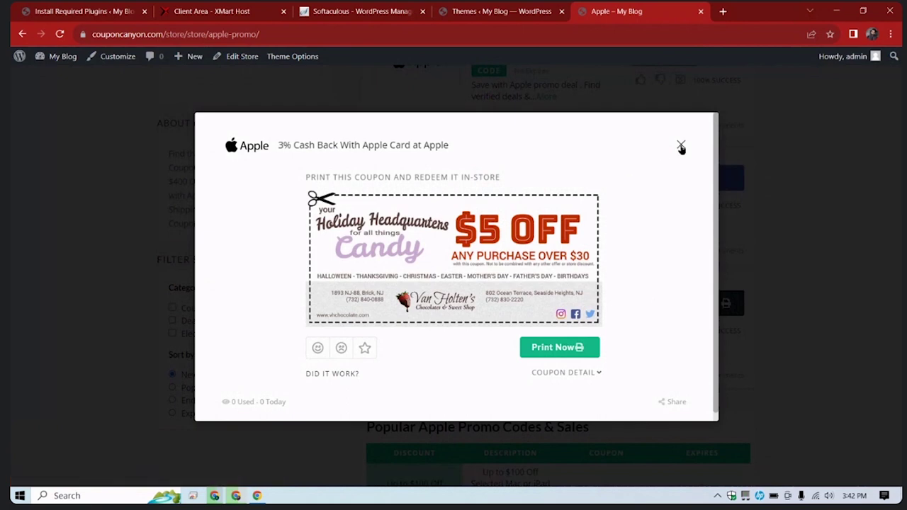
click(680, 147)
- Expand the full description of the $50 refurbished products coupon
scroll(589, 222, up, 3)
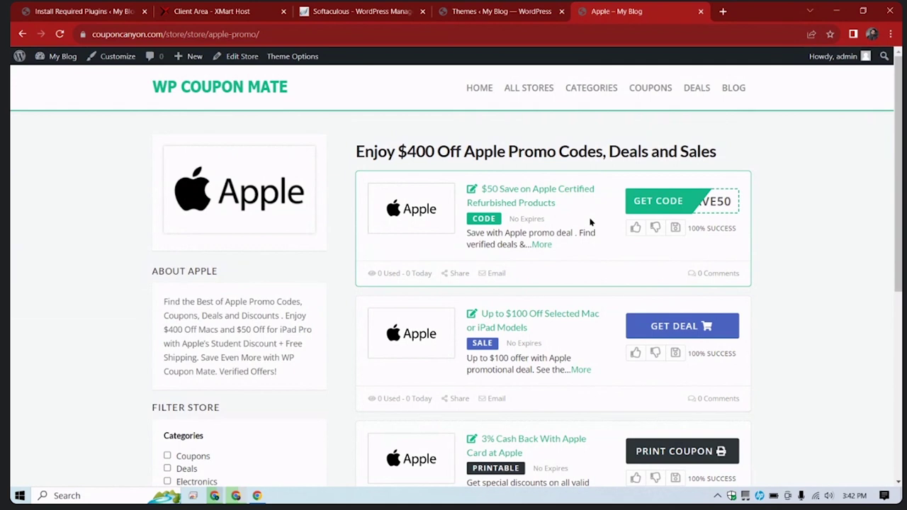
click(540, 244)
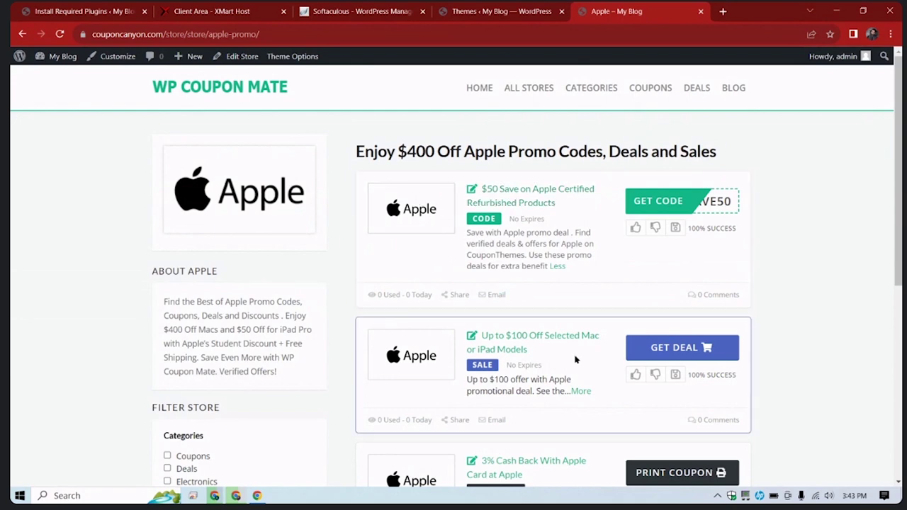
scroll(576, 360, down, 2)
scroll(572, 395, up, 2)
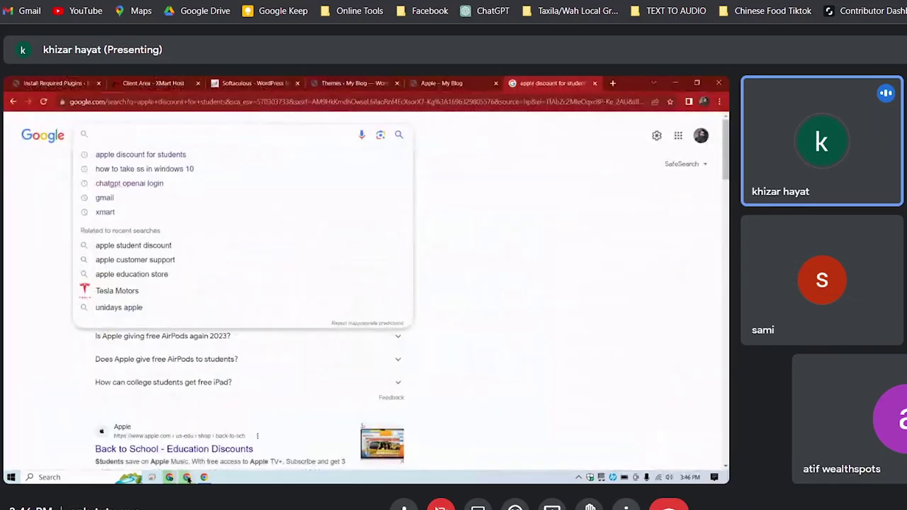
- Show the presented screen full screen in Meet and scroll through the airalo coupon code results
click(627, 507)
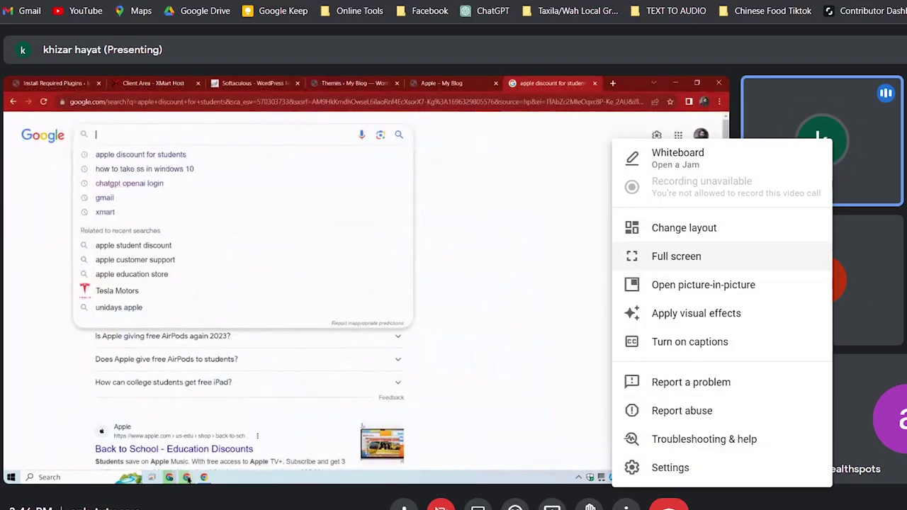
click(676, 256)
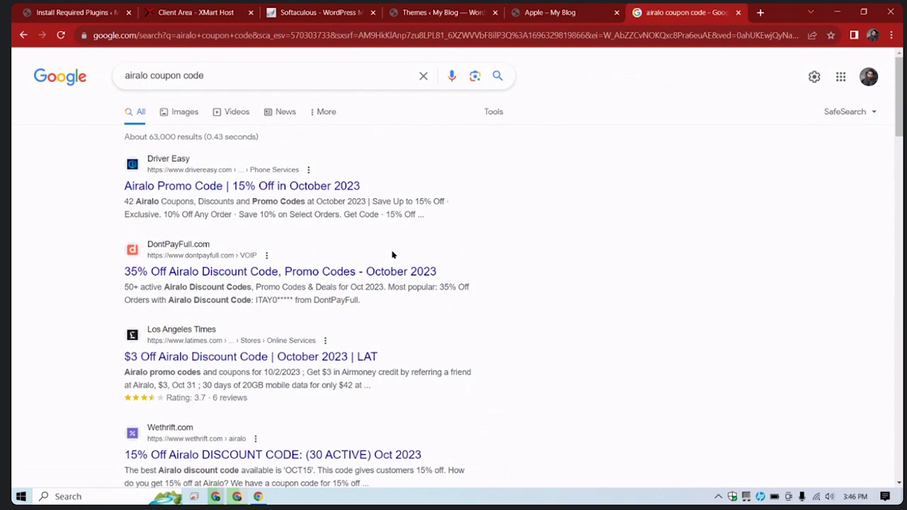
scroll(393, 255, down, 2)
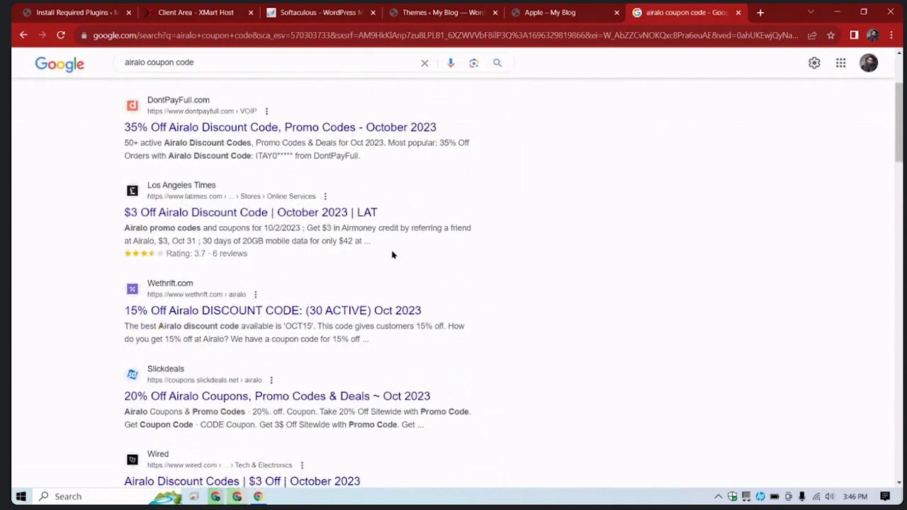
scroll(393, 255, down, 1)
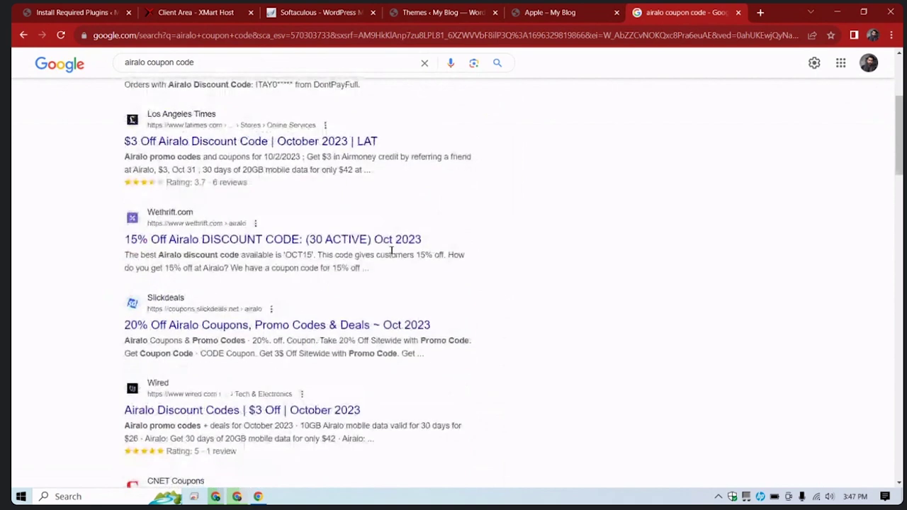
scroll(392, 252, down, 1)
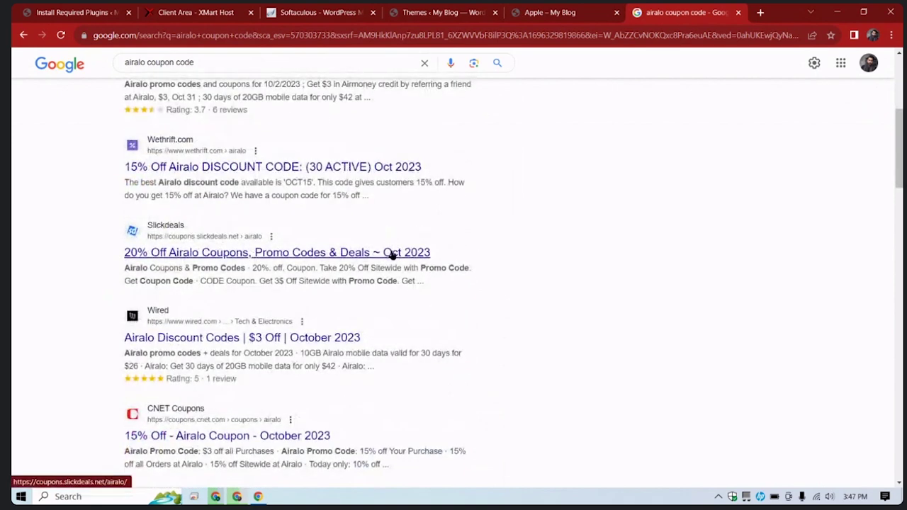
scroll(391, 255, down, 1)
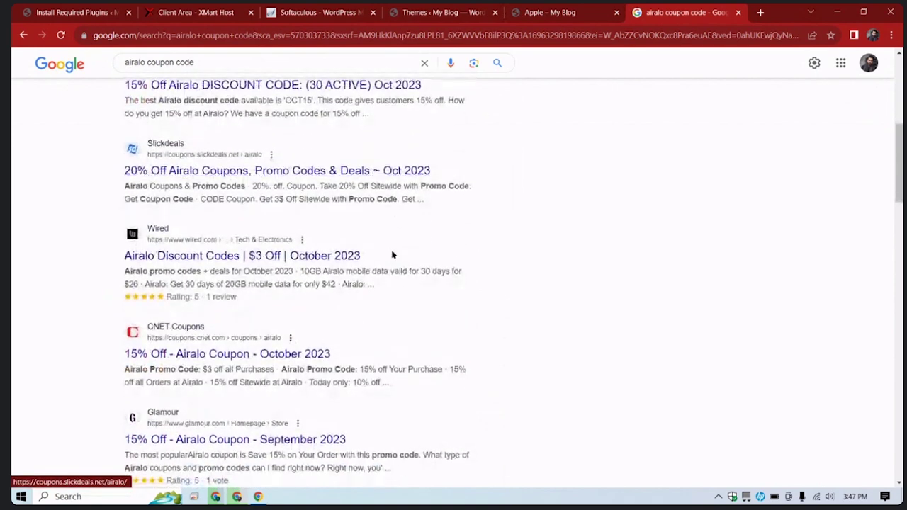
scroll(393, 255, down, 2)
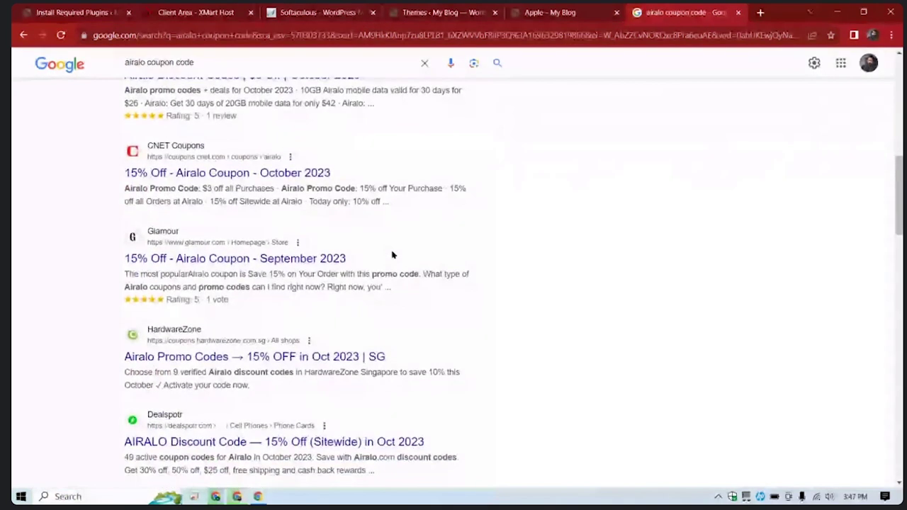
scroll(393, 255, down, 1)
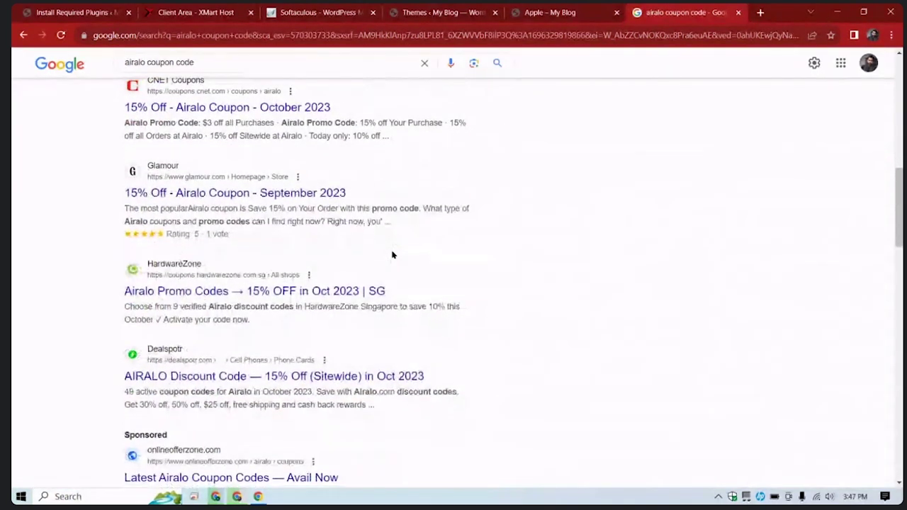
scroll(392, 254, down, 2)
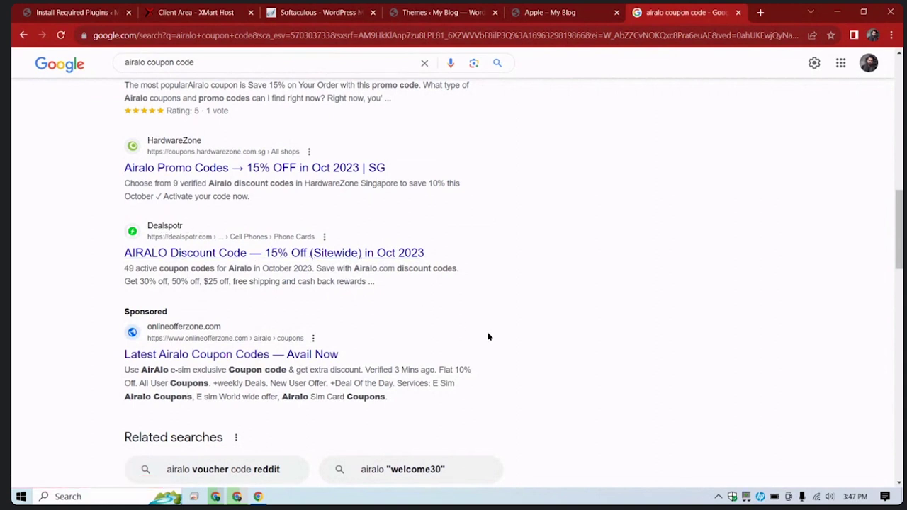
- Scroll back to the DontPayFull result and bring up its link options
scroll(487, 336, up, 10)
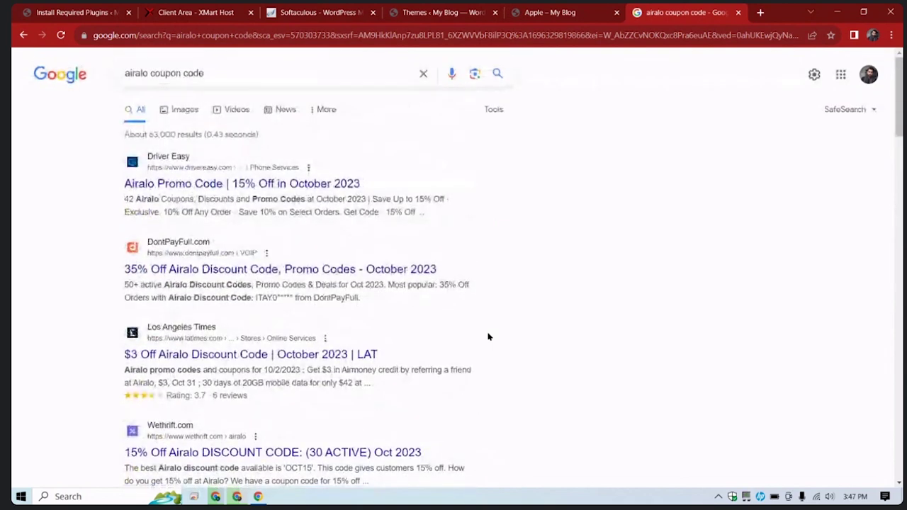
scroll(487, 336, down, 4)
scroll(487, 337, down, 1)
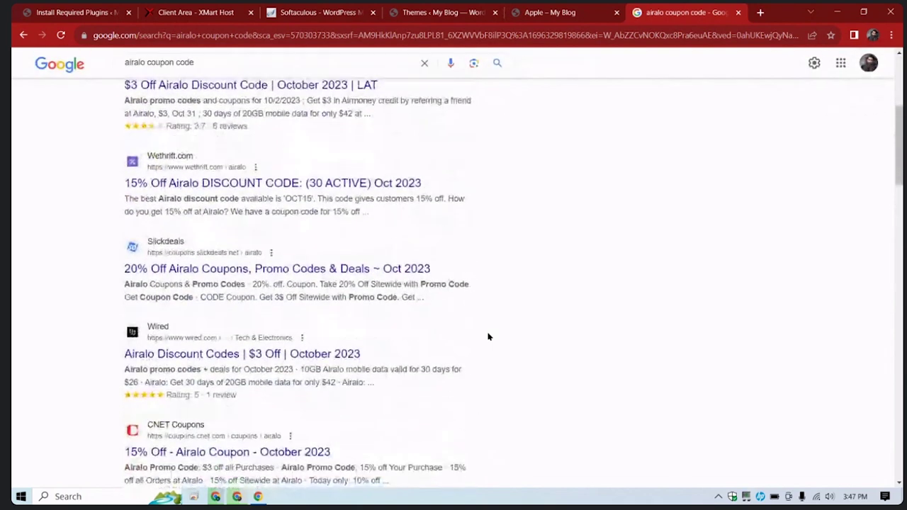
scroll(432, 119, up, 3)
scroll(431, 119, up, 1)
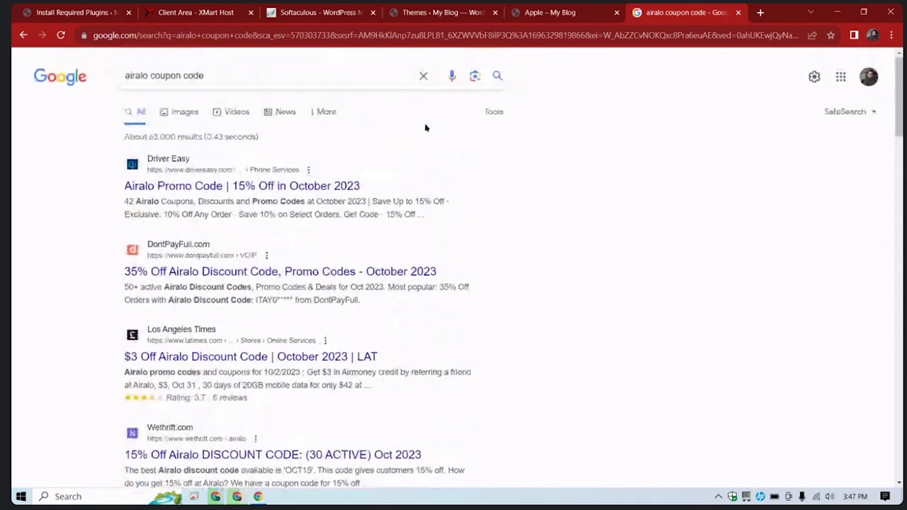
right_click(202, 276)
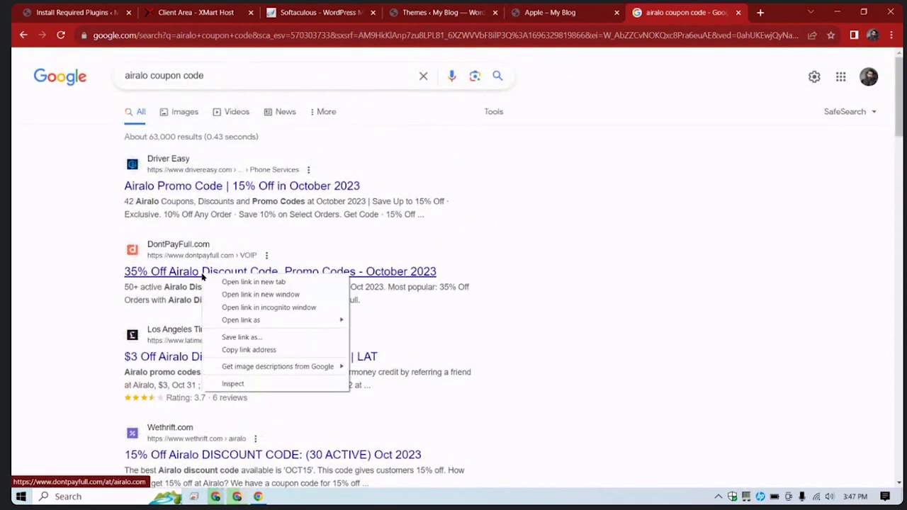
- Open DontPayFull's Airalo Discount Codes page in a new tab, dismiss Google sign-in, return to Meet
click(253, 282)
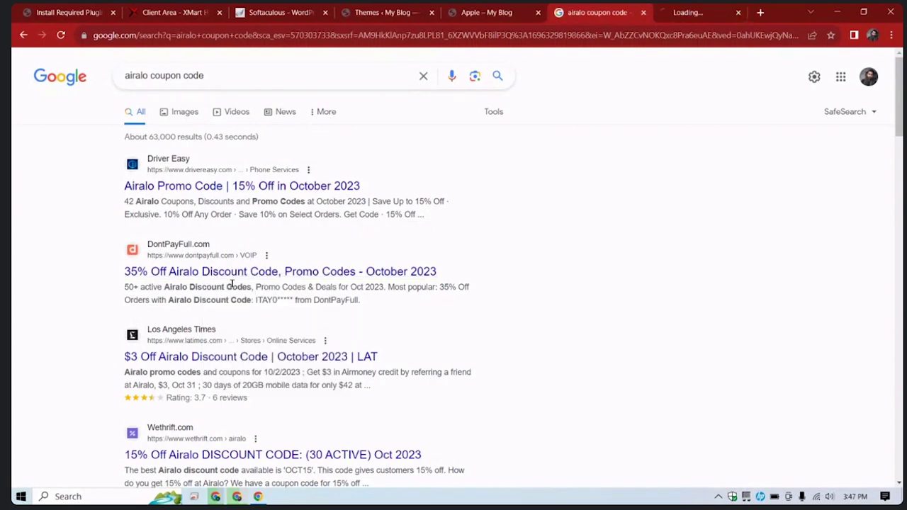
click(688, 12)
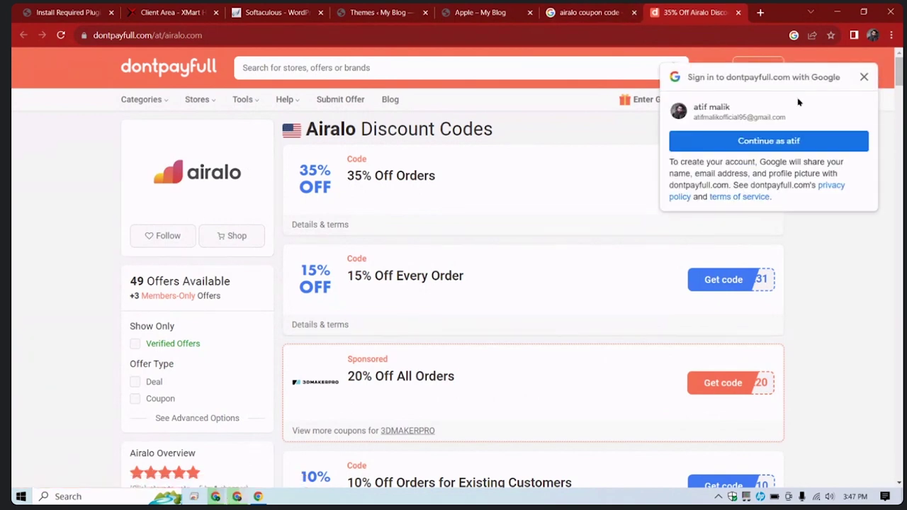
click(864, 76)
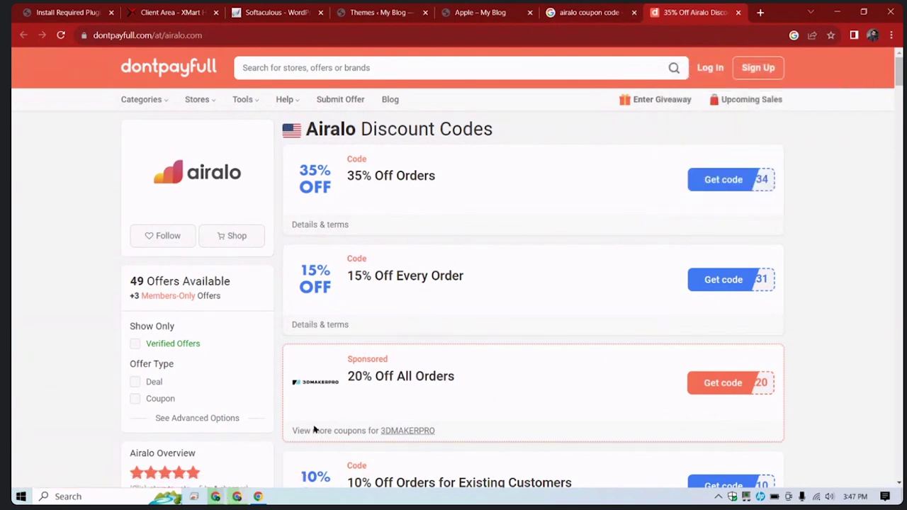
click(214, 497)
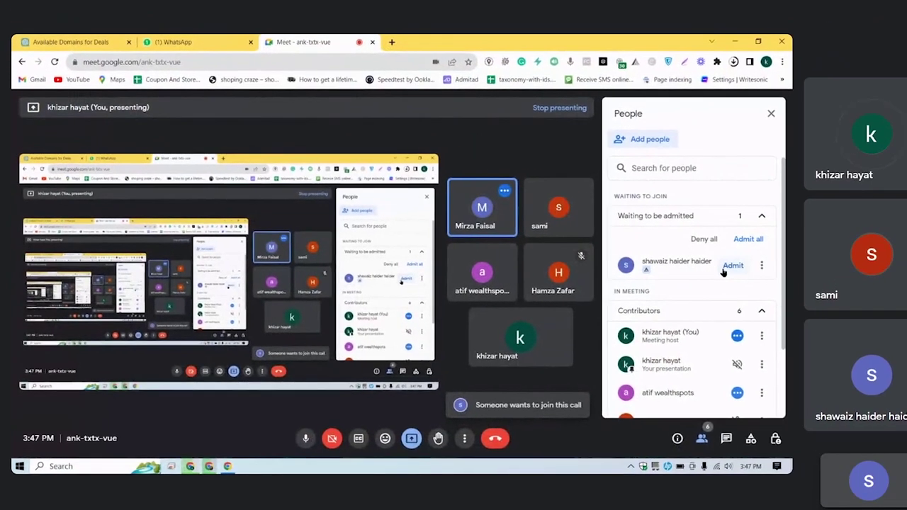
- Admit the waiting participant, then close the People panel and the whiteboard announcement
click(825, 272)
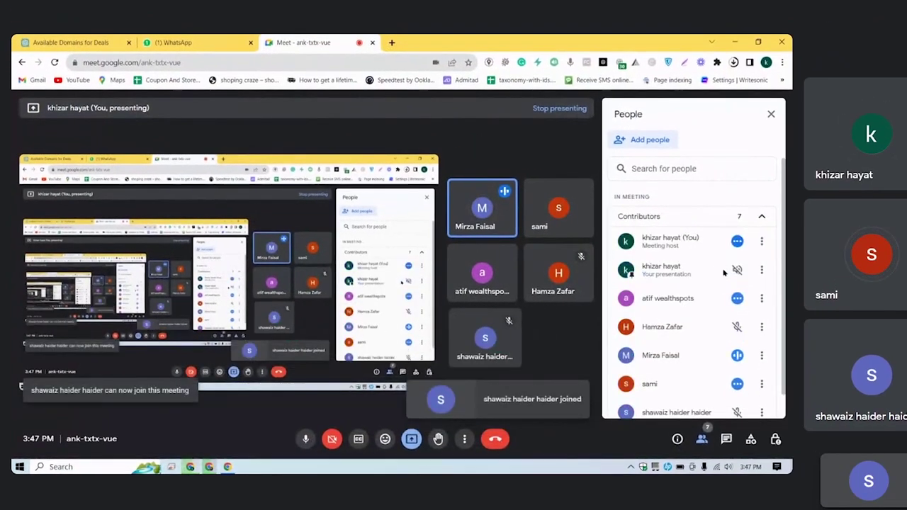
click(771, 113)
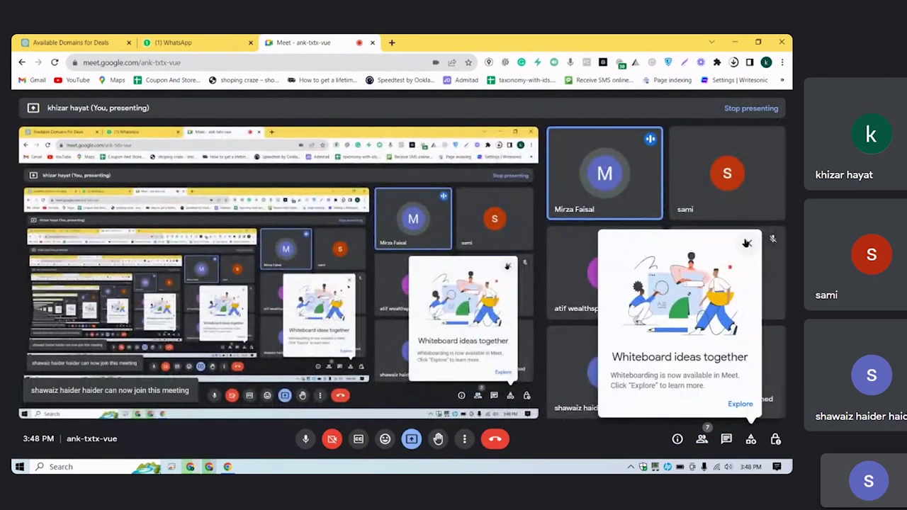
click(749, 243)
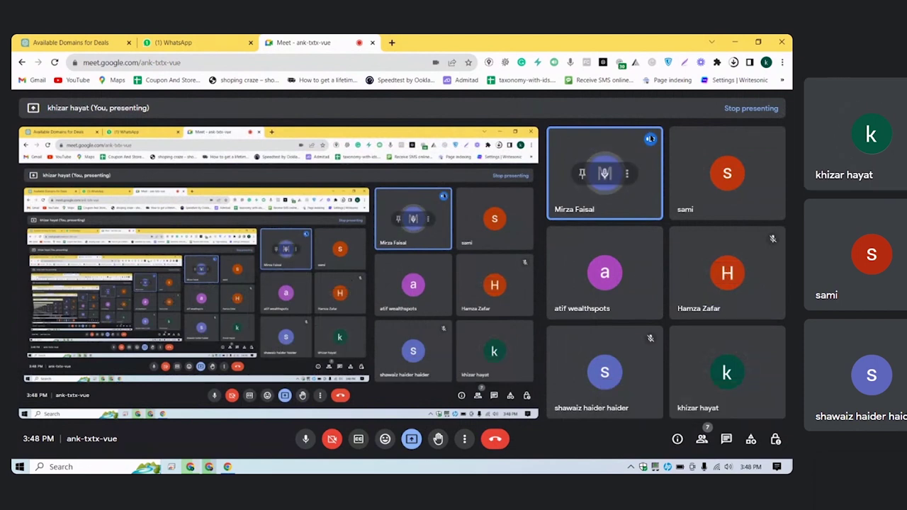
- Cancel the mute-for-everyone dialog and switch back to the DontPayFull browser window
click(605, 174)
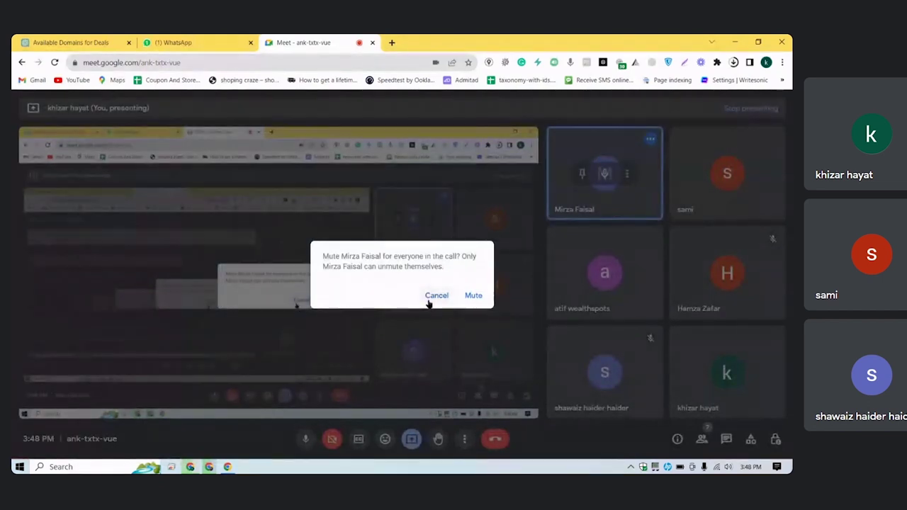
click(433, 297)
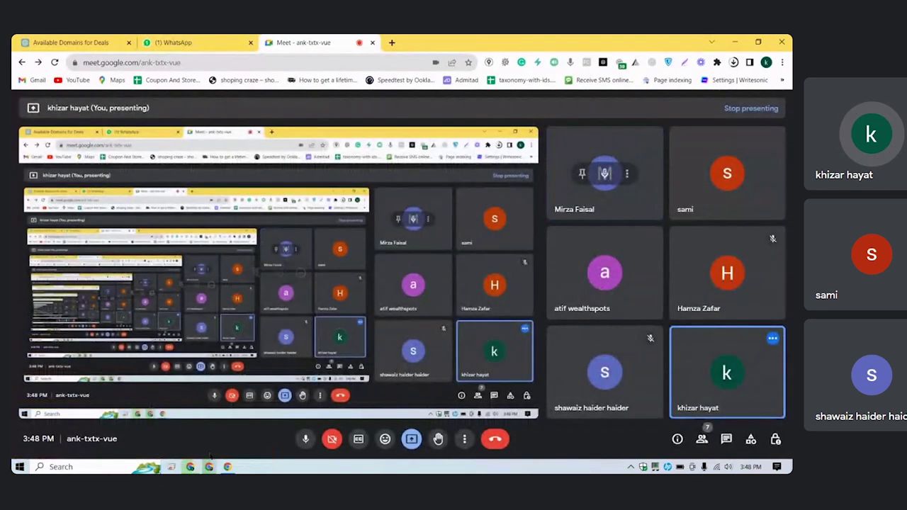
key(alt+Tab)
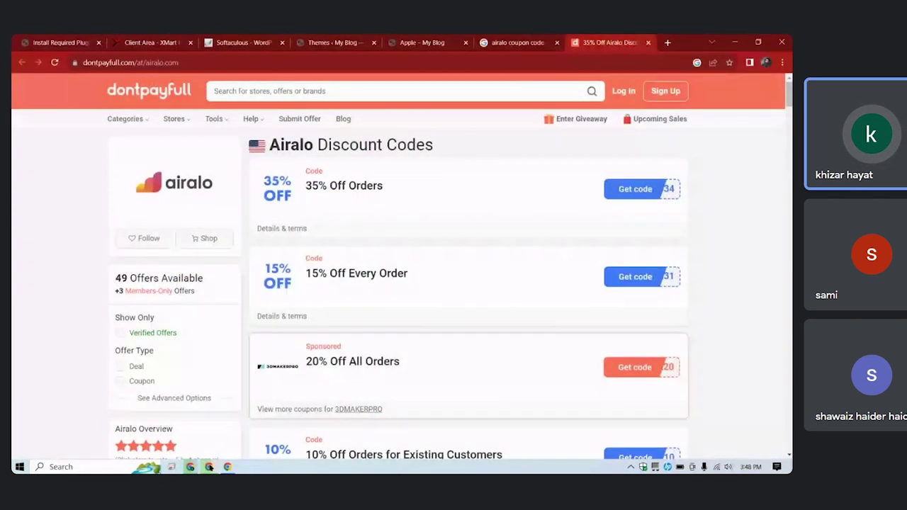
- Open Driver Easy's Airalo Coupons and Promo Codes result in a new tab and view it
click(517, 43)
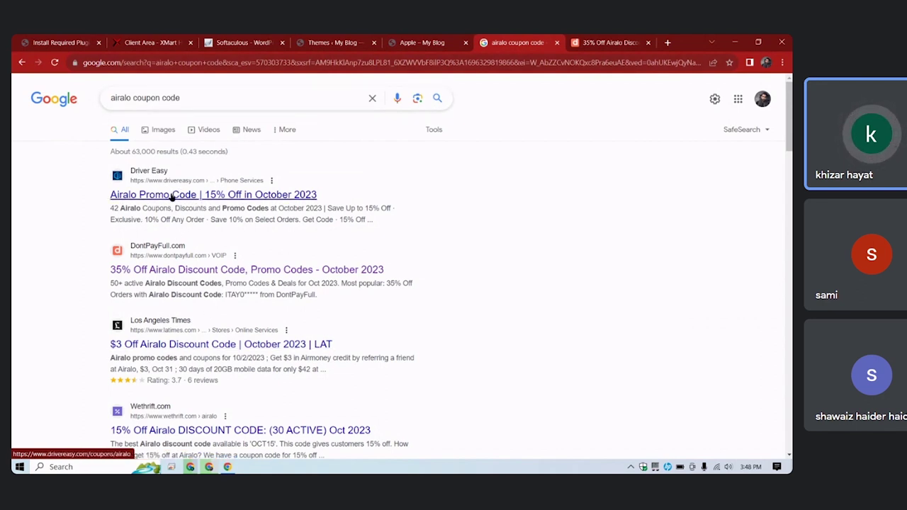
right_click(172, 198)
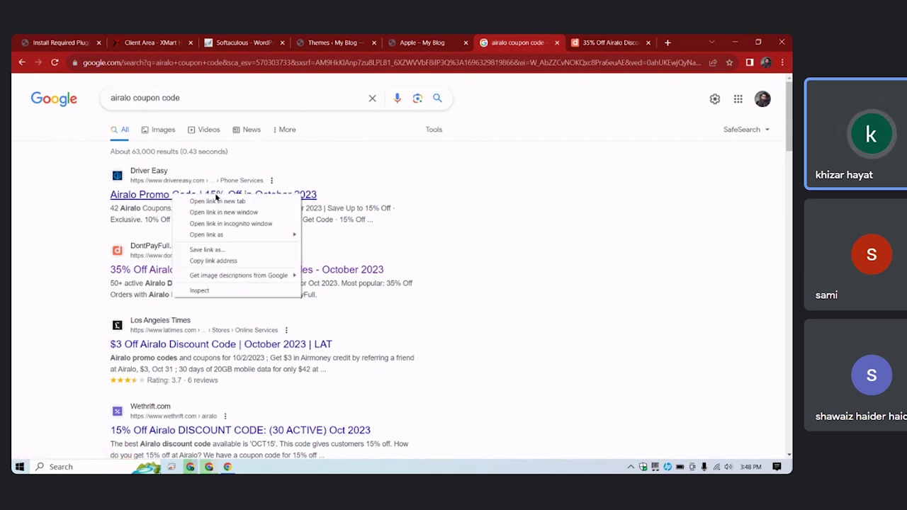
click(227, 202)
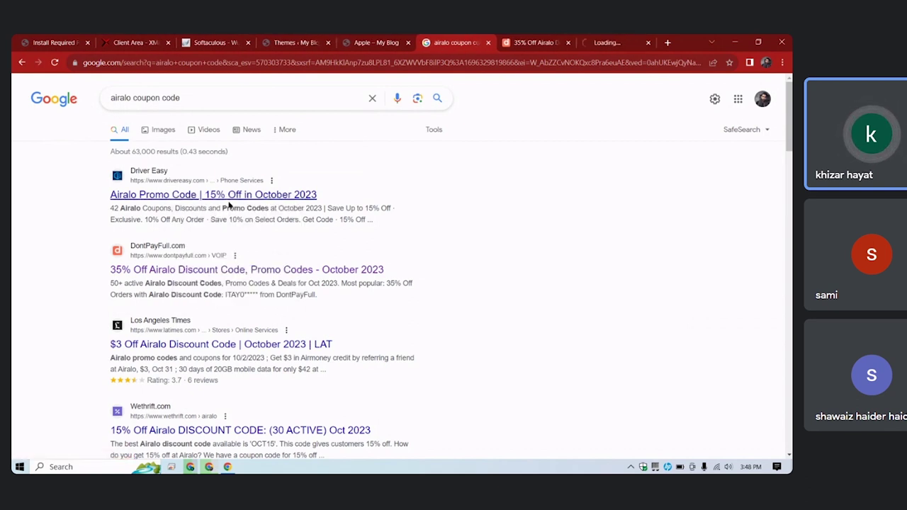
click(614, 41)
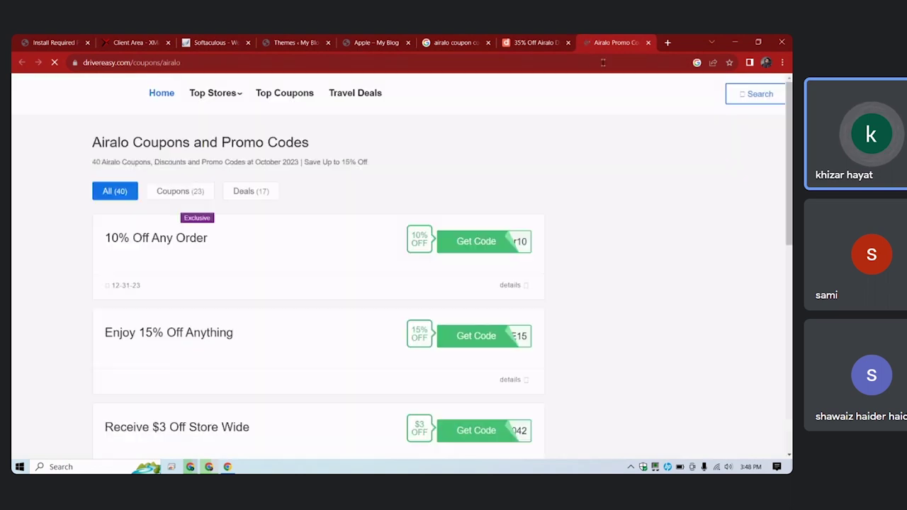
- Filter Driver Easy's Airalo offers from Coupons (23) to Deals (17), then return to the Google results
click(439, 44)
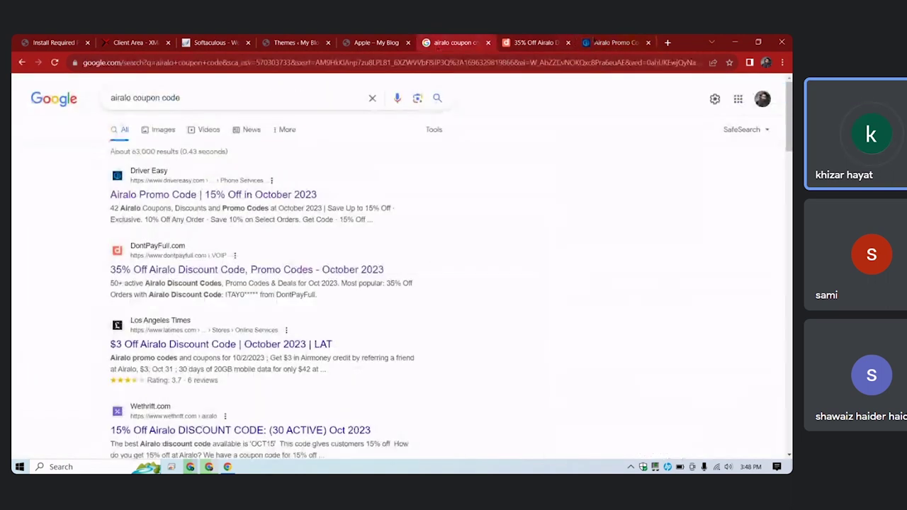
click(600, 41)
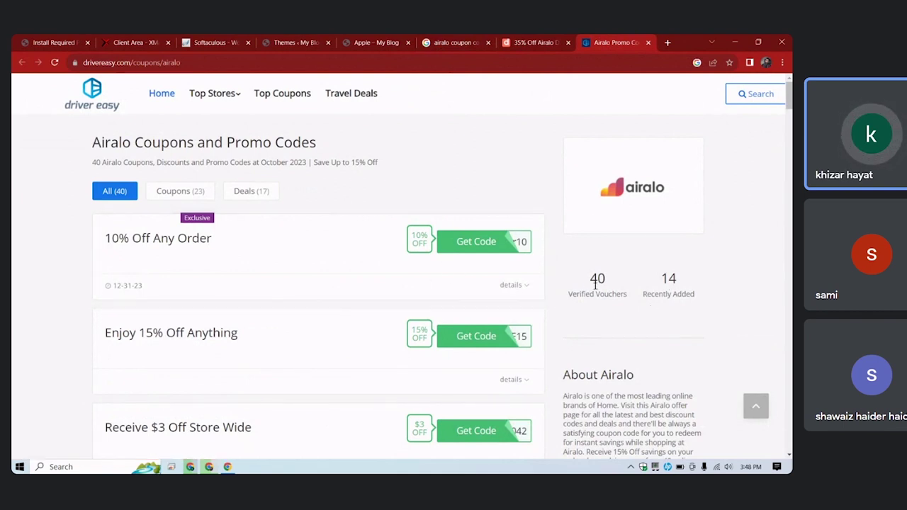
scroll(519, 263, down, 5)
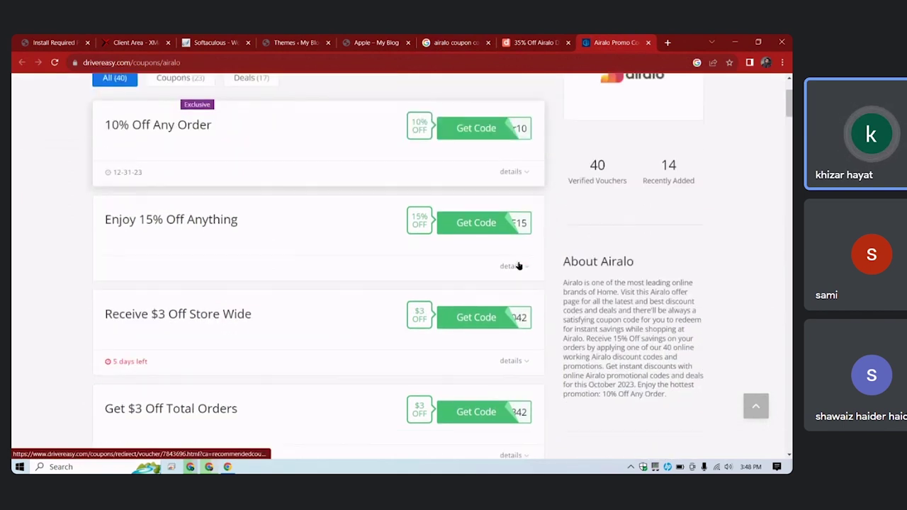
scroll(519, 263, up, 5)
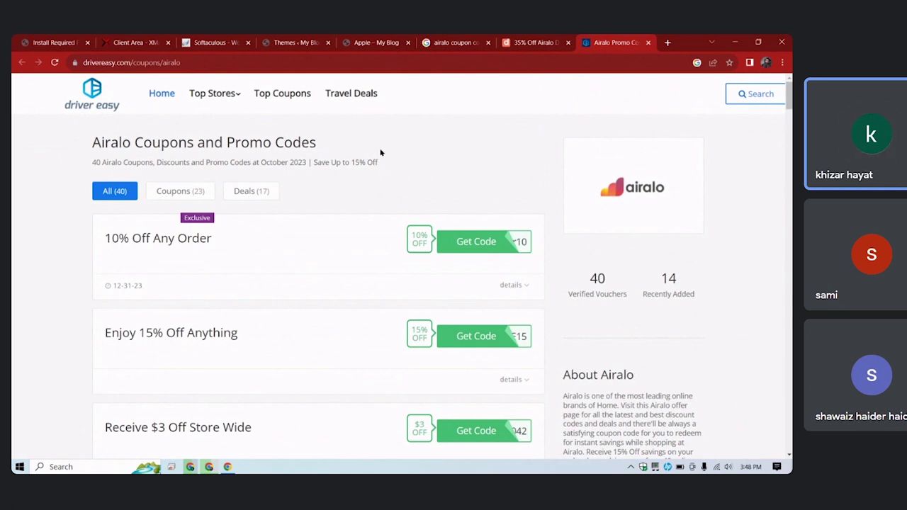
click(201, 191)
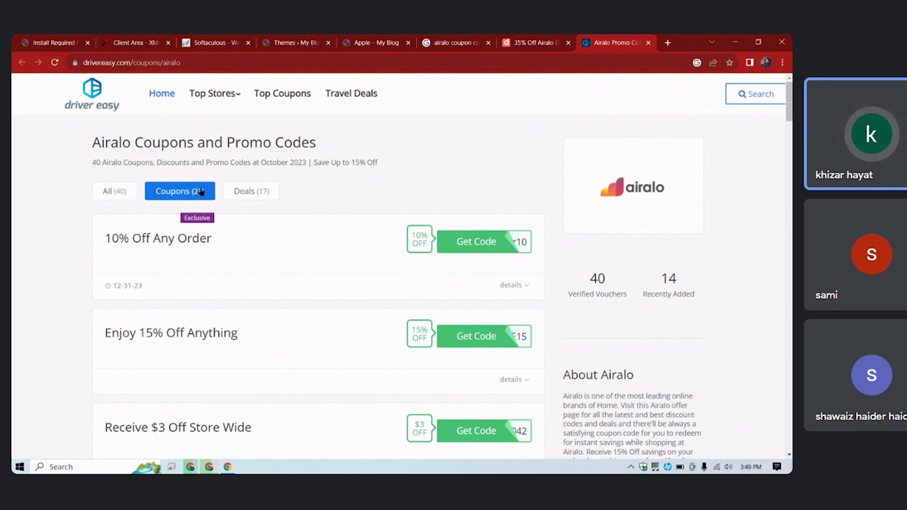
click(246, 193)
scroll(282, 277, down, 8)
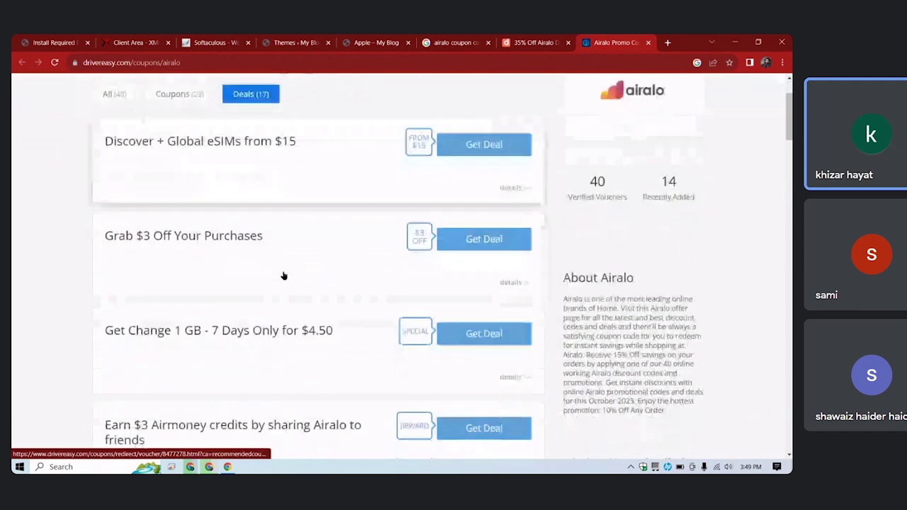
scroll(282, 277, up, 9)
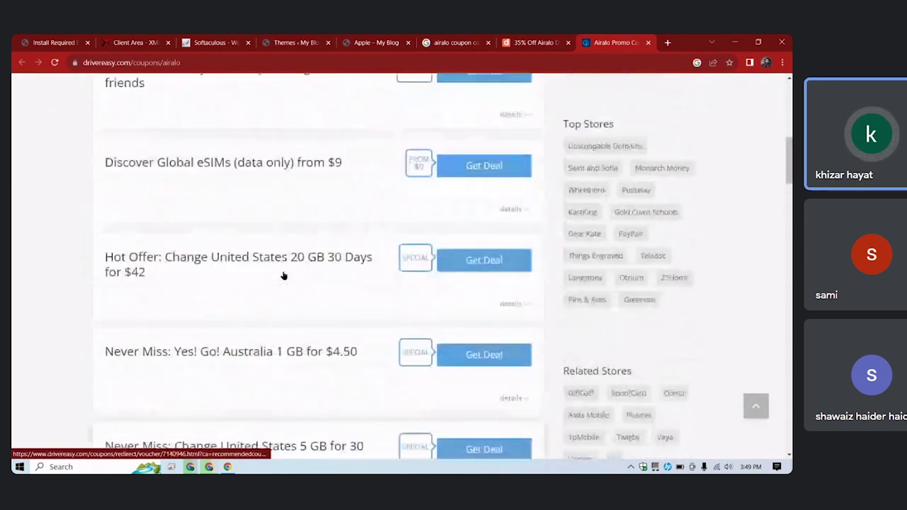
click(532, 42)
click(446, 42)
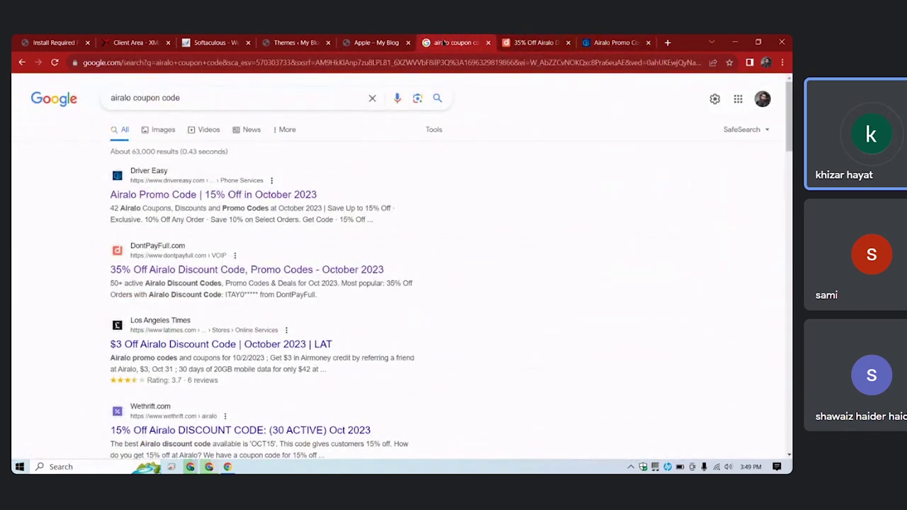
click(517, 44)
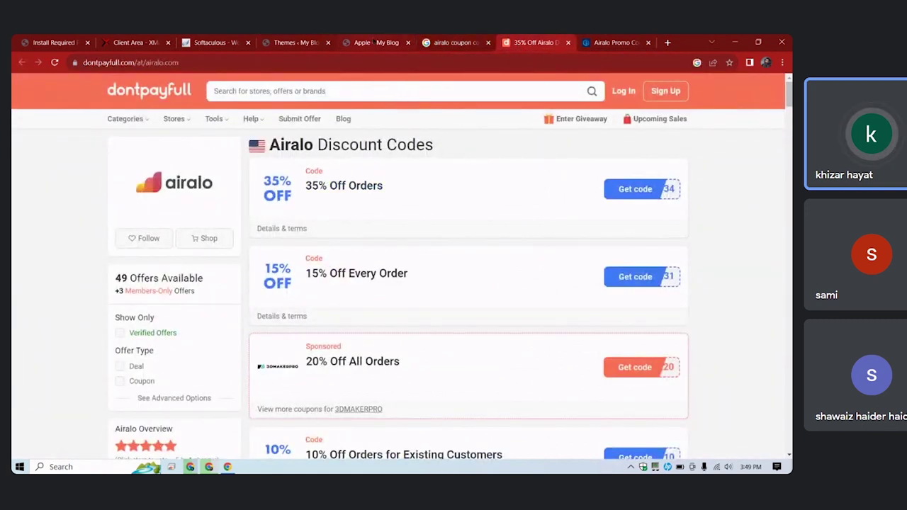
click(372, 42)
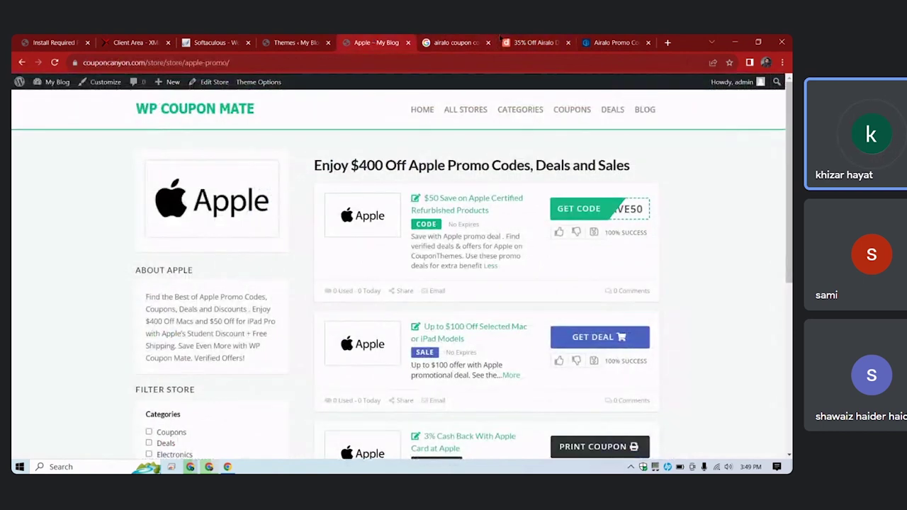
scroll(416, 322, down, 3)
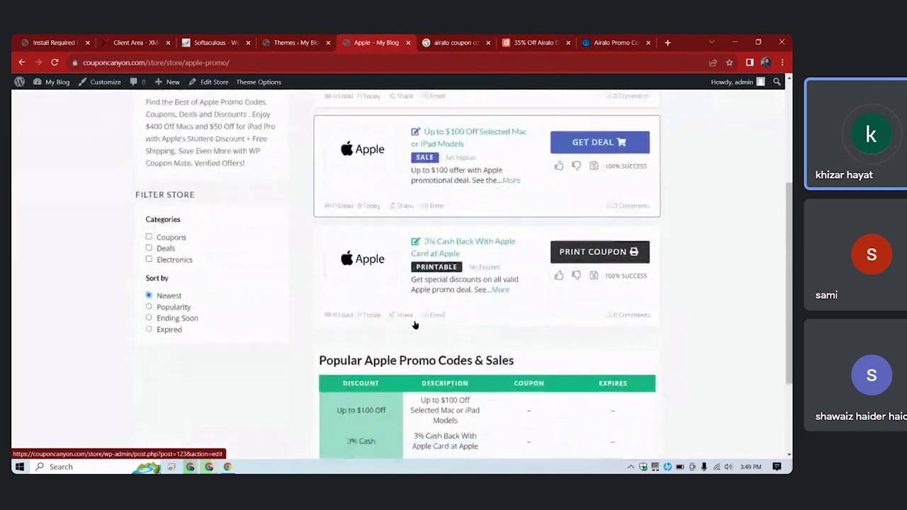
scroll(416, 324, up, 2)
scroll(416, 324, up, 1)
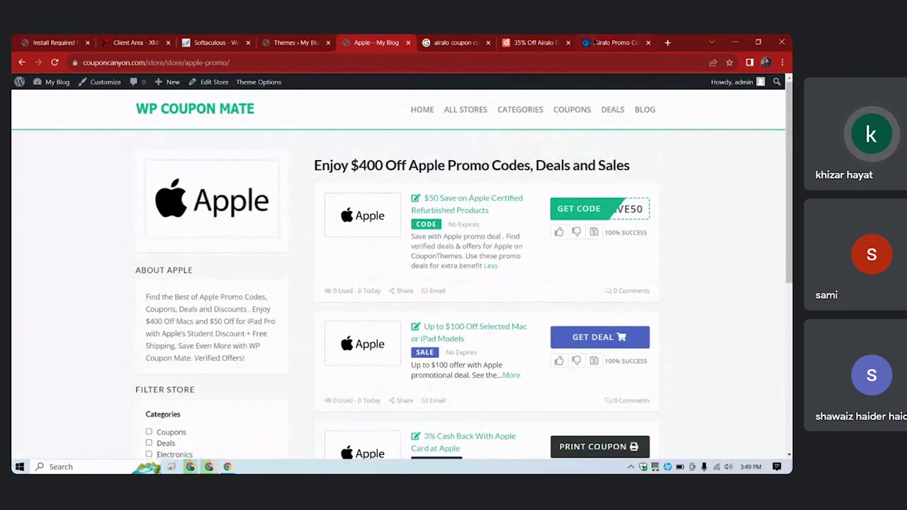
click(595, 43)
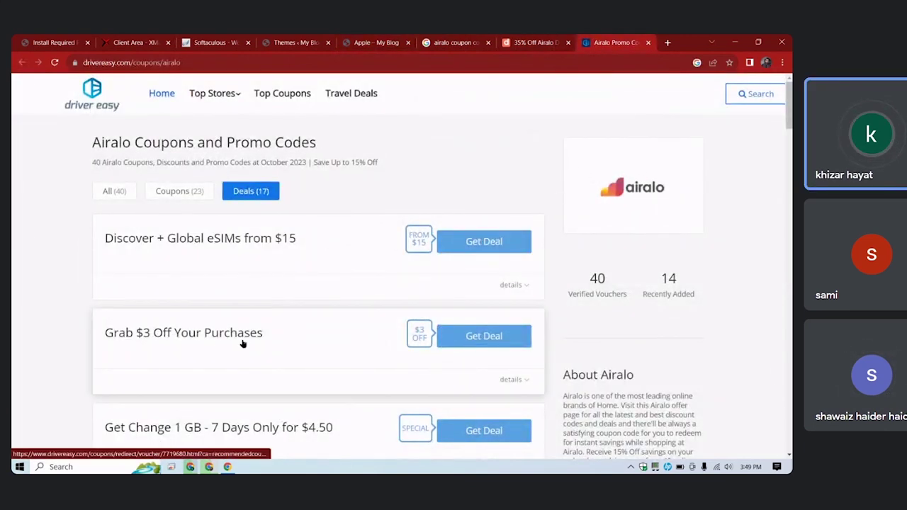
scroll(242, 343, down, 3)
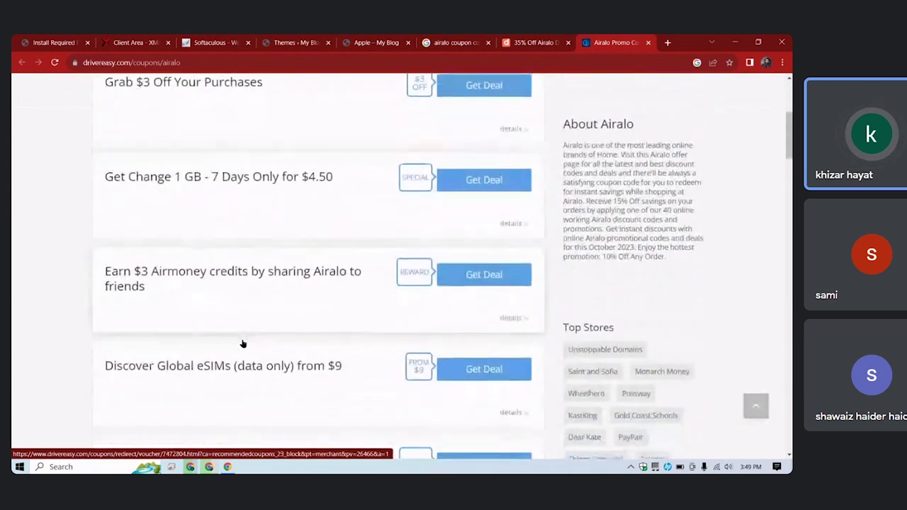
scroll(242, 343, up, 5)
click(524, 42)
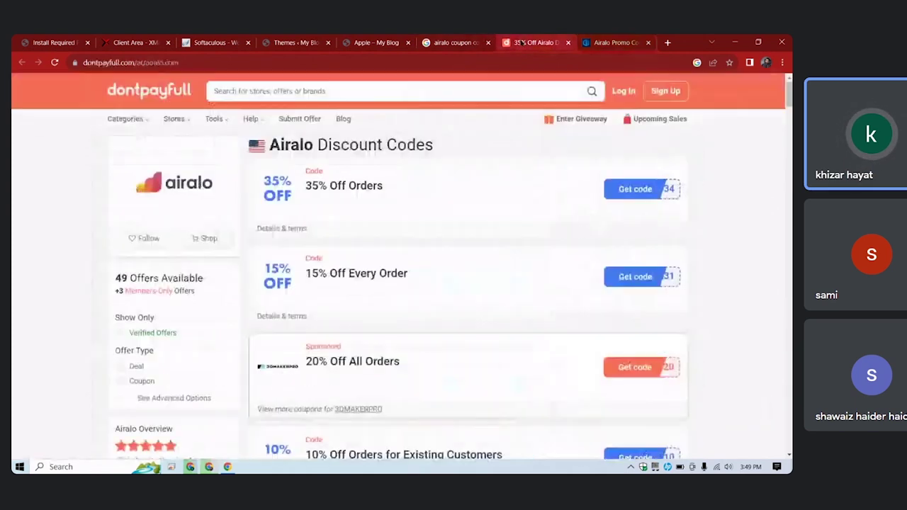
click(625, 44)
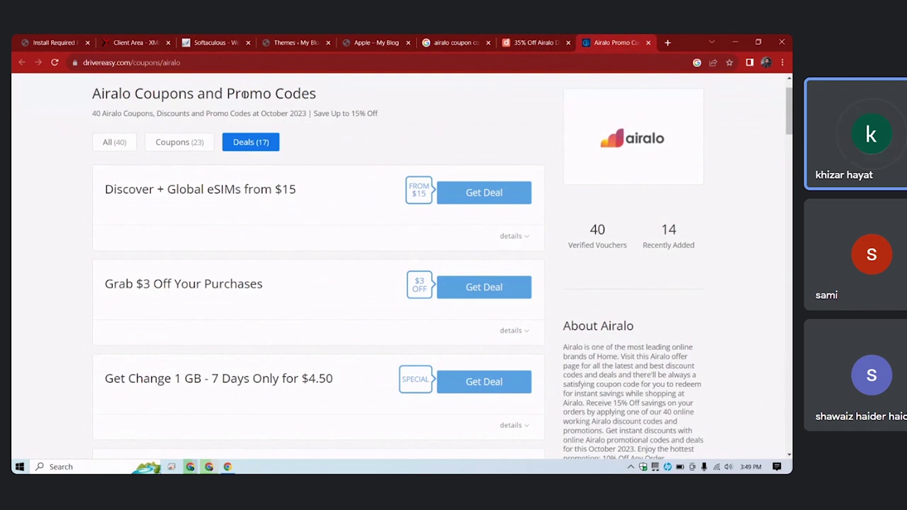
click(445, 43)
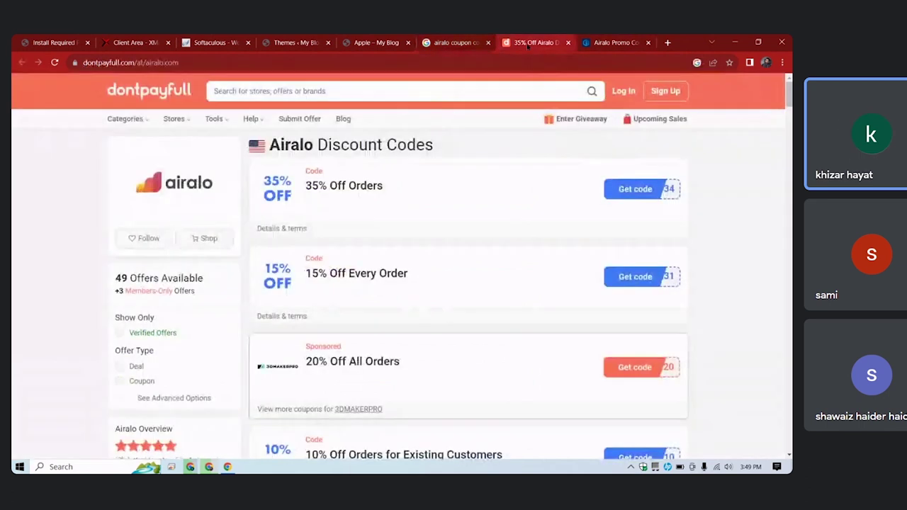
click(528, 44)
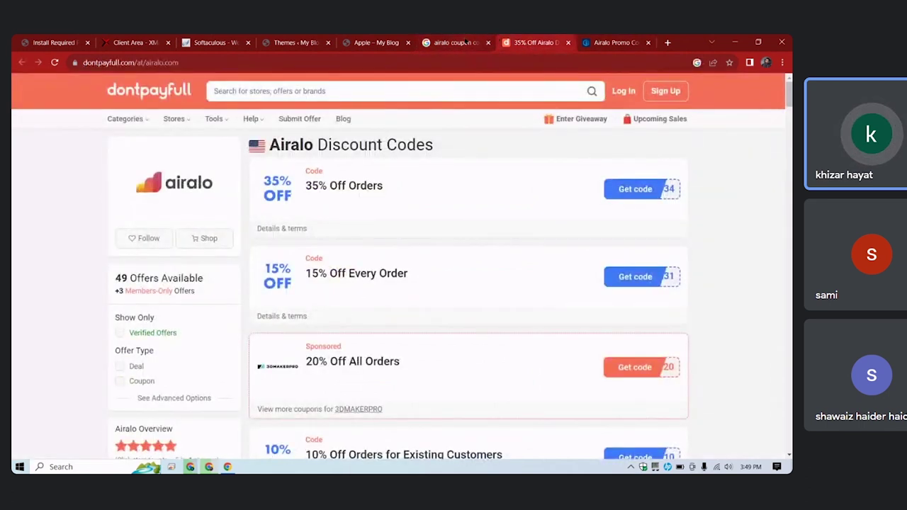
click(466, 43)
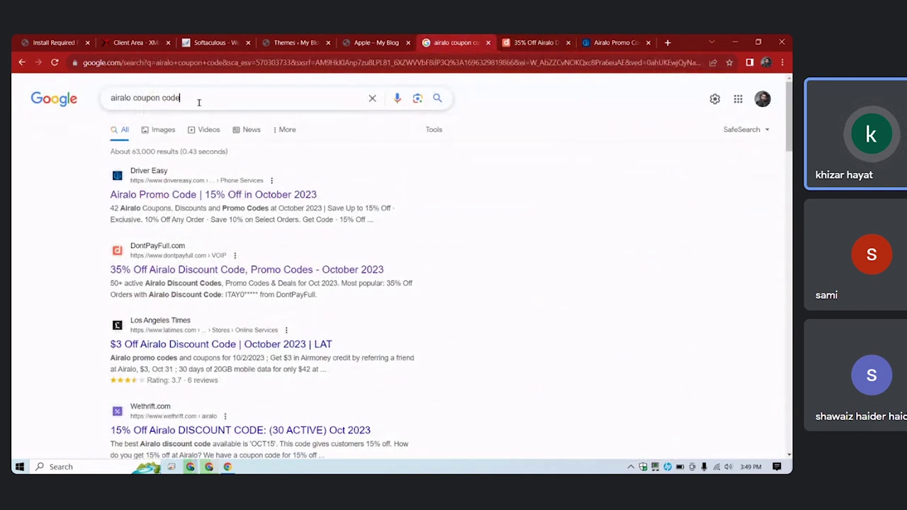
- Change the query from 'airalo coupon code' to 'airalo discount code' and search it
drag(200, 102, 109, 102)
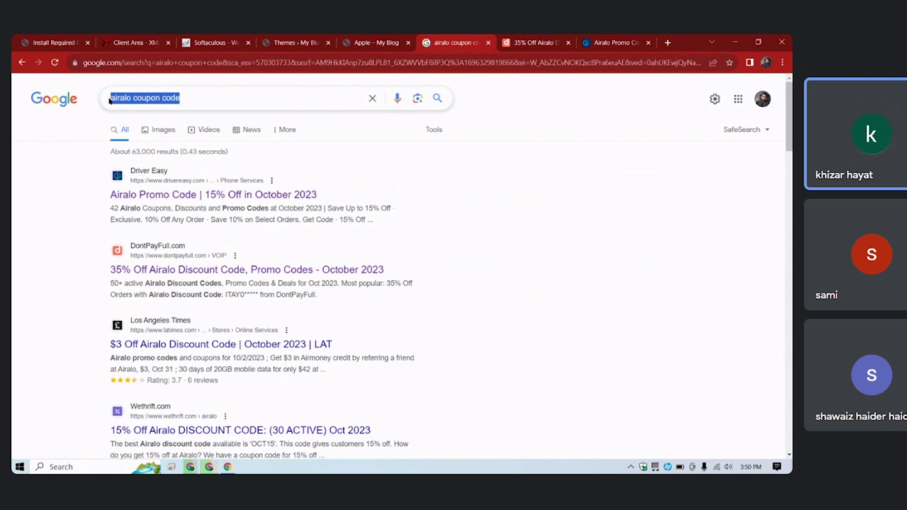
click(232, 98)
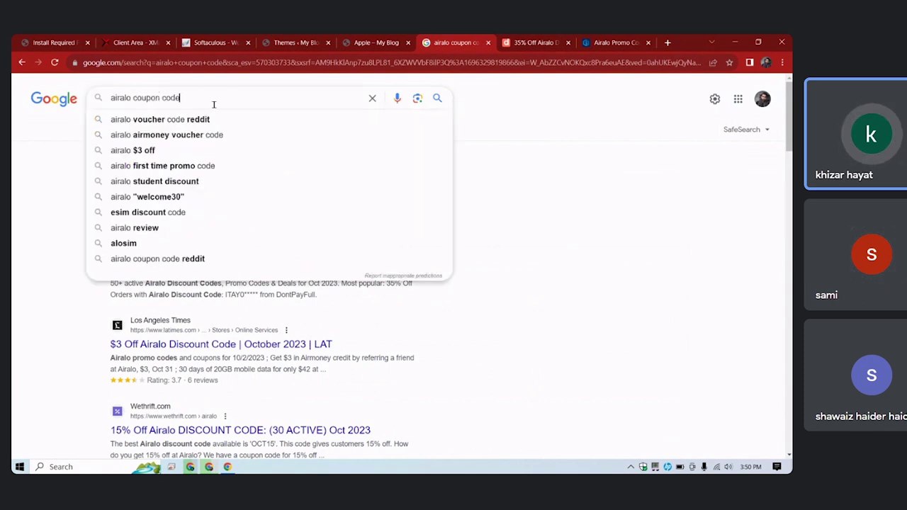
key(BackSpace)
key(BackSpace)
key(BackSpace)
key(BackSpace)
key(BackSpace)
key(BackSpace)
key(BackSpace)
key(BackSpace)
key(BackSpace)
key(BackSpace)
key(BackSpace)
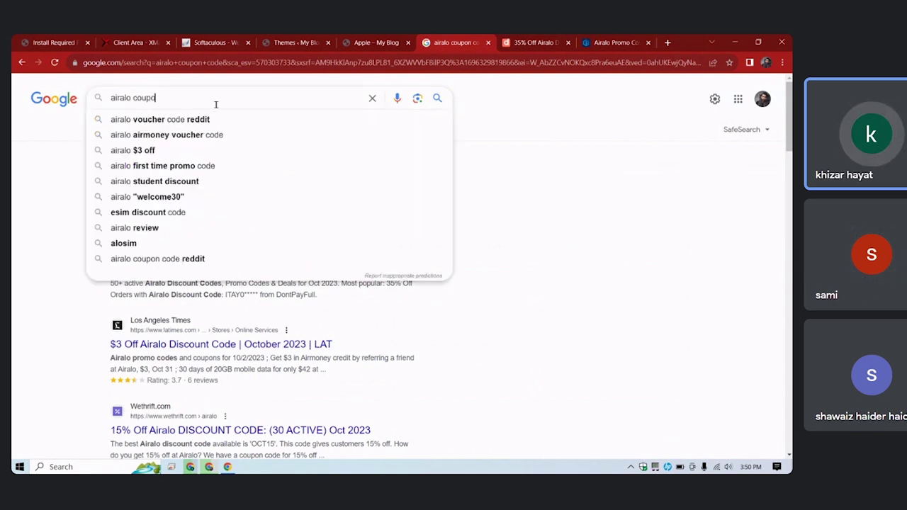
text(d)
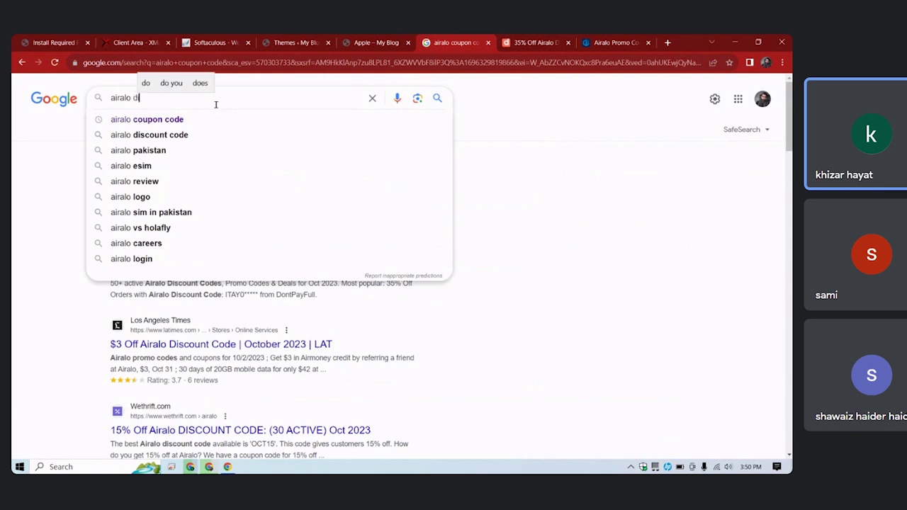
text(iscount)
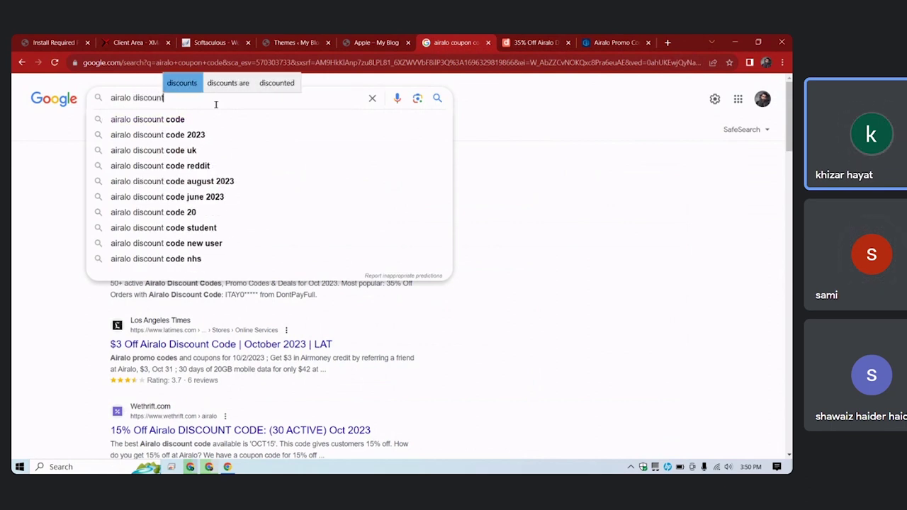
click(179, 120)
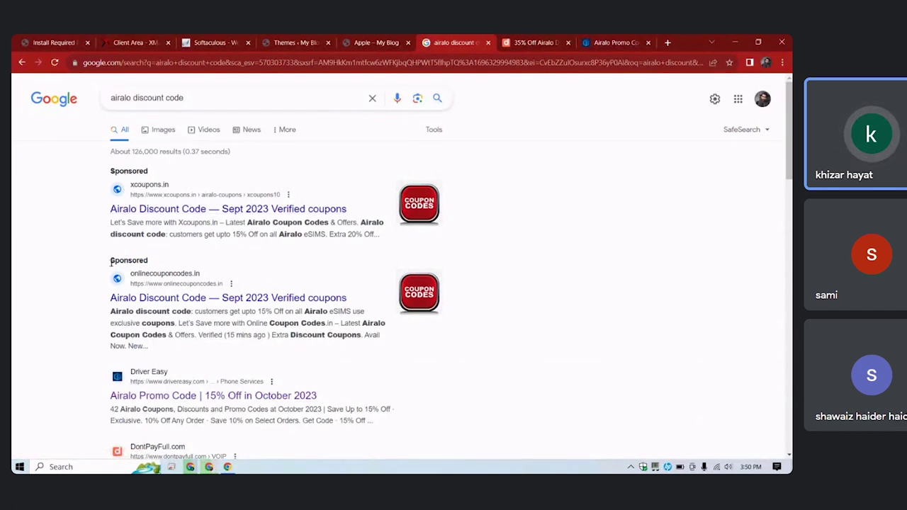
drag(111, 262, 157, 264)
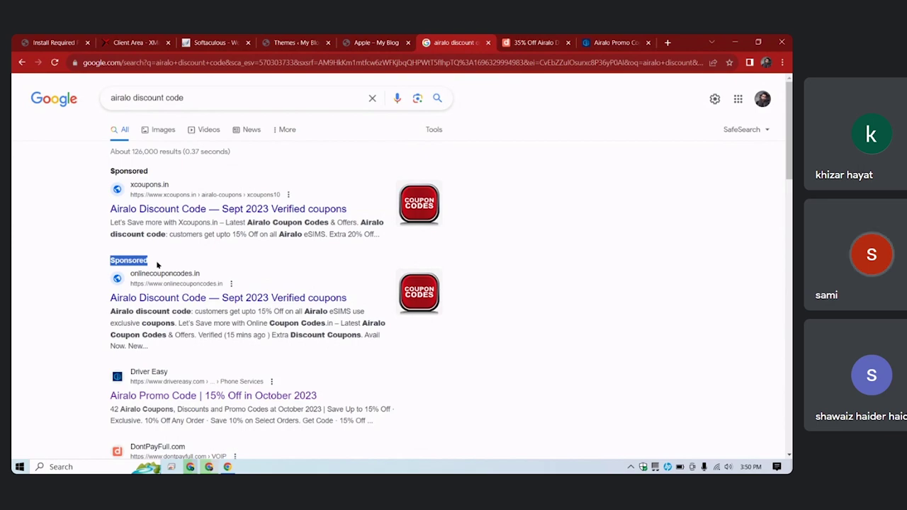
click(157, 265)
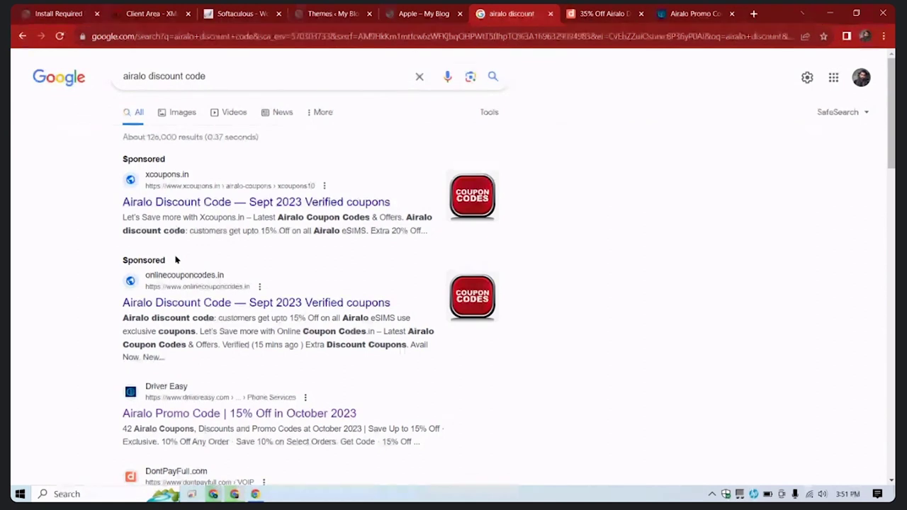
click(335, 78)
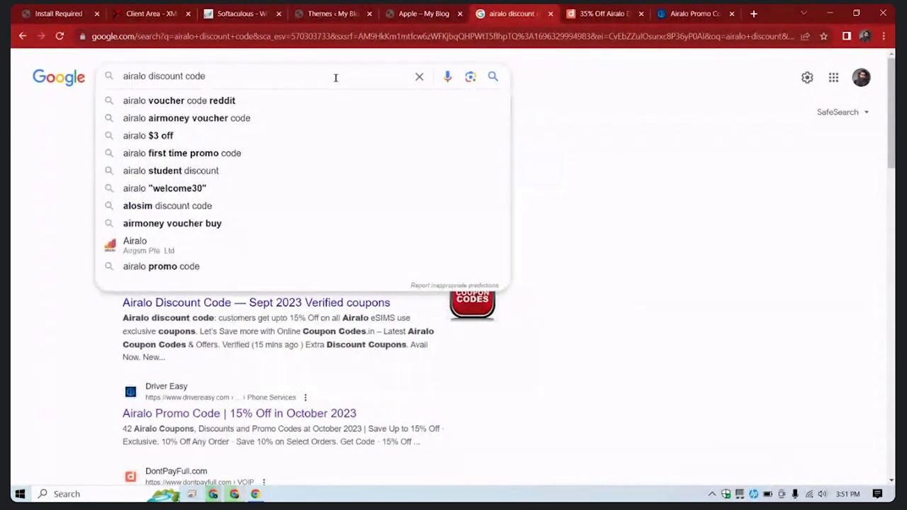
click(745, 199)
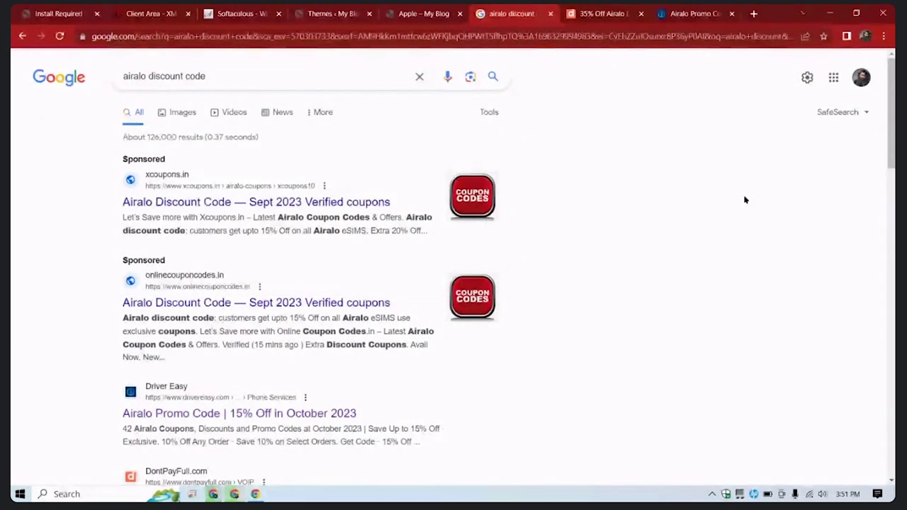
click(339, 71)
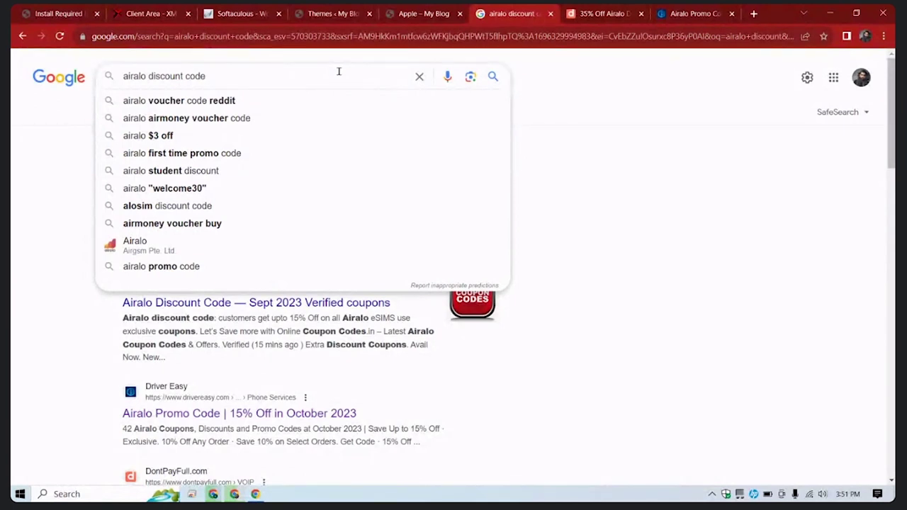
click(616, 77)
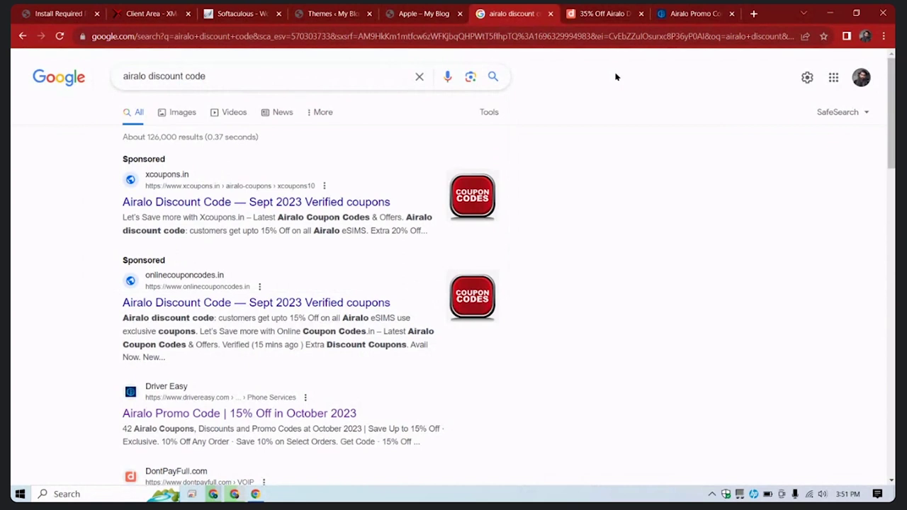
drag(236, 76, 111, 85)
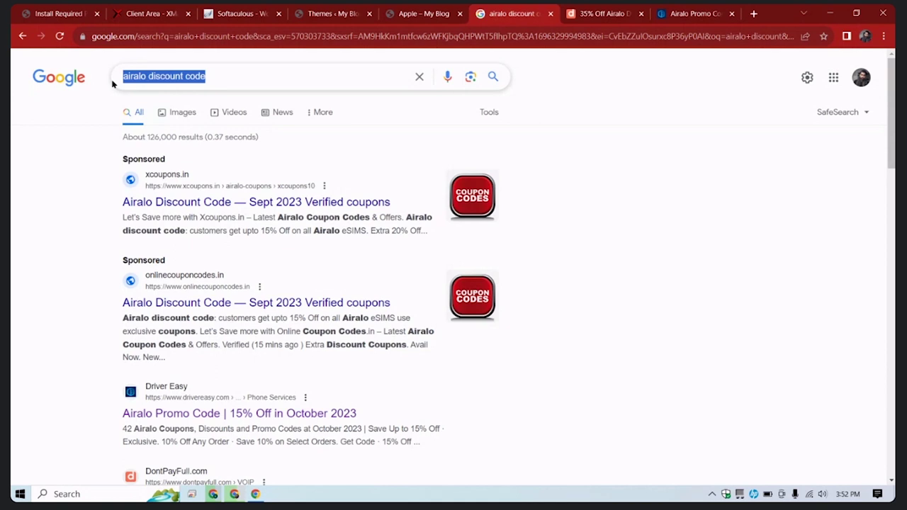
click(227, 80)
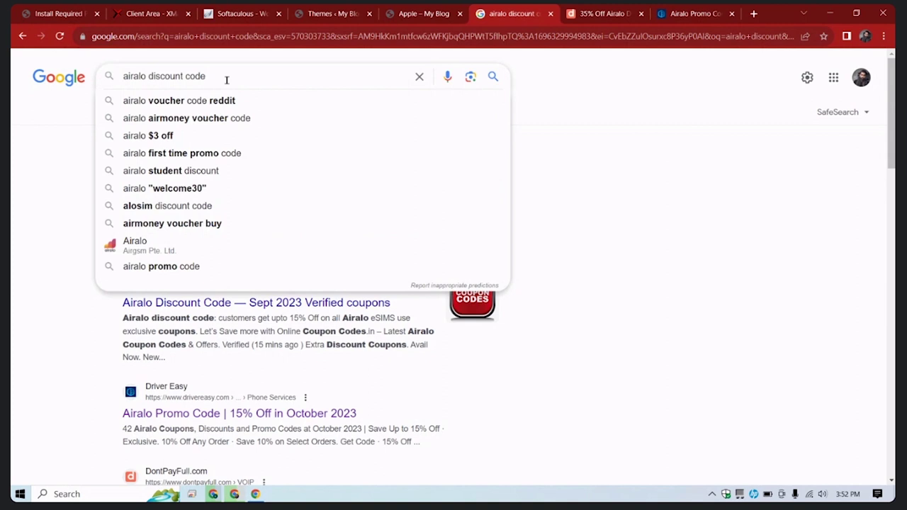
click(562, 170)
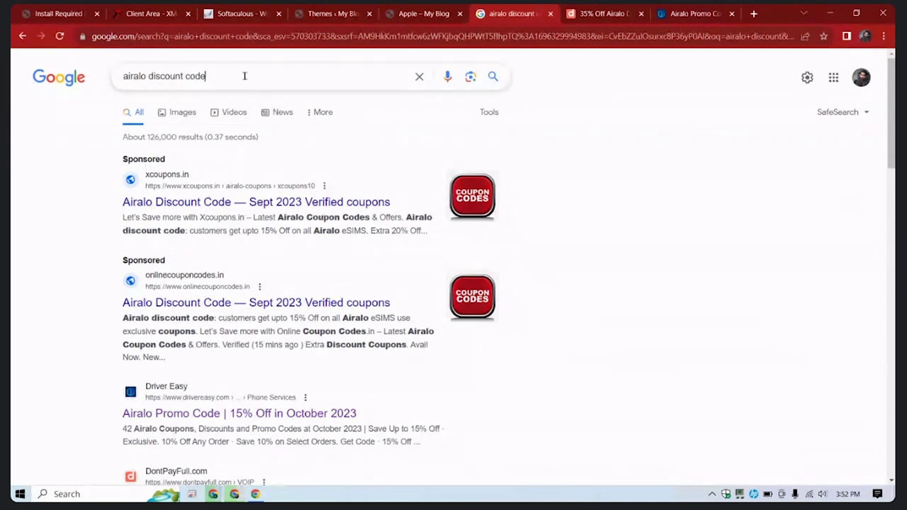
drag(244, 76, 113, 67)
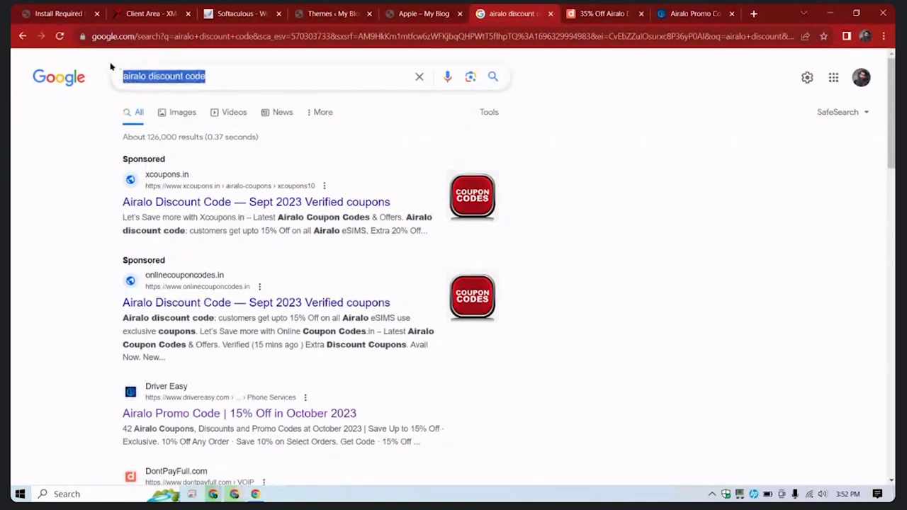
click(231, 82)
click(63, 209)
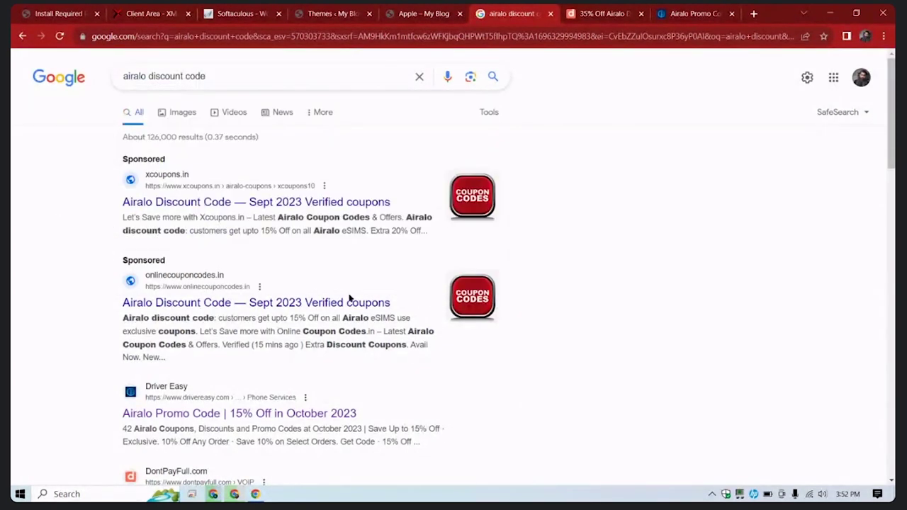
scroll(406, 345, down, 5)
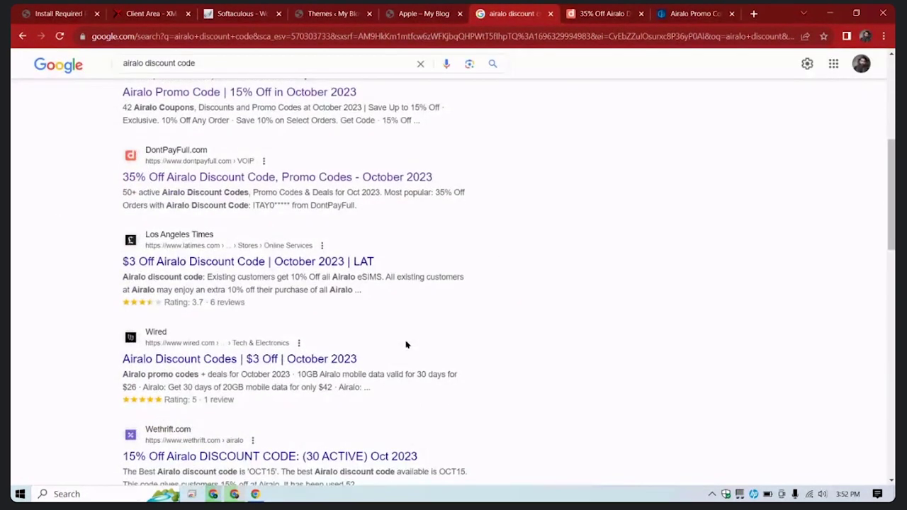
scroll(406, 345, down, 10)
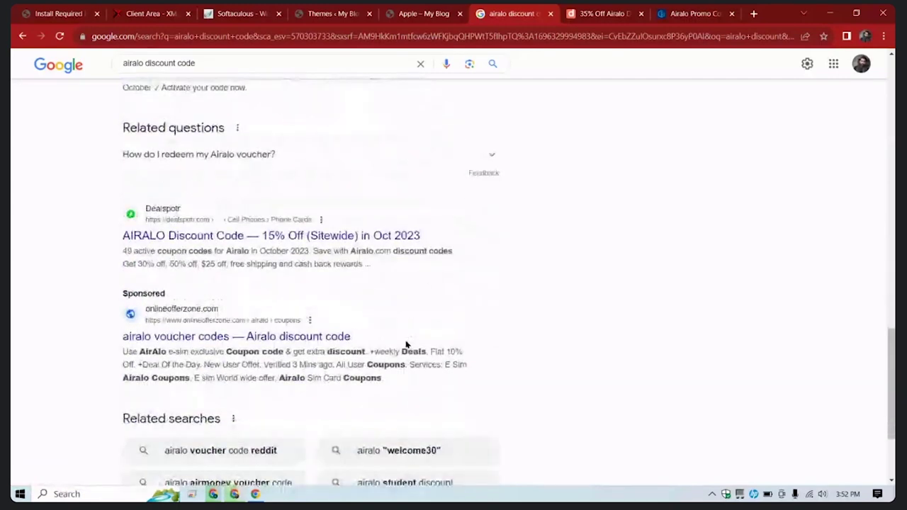
scroll(406, 345, down, 2)
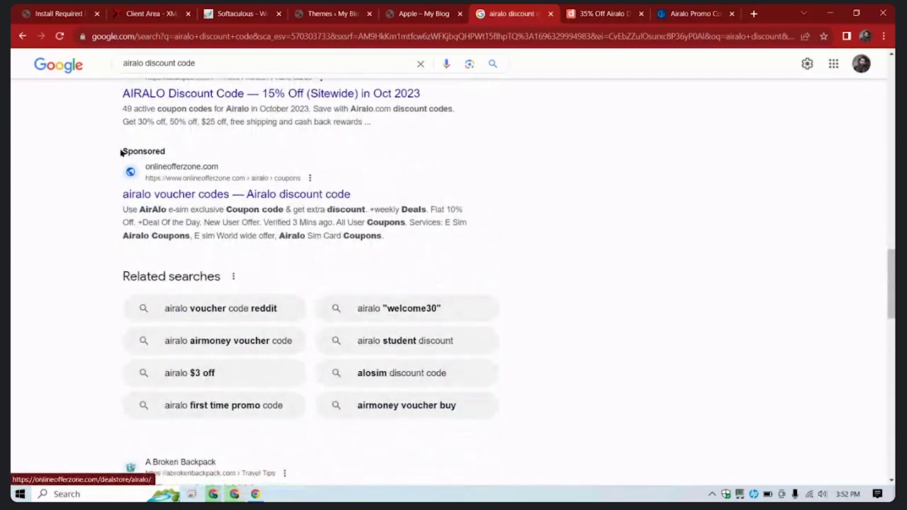
drag(170, 153, 111, 150)
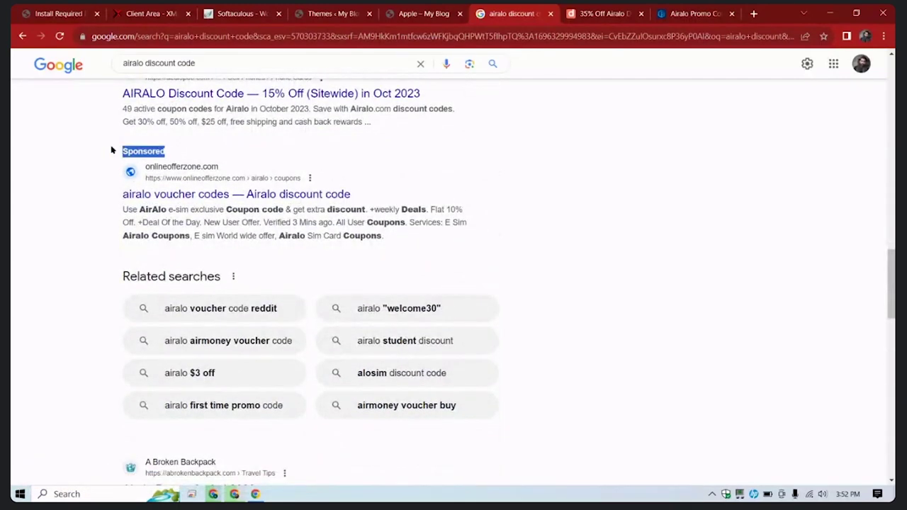
click(135, 151)
scroll(135, 152, down, 10)
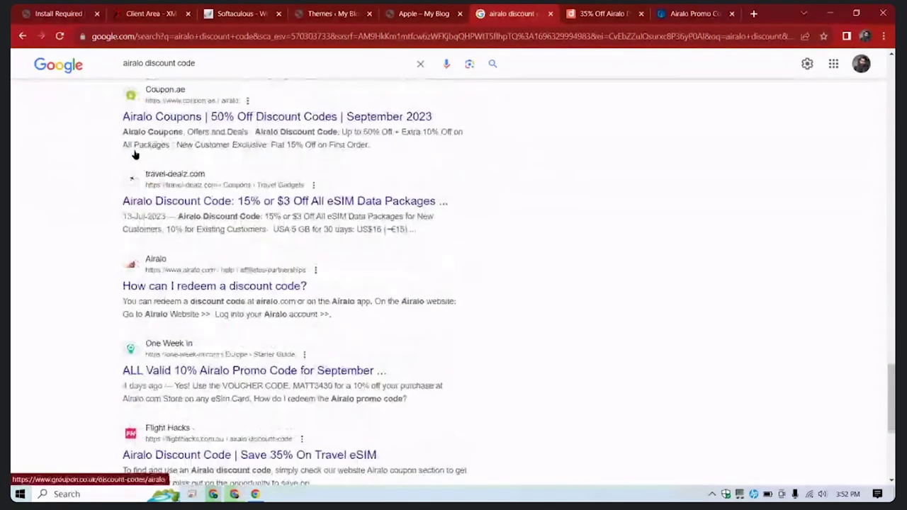
scroll(135, 154, down, 4)
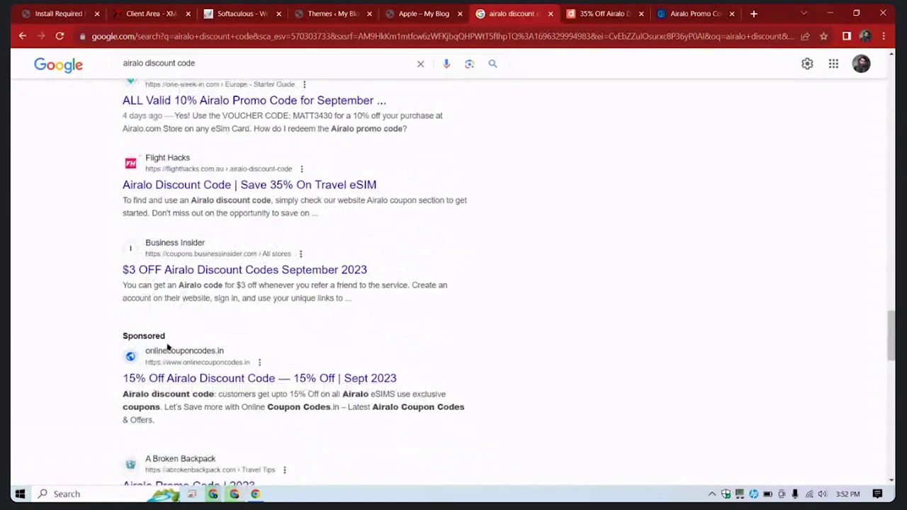
scroll(192, 340, down, 6)
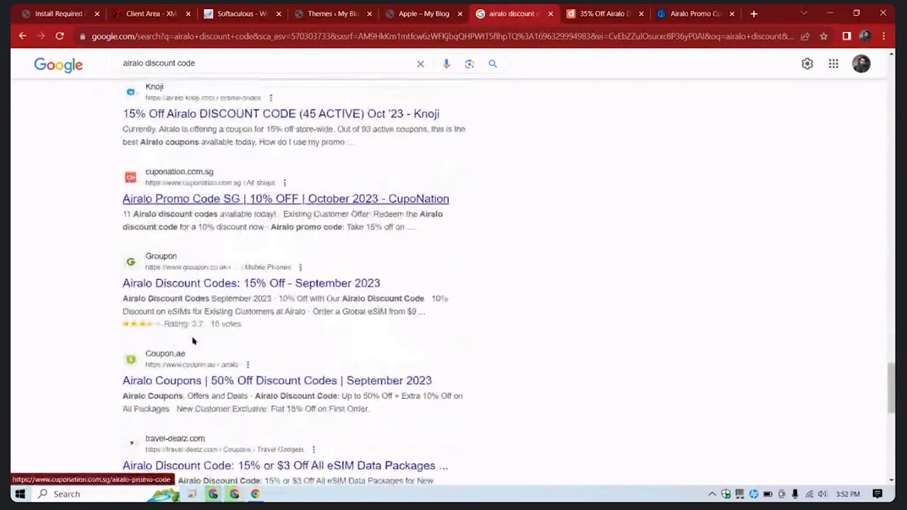
scroll(192, 341, down, 8)
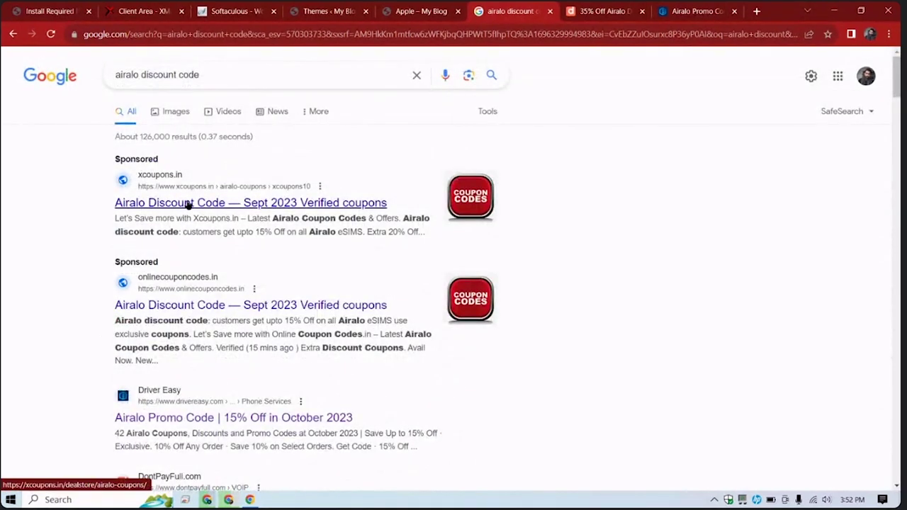
- Open the sponsored xcoupons.in Airalo result and reveal its New User Offer code
click(189, 205)
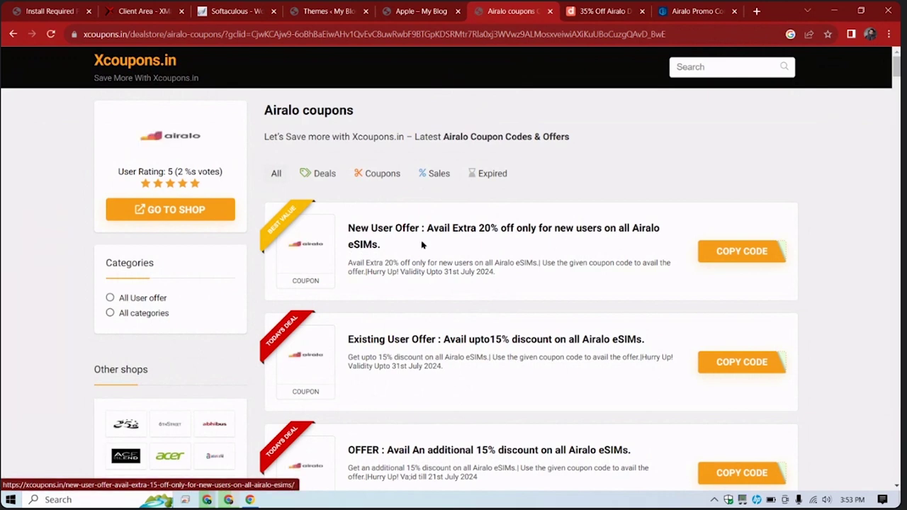
click(498, 230)
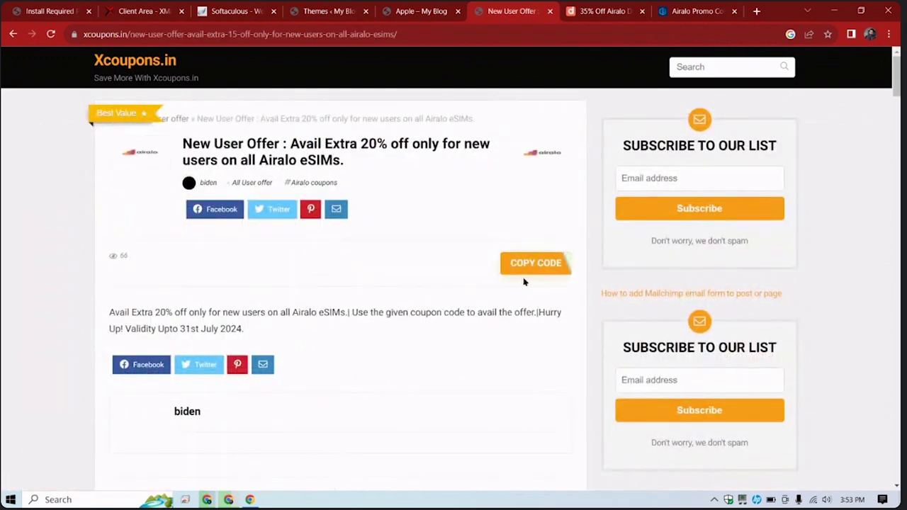
click(536, 265)
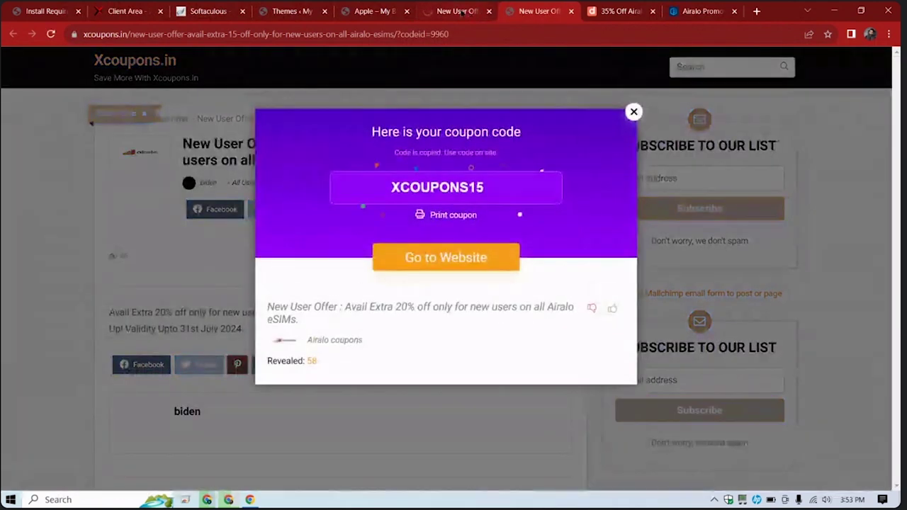
- Copy the coupon code XCOUPONS15, then switch to the Airalo homepage
click(457, 10)
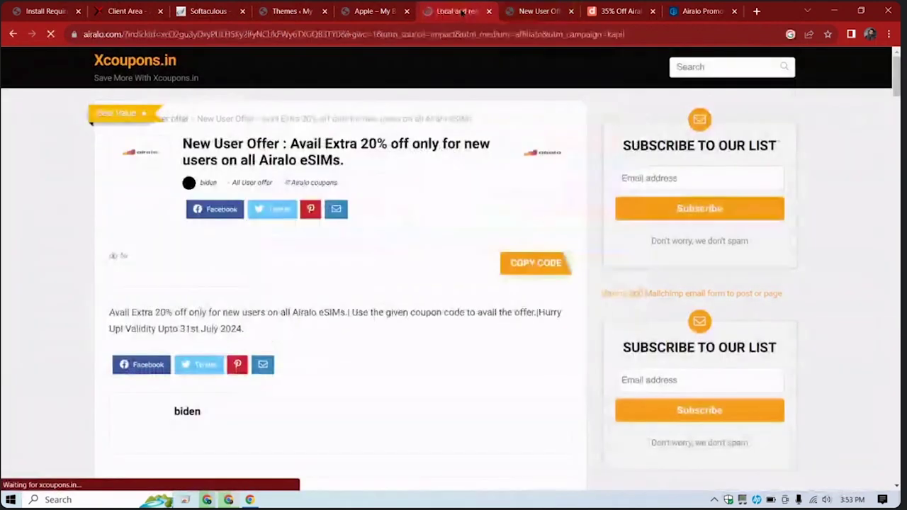
click(533, 11)
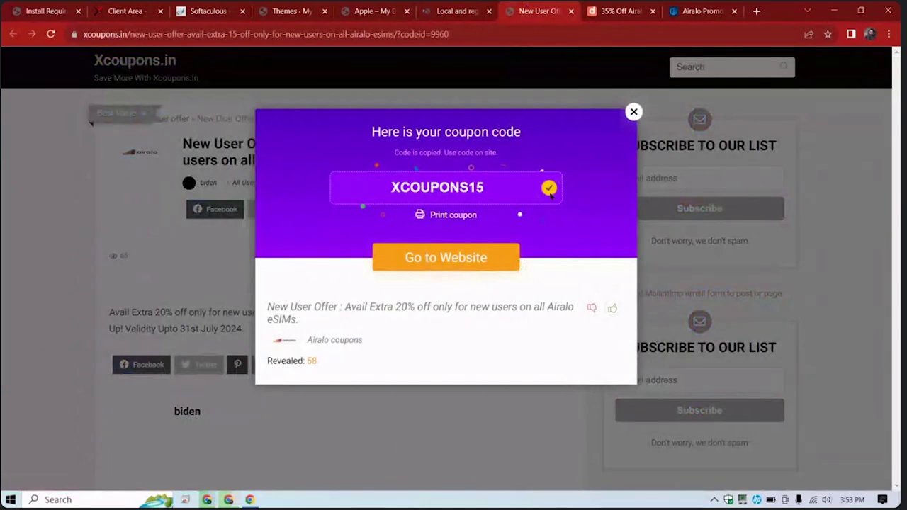
double_click(447, 186)
right_click(460, 187)
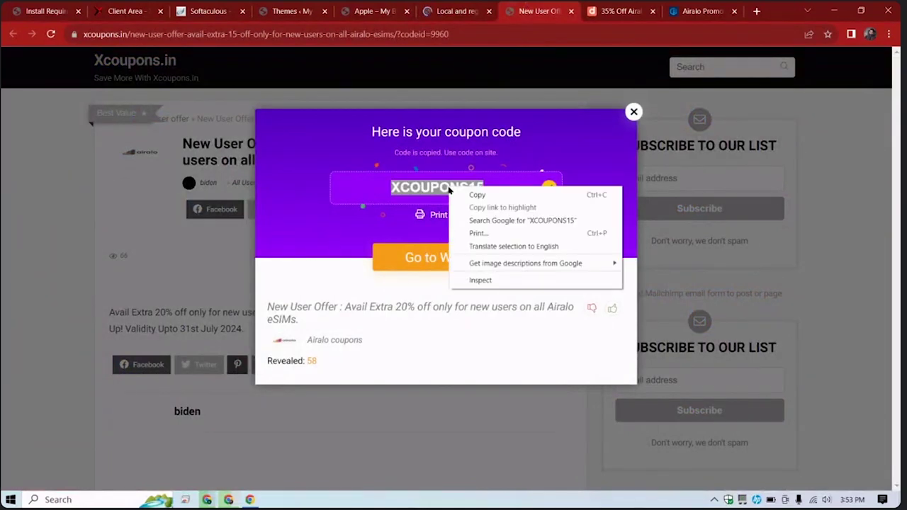
click(470, 192)
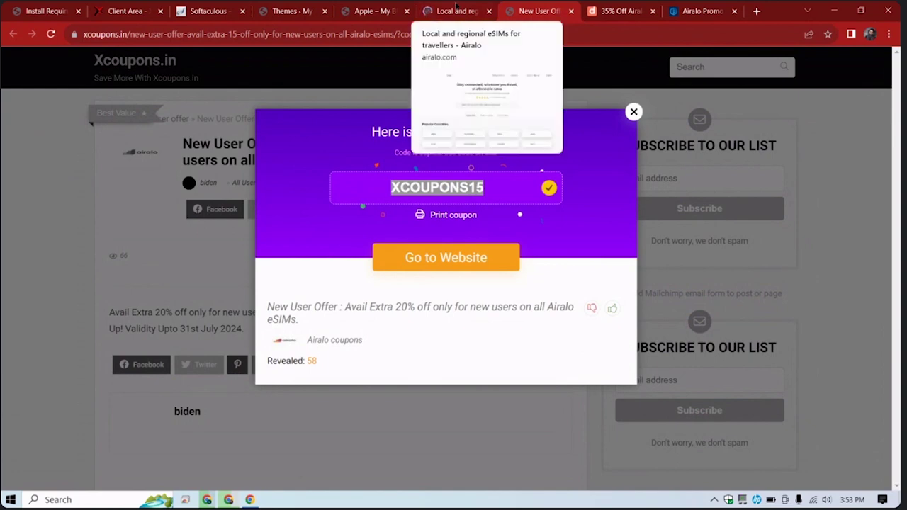
click(456, 9)
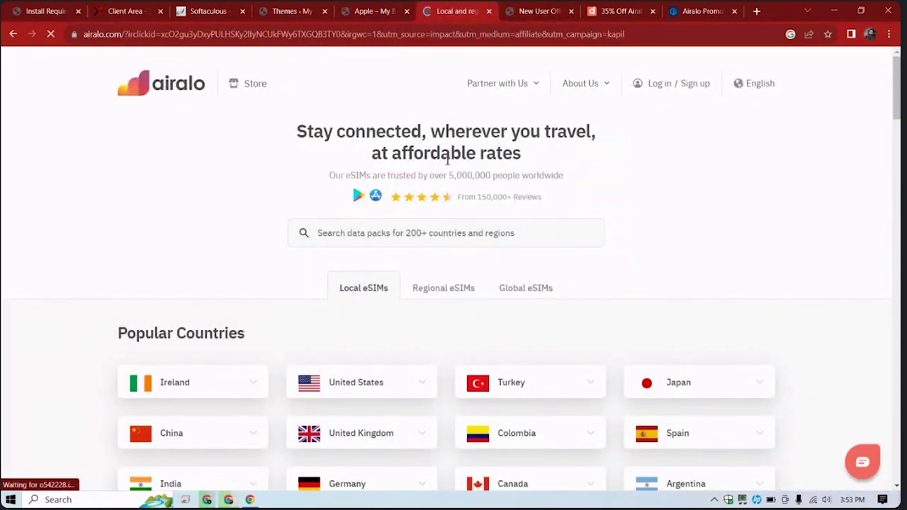
scroll(526, 335, down, 5)
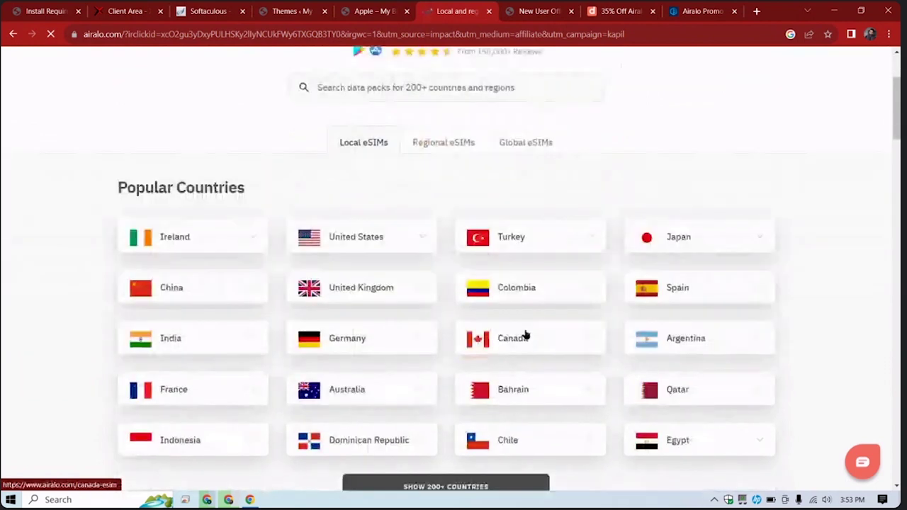
scroll(527, 335, down, 5)
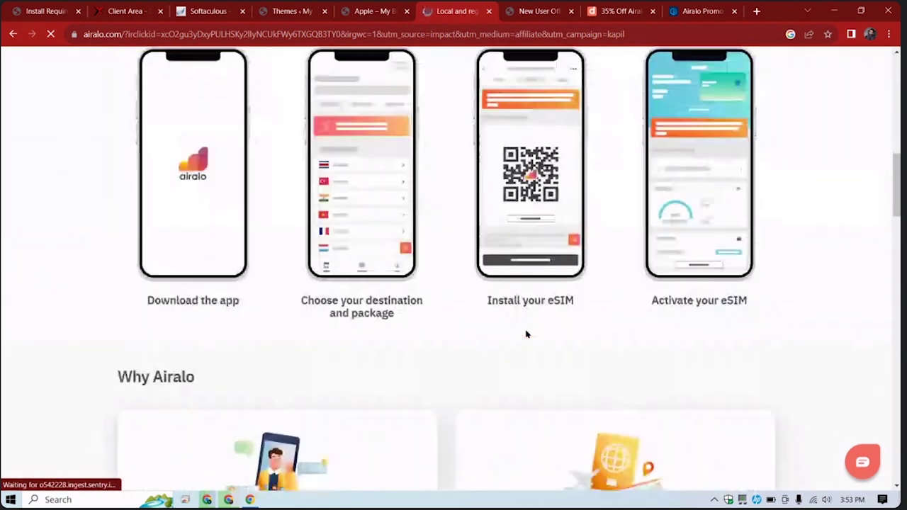
scroll(527, 334, up, 10)
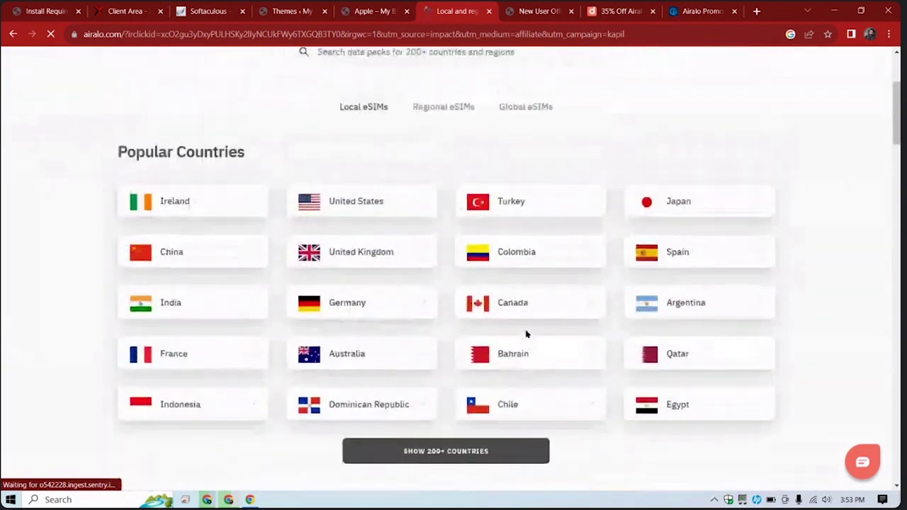
scroll(526, 334, down, 2)
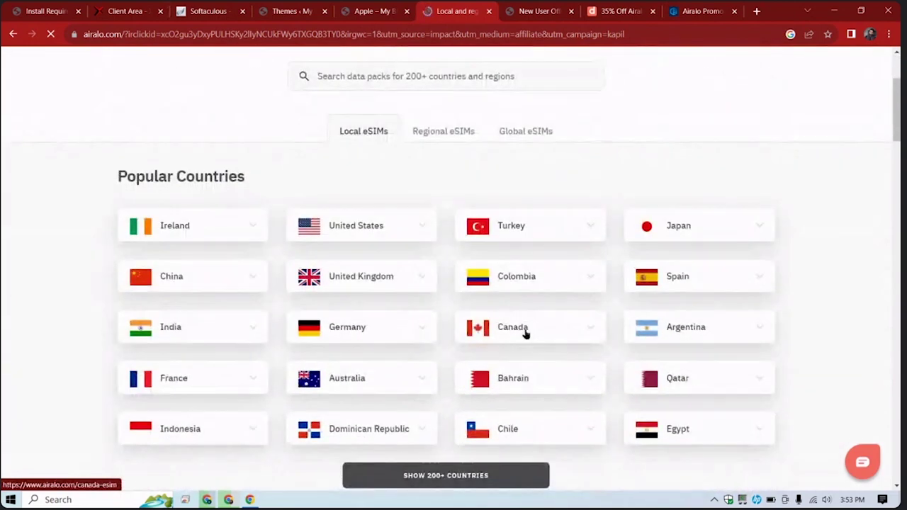
scroll(527, 335, down, 1)
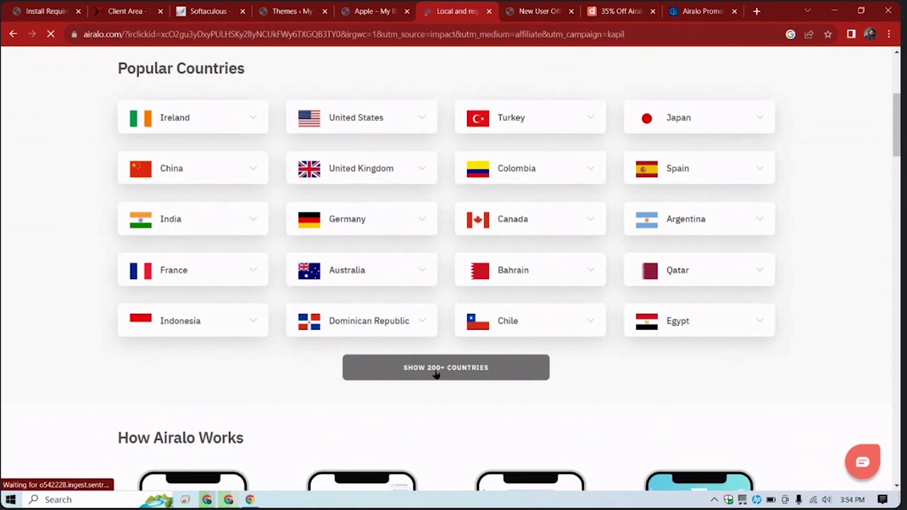
scroll(436, 374, up, 4)
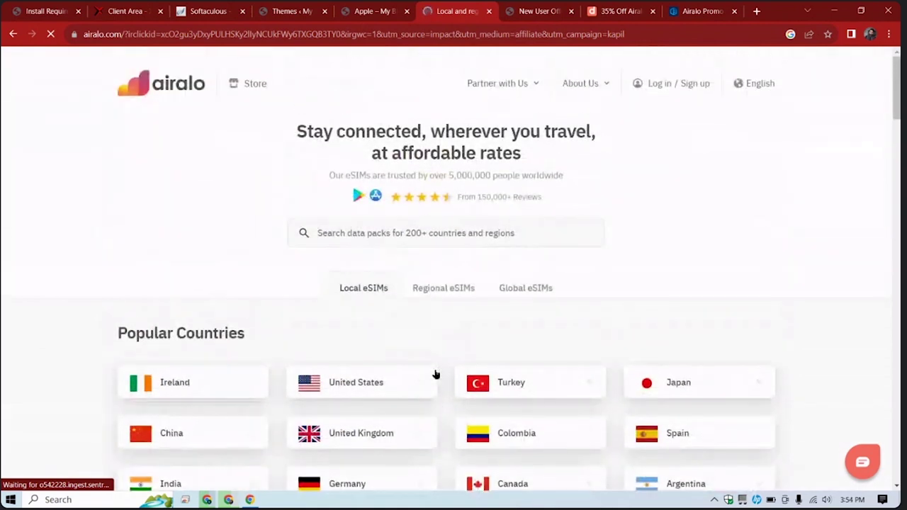
click(376, 233)
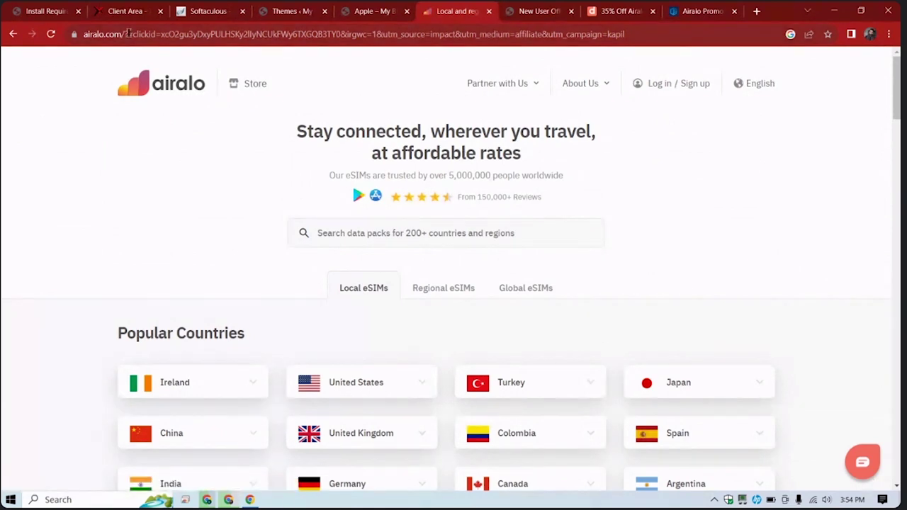
- Highlight the affiliate tracking parameters in the Airalo URL, including utm_source=impact
drag(125, 34, 633, 44)
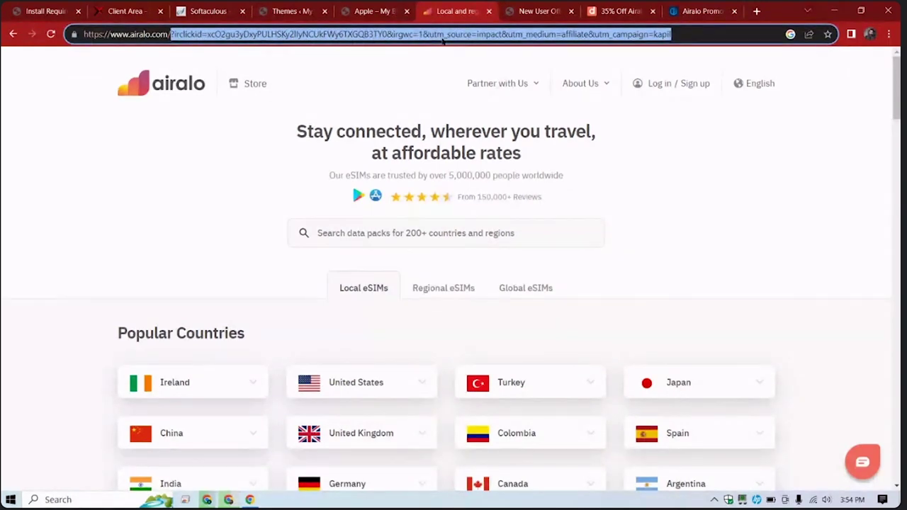
click(489, 34)
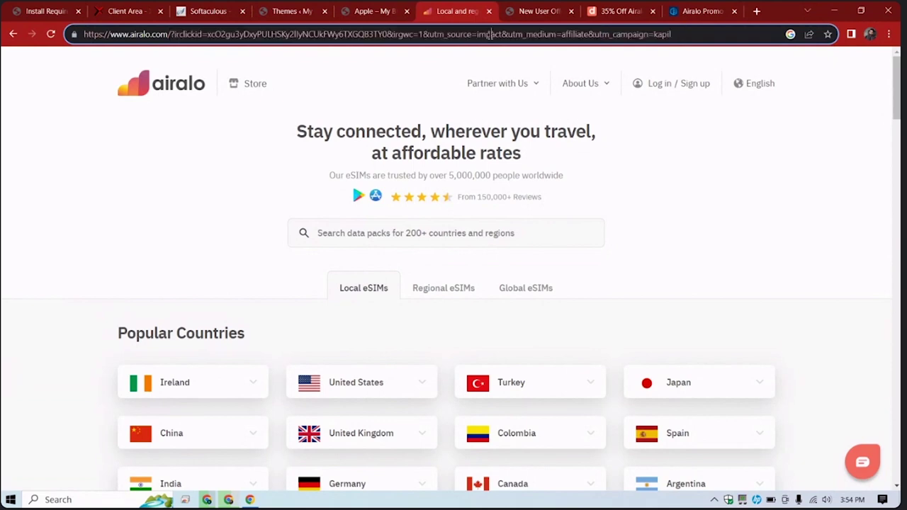
click(477, 34)
drag(477, 34, 502, 34)
click(491, 34)
drag(170, 34, 687, 53)
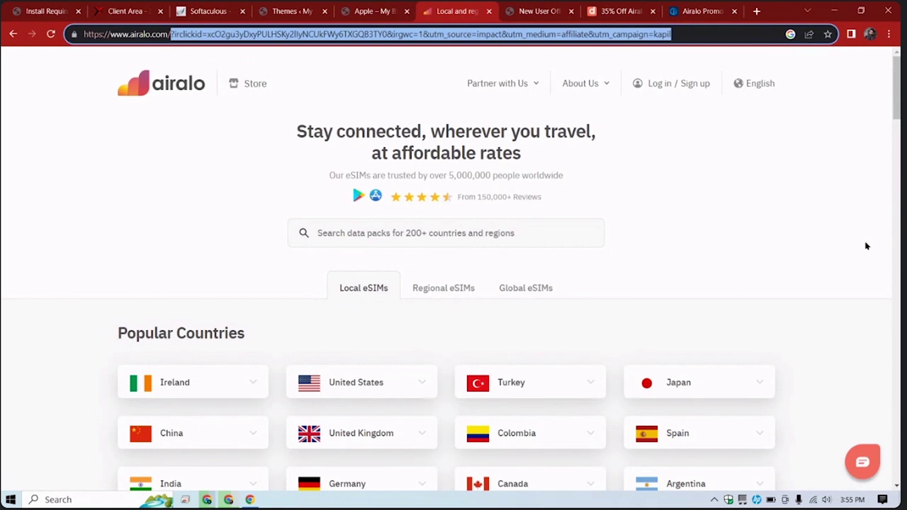
- Select the irclickid value and whole affiliate link, then go back to the Xcoupons New User Offer page
double_click(277, 32)
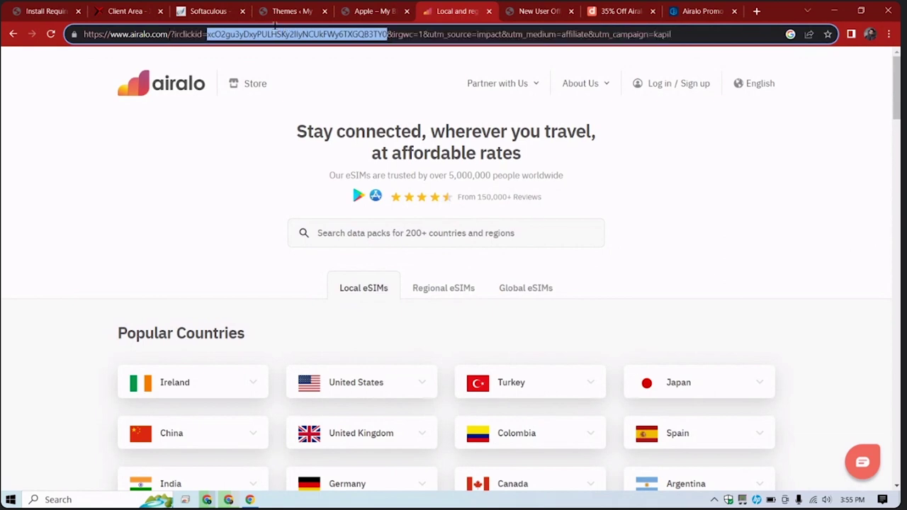
drag(276, 31, 699, 37)
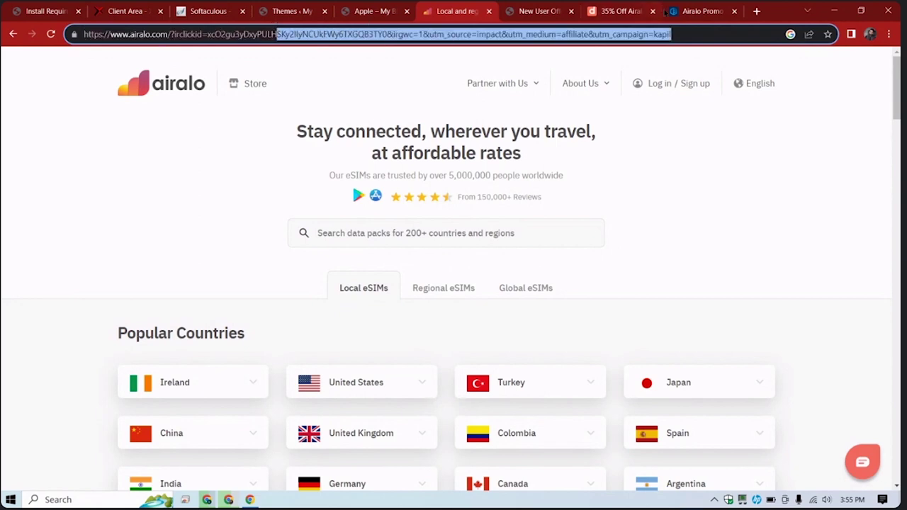
triple_click(700, 35)
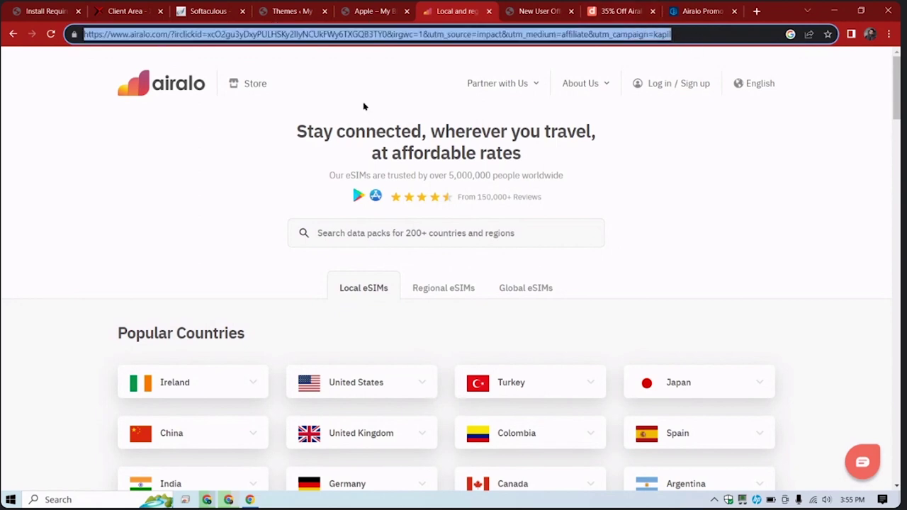
right_click(173, 36)
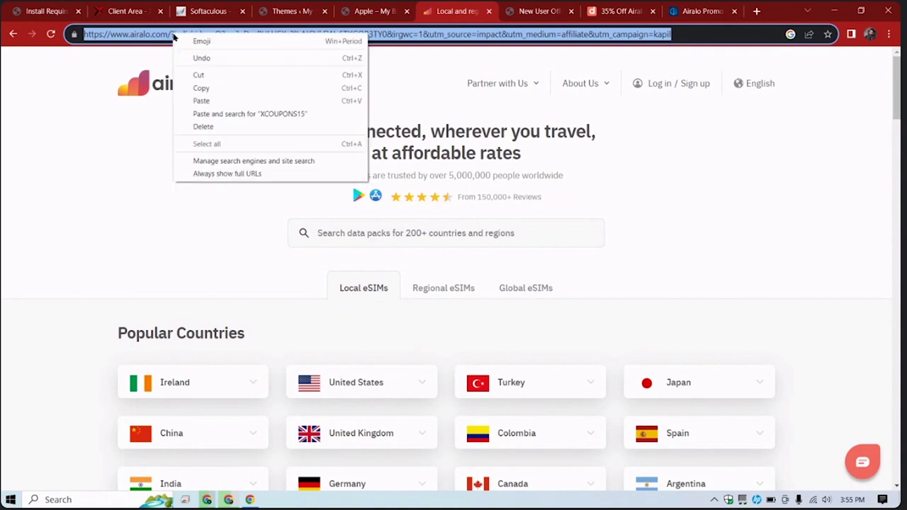
click(379, 8)
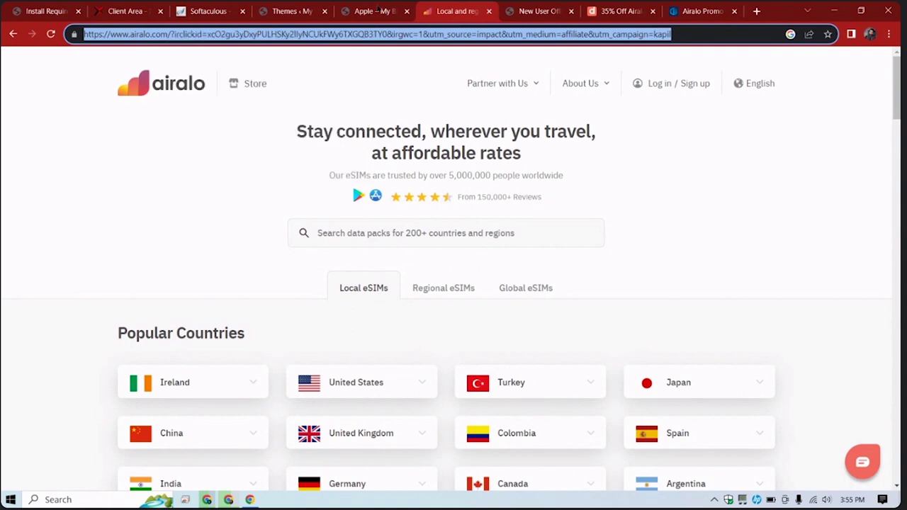
click(378, 9)
click(458, 11)
click(12, 34)
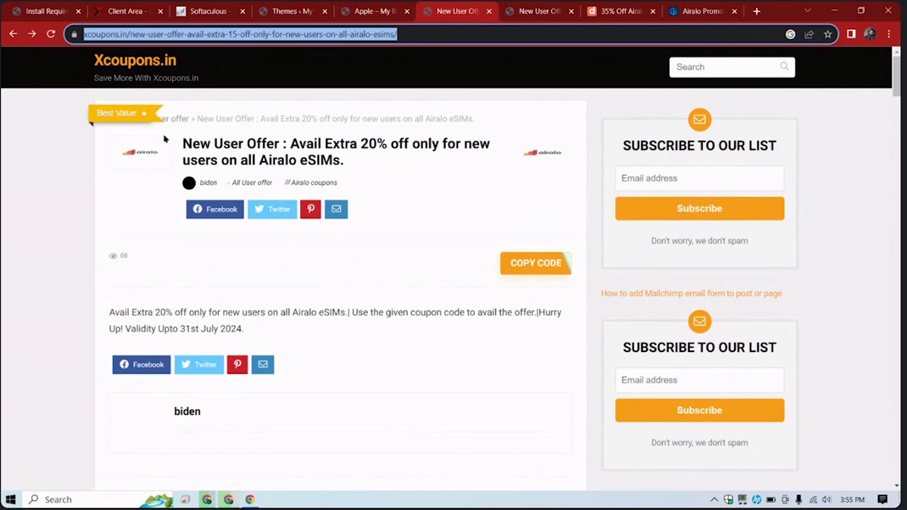
- Reveal the Airalo coupon code and inspect the affiliate link on the Airalo tab it opens
click(543, 267)
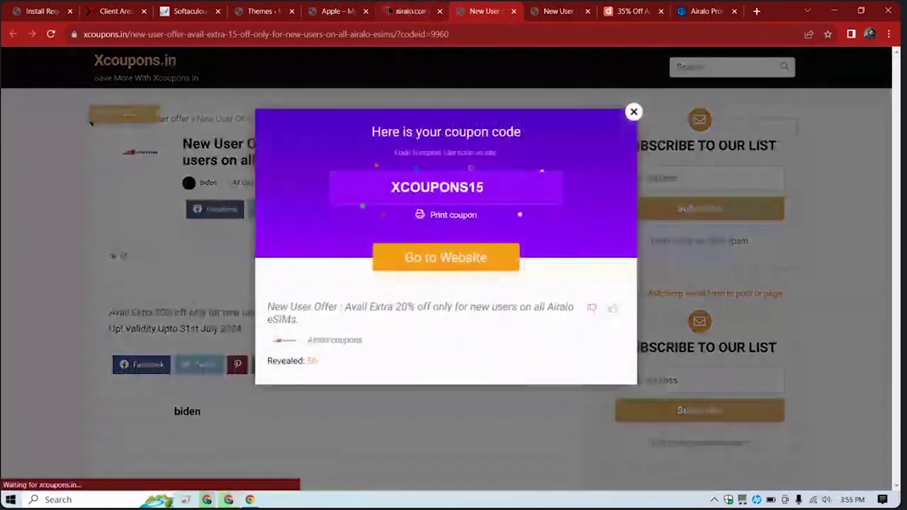
click(389, 11)
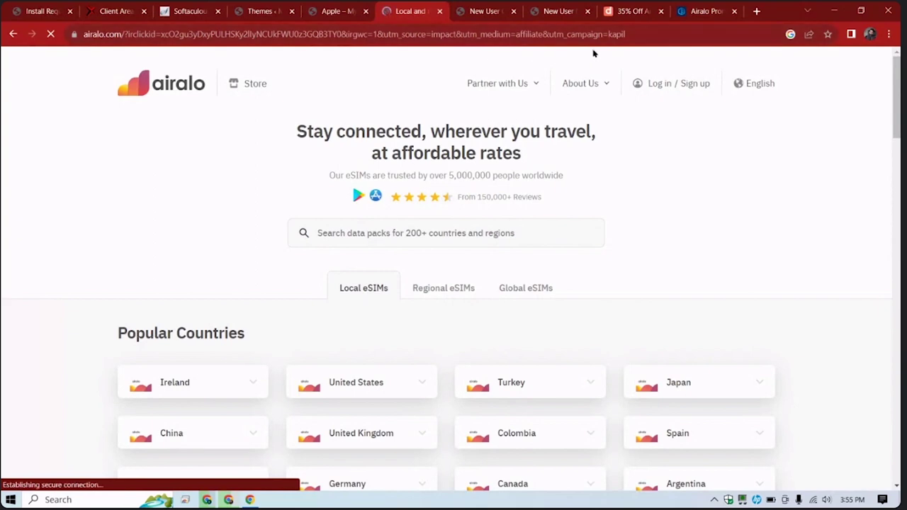
drag(626, 34, 69, 34)
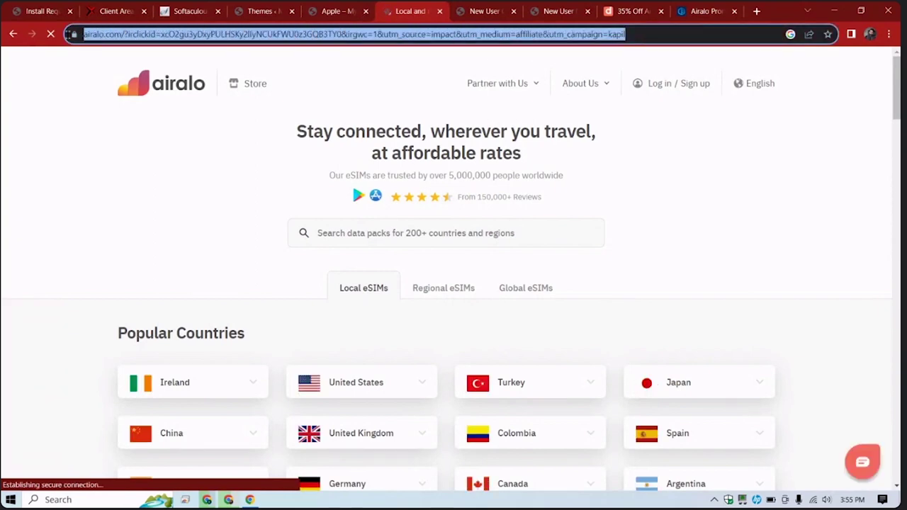
click(8, 35)
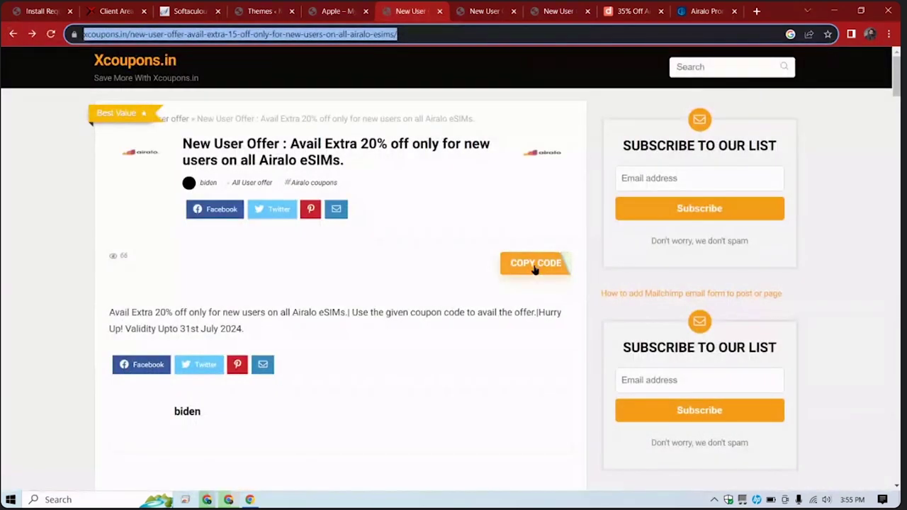
- Reveal the XCOUPONS15 code again and close the duplicate New User Offer tabs
click(535, 267)
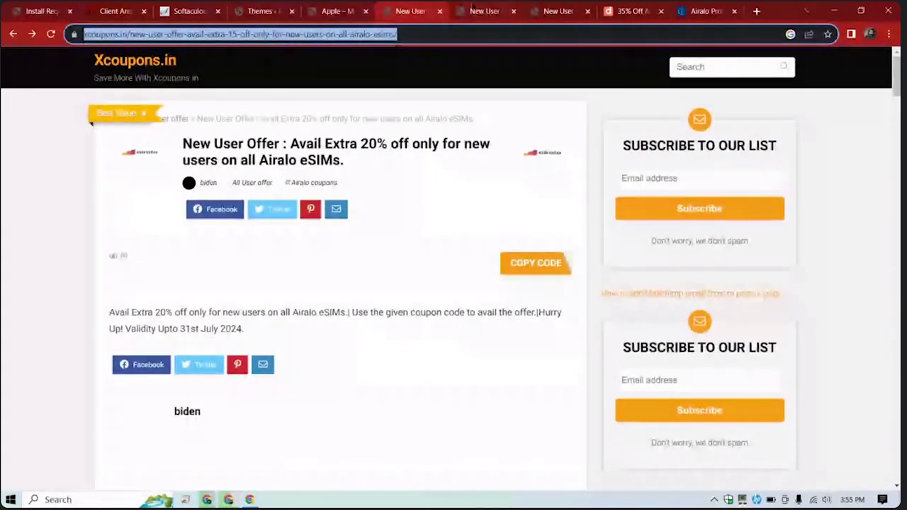
click(513, 11)
click(513, 11)
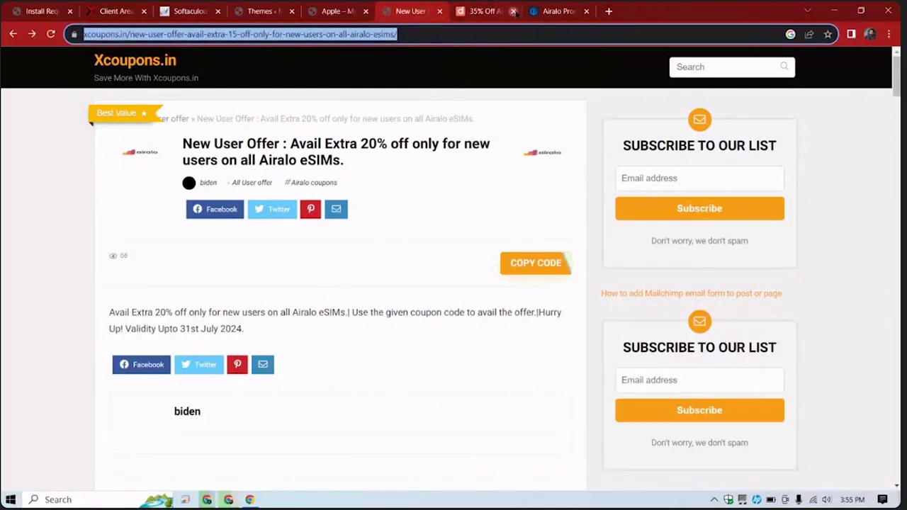
click(513, 12)
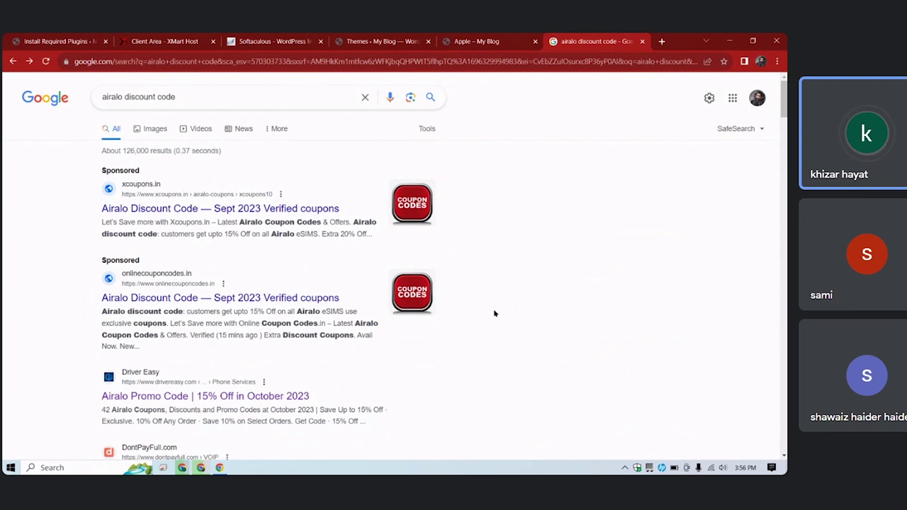
- Highlight the 'Sponsored' labels on the Airalo coupon ads in the Google results
double_click(111, 171)
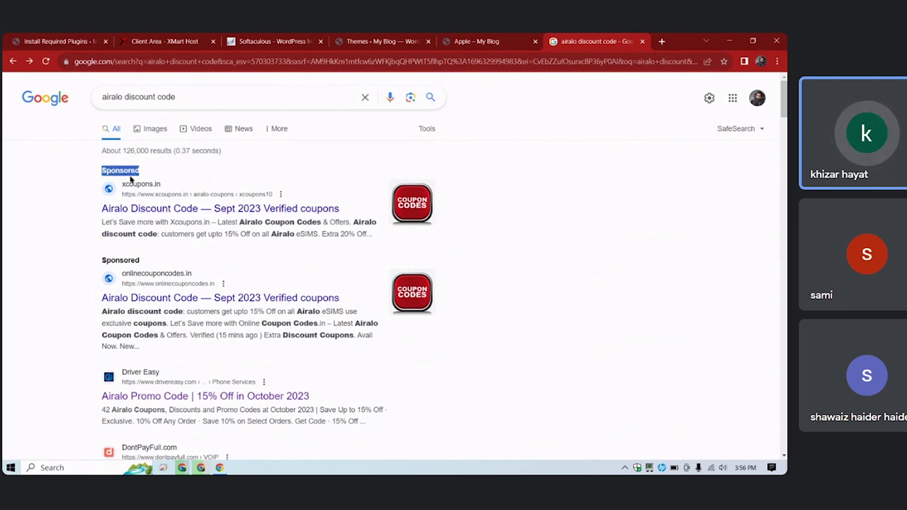
click(130, 169)
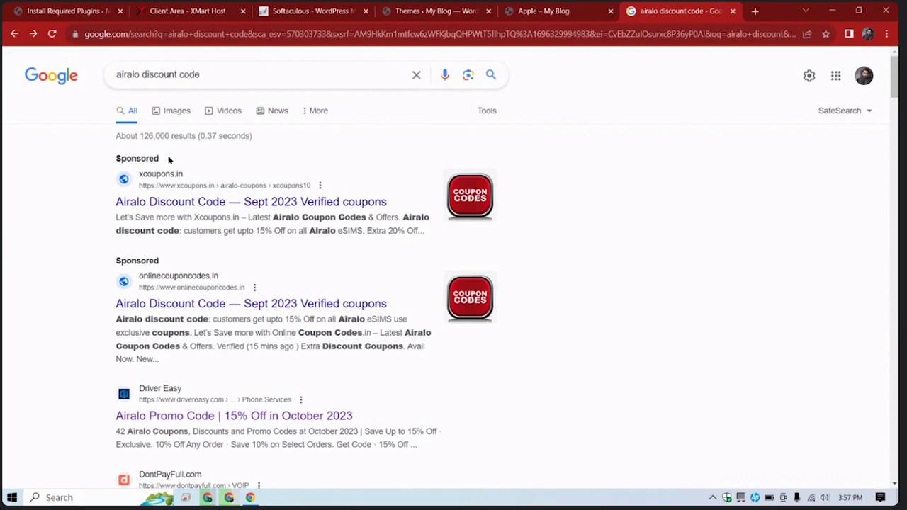
scroll(419, 366, down, 3)
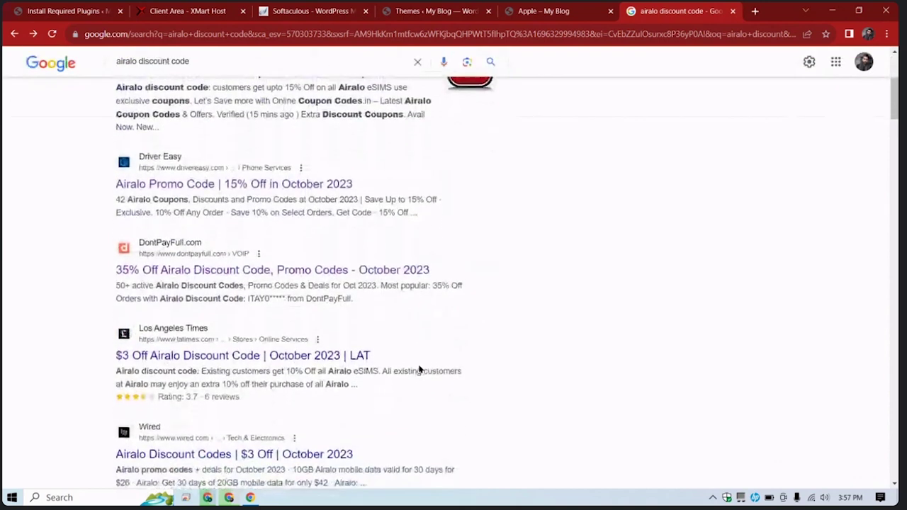
scroll(419, 370, up, 4)
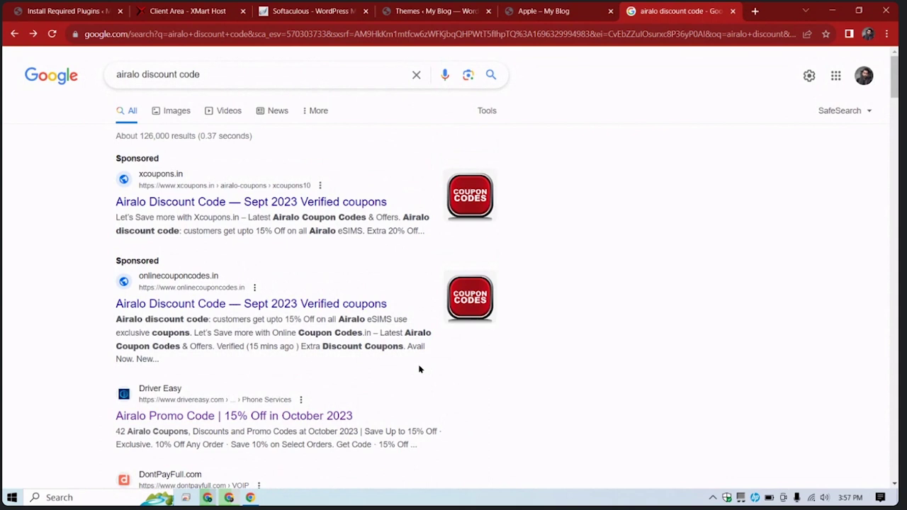
double_click(128, 158)
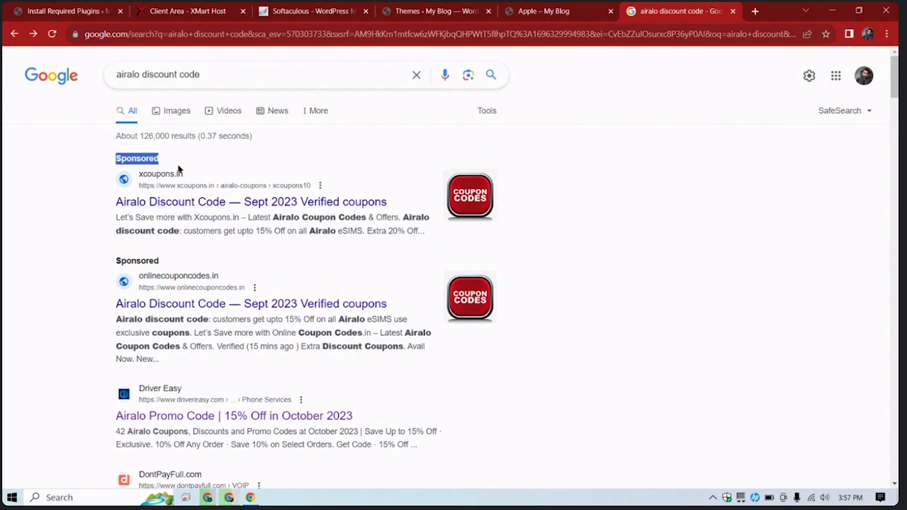
click(157, 158)
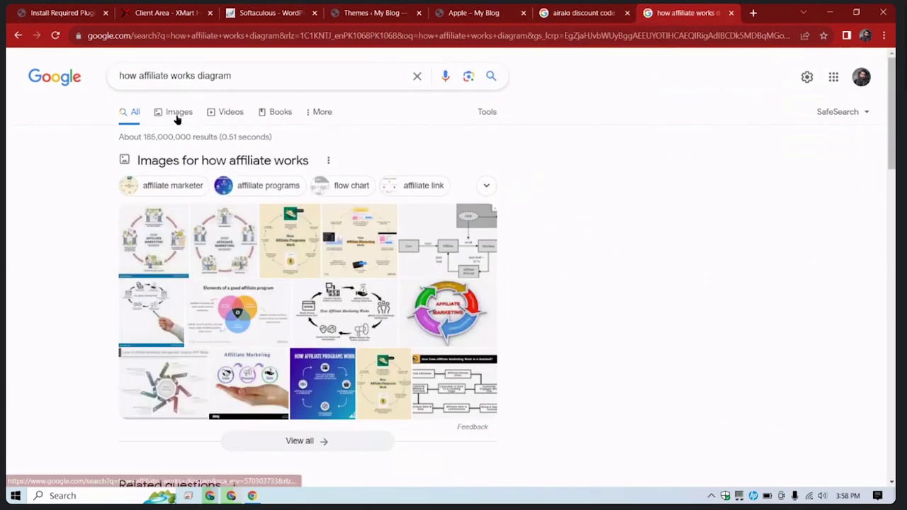
- Run an image search for 'how affiliate works diagram through affiliate network'
click(178, 117)
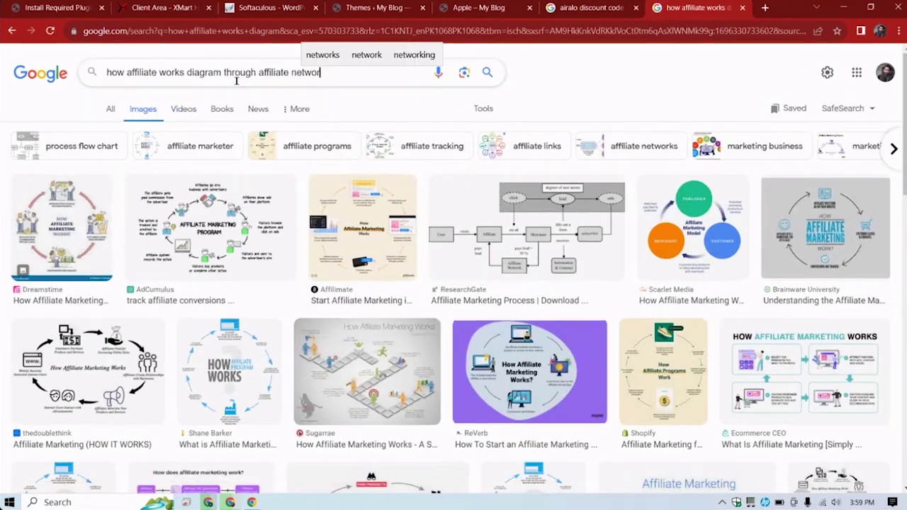
text(rk)
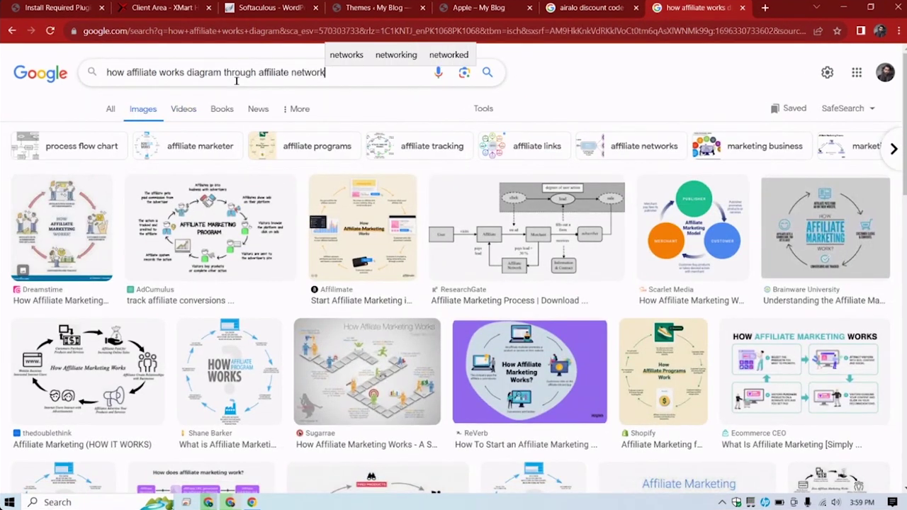
key(Return)
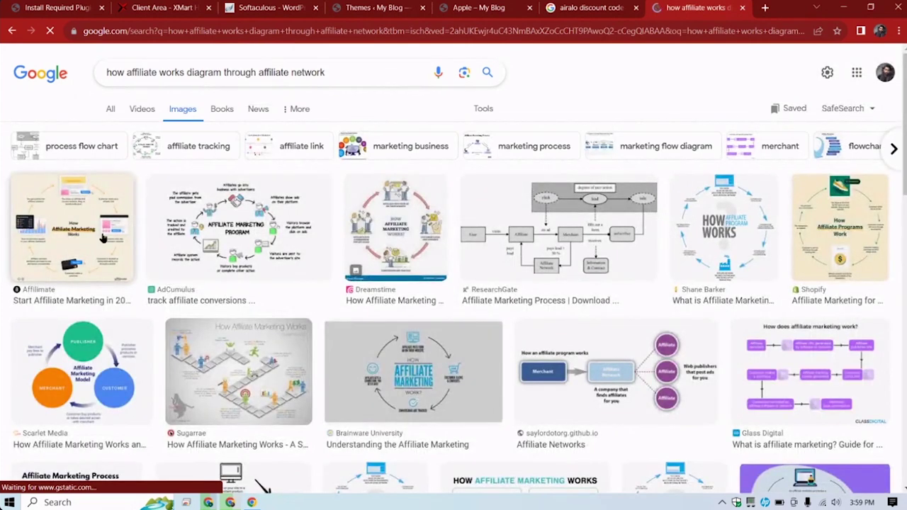
- Preview the Shopify affiliate diagram, then the Affiliate Networks diagram
click(839, 227)
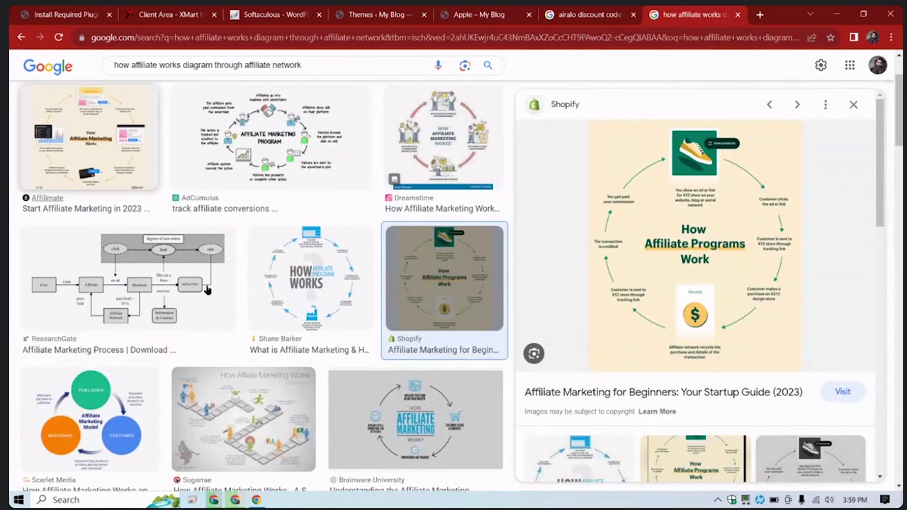
scroll(273, 354, down, 3)
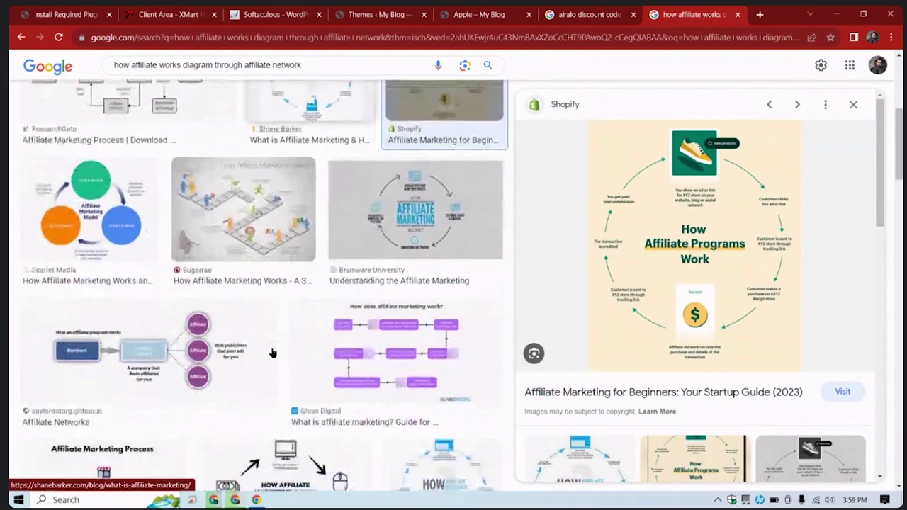
scroll(274, 354, down, 1)
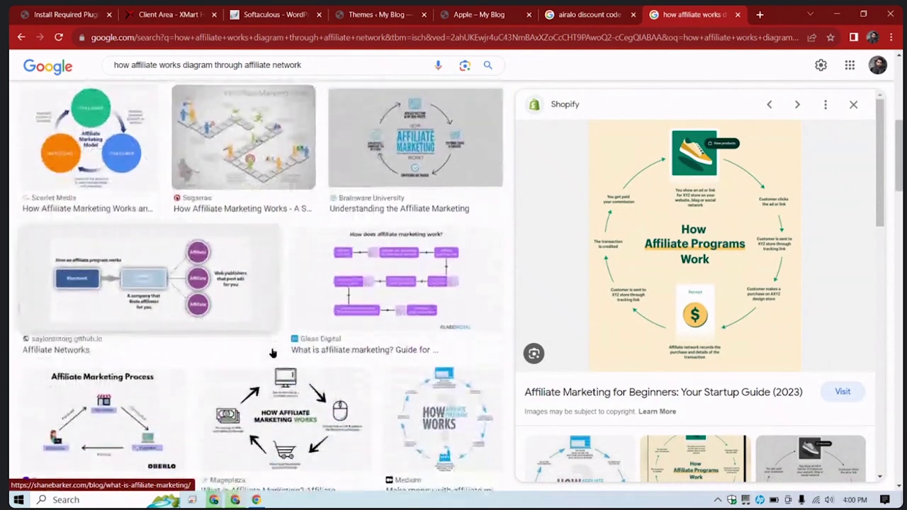
click(154, 297)
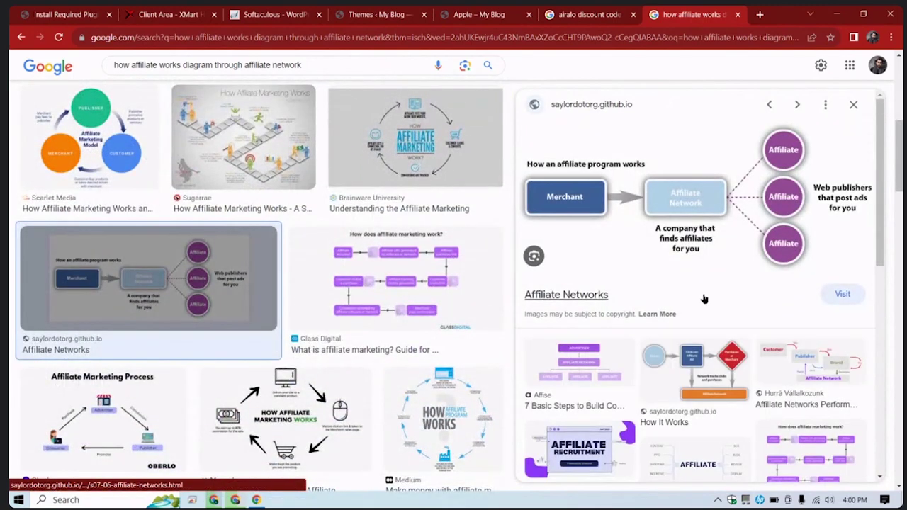
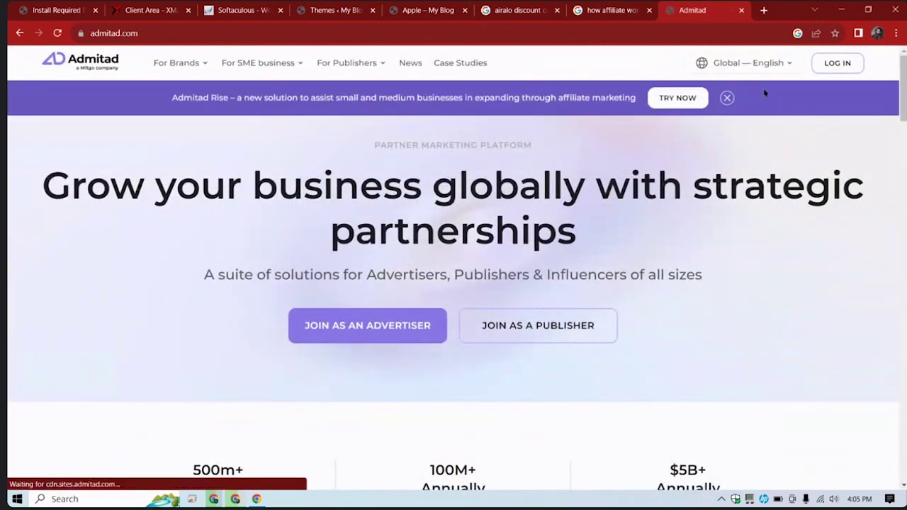
- Close the Admitad Rise banner, accept the cookie notice and browse the homepage
click(730, 101)
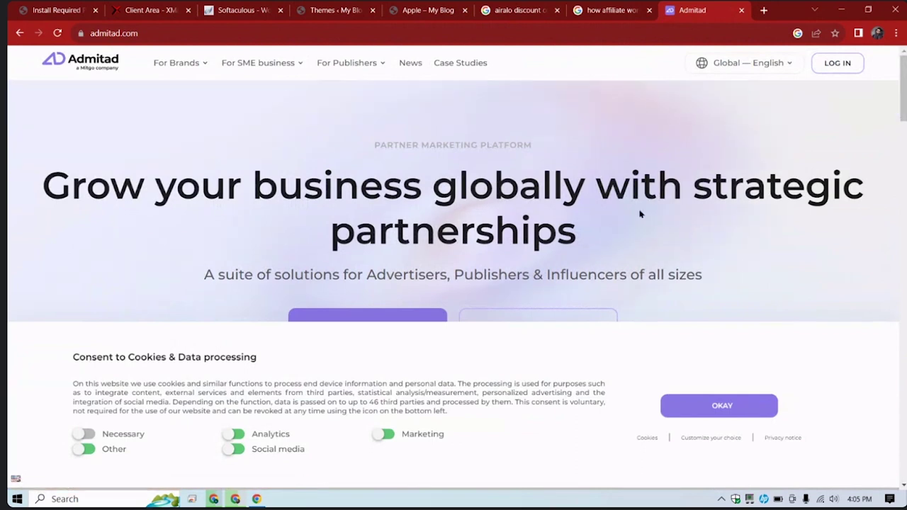
click(730, 415)
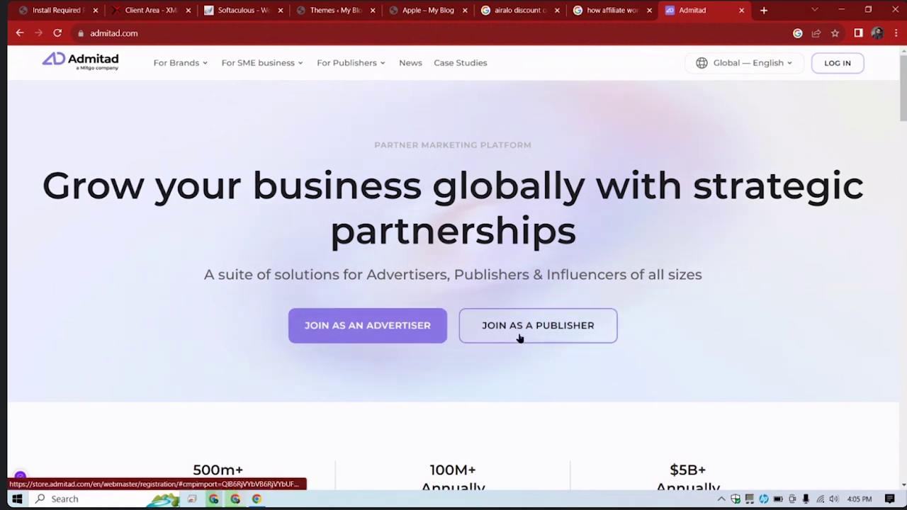
scroll(520, 339, down, 2)
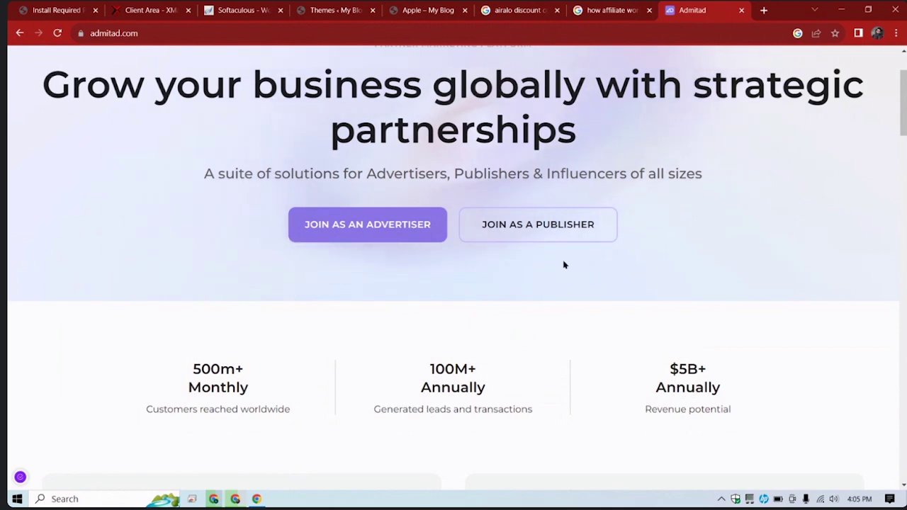
scroll(562, 260, down, 2)
scroll(564, 258, down, 2)
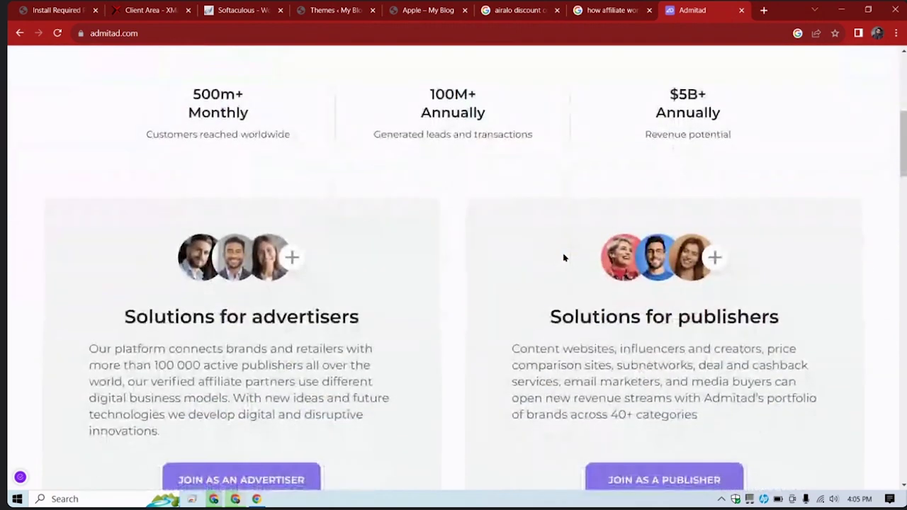
scroll(564, 257, down, 1)
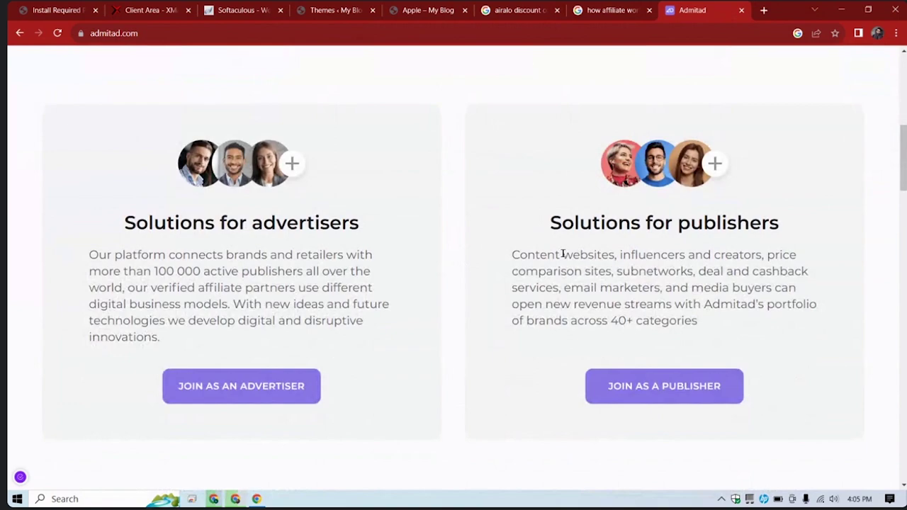
scroll(563, 254, down, 3)
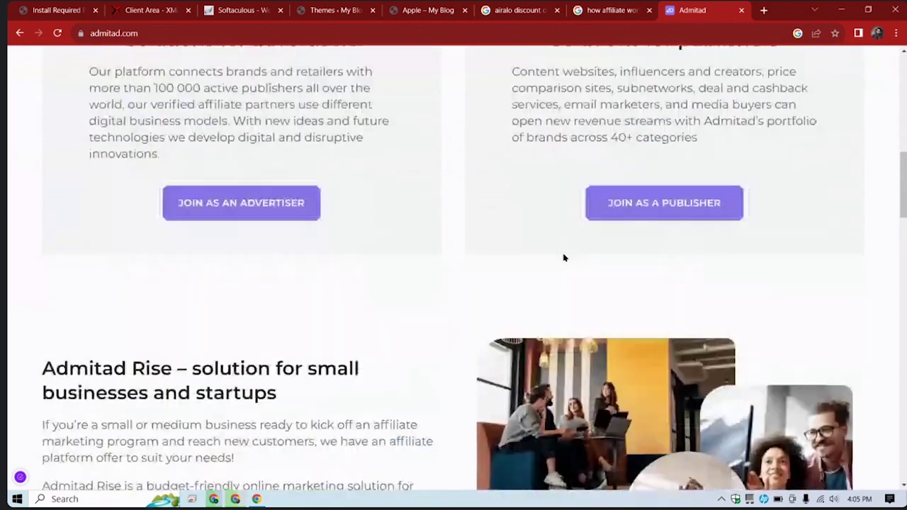
scroll(564, 258, down, 5)
scroll(564, 258, down, 3)
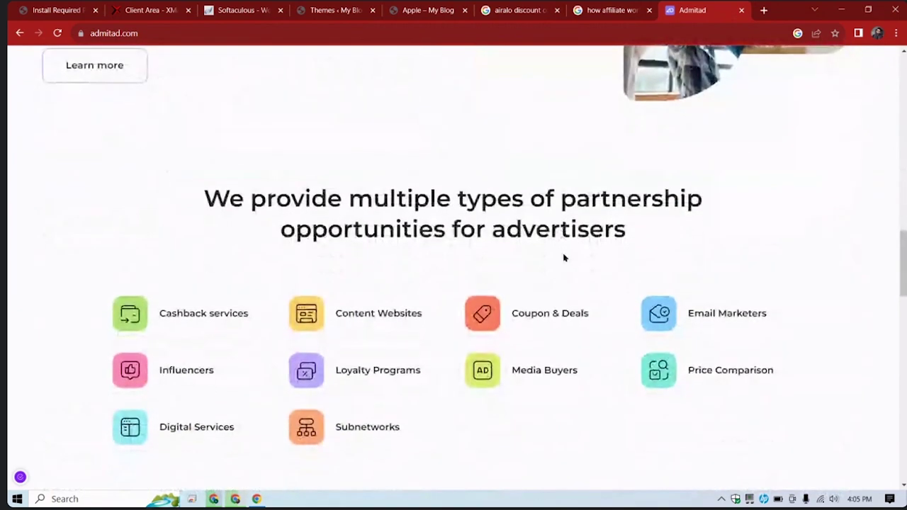
scroll(564, 258, down, 5)
- Review the rest of the homepage and start registering via Join as a Publisher
scroll(564, 258, up, 1)
scroll(564, 258, up, 4)
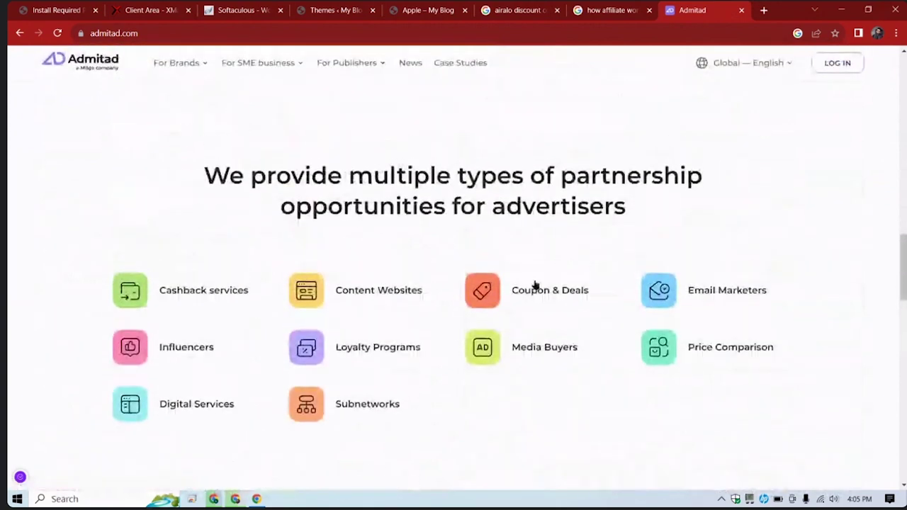
scroll(343, 433, down, 7)
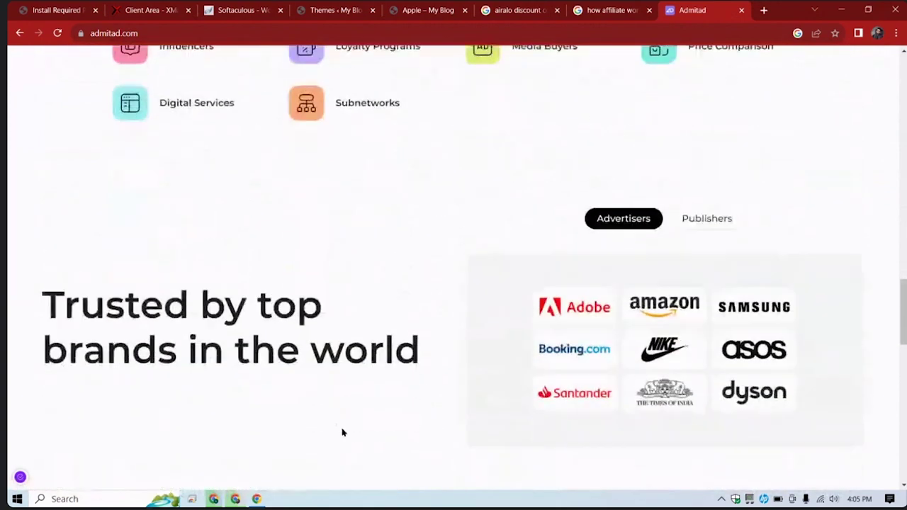
scroll(342, 432, down, 5)
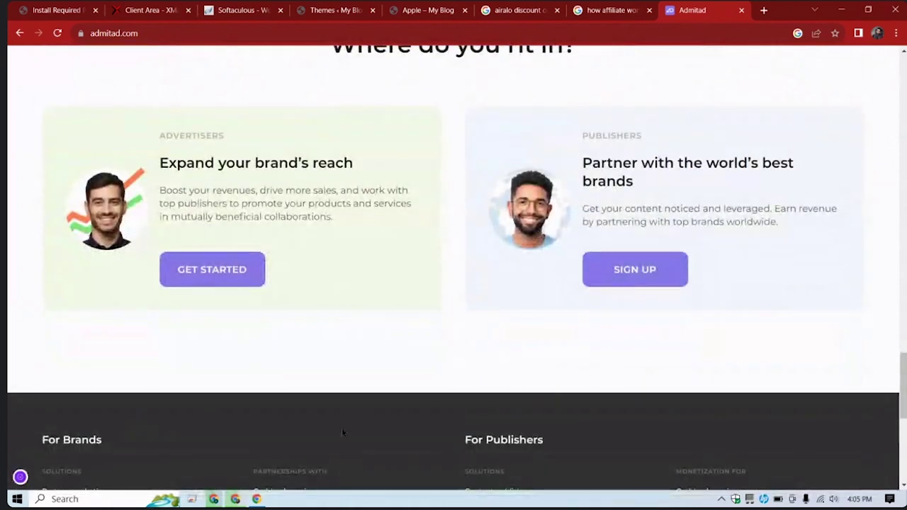
scroll(342, 432, down, 2)
scroll(341, 427, down, 2)
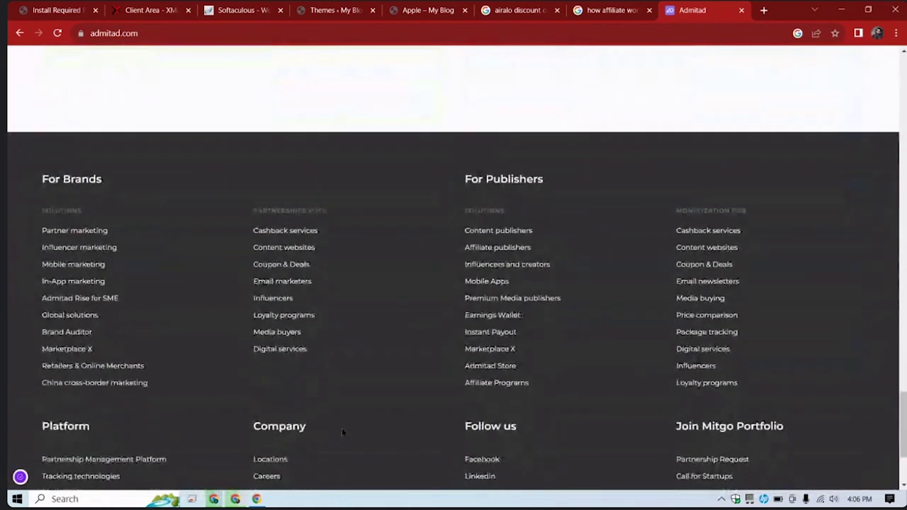
scroll(626, 134, up, 11)
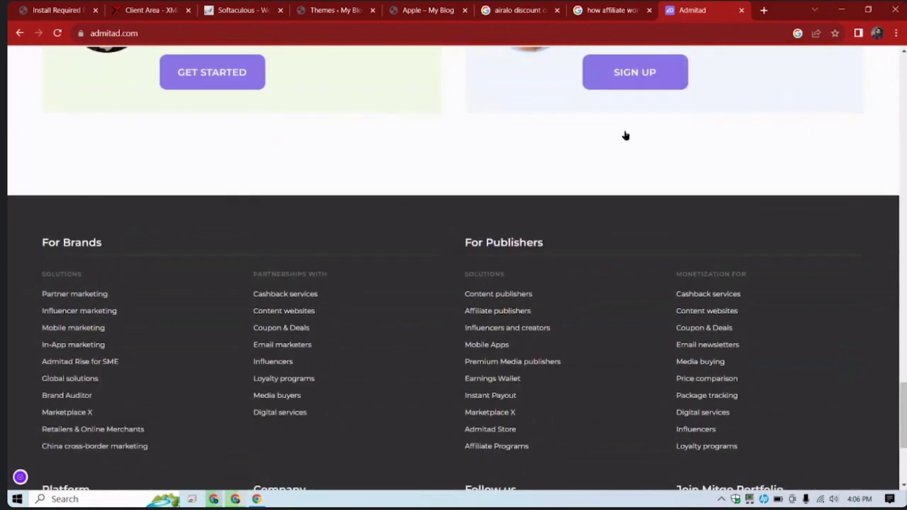
scroll(626, 135, up, 4)
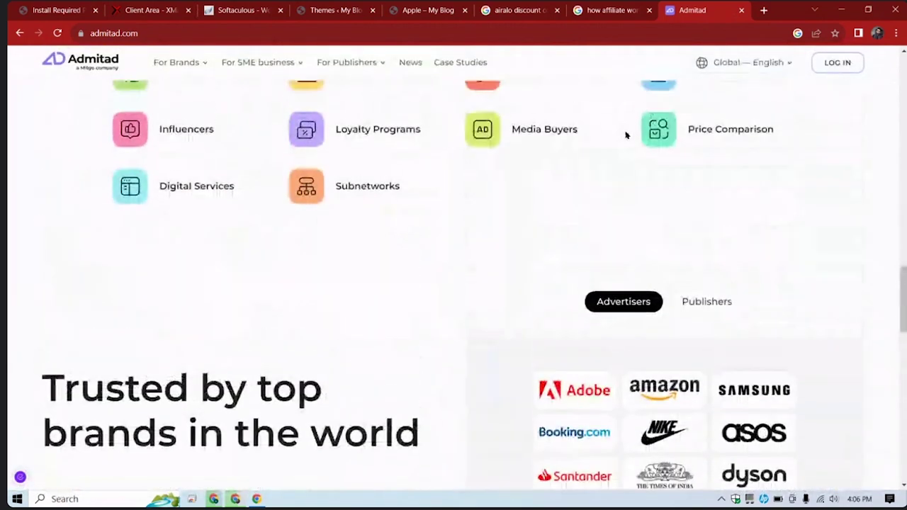
scroll(627, 135, up, 11)
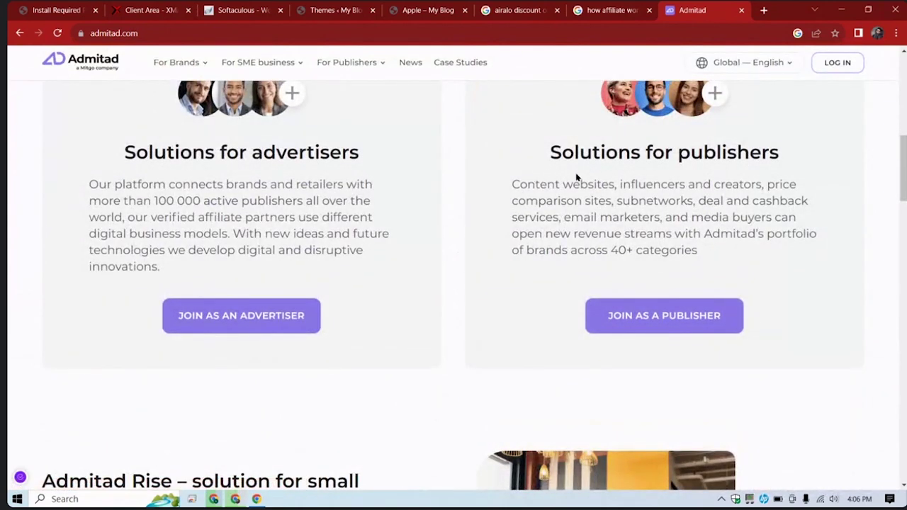
click(685, 322)
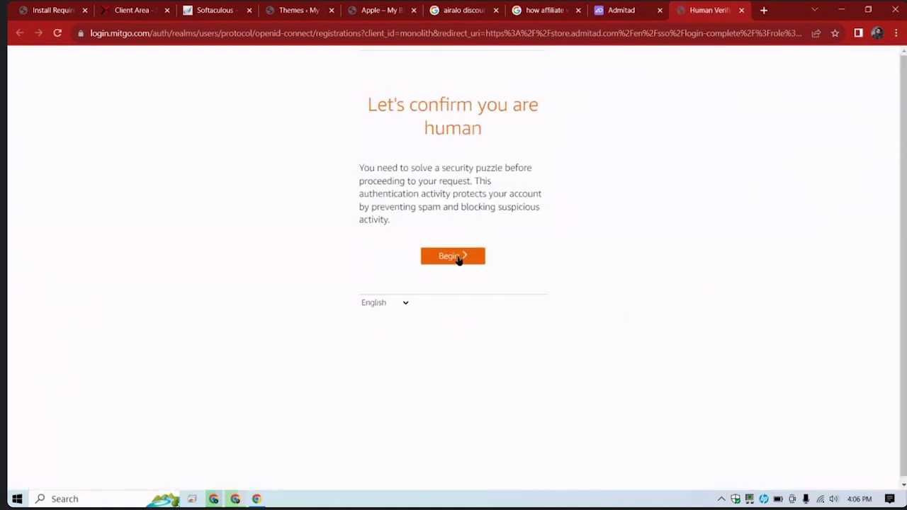
- Pass the car-path verification puzzle, focus the Mitgo ID Email field, then go to Softaculous
click(453, 256)
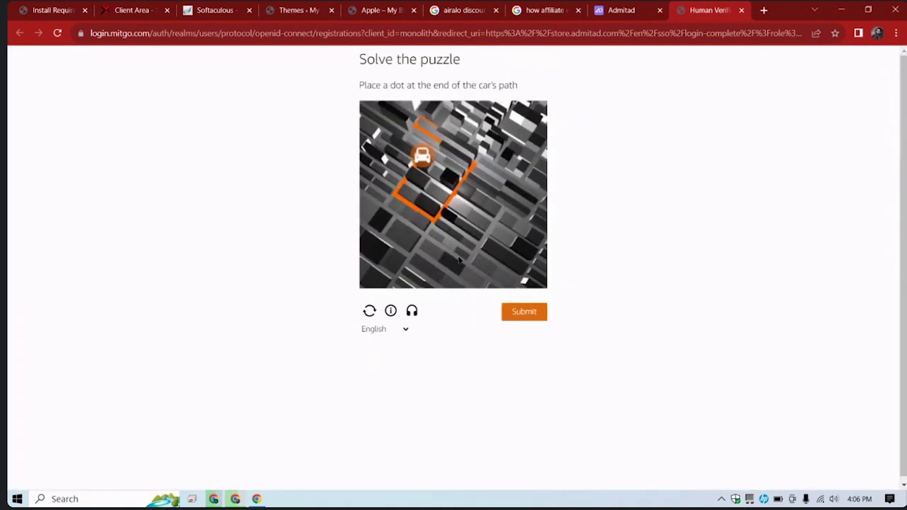
click(431, 128)
click(523, 312)
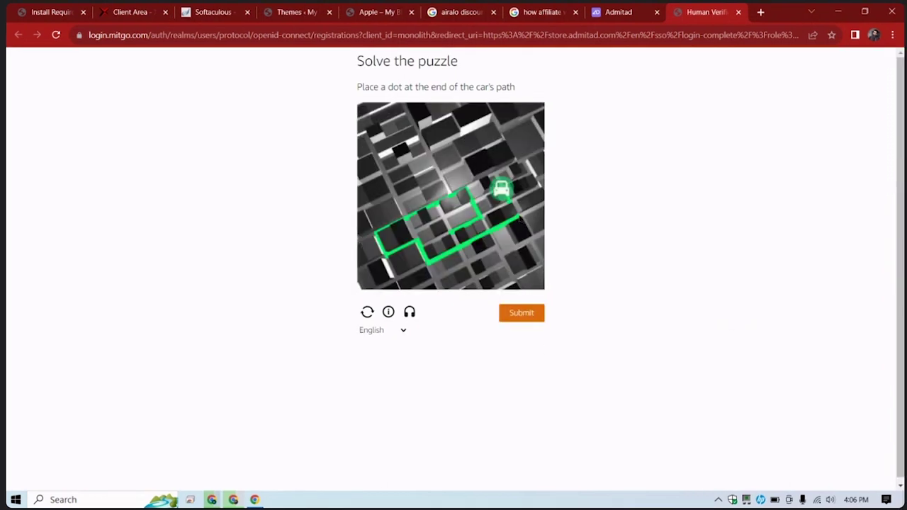
click(450, 231)
click(526, 316)
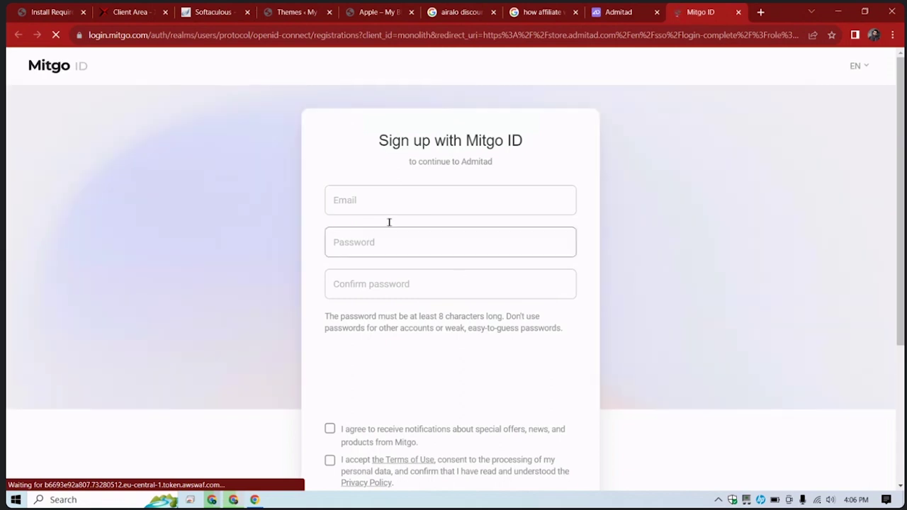
click(393, 209)
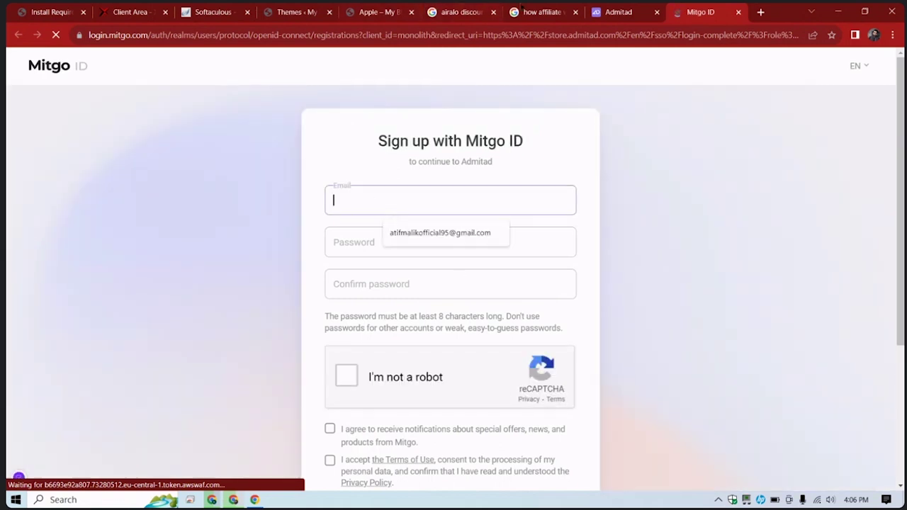
click(213, 12)
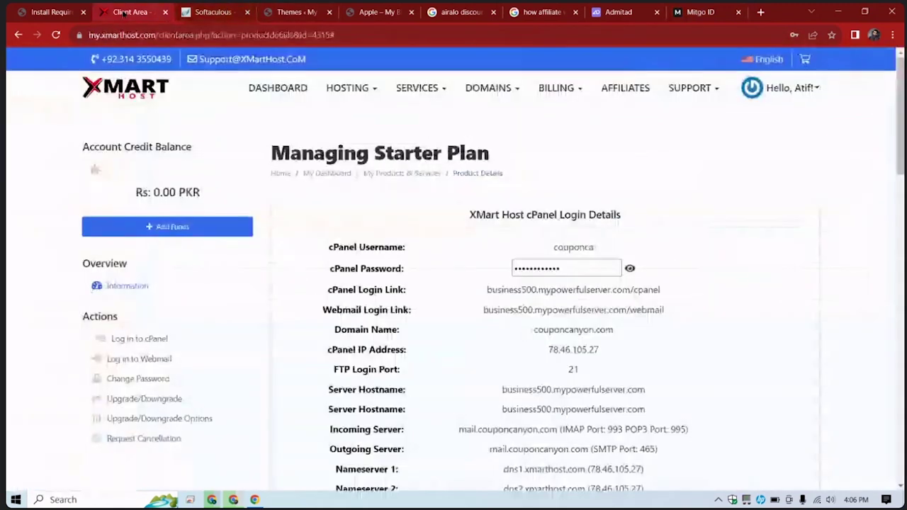
- Copy the contact address from cPanel's Email Accounts list into the Mitgo ID Email field
click(130, 12)
click(139, 341)
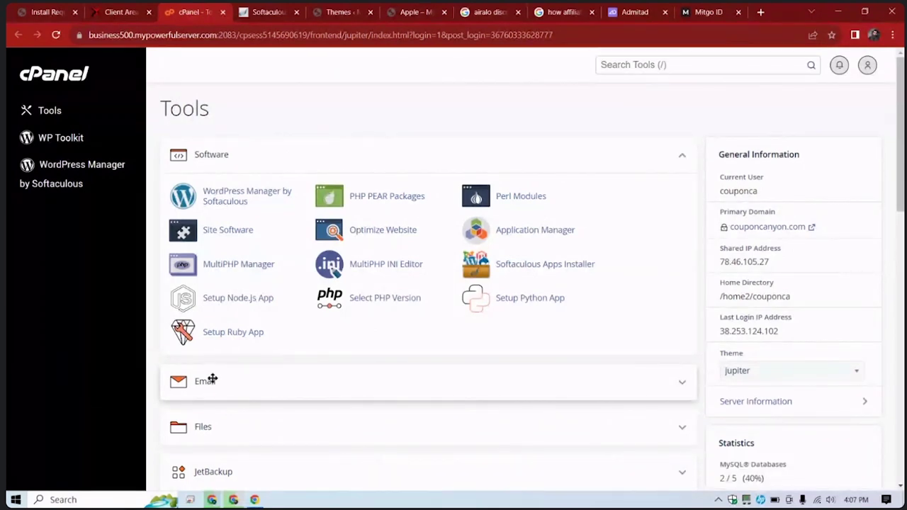
click(682, 382)
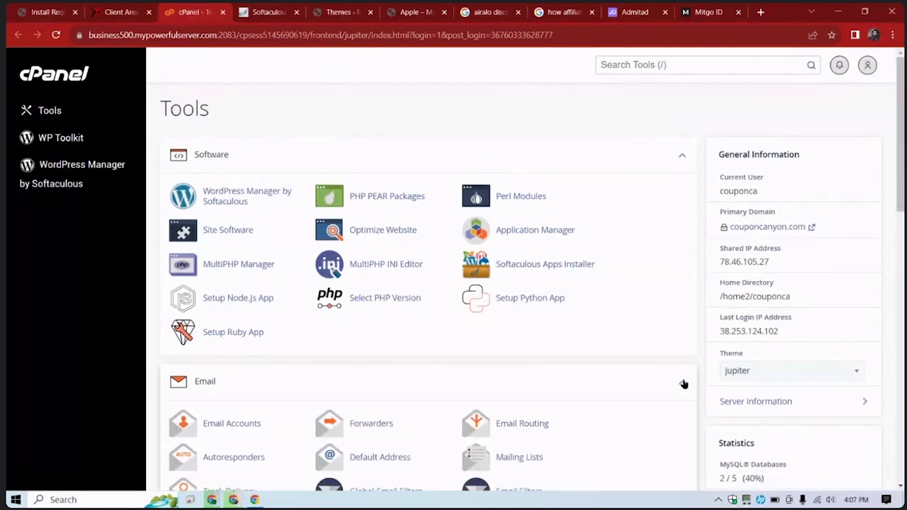
scroll(685, 384, down, 2)
click(237, 292)
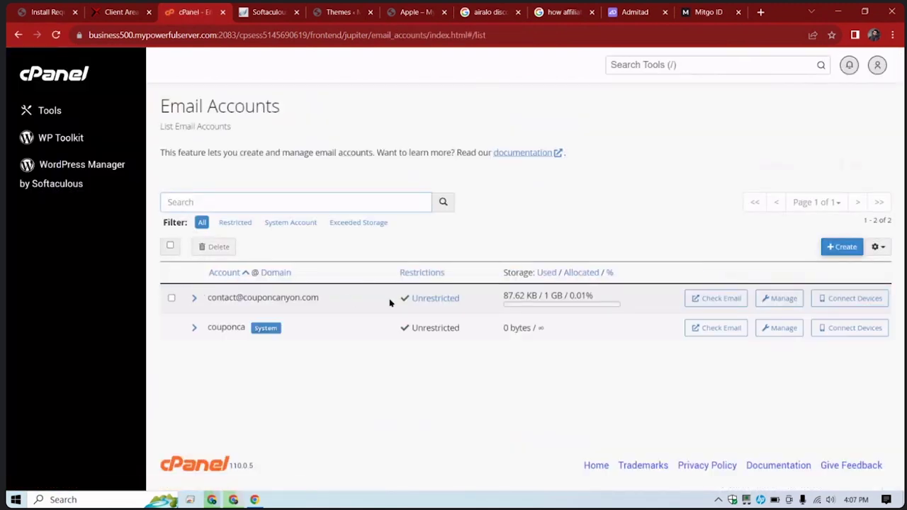
drag(207, 298, 235, 298)
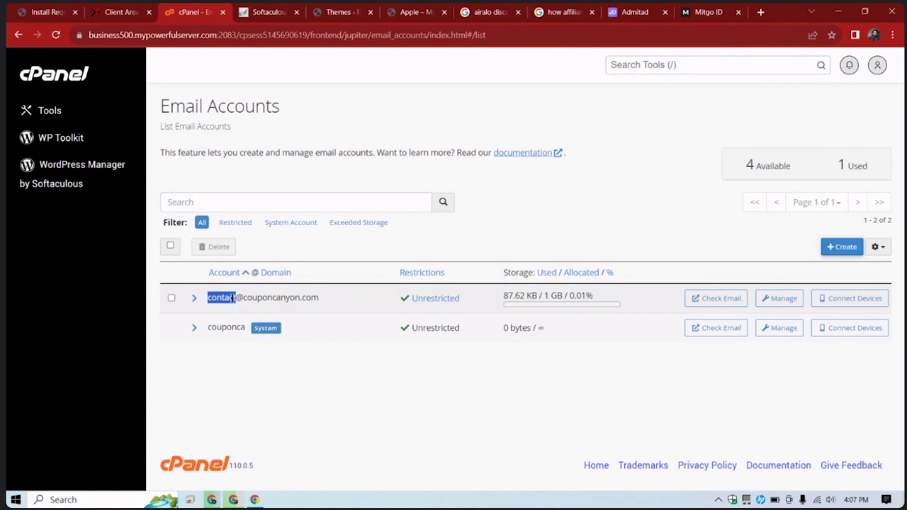
triple_click(232, 298)
key(ctrl+c)
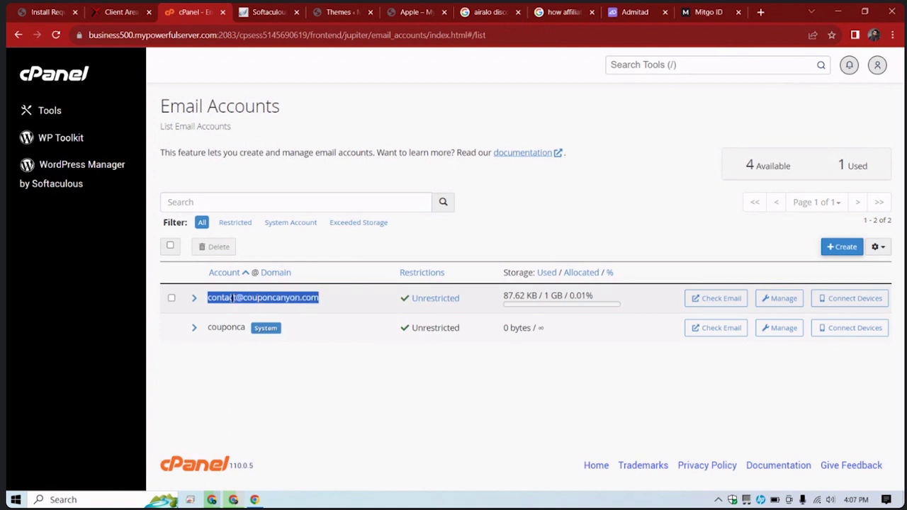
click(717, 8)
click(358, 206)
key(ctrl+v)
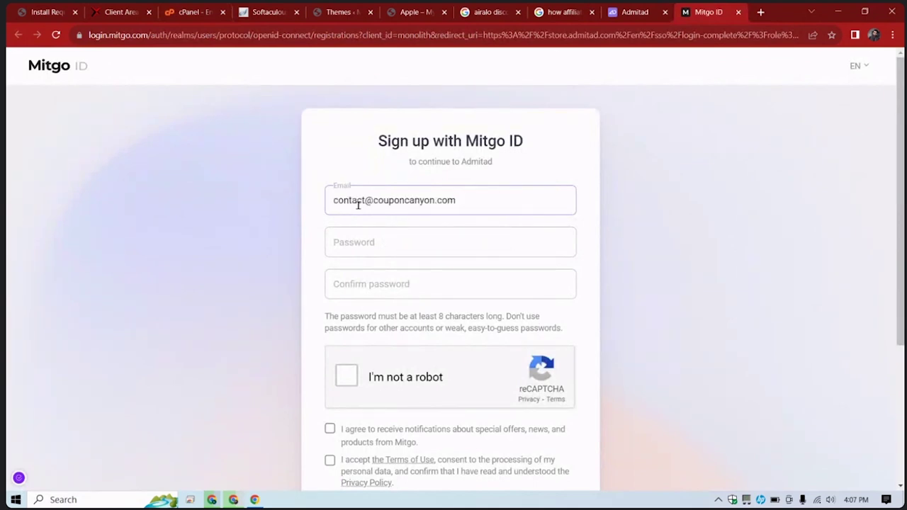
- Enter the account password and its confirmation in the Mitgo ID form
click(378, 235)
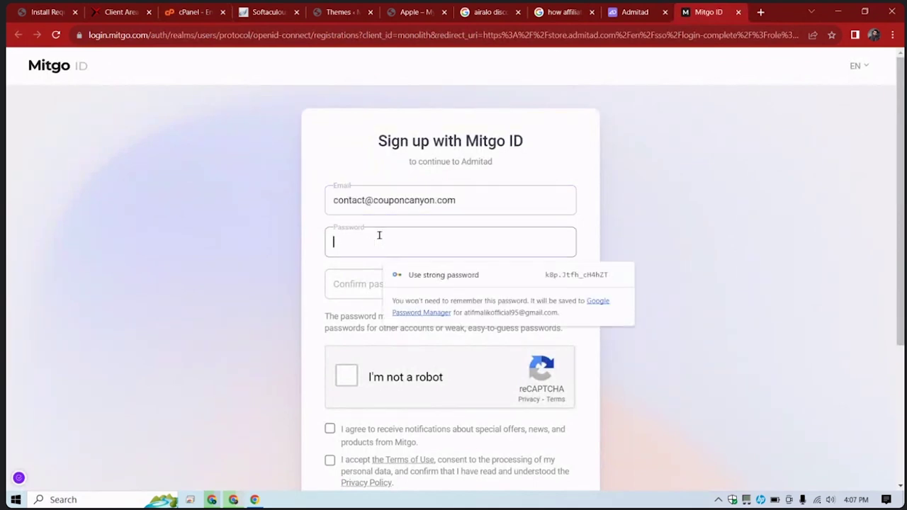
text(••••)
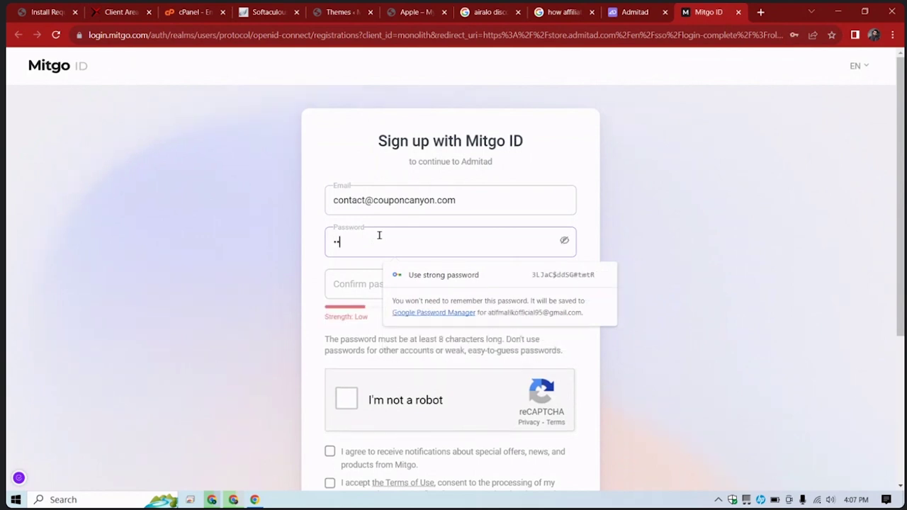
text(••••••)
click(384, 284)
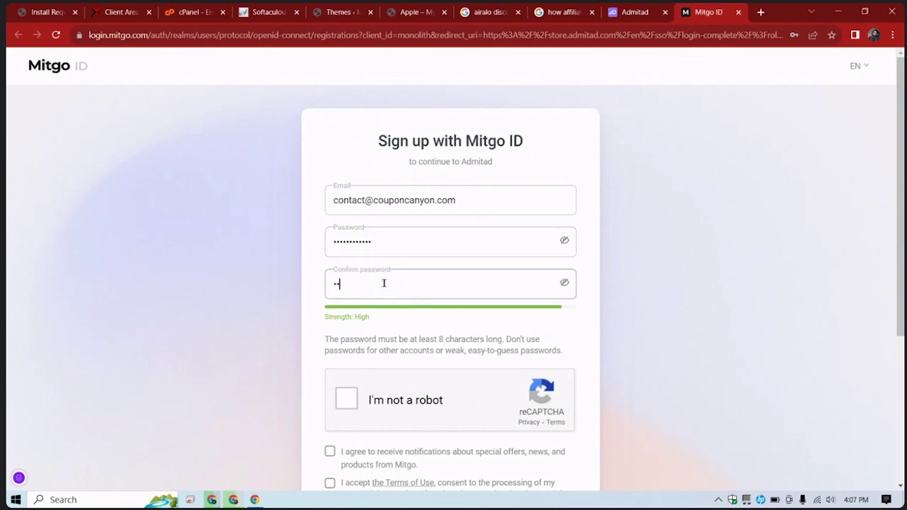
text(•••••••••••)
- Pass reCAPTCHA, accept notifications and Terms of Use, submit sign-up and save the password
click(347, 399)
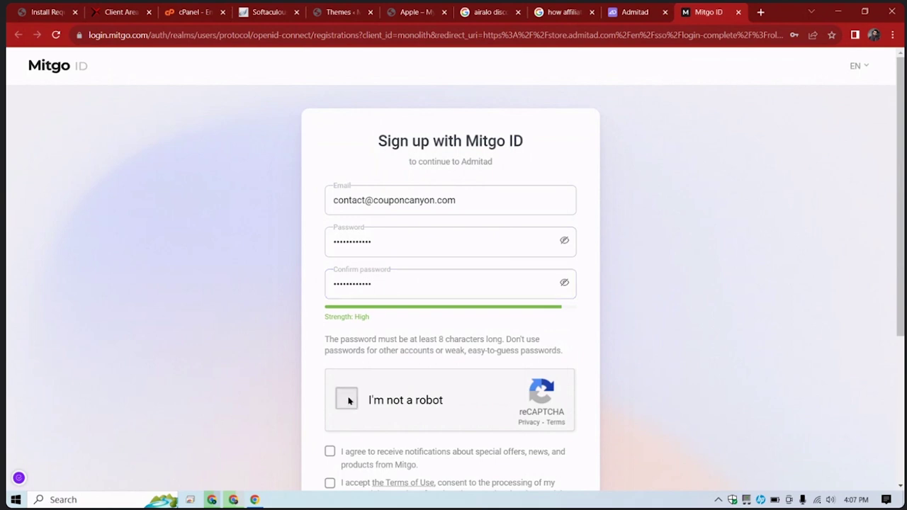
scroll(348, 401, down, 2)
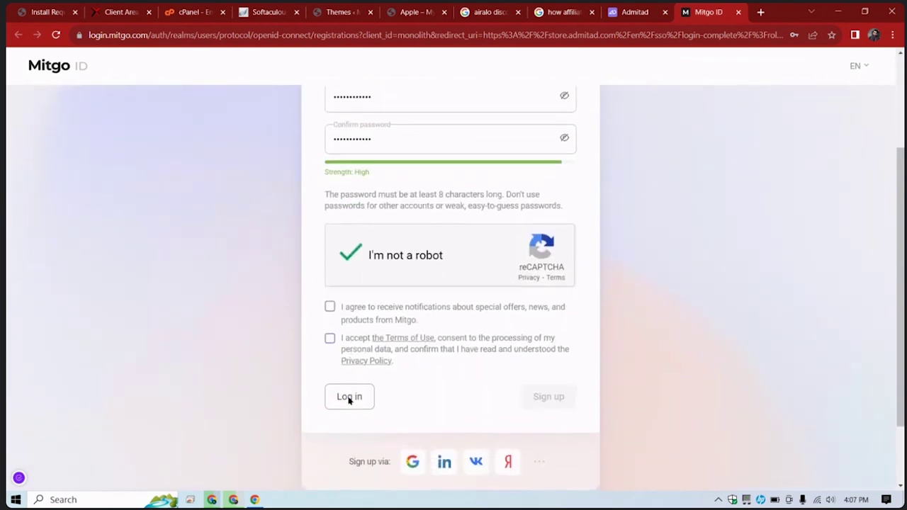
click(330, 305)
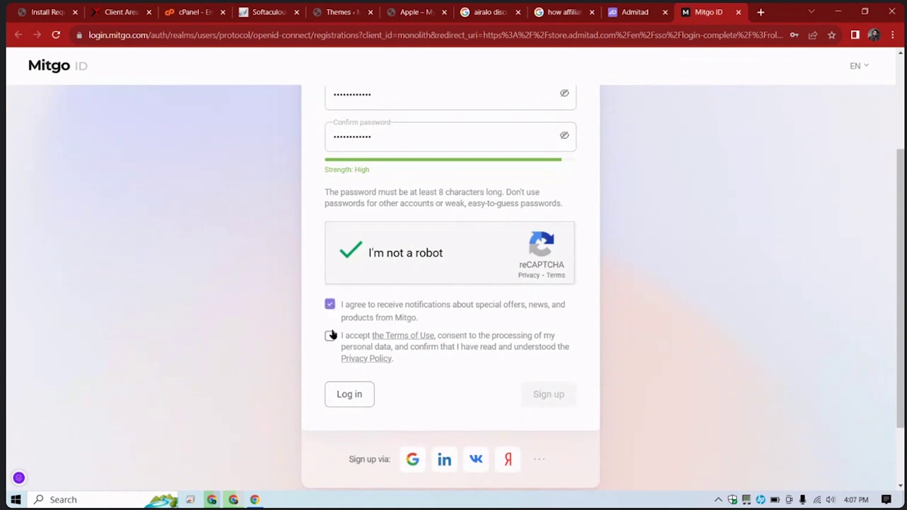
click(330, 336)
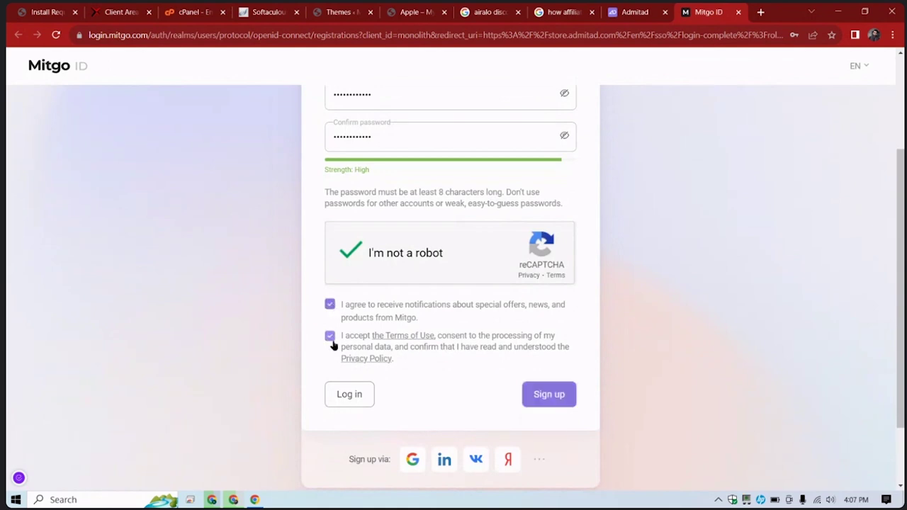
click(550, 397)
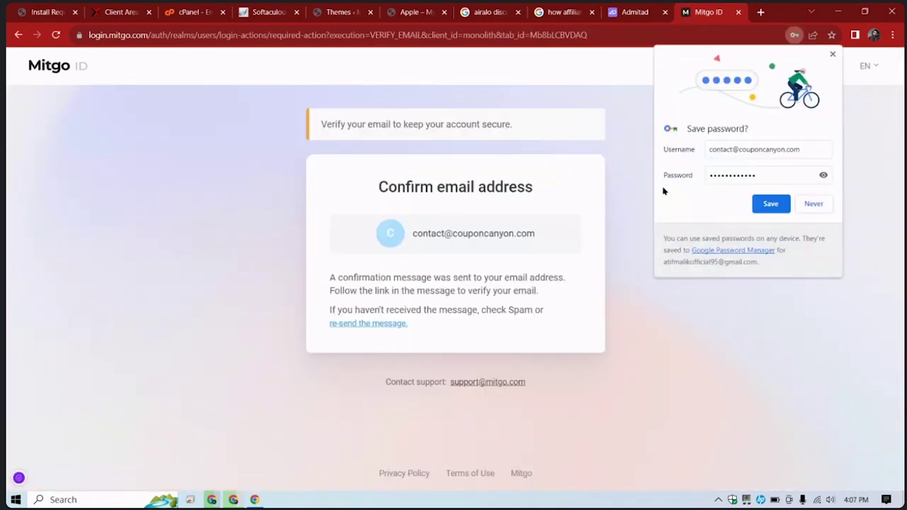
click(772, 204)
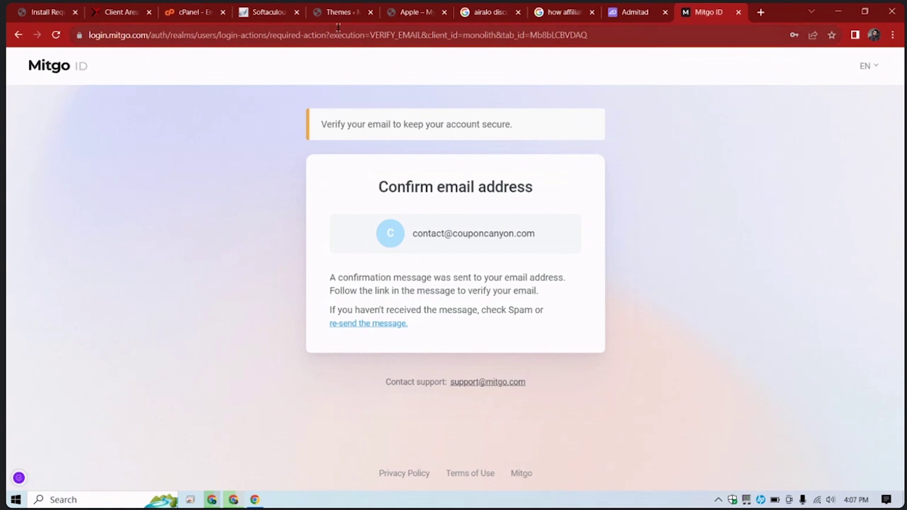
click(181, 12)
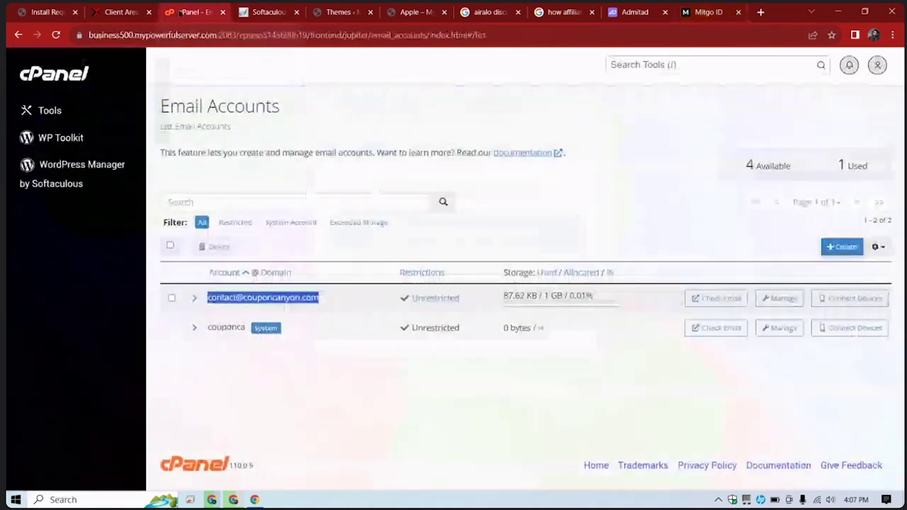
- Open the 'Confirm your sign-up with Mitgo ID' message in Roundcube and confirm the address
click(721, 298)
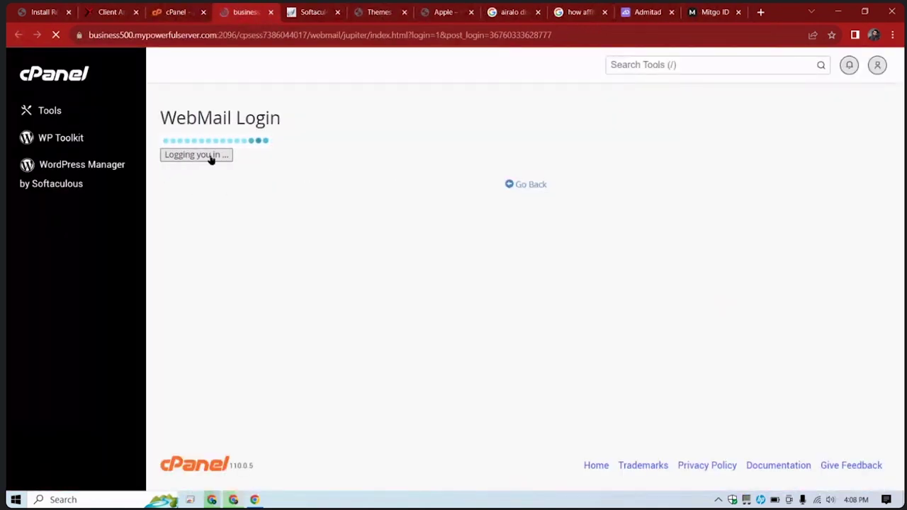
click(129, 247)
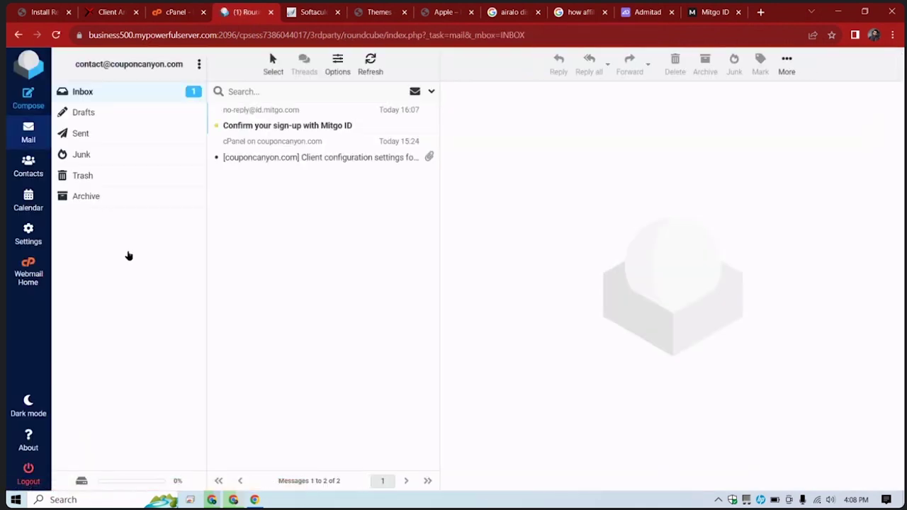
click(314, 120)
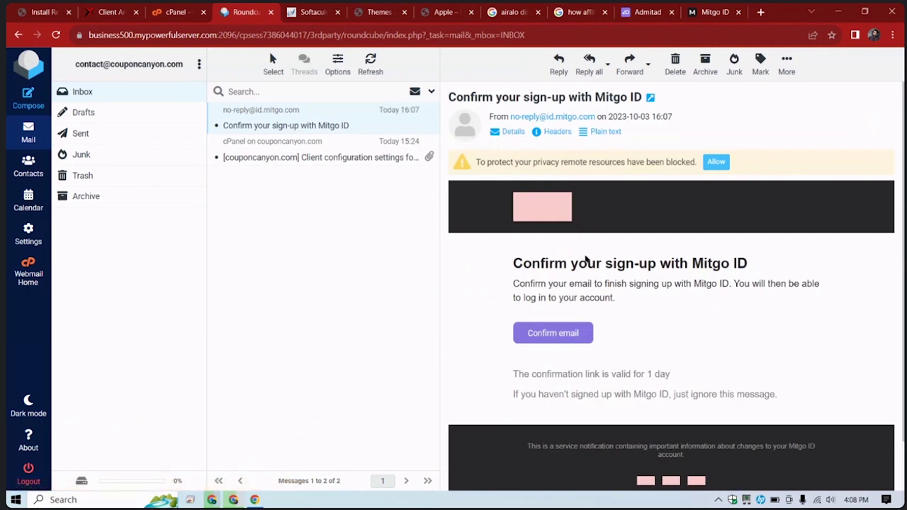
click(567, 338)
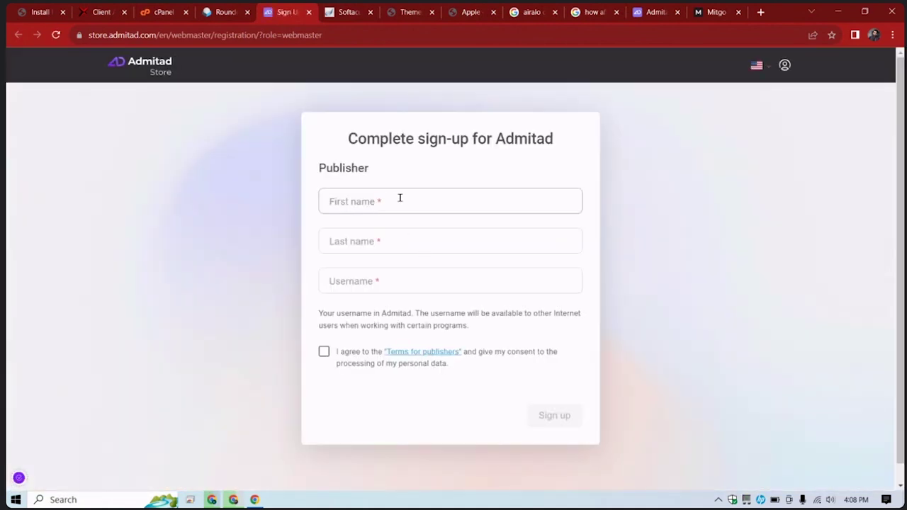
- Enter the publisher's first and last name in the Admitad Publisher form
click(400, 198)
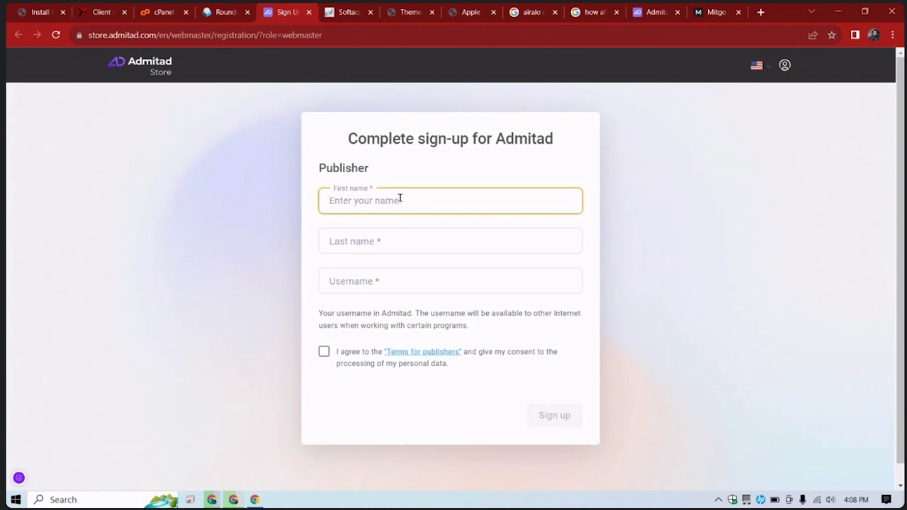
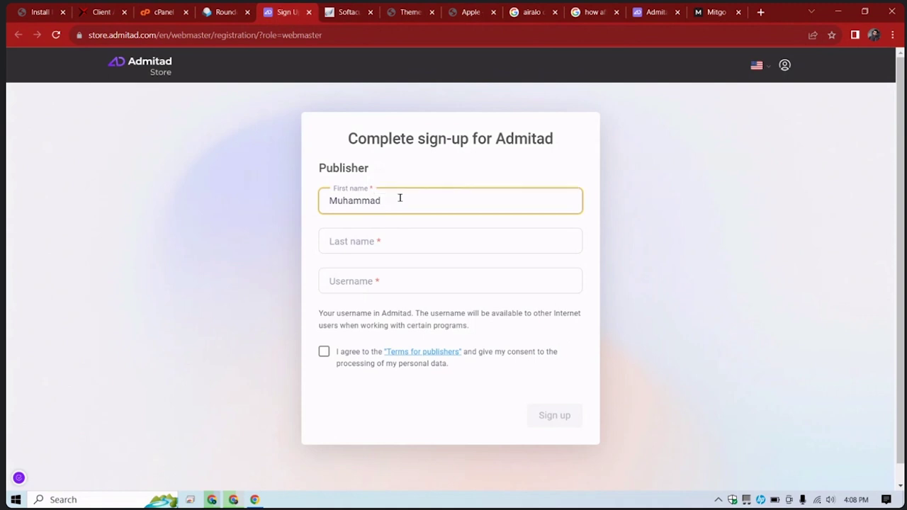
key(Tab)
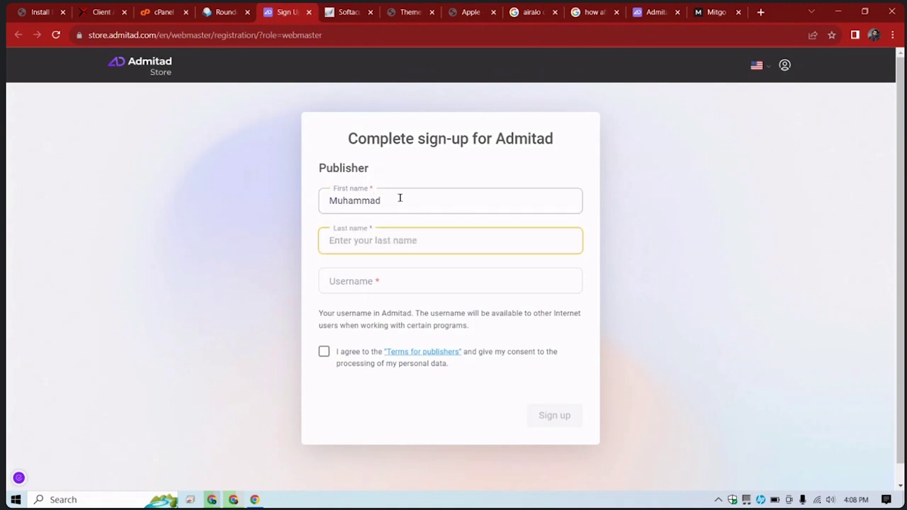
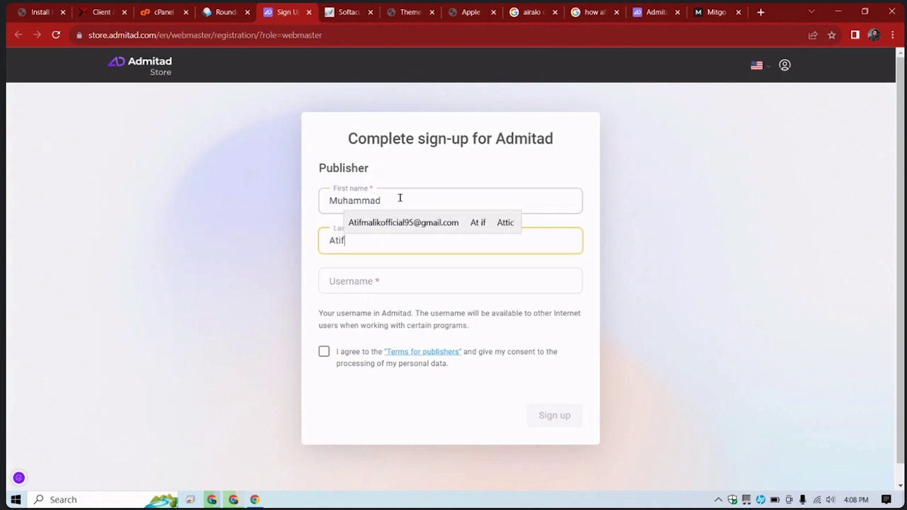
- Set the username to couponcanyon by pasting the site e-mail and trimming its prefix
click(403, 282)
key(BackSpace)
key(BackSpace)
key(BackSpace)
key(BackSpace)
key(BackSpace)
key(BackSpace)
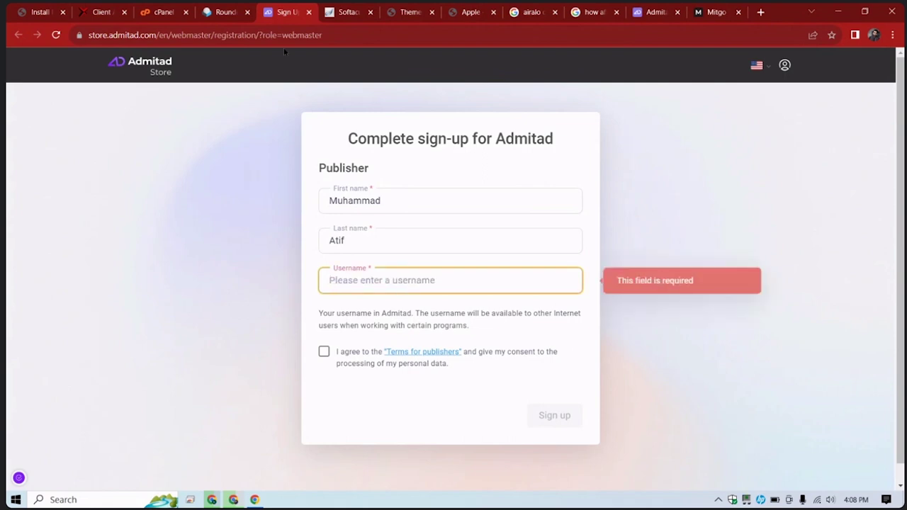
click(460, 13)
click(409, 12)
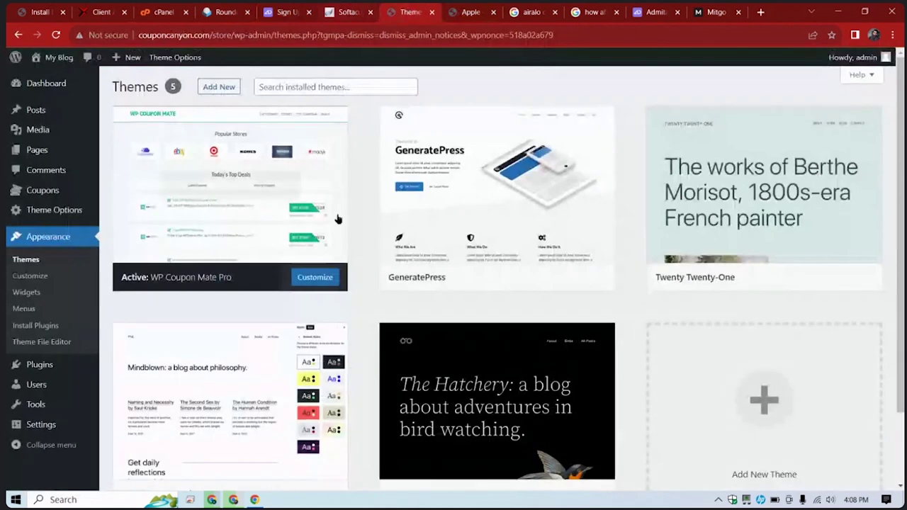
click(710, 12)
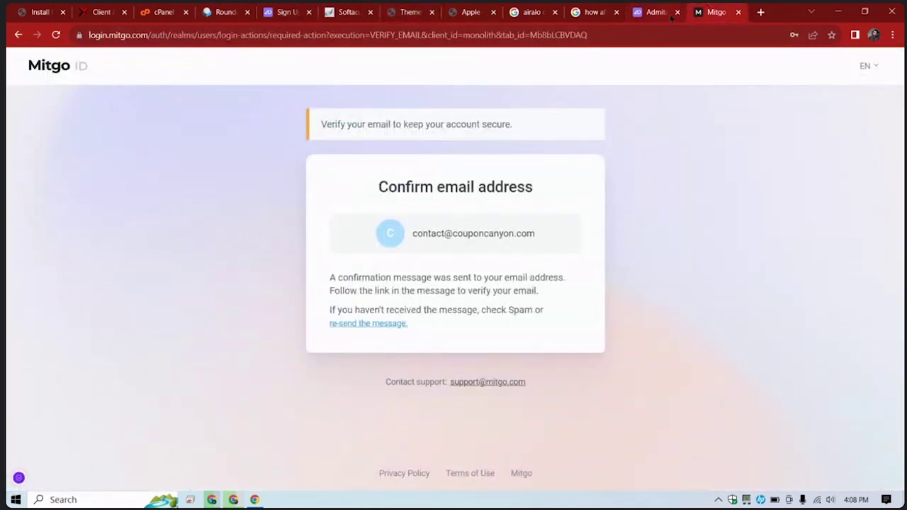
click(280, 13)
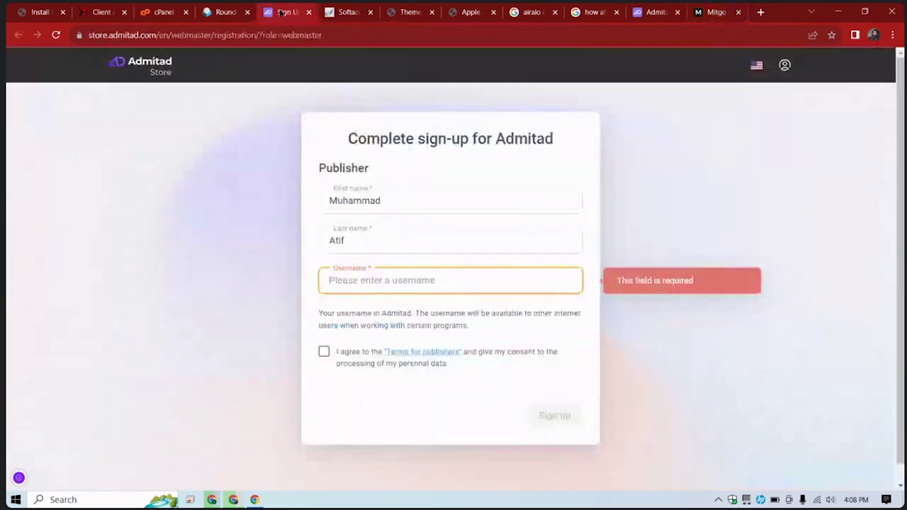
key(ctrl+v)
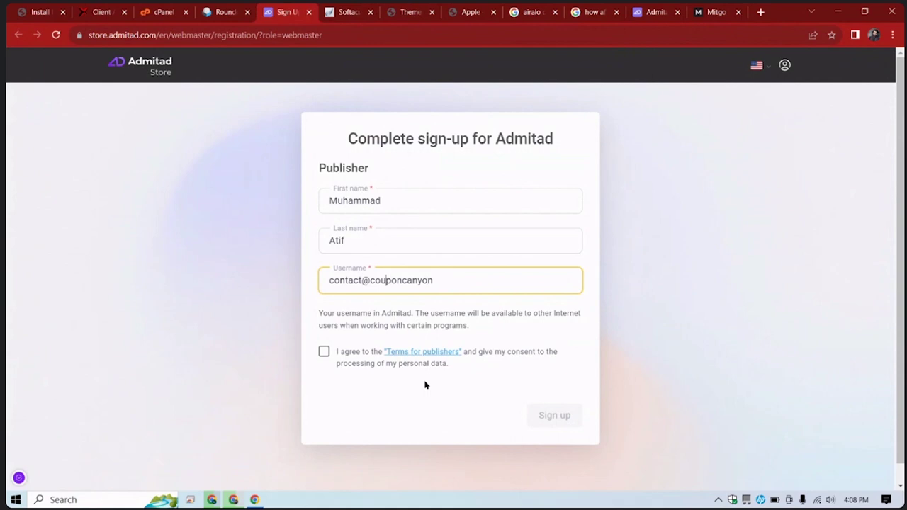
key(BackSpace)
key(BackSpace)
key(BackSpace)
key(BackSpace)
key(BackSpace)
key(BackSpace)
key(BackSpace)
key(BackSpace)
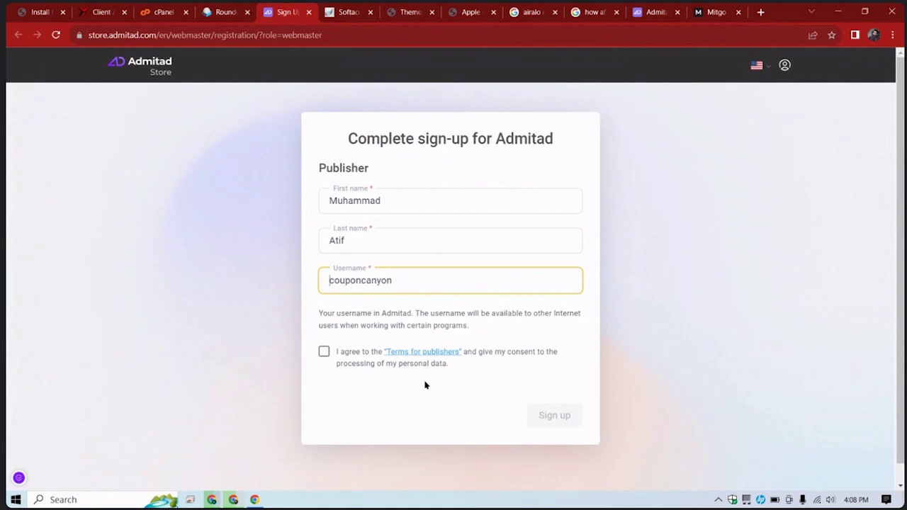
key(ctrl+a)
click(392, 281)
- Start a new publisher registration from admitad.com, then return to the Google Meet window
click(655, 12)
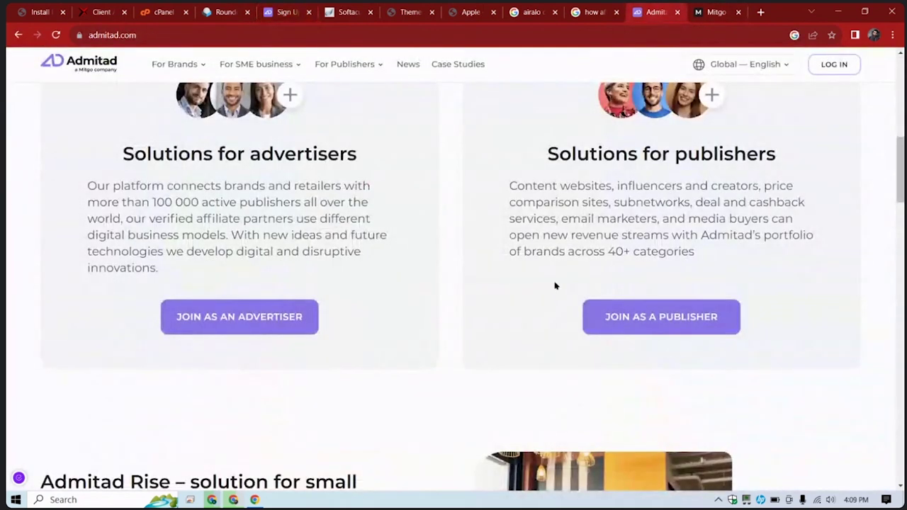
click(677, 319)
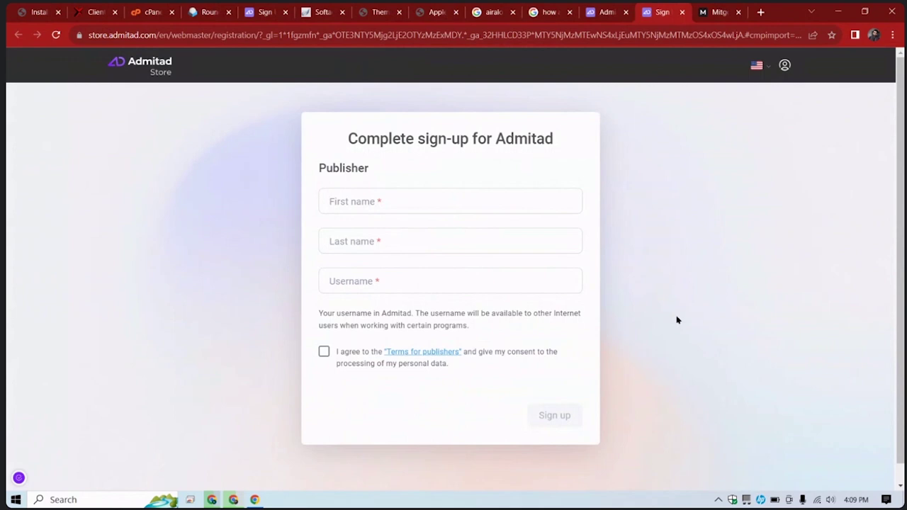
click(213, 501)
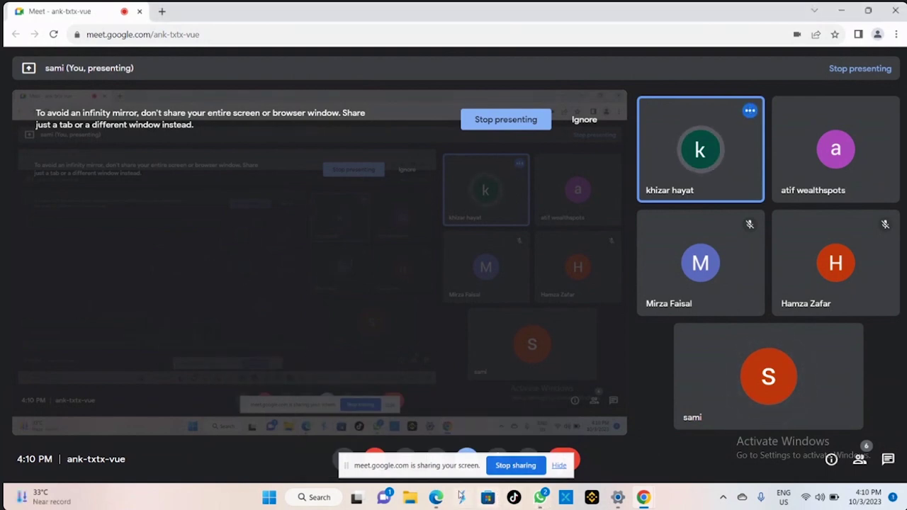
- In Edge, open Admitad's publisher sign-up in a new tab
mouse_move(436, 498)
click(468, 418)
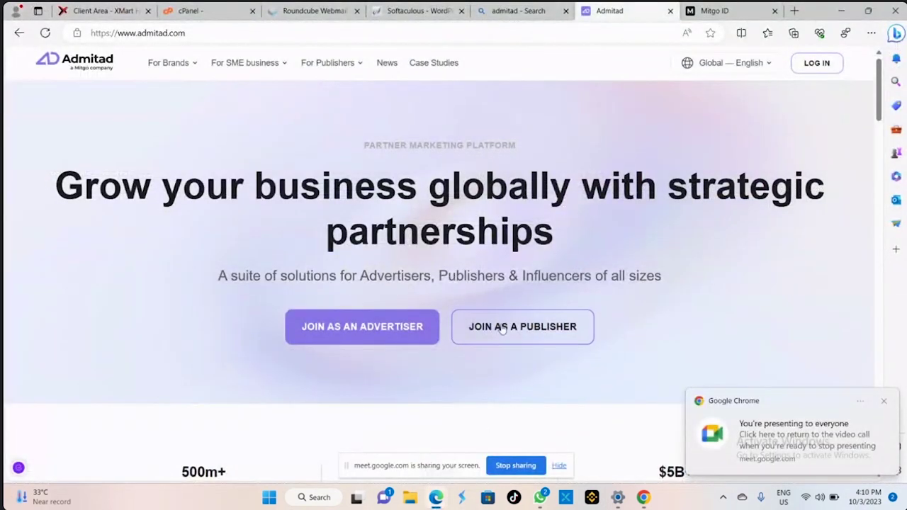
click(521, 333)
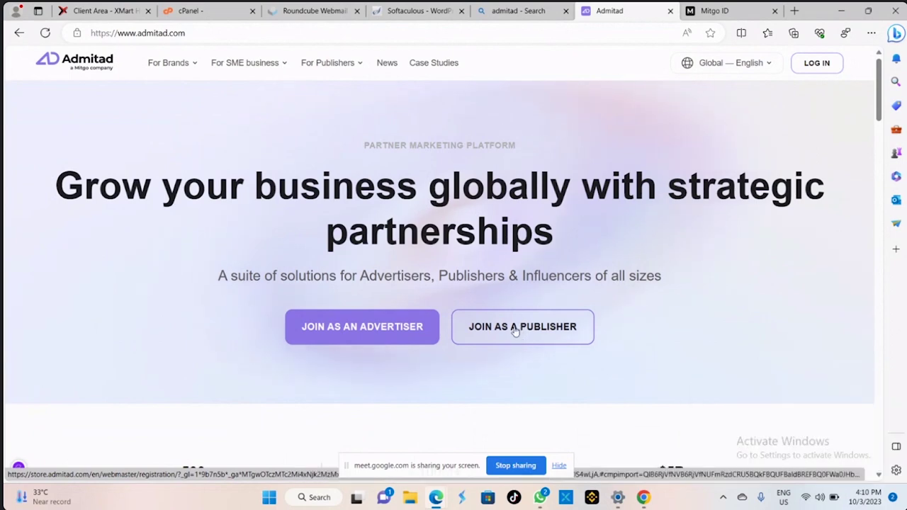
click(519, 332)
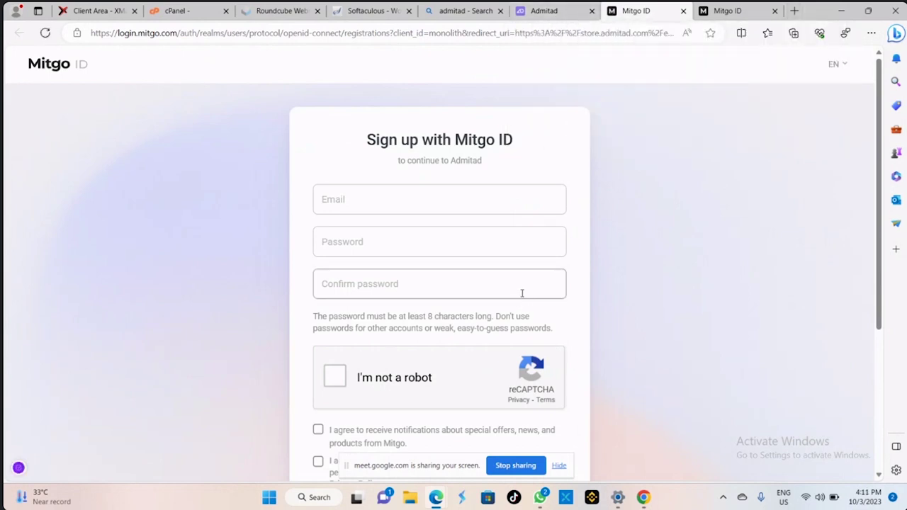
- Focus the sign-up Email field, dismiss saved suggestions, and return to Google Meet
click(386, 197)
click(626, 227)
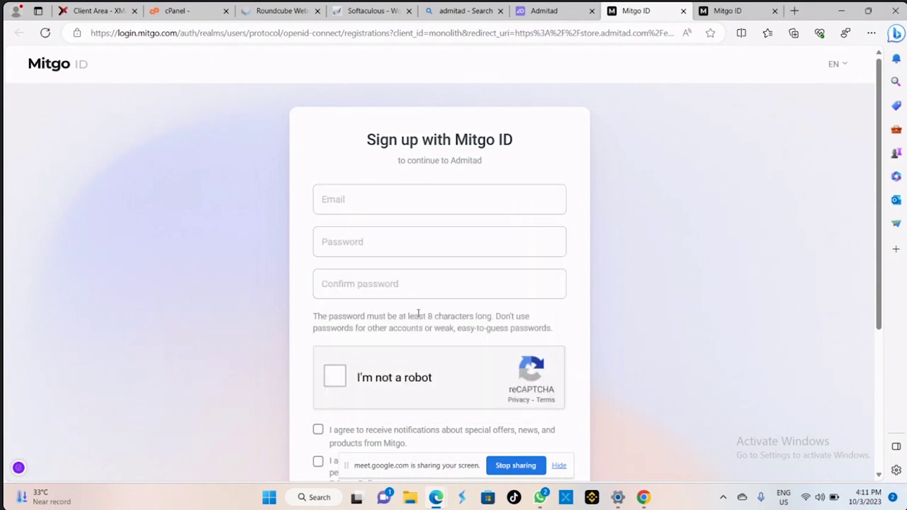
click(362, 196)
click(580, 239)
click(643, 497)
click(581, 439)
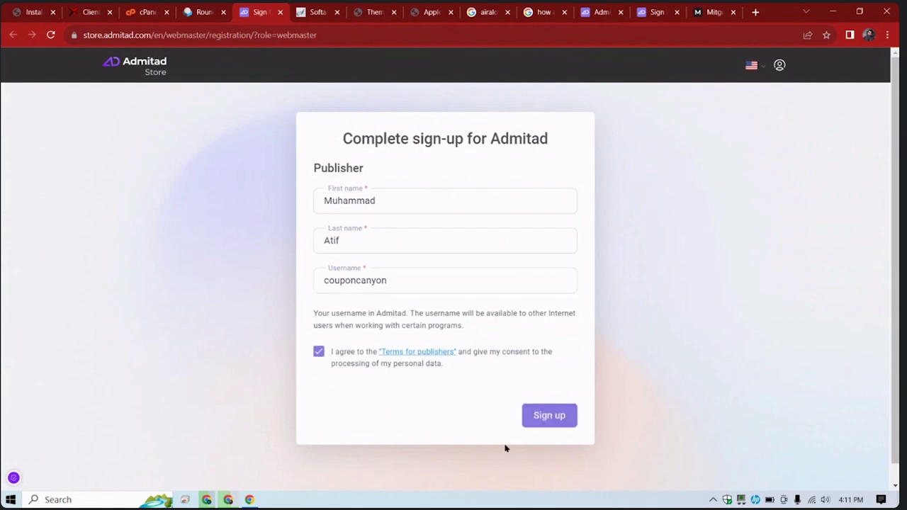
- Submit the publisher sign-up and add United Kingdom as a program country
click(550, 417)
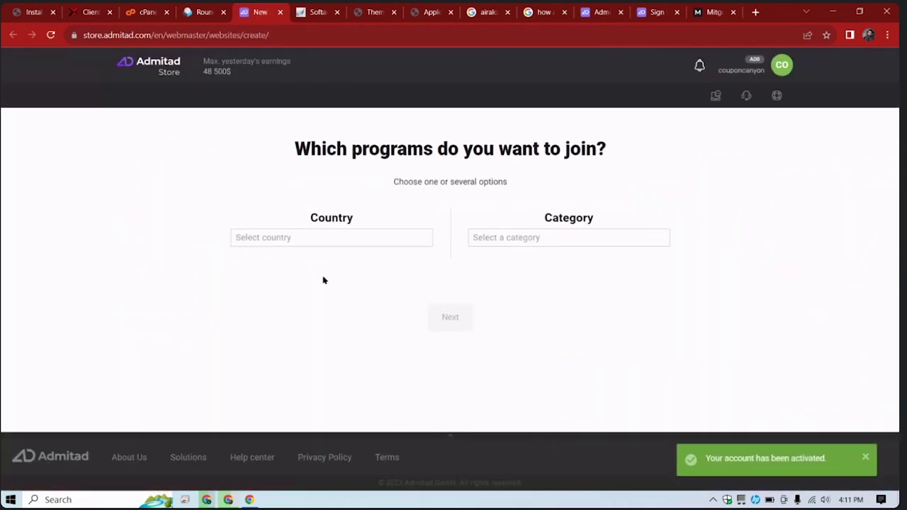
click(316, 238)
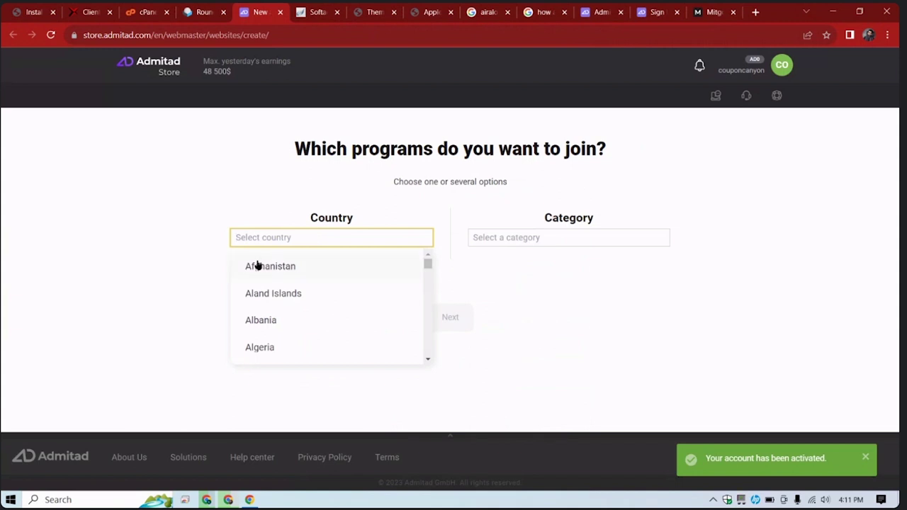
text(uk)
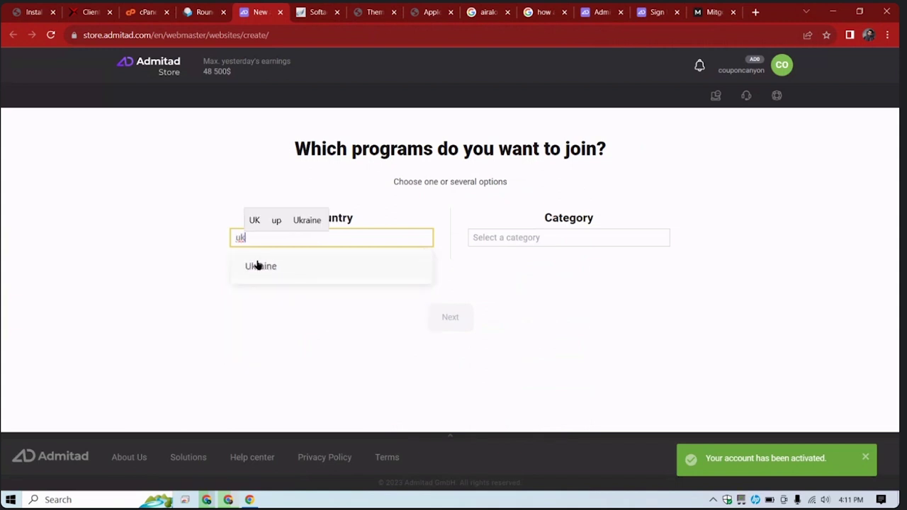
key(BackSpace)
text(ited)
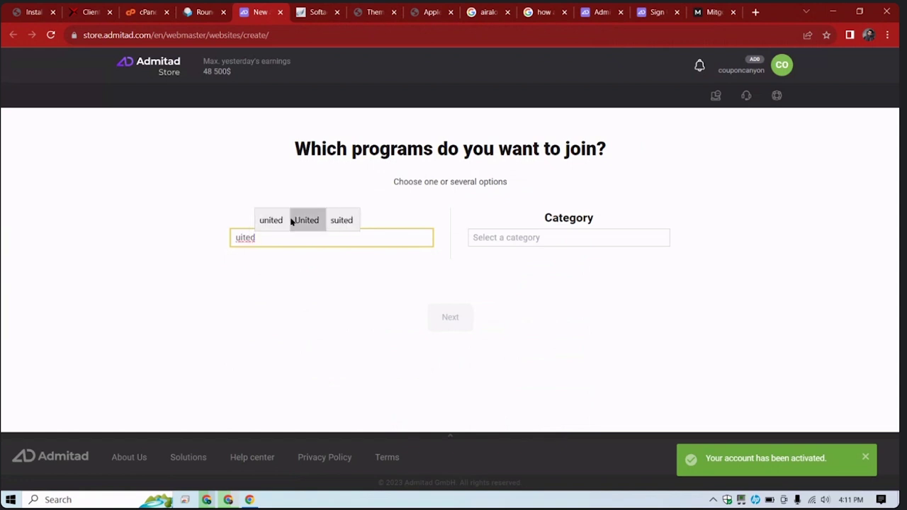
click(295, 222)
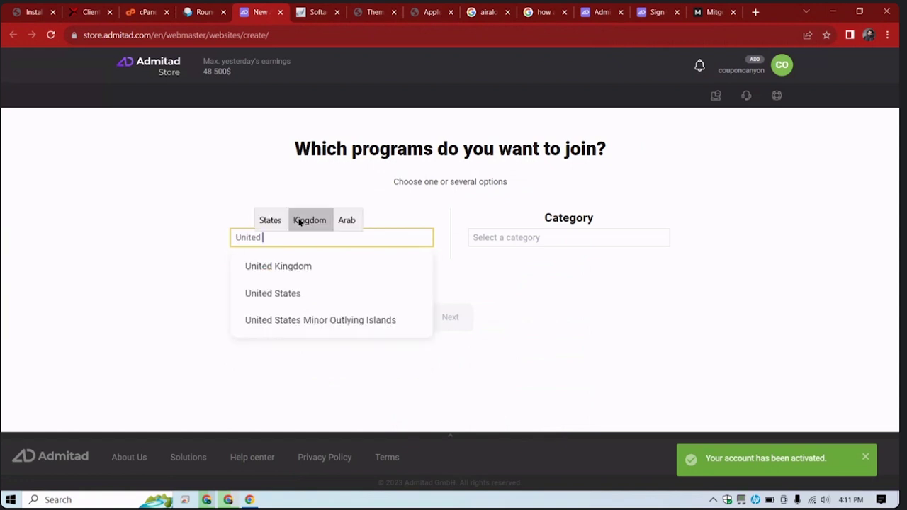
click(293, 268)
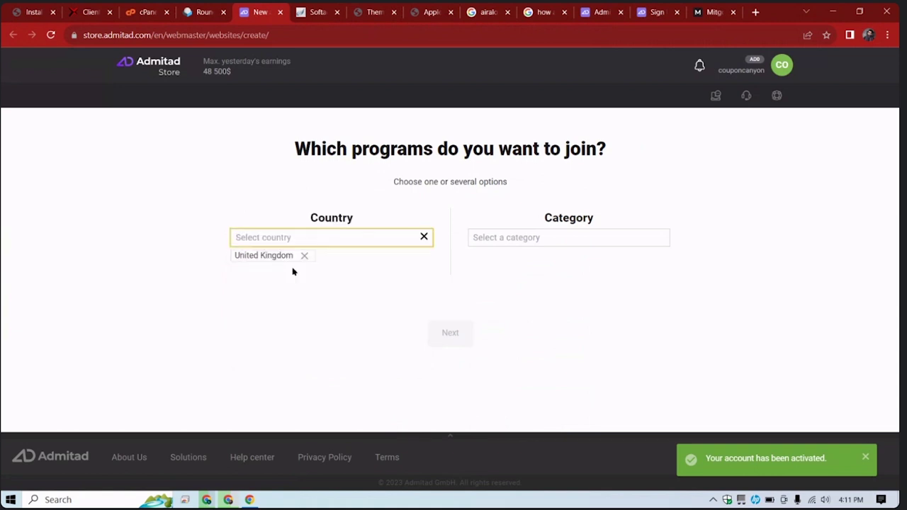
- Add United States, Canada, Australia, India, UAE and Turkey as program countries
text(united)
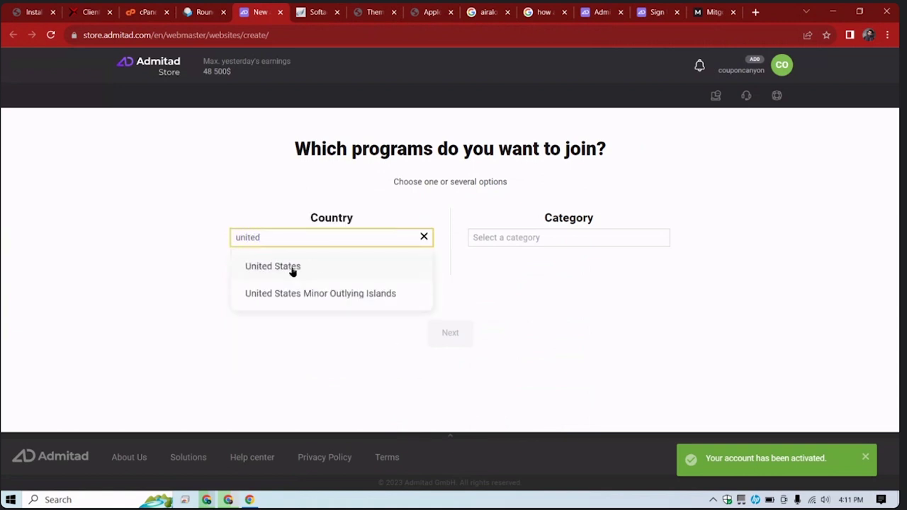
click(293, 270)
text(canada)
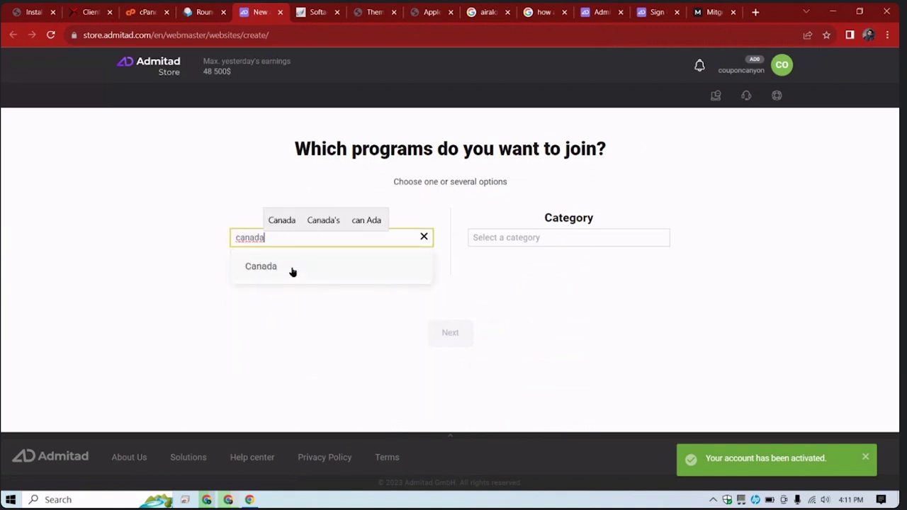
click(272, 267)
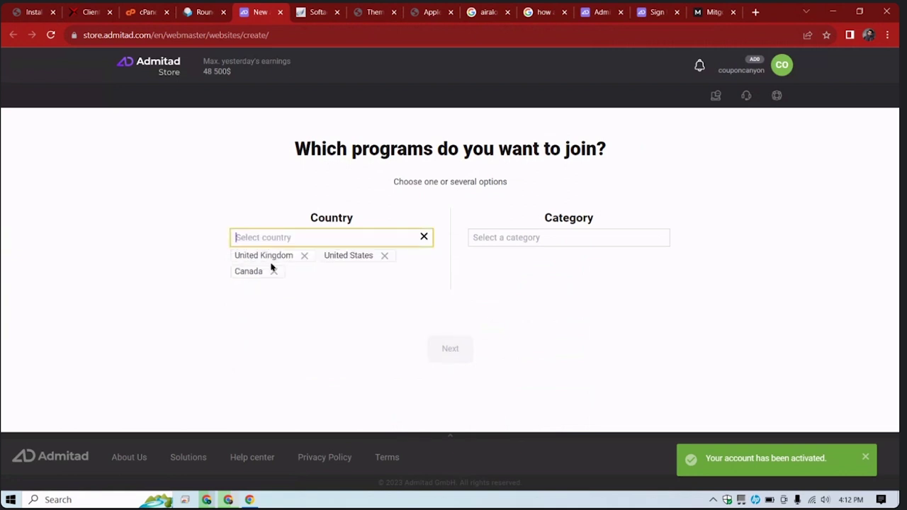
text(au)
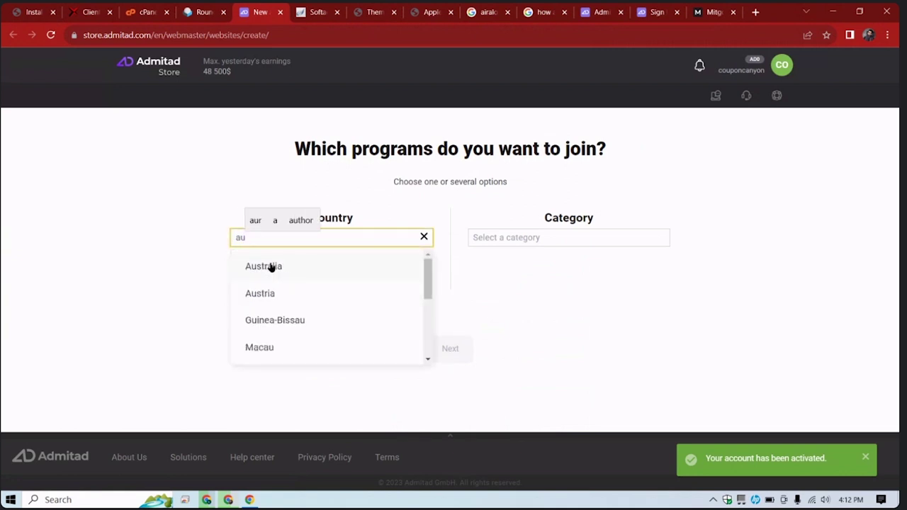
text(s)
click(271, 266)
text(india)
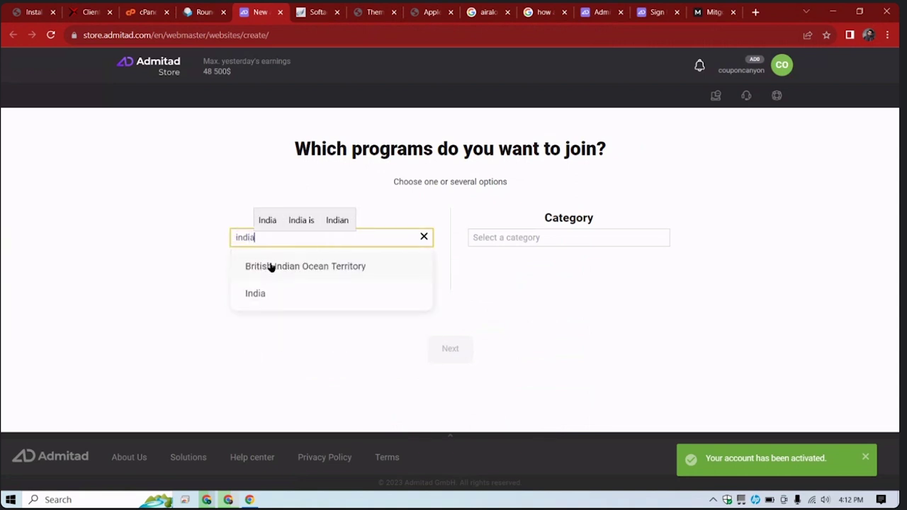
click(260, 292)
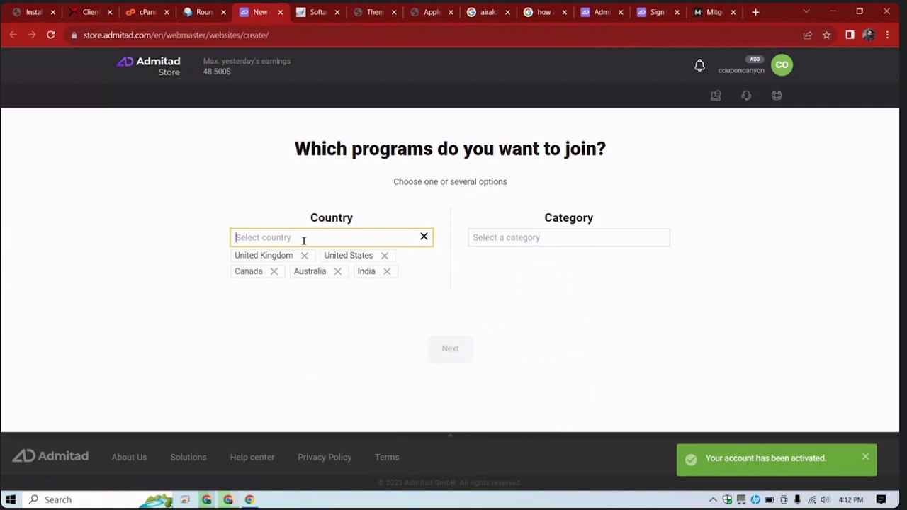
text(uae)
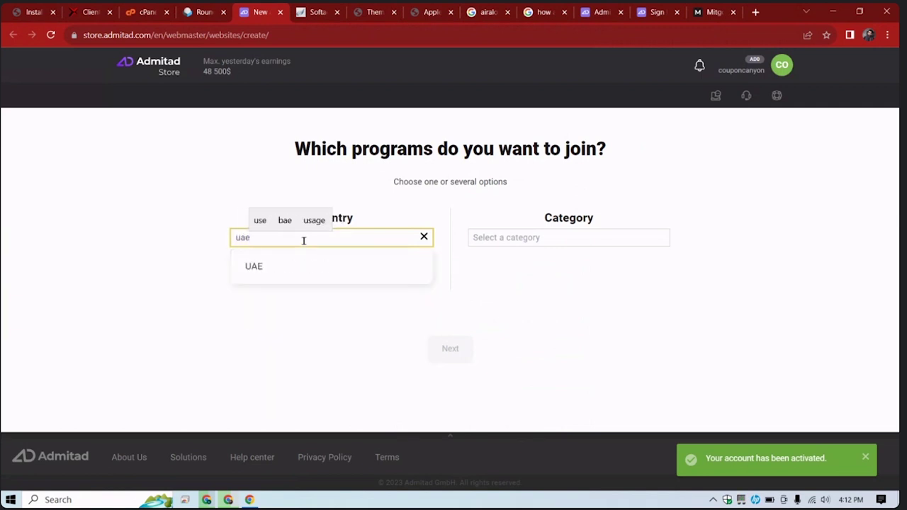
click(276, 273)
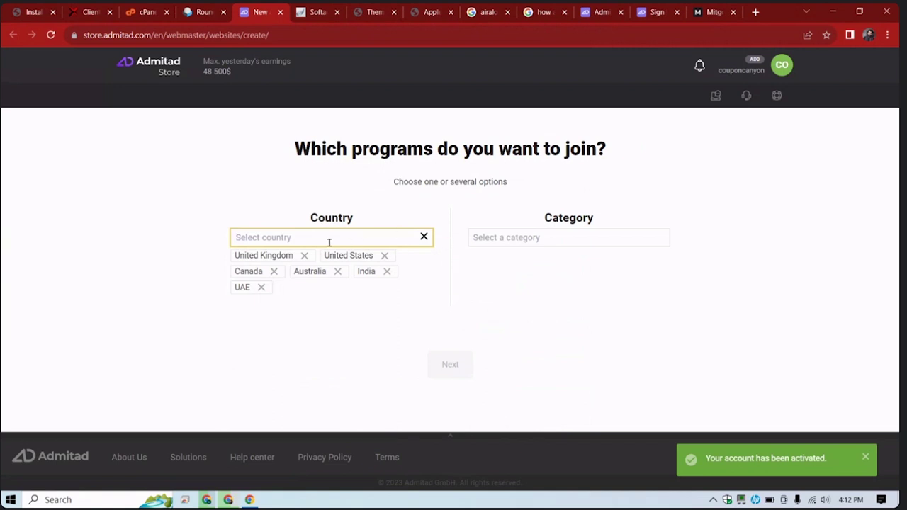
text(turk)
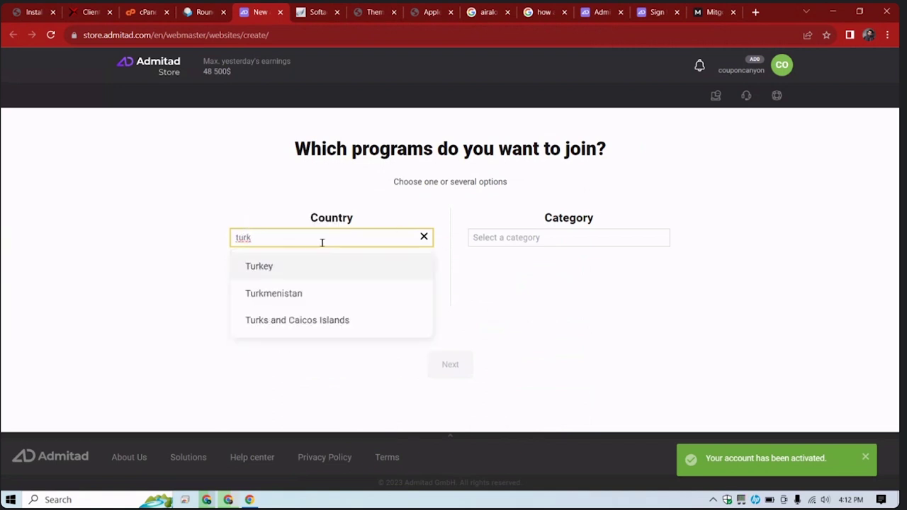
key(Return)
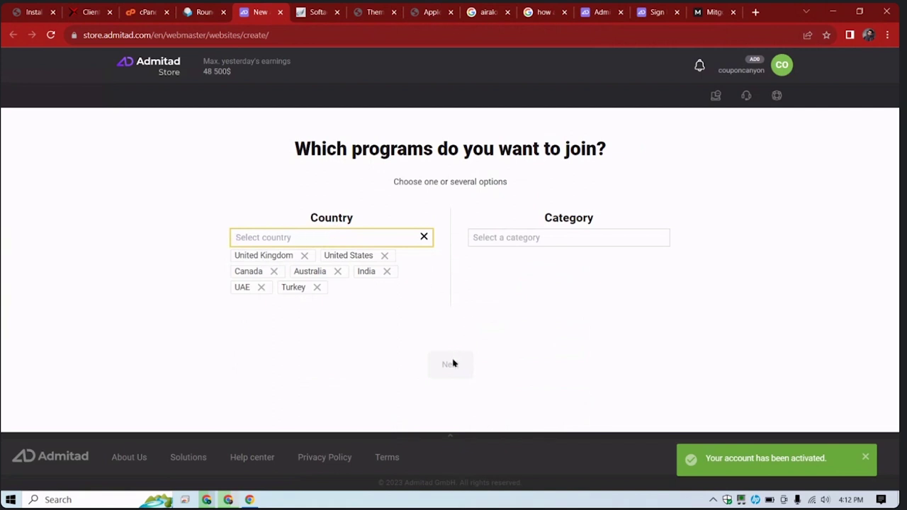
- Add ten categories: Online Games, Financial Programs, Travel & Tourism, Mobile Programs, Real Estate, Children's Week UA, Summer Fest UA, CyberPunk Marathon 2023, Fast Growth KZ, Back to school WW 2023
click(533, 233)
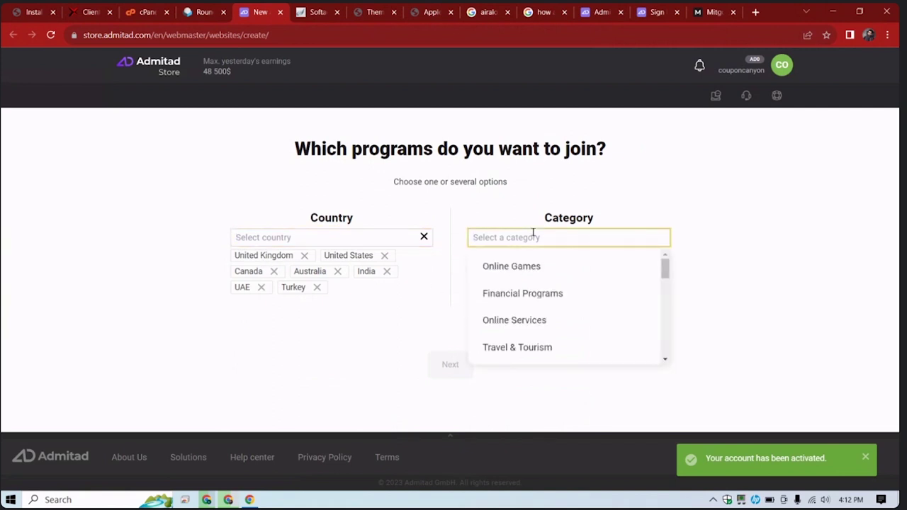
click(509, 267)
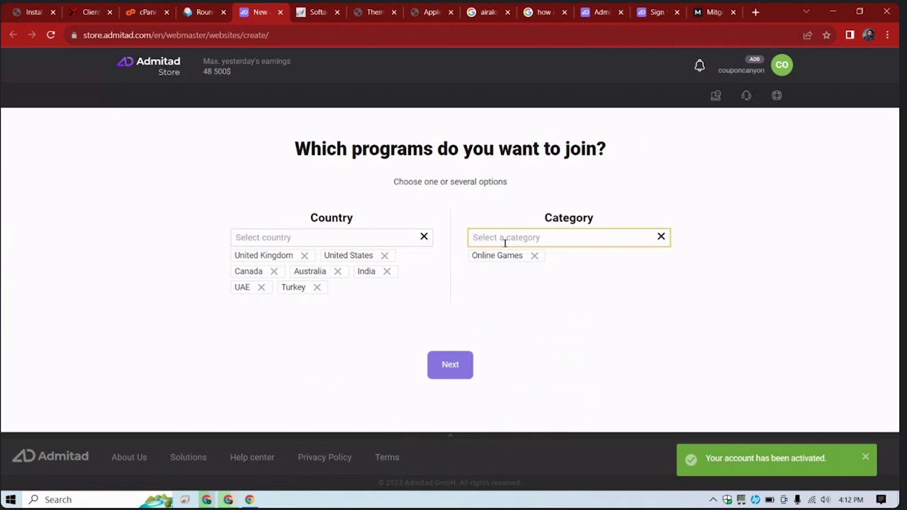
text(a)
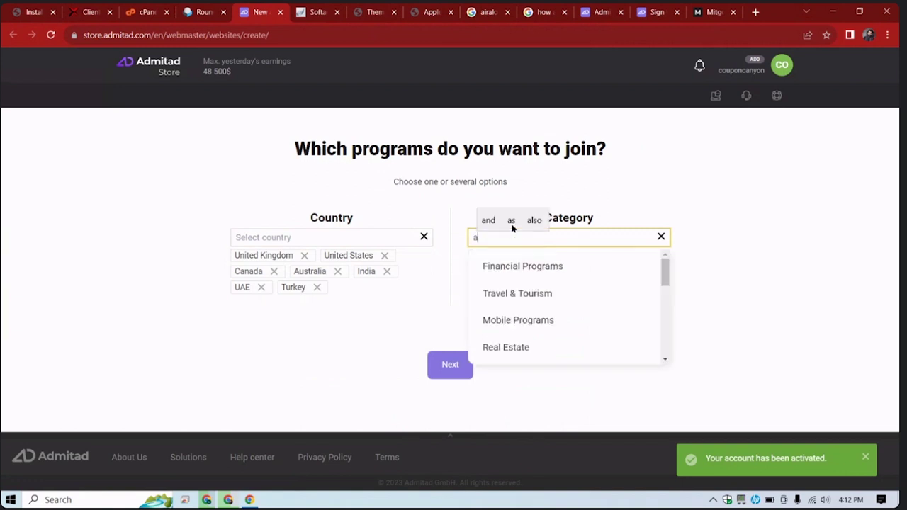
key(Return)
text(a)
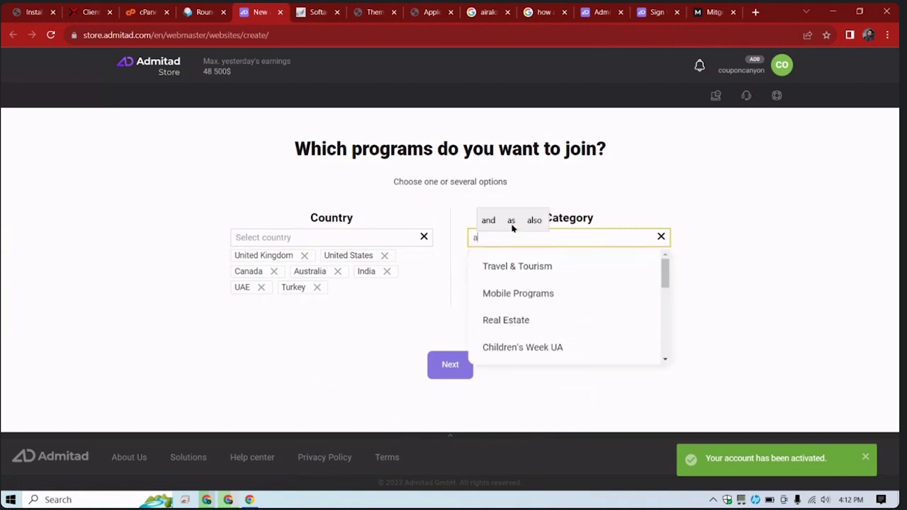
key(Return)
text(a)
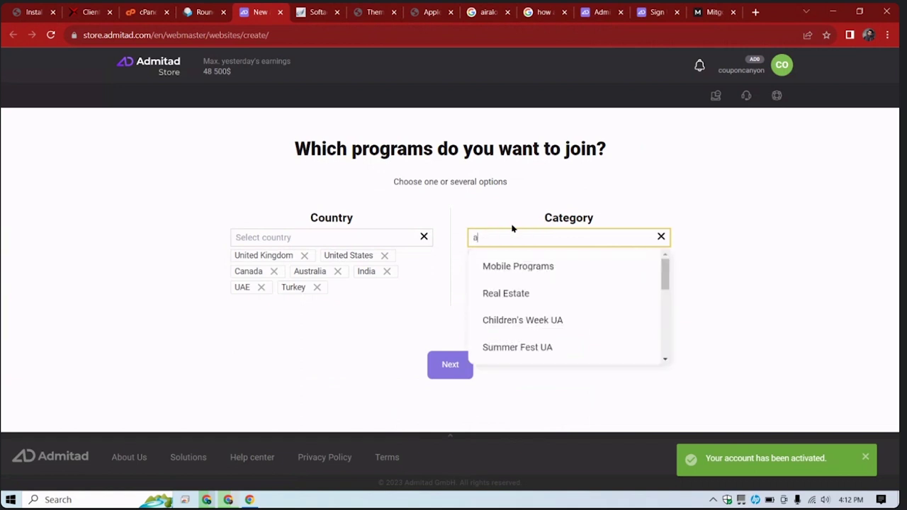
key(Return)
text(a)
key(Return)
text(a)
key(Return)
text(a)
key(Return)
text(a)
key(Return)
text(a)
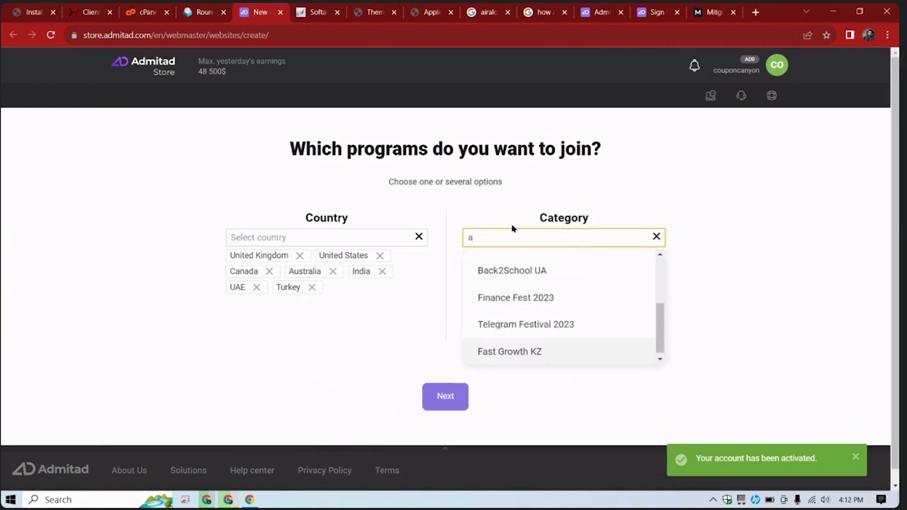
key(Return)
text(a)
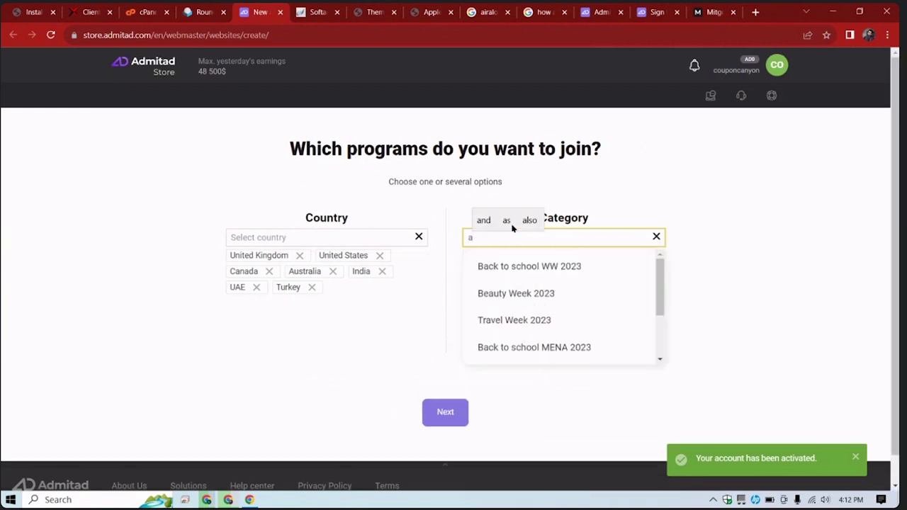
key(Return)
- Add ten more categories: Beauty Week 2023, Travel Week 2023, Back to school MENA 2023, Back2School UA, Finance Fest 2023, Telegram Festival 2023, Oktoberfest 2023, Online Services, Online stores, SME
text(a)
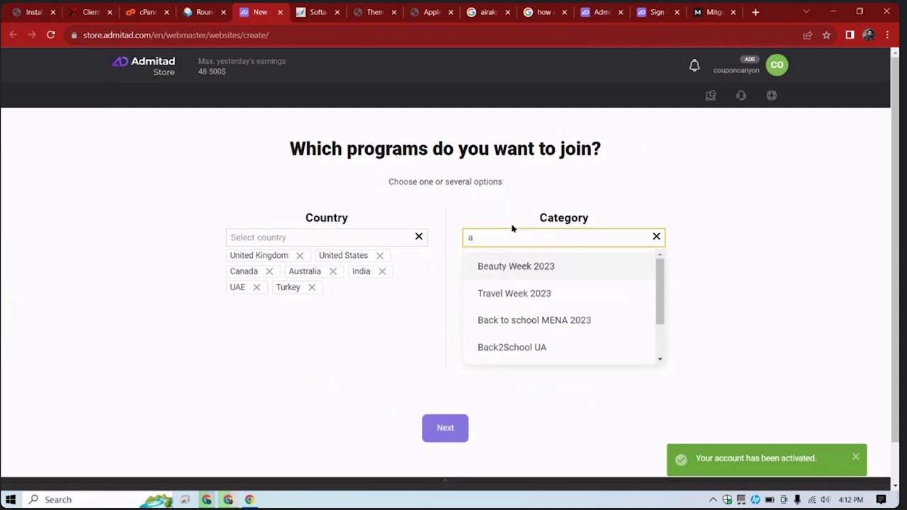
key(Return)
text(a)
key(Return)
text(a)
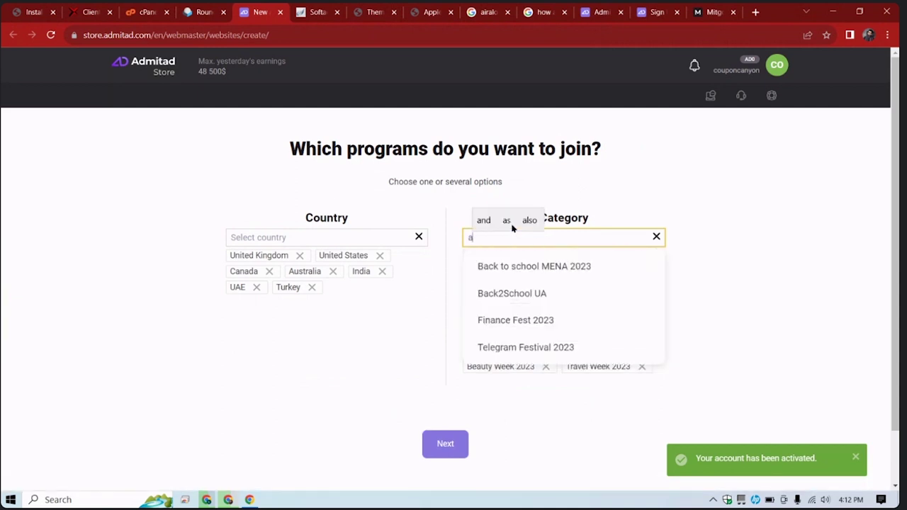
key(Return)
text(a)
key(Return)
text(a)
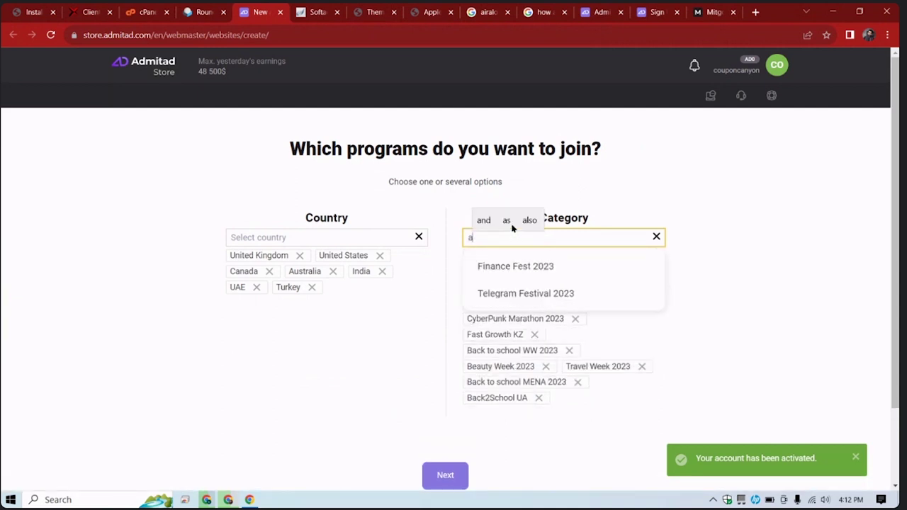
key(Return)
text(a)
key(Return)
text(b)
key(Return)
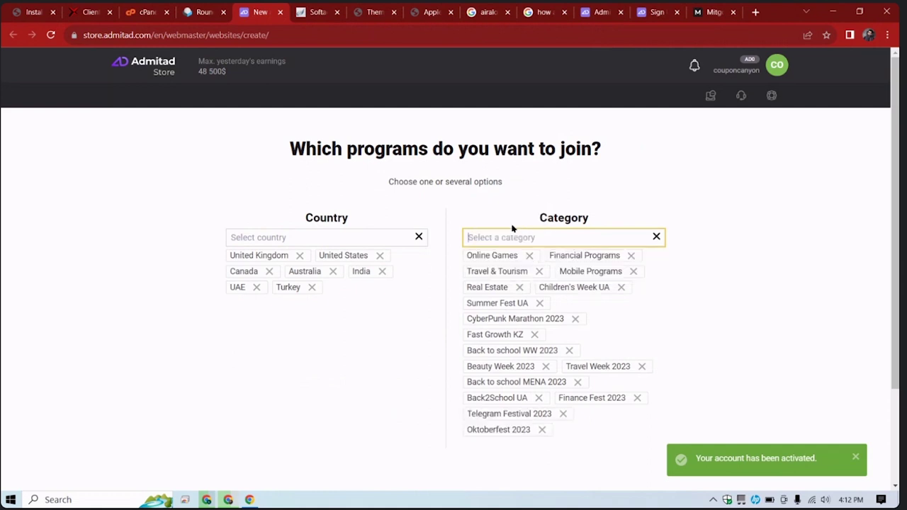
text(c)
key(Return)
text(d)
key(BackSpace)
text(e)
key(Return)
text(e)
key(Return)
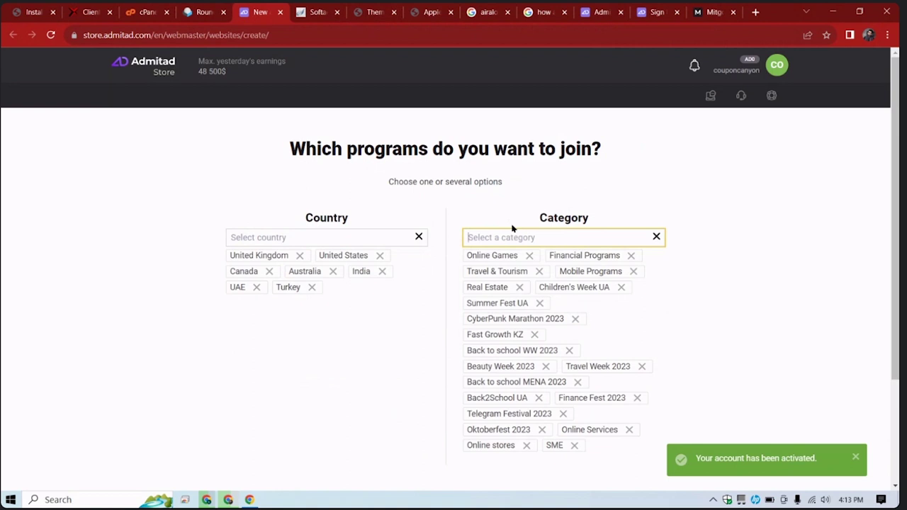
- Add 11.11 as the twenty-first category after clearing the filter letters
text(f)
key(BackSpace)
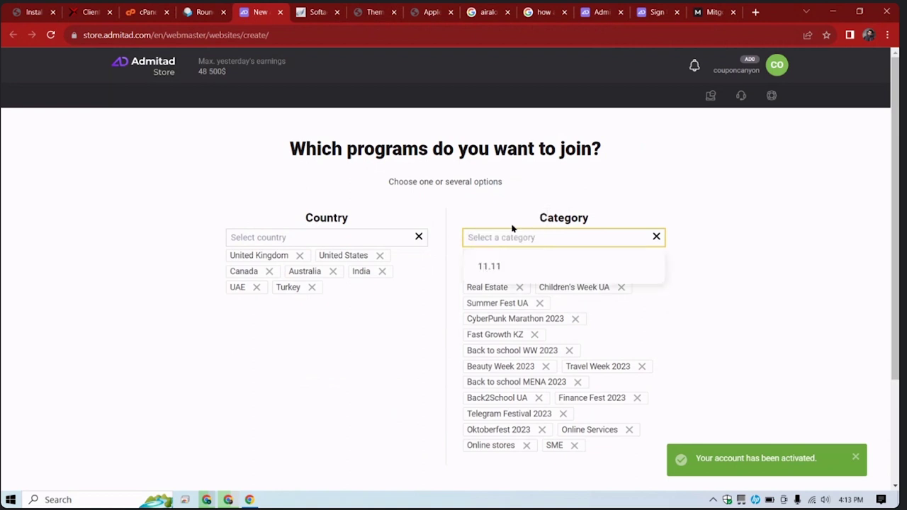
text(g)
key(BackSpace)
text(h)
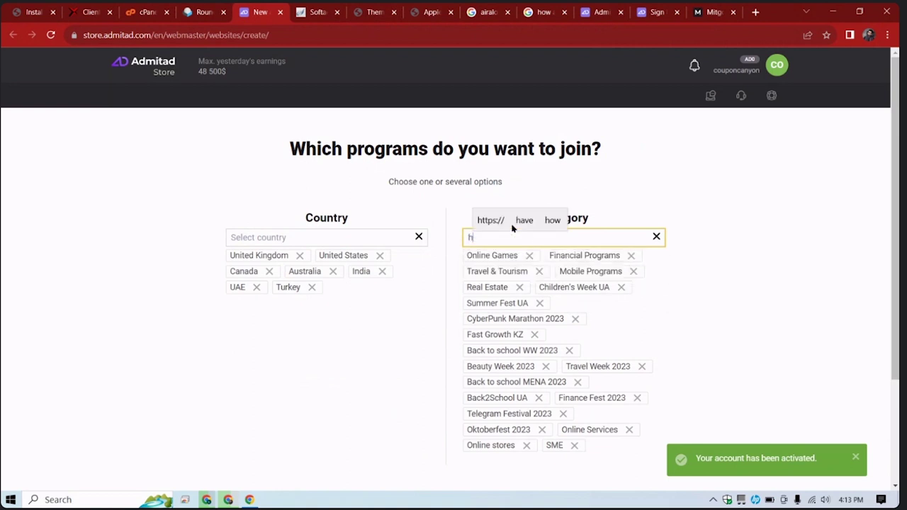
key(BackSpace)
text(i)
key(BackSpace)
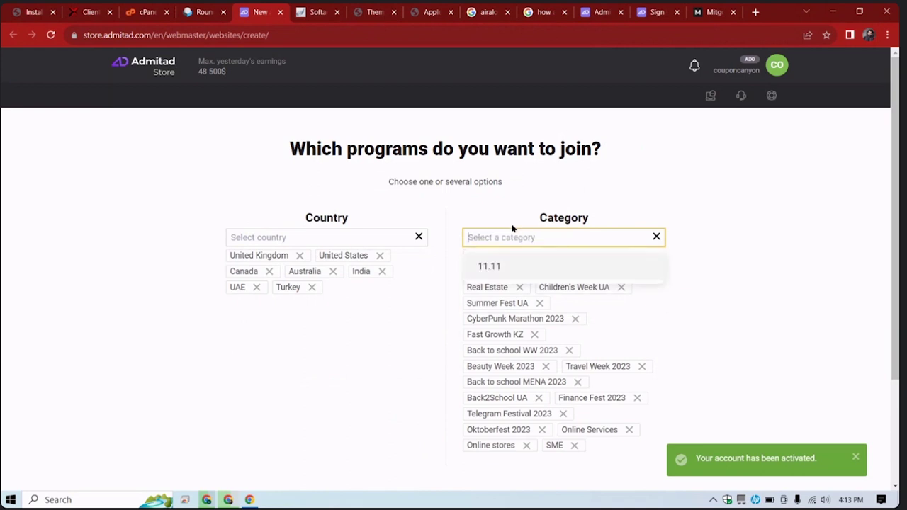
key(Return)
- Clear the stray letters typed into the category search, keeping the 21 chosen categories
text(j)
key(BackSpace)
text(a)
key(BackSpace)
text(l)
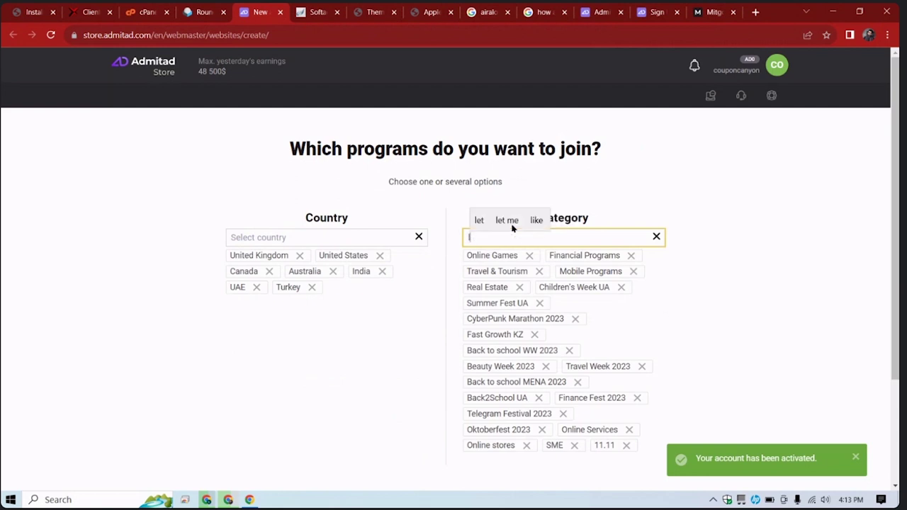
key(BackSpace)
text(r)
key(BackSpace)
text(n)
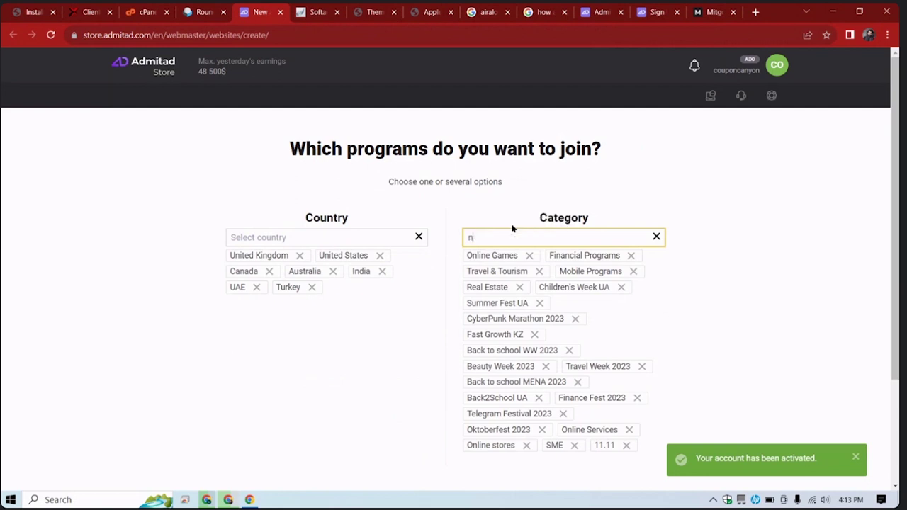
key(BackSpace)
text(b)
key(BackSpace)
text(o)
key(BackSpace)
text(p)
key(BackSpace)
text(q)
key(BackSpace)
text(r)
key(BackSpace)
text(s)
key(BackSpace)
text(t)
key(BackSpace)
text(u)
key(BackSpace)
text(v)
key(BackSpace)
text(w)
key(BackSpace)
text(b)
key(BackSpace)
text(y)
key(BackSpace)
text(s)
key(BackSpace)
- Keep the seven chosen countries, dismiss the account-activated notice, and continue to the next setup step
click(290, 236)
scroll(294, 324, down, 10)
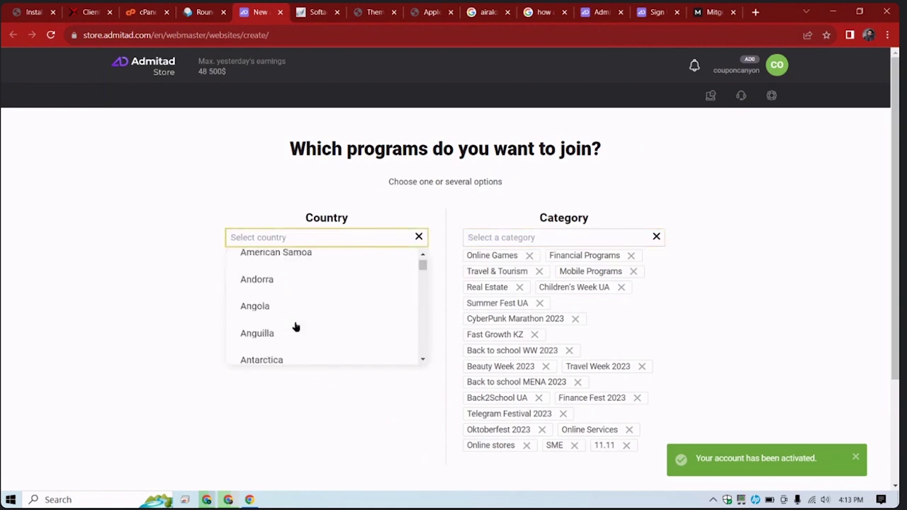
scroll(295, 326, down, 9)
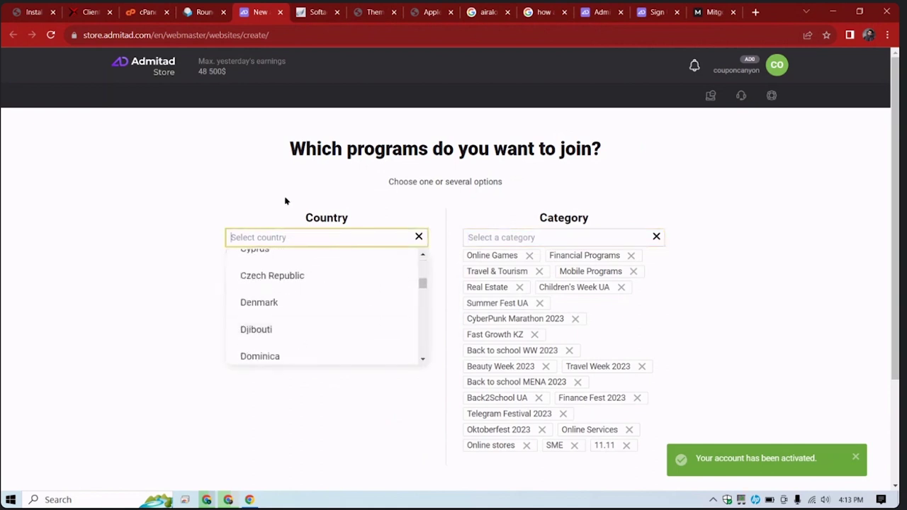
click(220, 211)
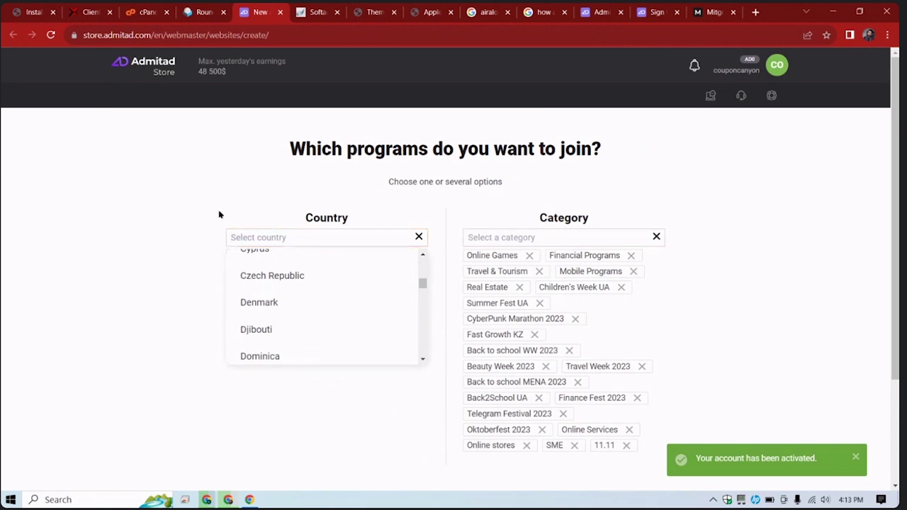
click(857, 457)
scroll(431, 402, down, 2)
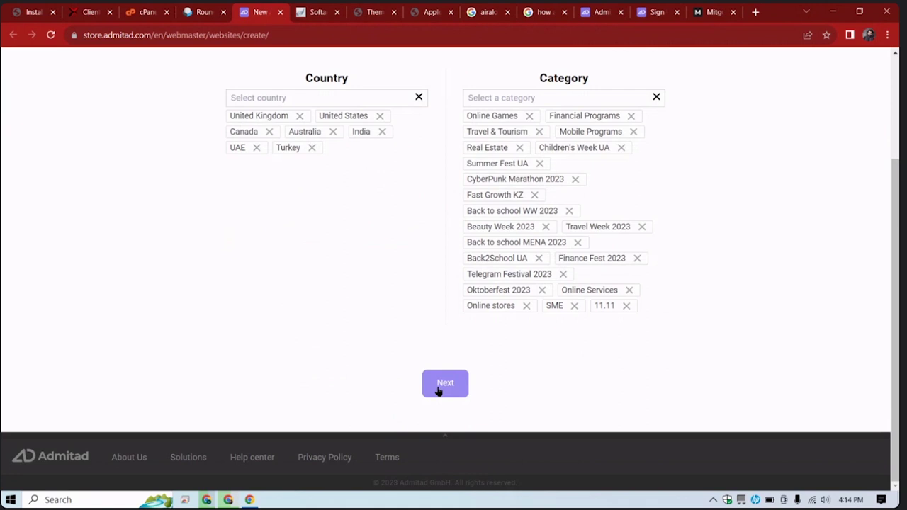
click(438, 392)
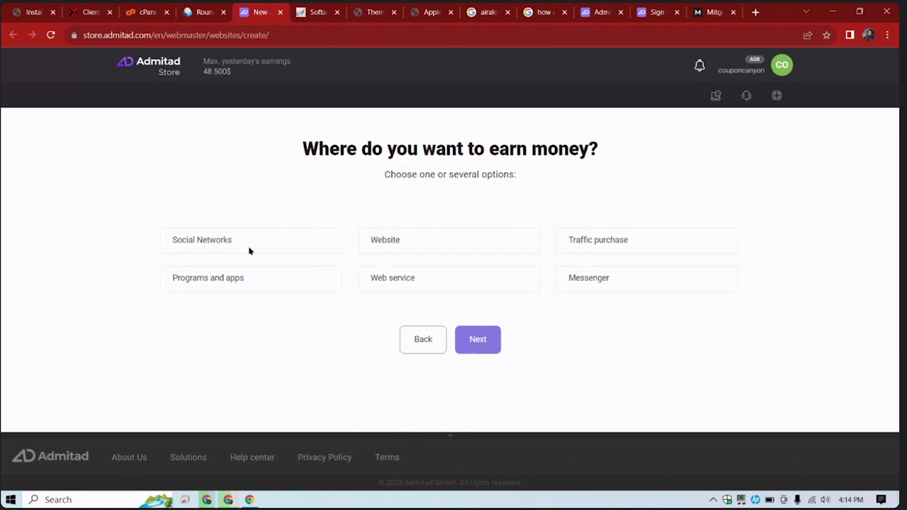
- Choose Website as the earning place and mark it as an Affiliate store
click(405, 245)
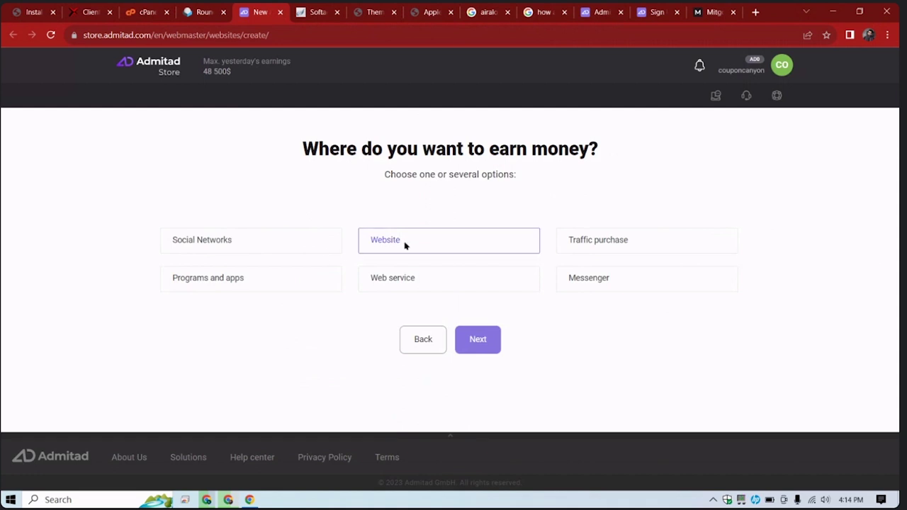
click(477, 340)
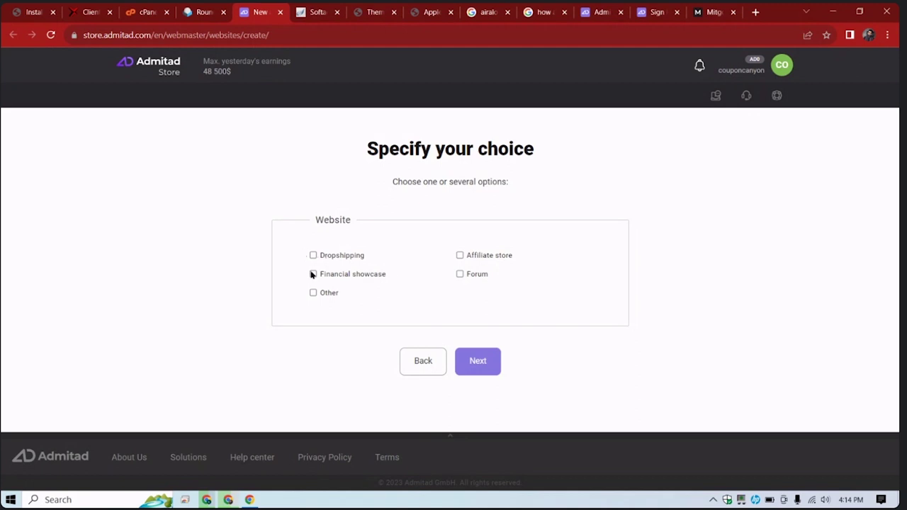
click(460, 255)
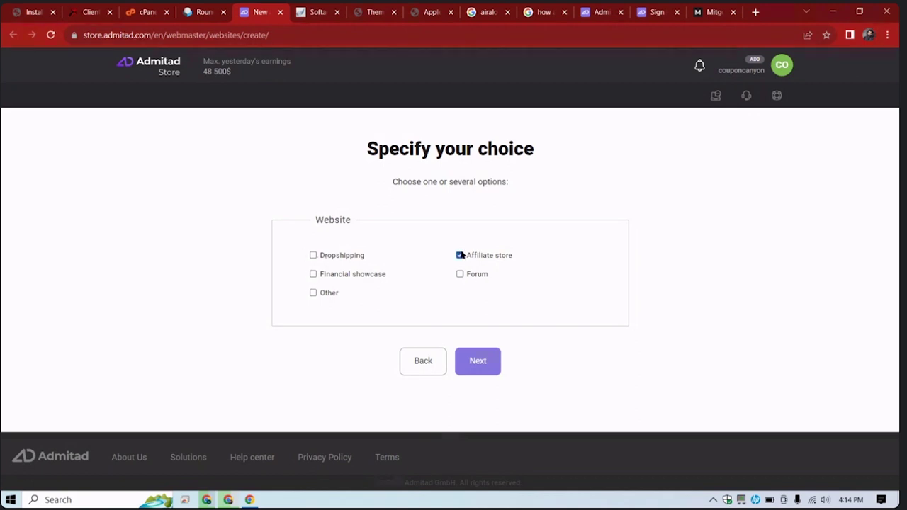
click(479, 363)
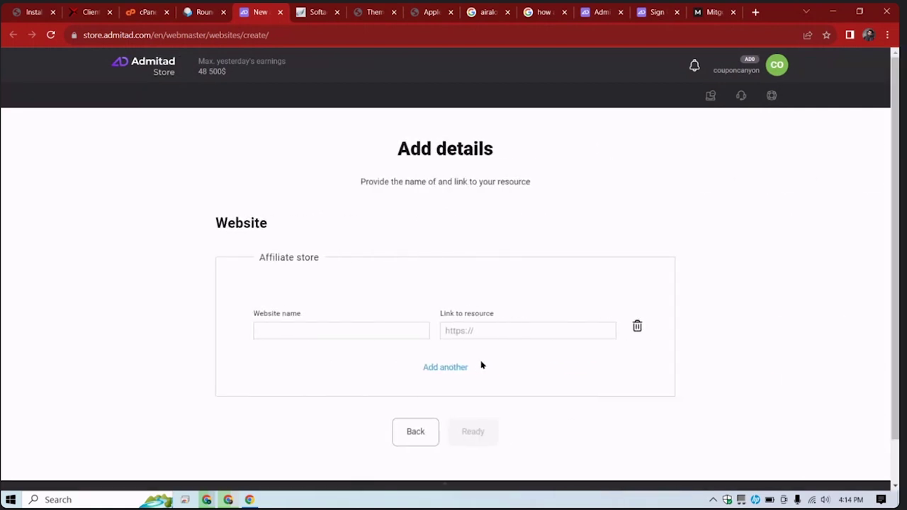
- Set the website name to 'couponcanyon' by pasting from clipboard history and trimming it
click(335, 329)
key(super+v)
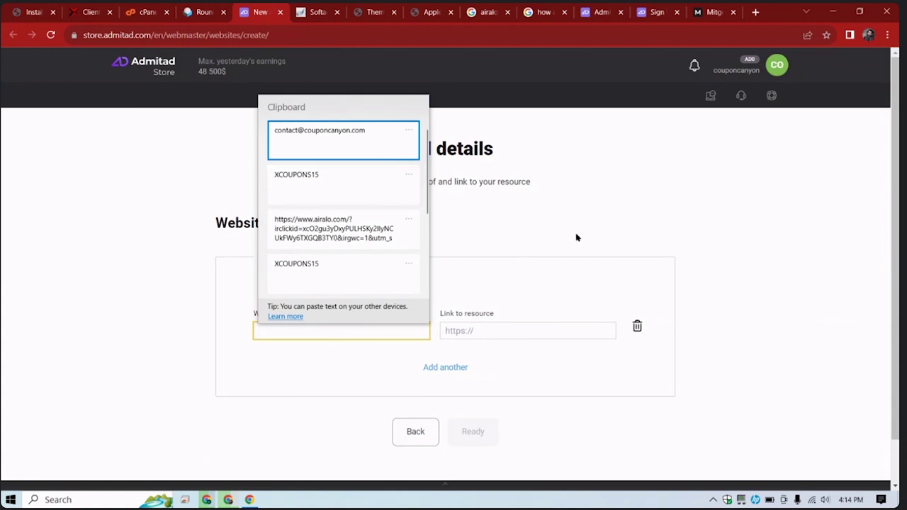
key(Escape)
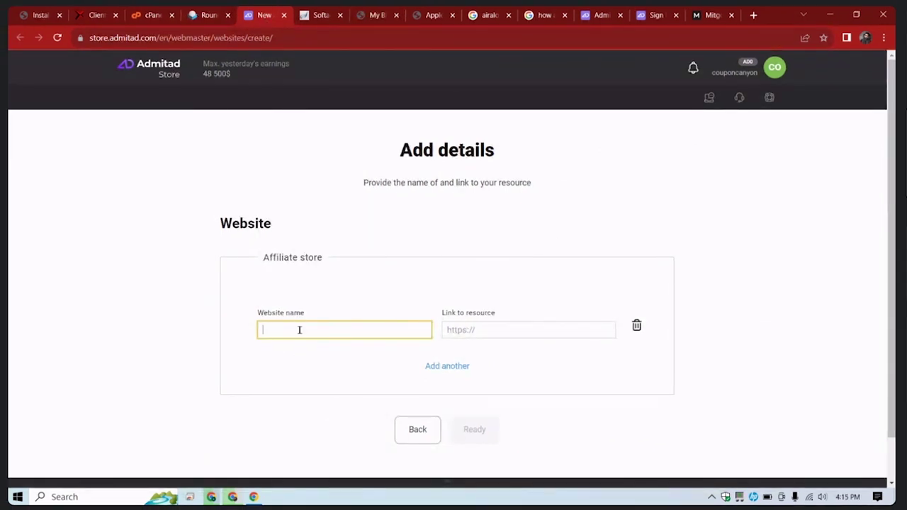
key(super+v)
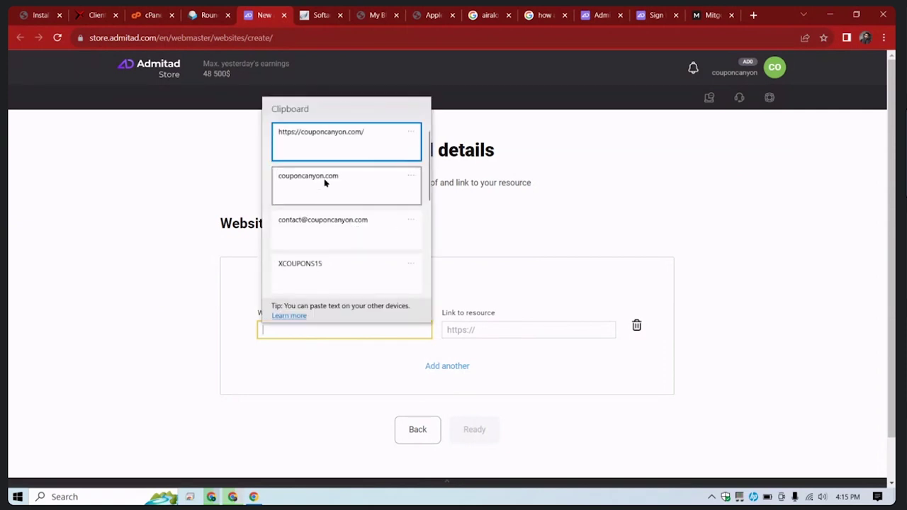
click(325, 182)
key(BackSpace)
key(BackSpace)
key(BackSpace)
key(BackSpace)
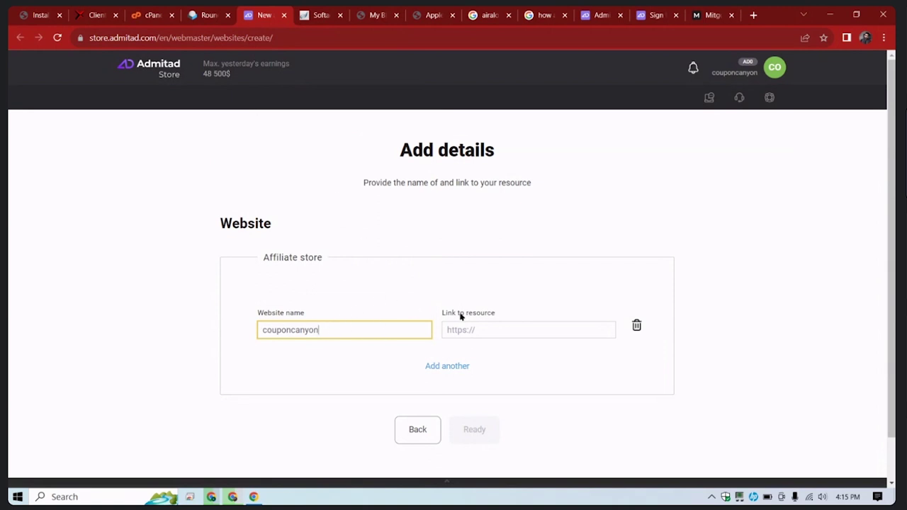
click(473, 330)
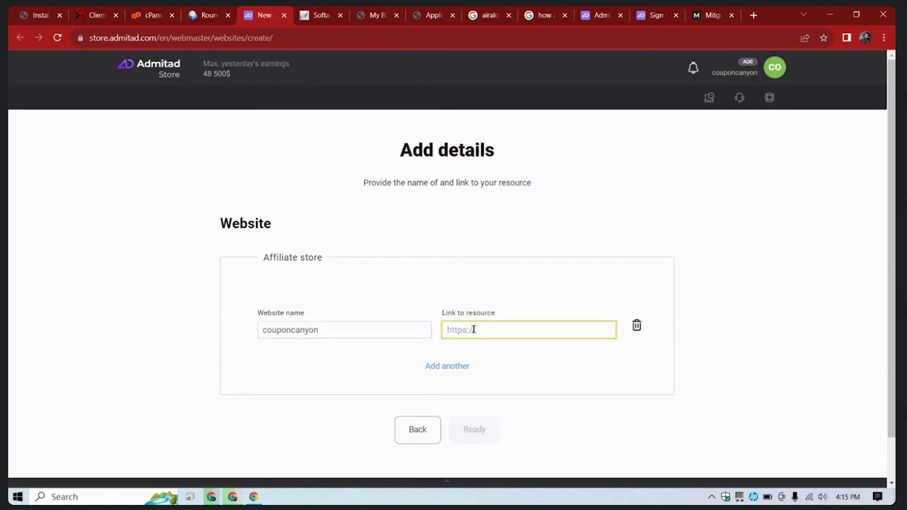
text(couponcanyon.com)
key(BackSpace)
key(BackSpace)
key(BackSpace)
key(BackSpace)
key(BackSpace)
key(BackSpace)
key(BackSpace)
key(BackSpace)
key(BackSpace)
key(BackSpace)
key(BackSpace)
key(BackSpace)
key(BackSpace)
key(BackSpace)
key(BackSpace)
key(BackSpace)
text(https://)
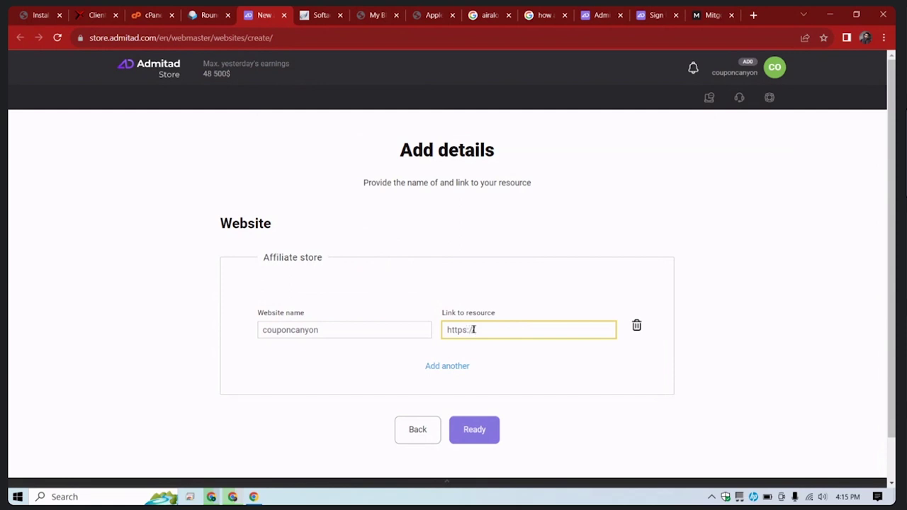
text(couponcanyon.com)
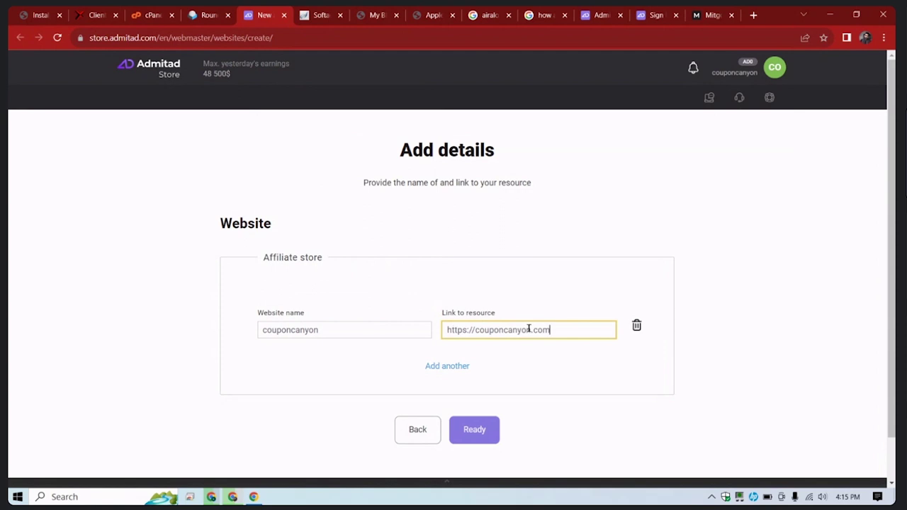
click(470, 428)
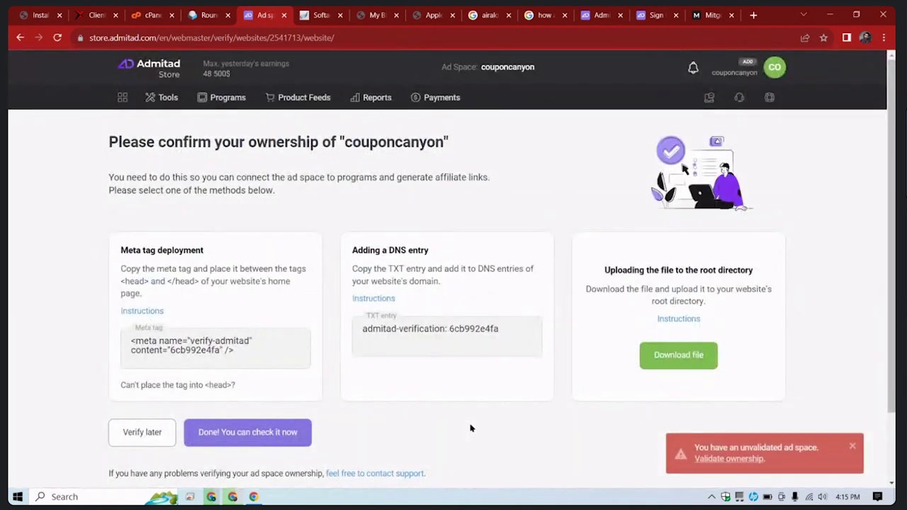
- Dismiss the unvalidated ad space warning and copy the DNS TXT verification value for cPanel
click(851, 448)
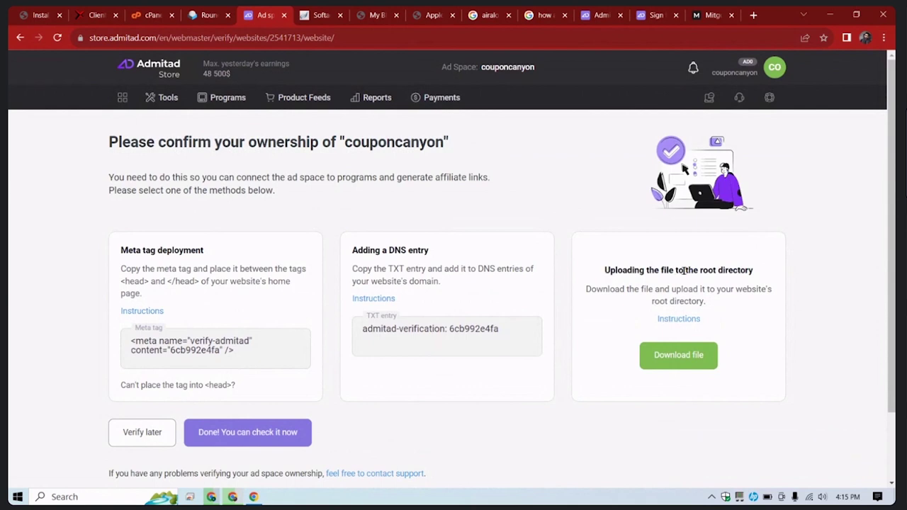
drag(88, 142, 499, 187)
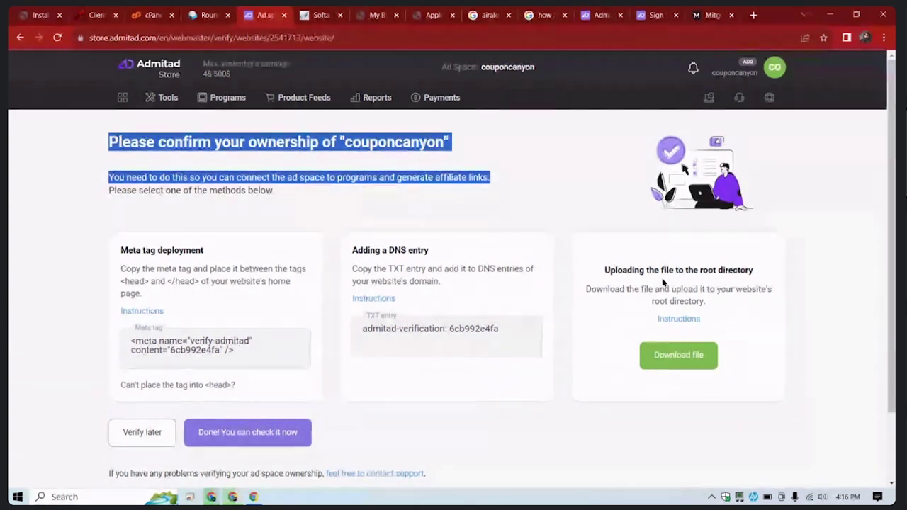
click(429, 331)
right_click(528, 333)
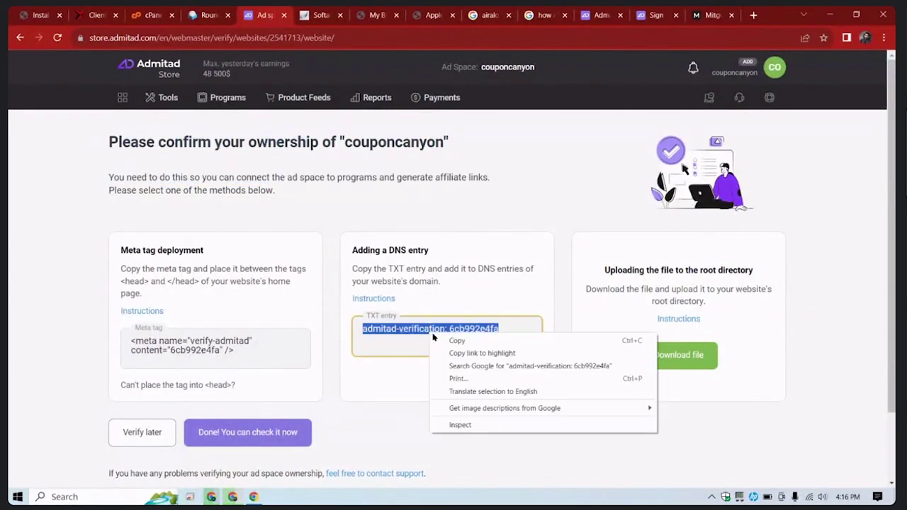
click(546, 344)
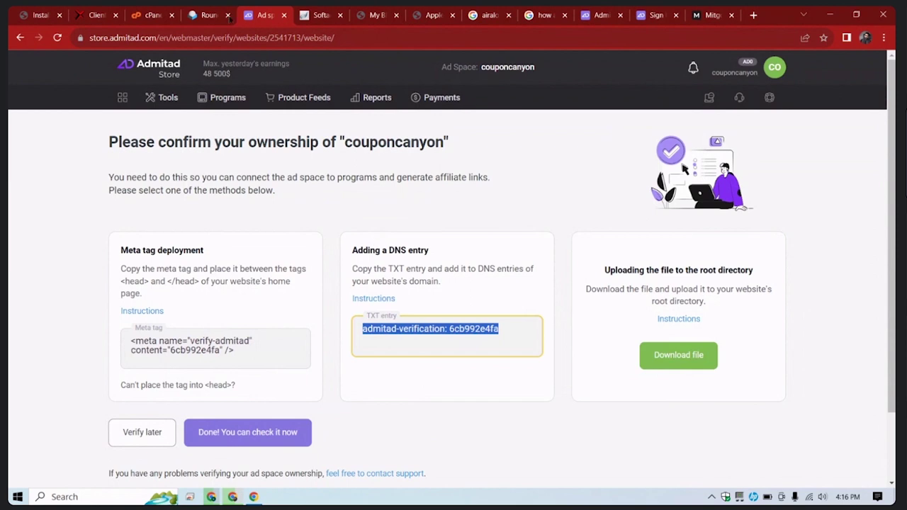
click(154, 15)
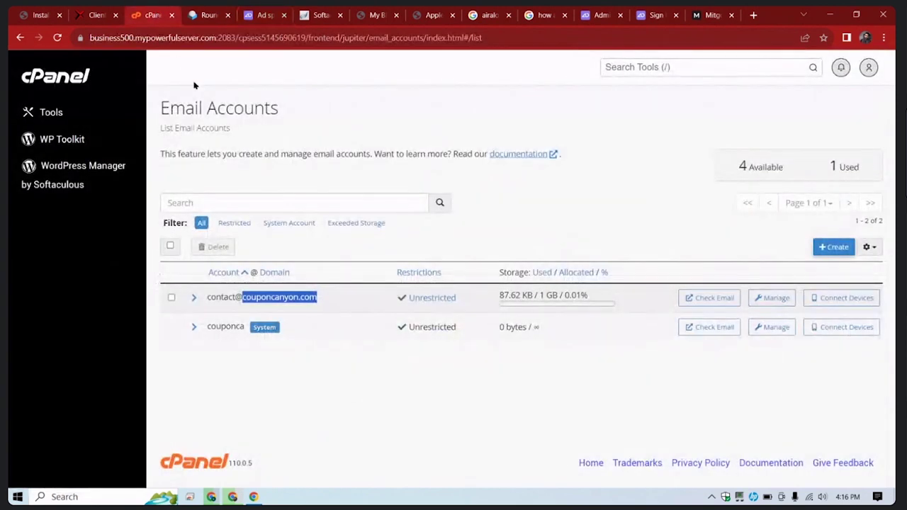
- Search the cPanel tools for 'dns' and open the Zone Editor
click(52, 118)
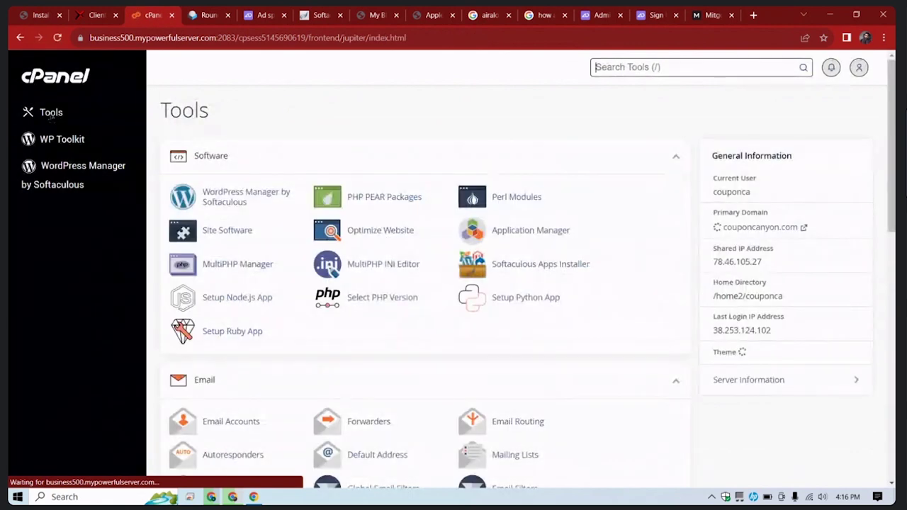
scroll(395, 314, down, 3)
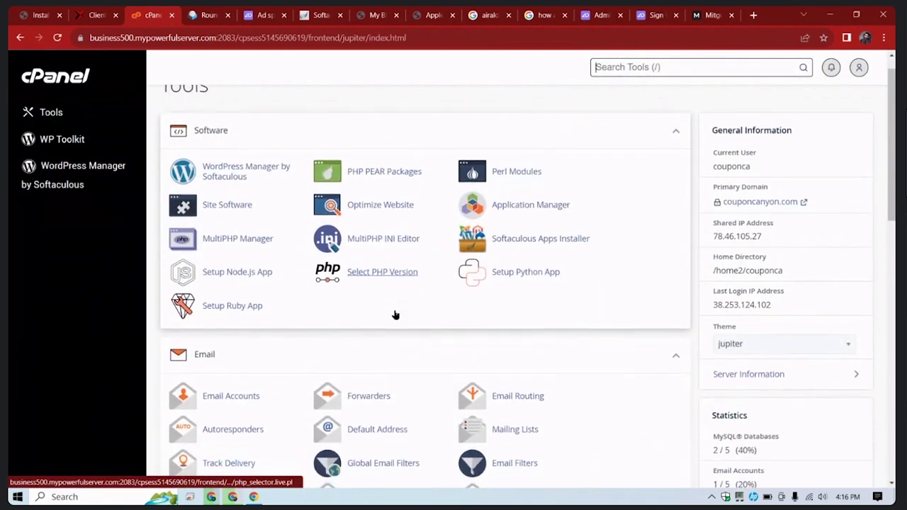
scroll(395, 315, down, 3)
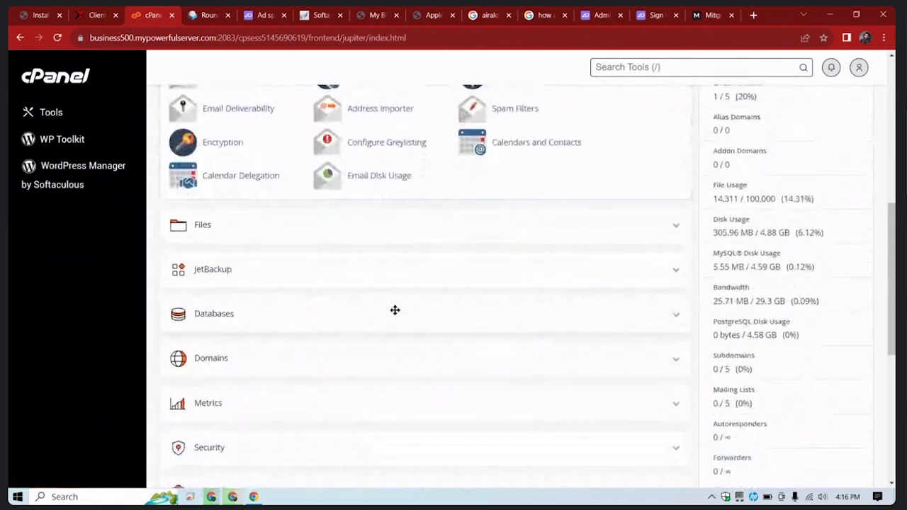
click(674, 224)
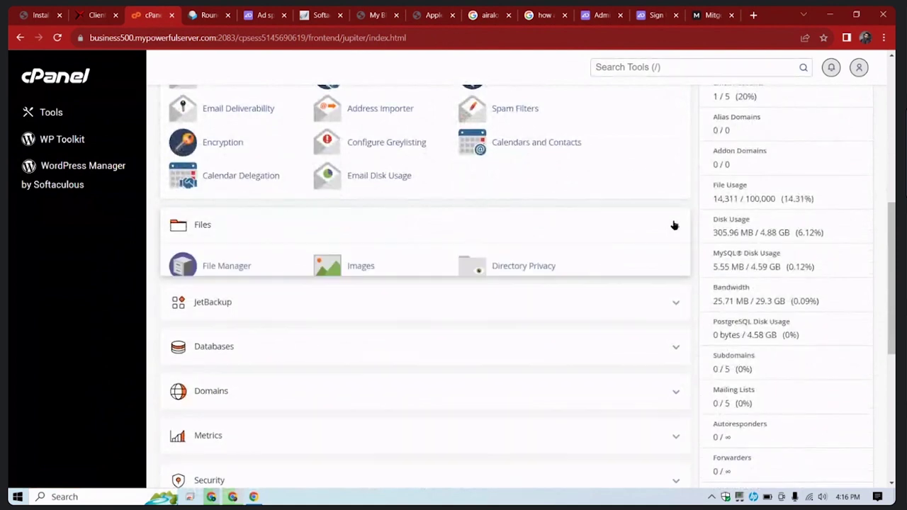
click(216, 265)
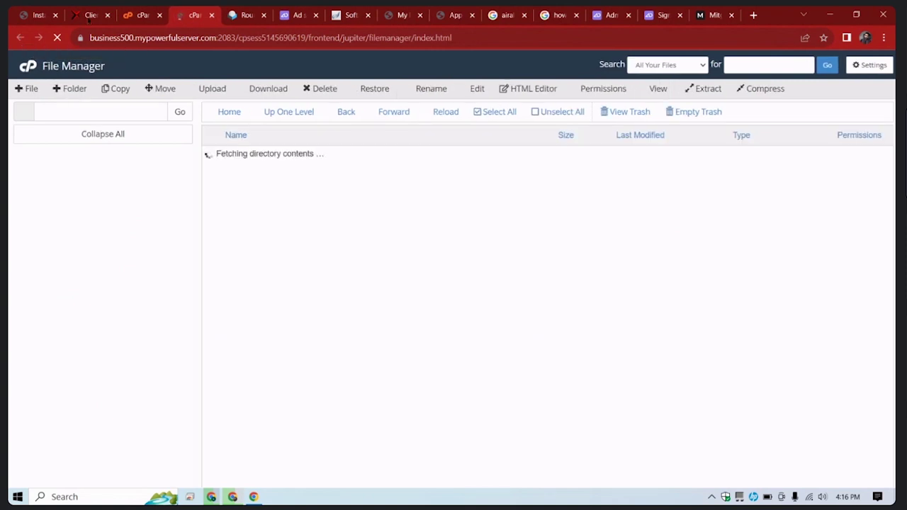
click(137, 15)
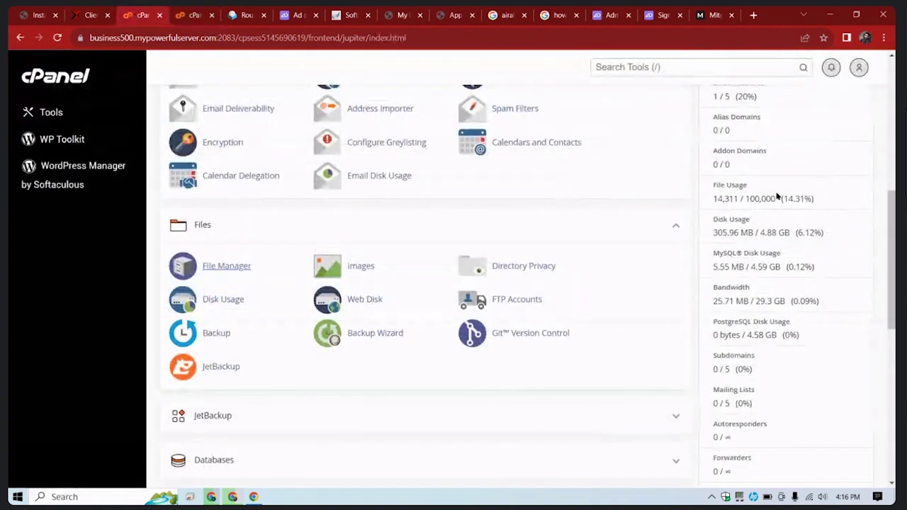
click(627, 66)
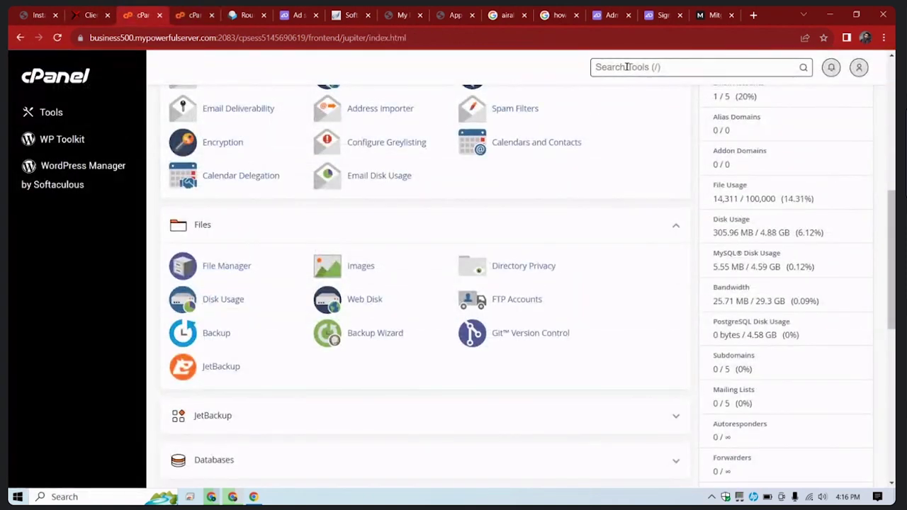
text(dns)
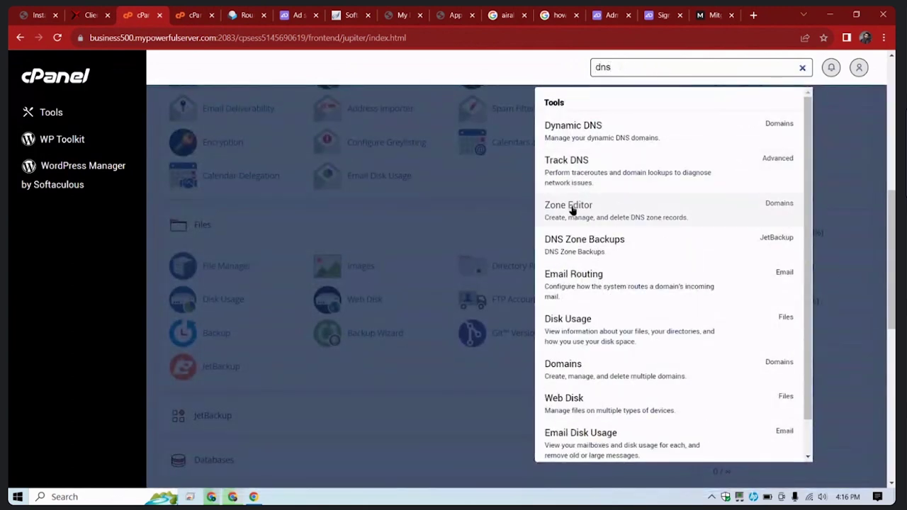
click(583, 211)
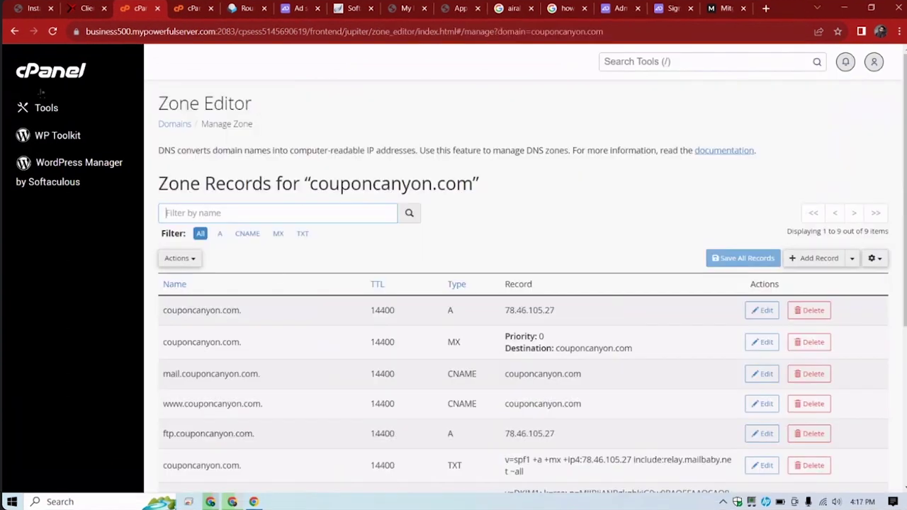
- In couponcanyon.com's zone, start a new TXT record containing the pasted Admitad verification string
click(19, 37)
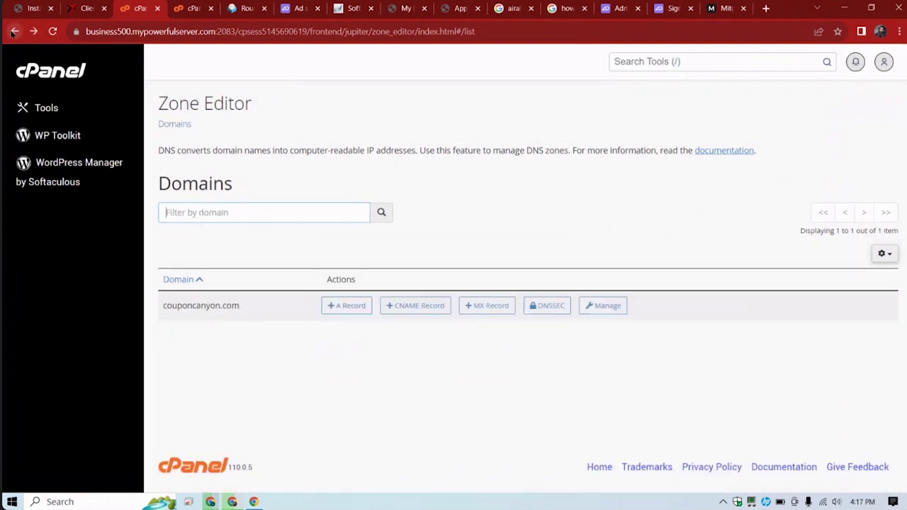
click(592, 306)
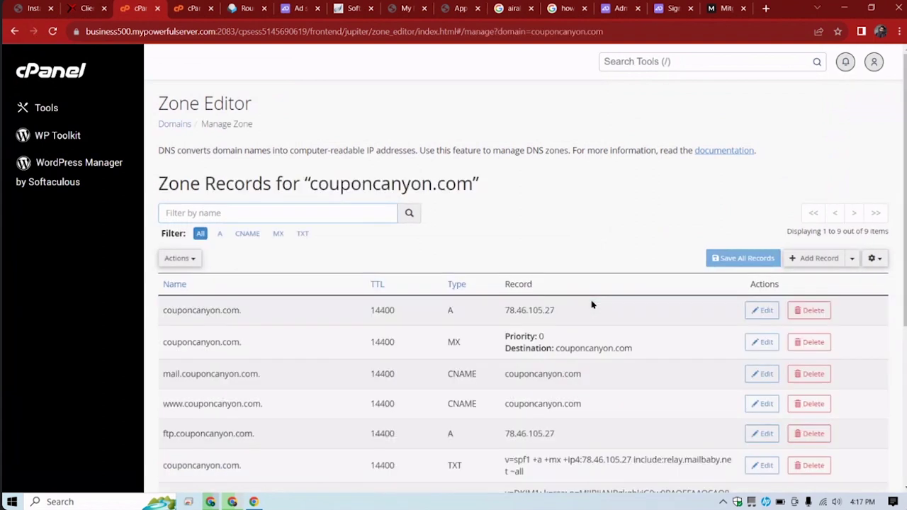
click(818, 260)
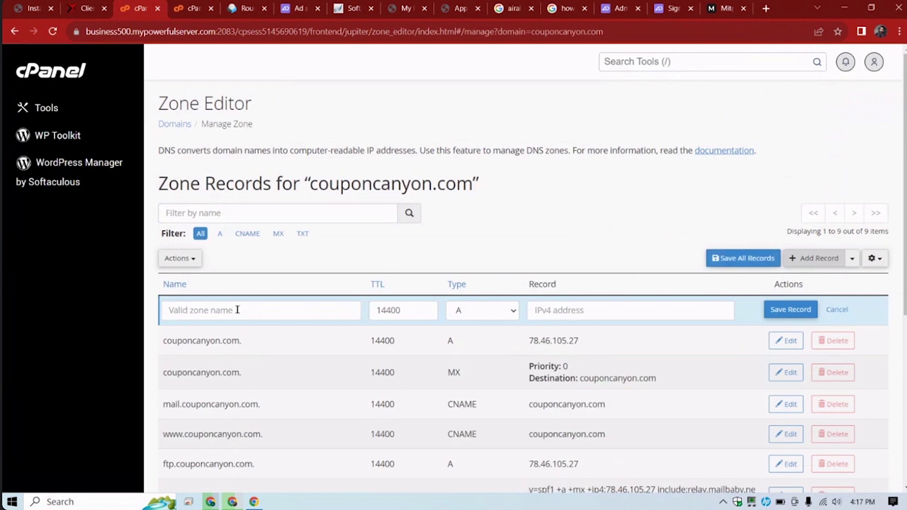
click(241, 311)
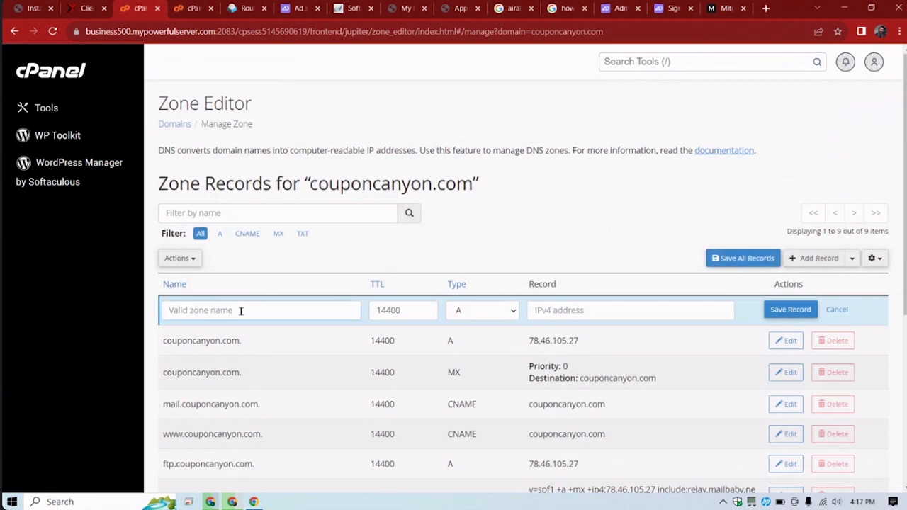
click(489, 317)
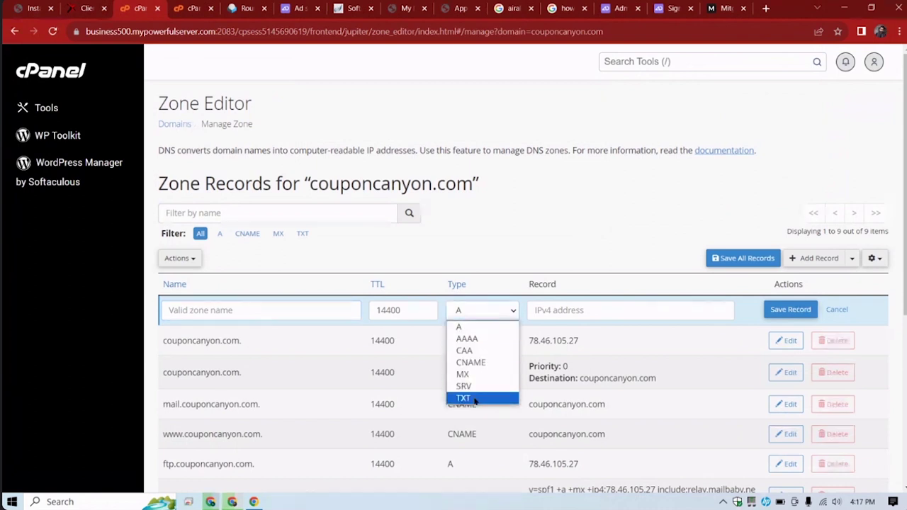
click(474, 398)
click(615, 315)
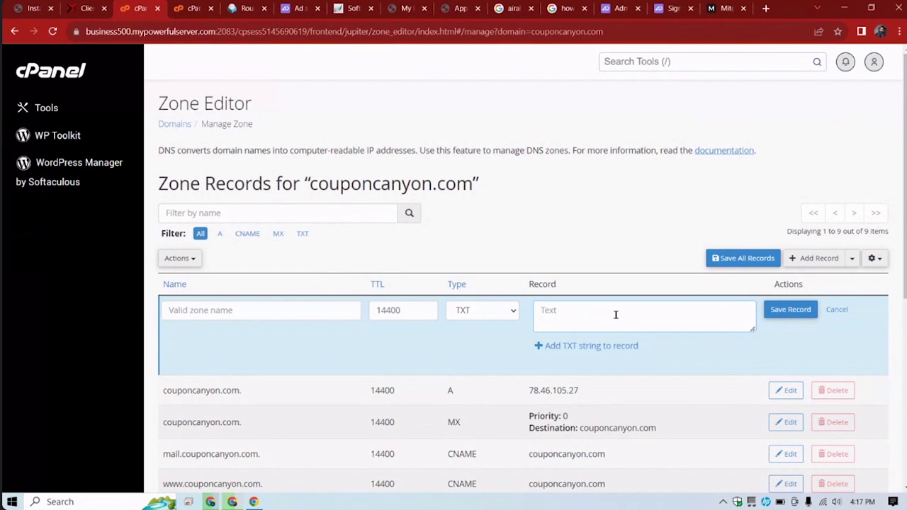
key(ctrl+v)
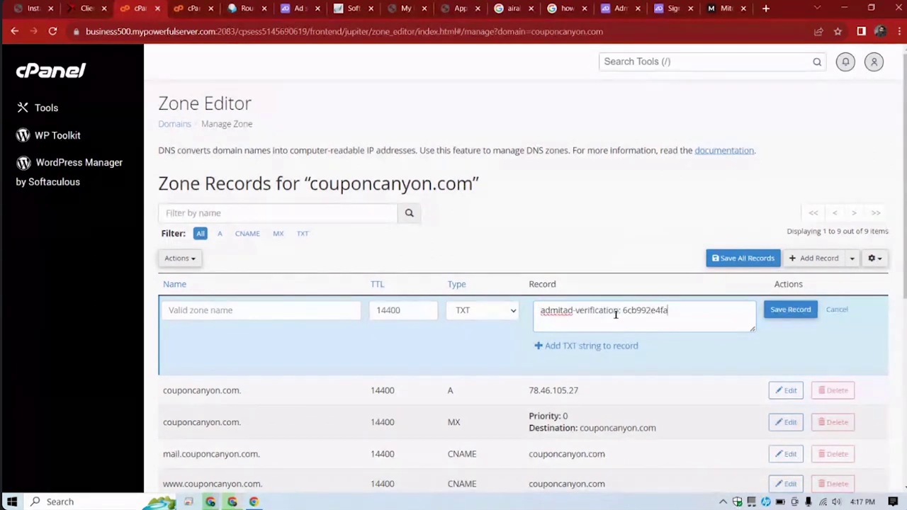
- Name the TXT record couponcanyon.com, save it, and return to Admitad's confirmation page
drag(309, 184, 480, 184)
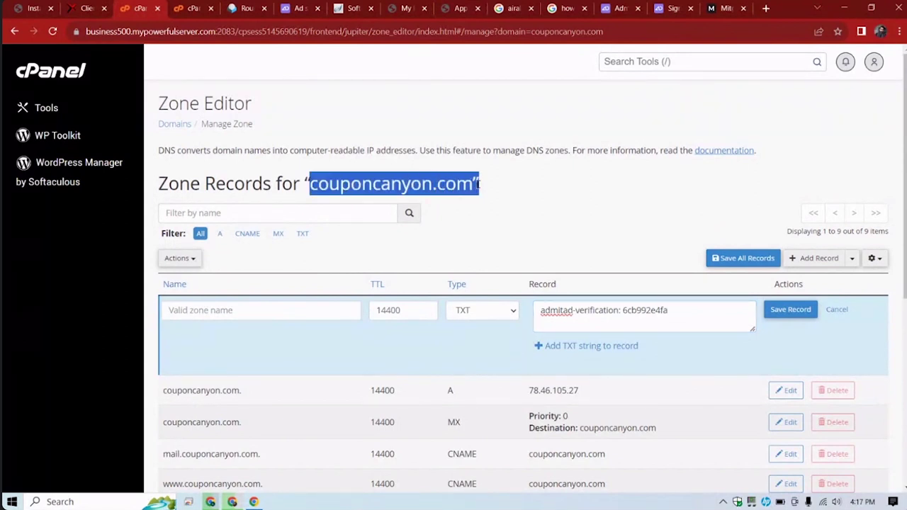
click(190, 308)
key(ctrl+v)
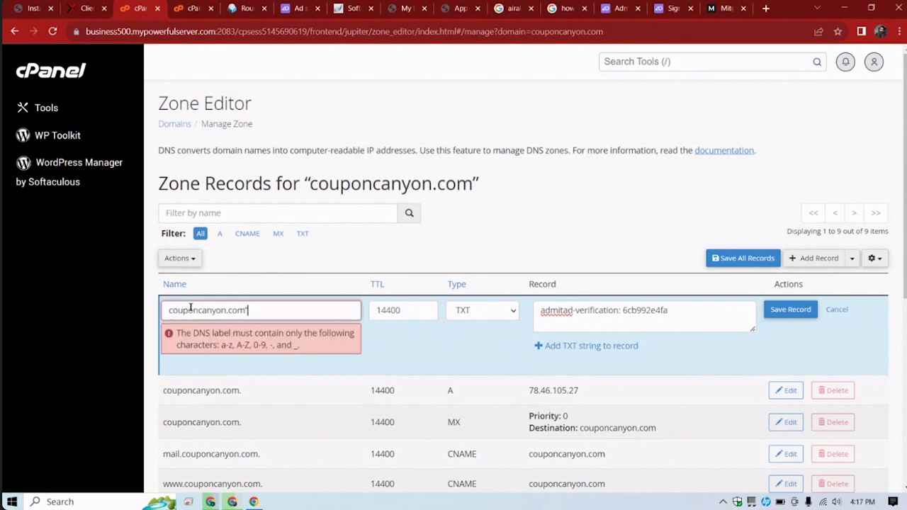
key(BackSpace)
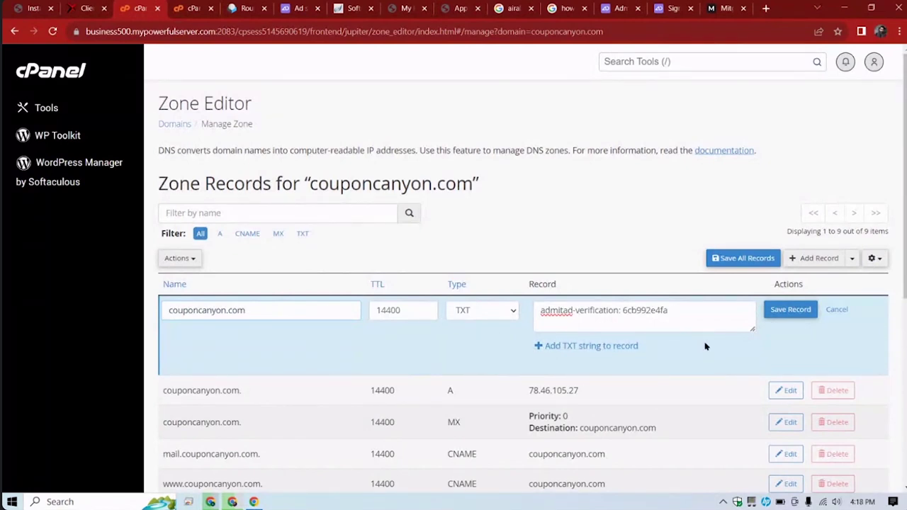
click(791, 310)
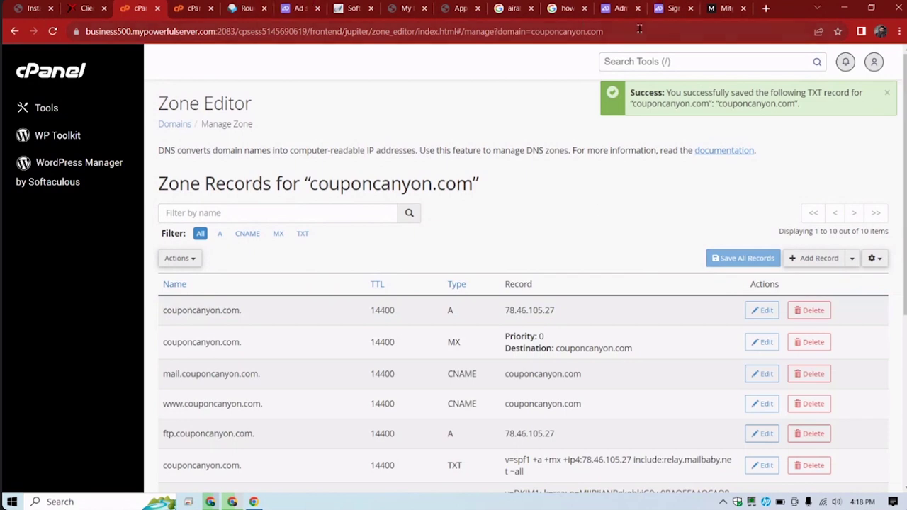
click(292, 8)
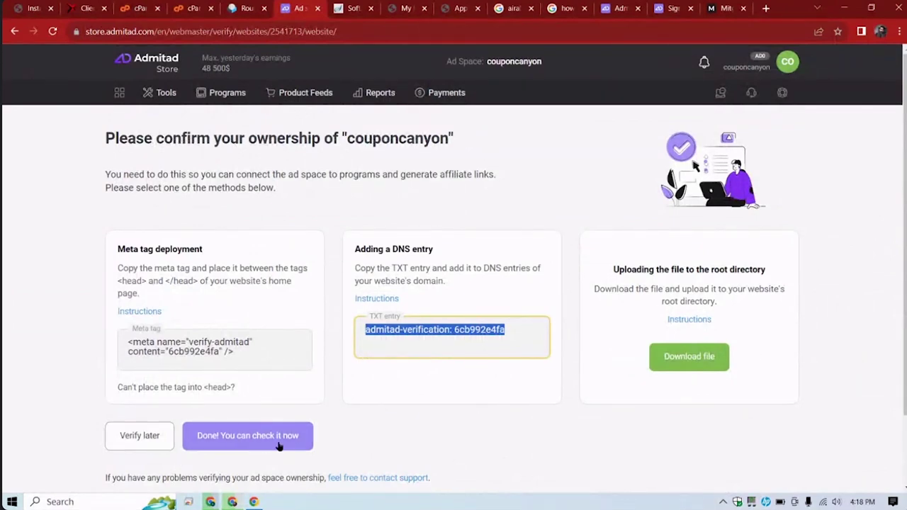
- Have Admitad check the couponcanyon DNS verification, then go to My ad spaces
scroll(456, 421, down, 2)
click(281, 352)
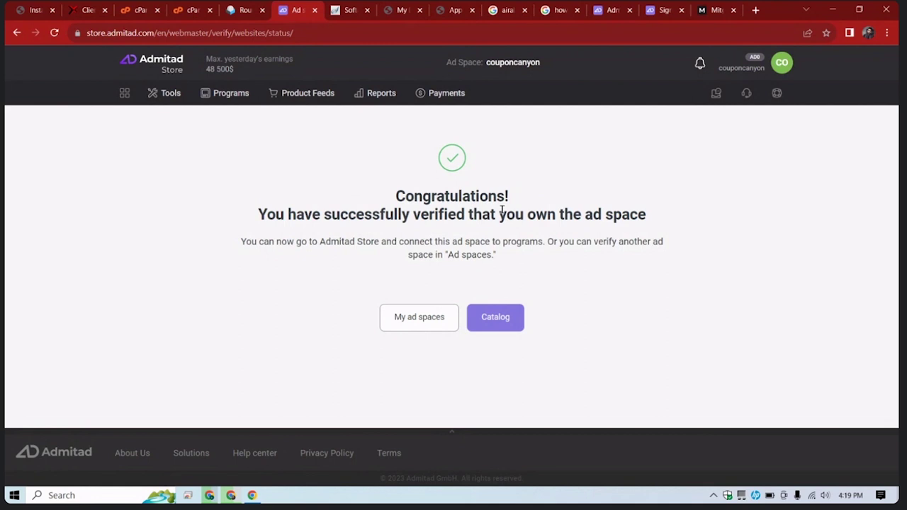
click(409, 319)
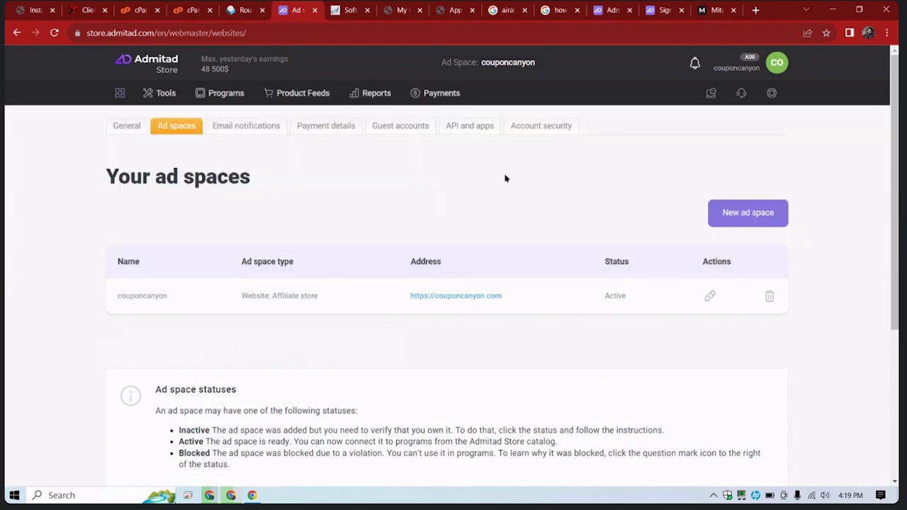
- On the Mitgo ID security page, attempt the car-path puzzle, then mark the retried puzzle's path end
mouse_move(338, 95)
click(517, 126)
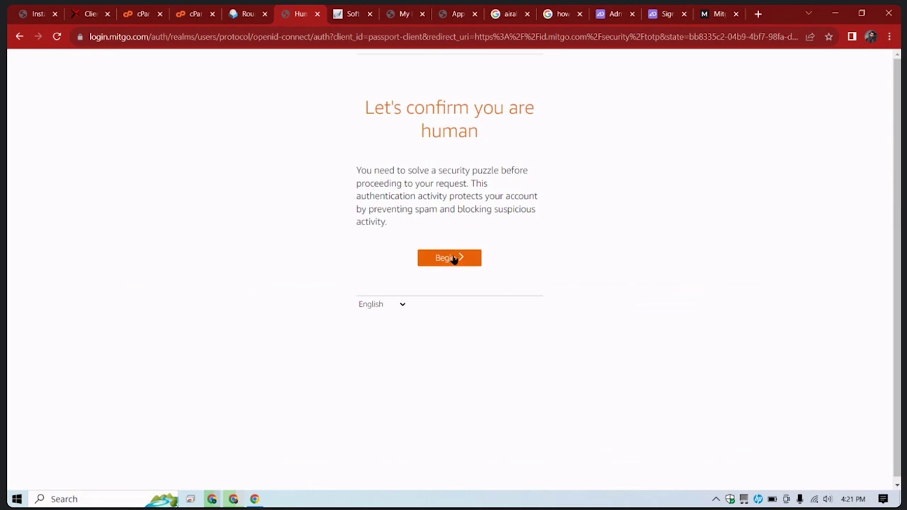
click(454, 260)
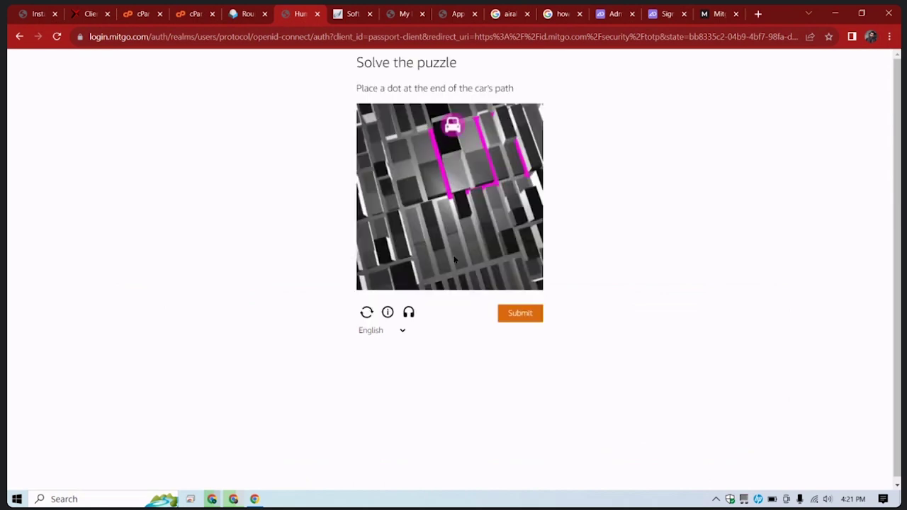
click(495, 108)
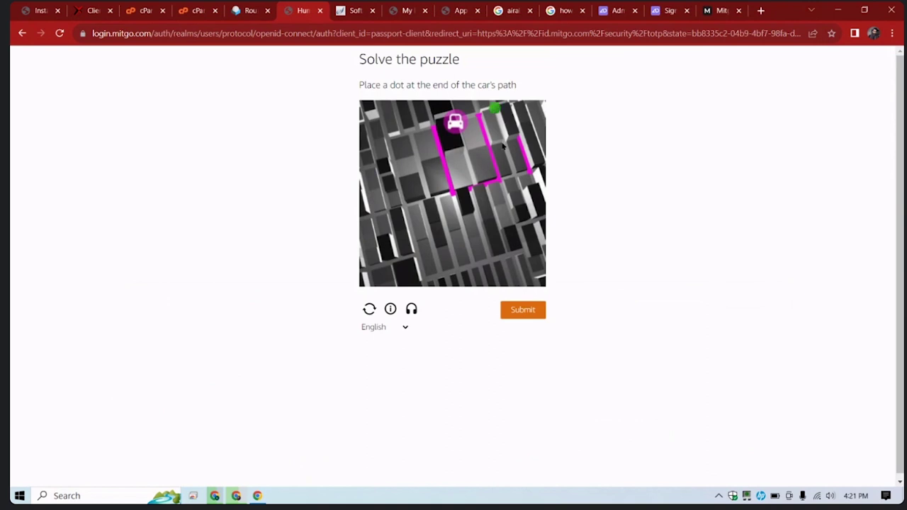
click(533, 315)
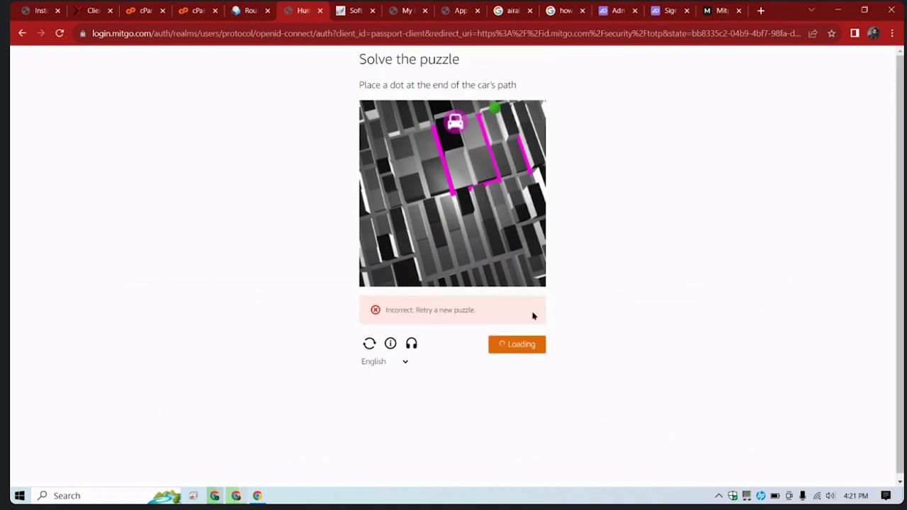
click(529, 170)
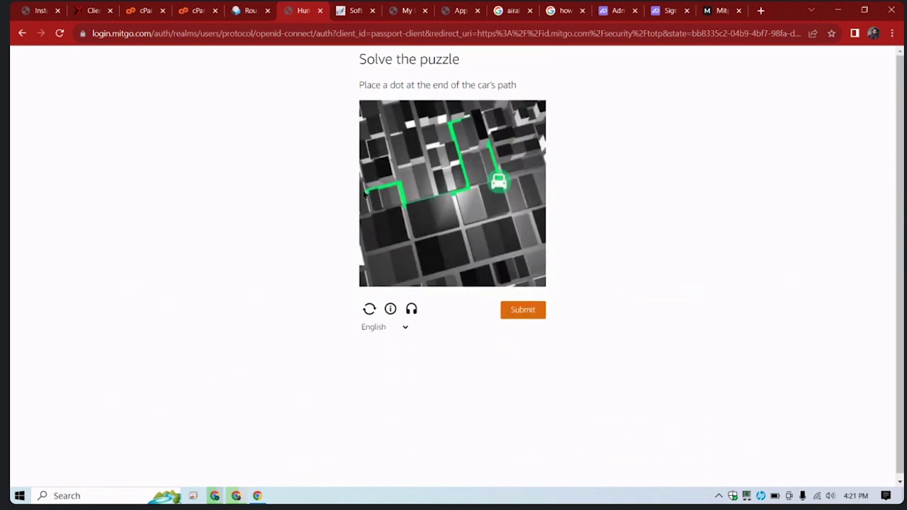
click(376, 197)
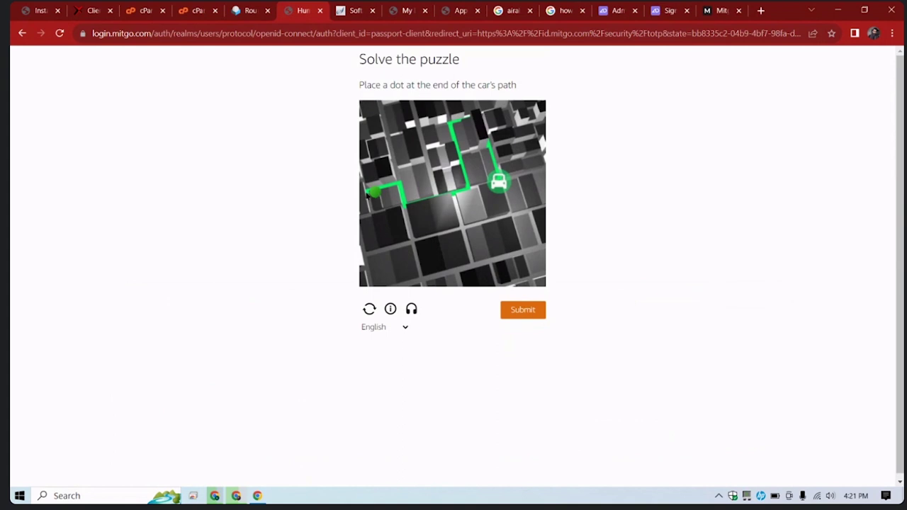